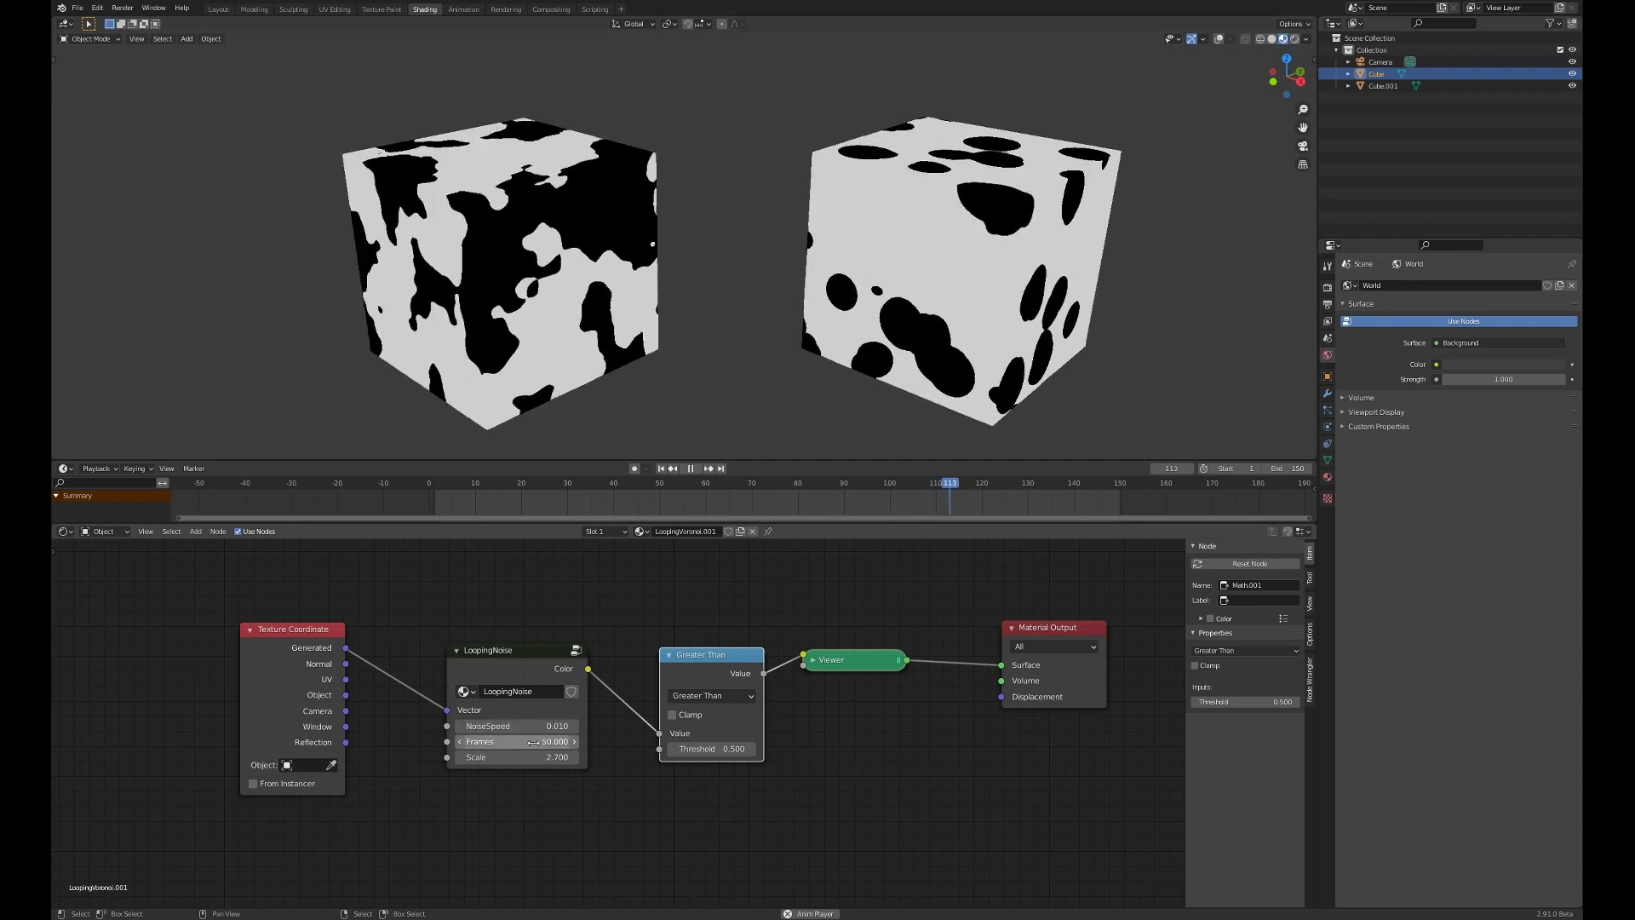
pyautogui.press('space')
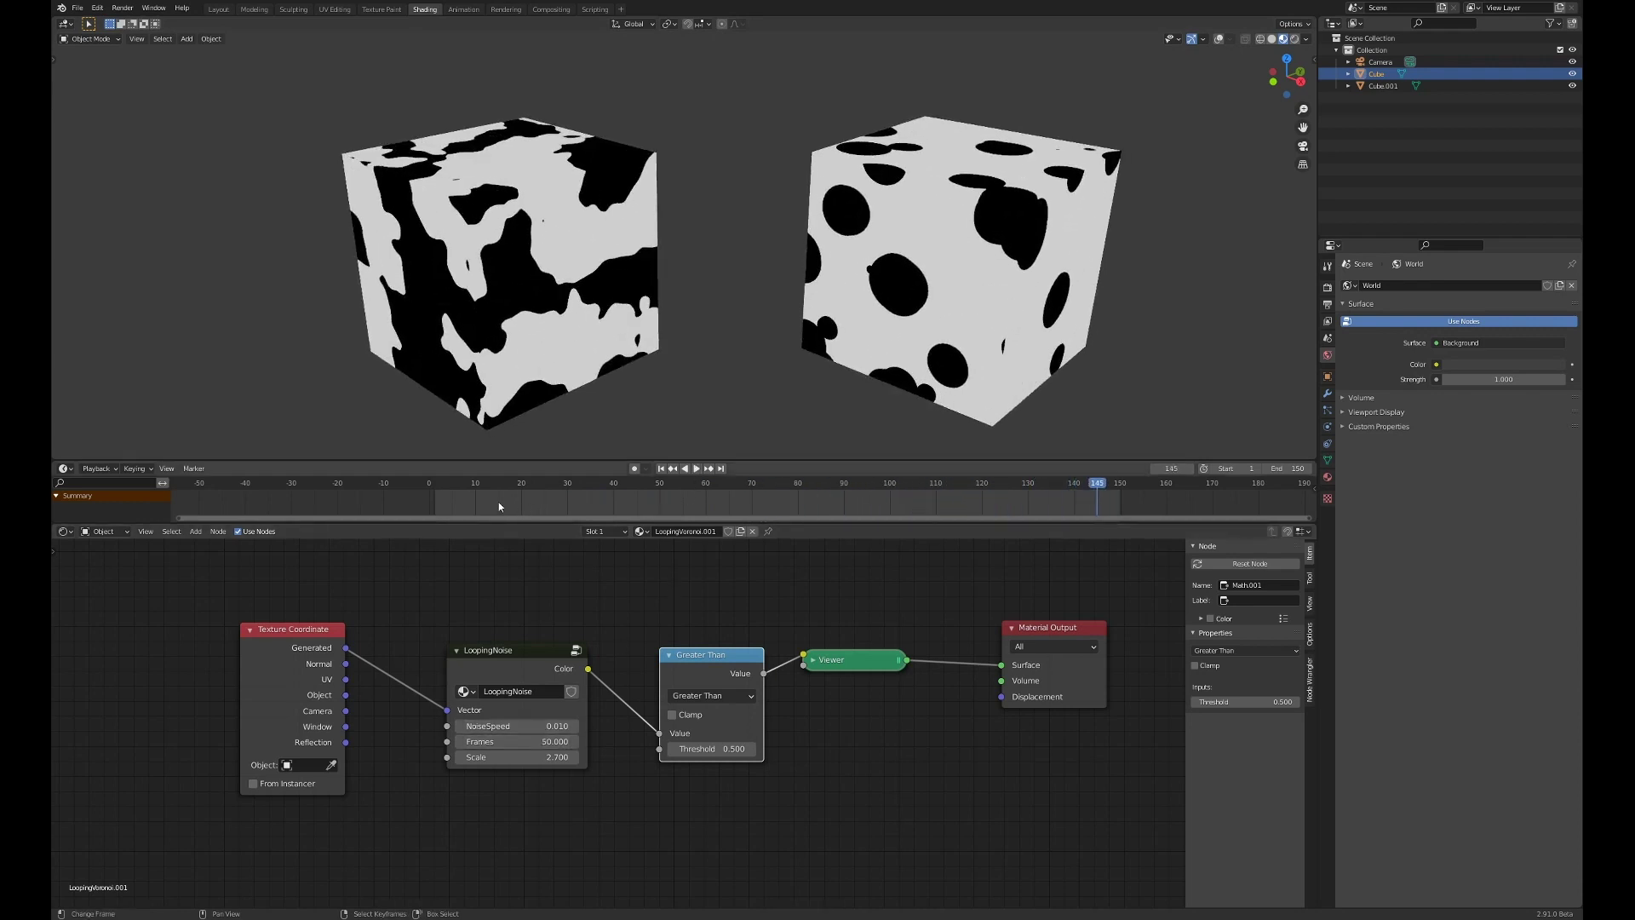
pyautogui.click(442, 493)
pyautogui.press('space')
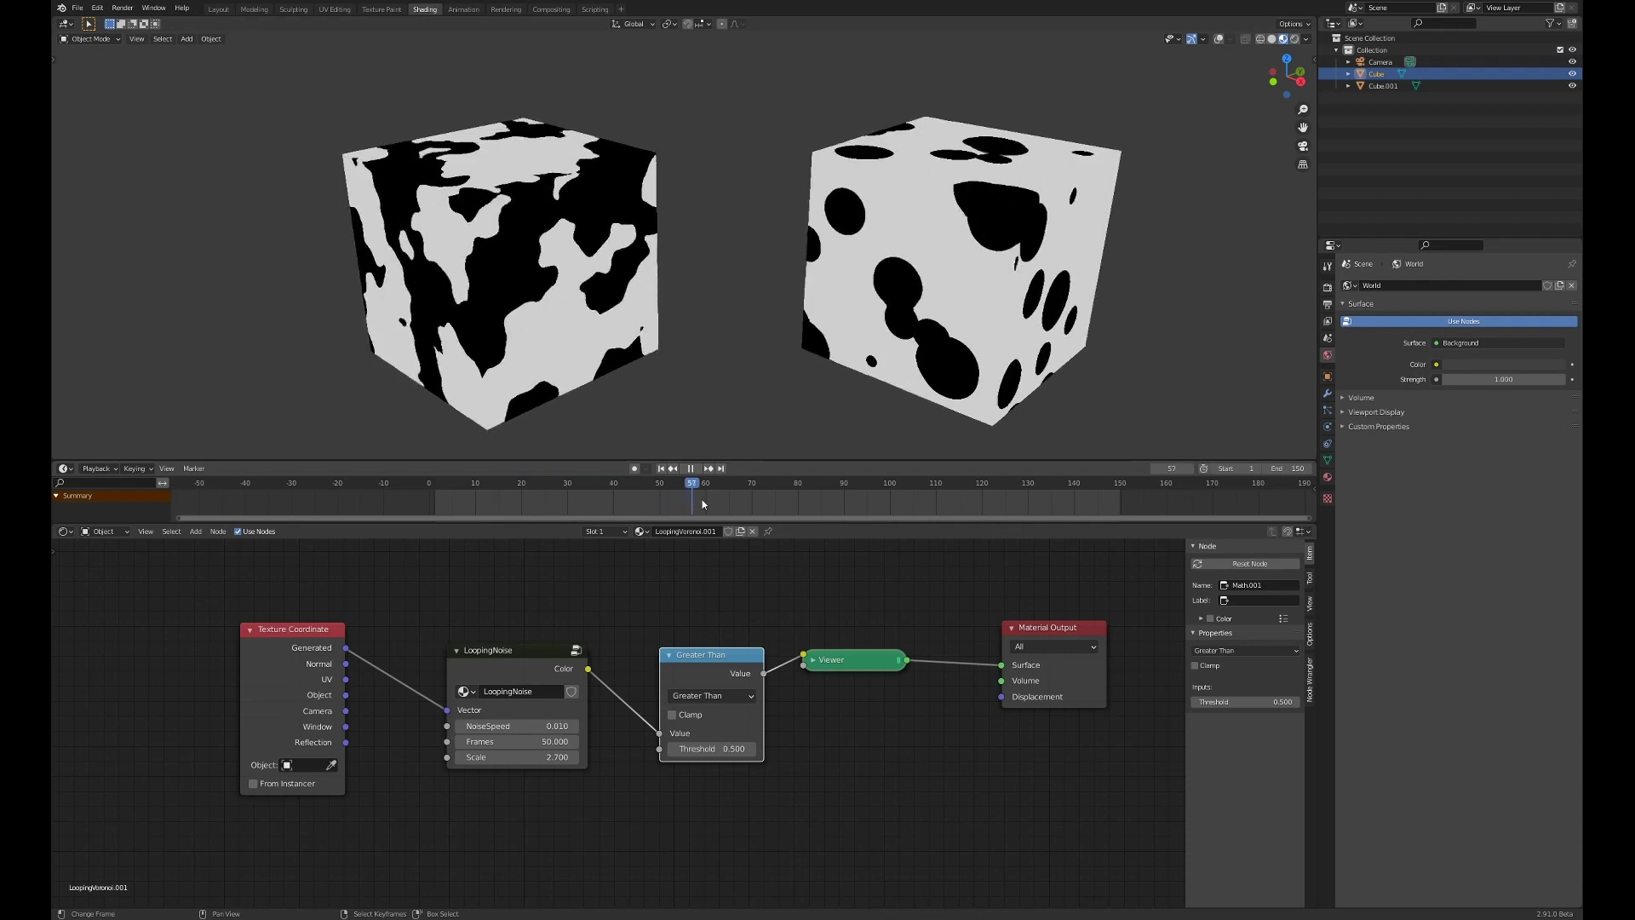
pyautogui.click(408, 495)
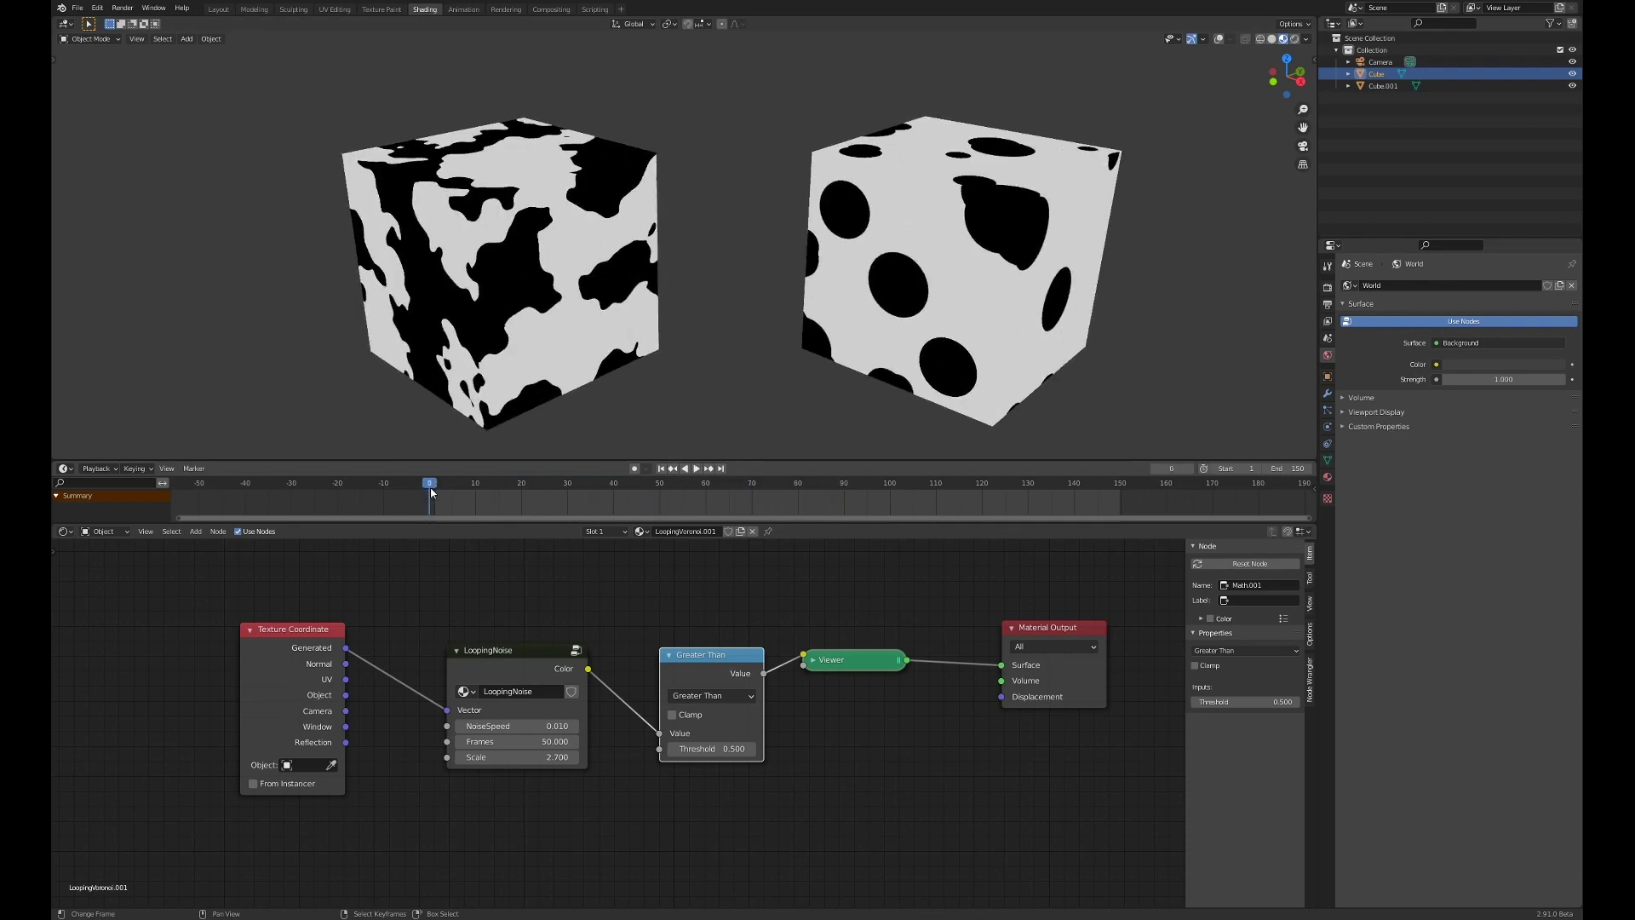
pyautogui.press('space')
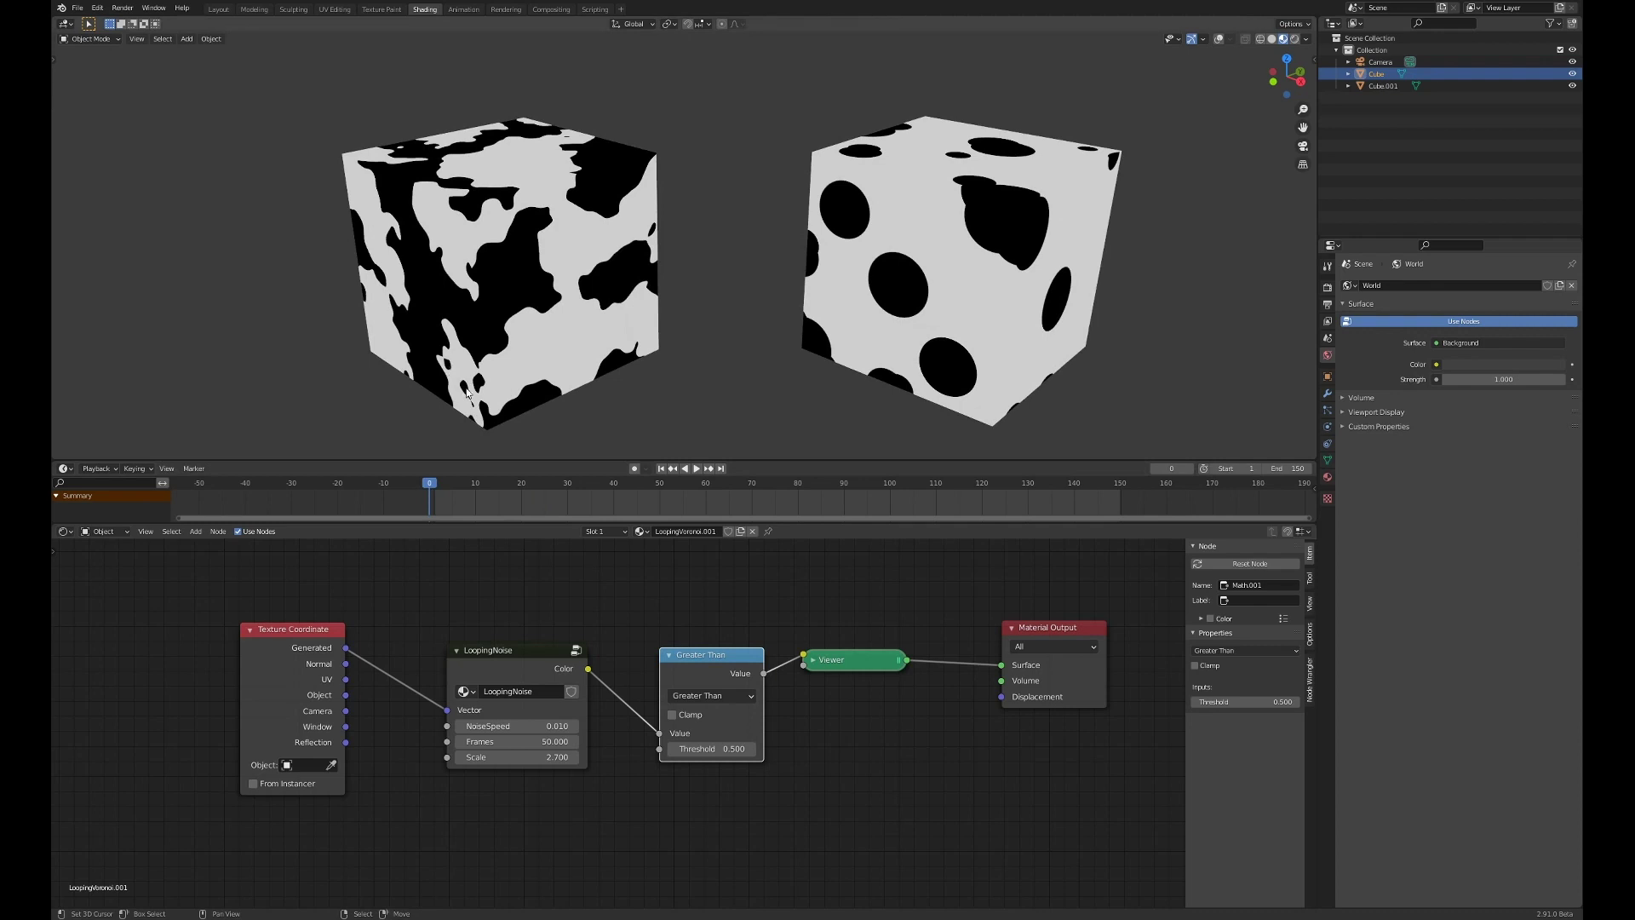
pyautogui.click(661, 488)
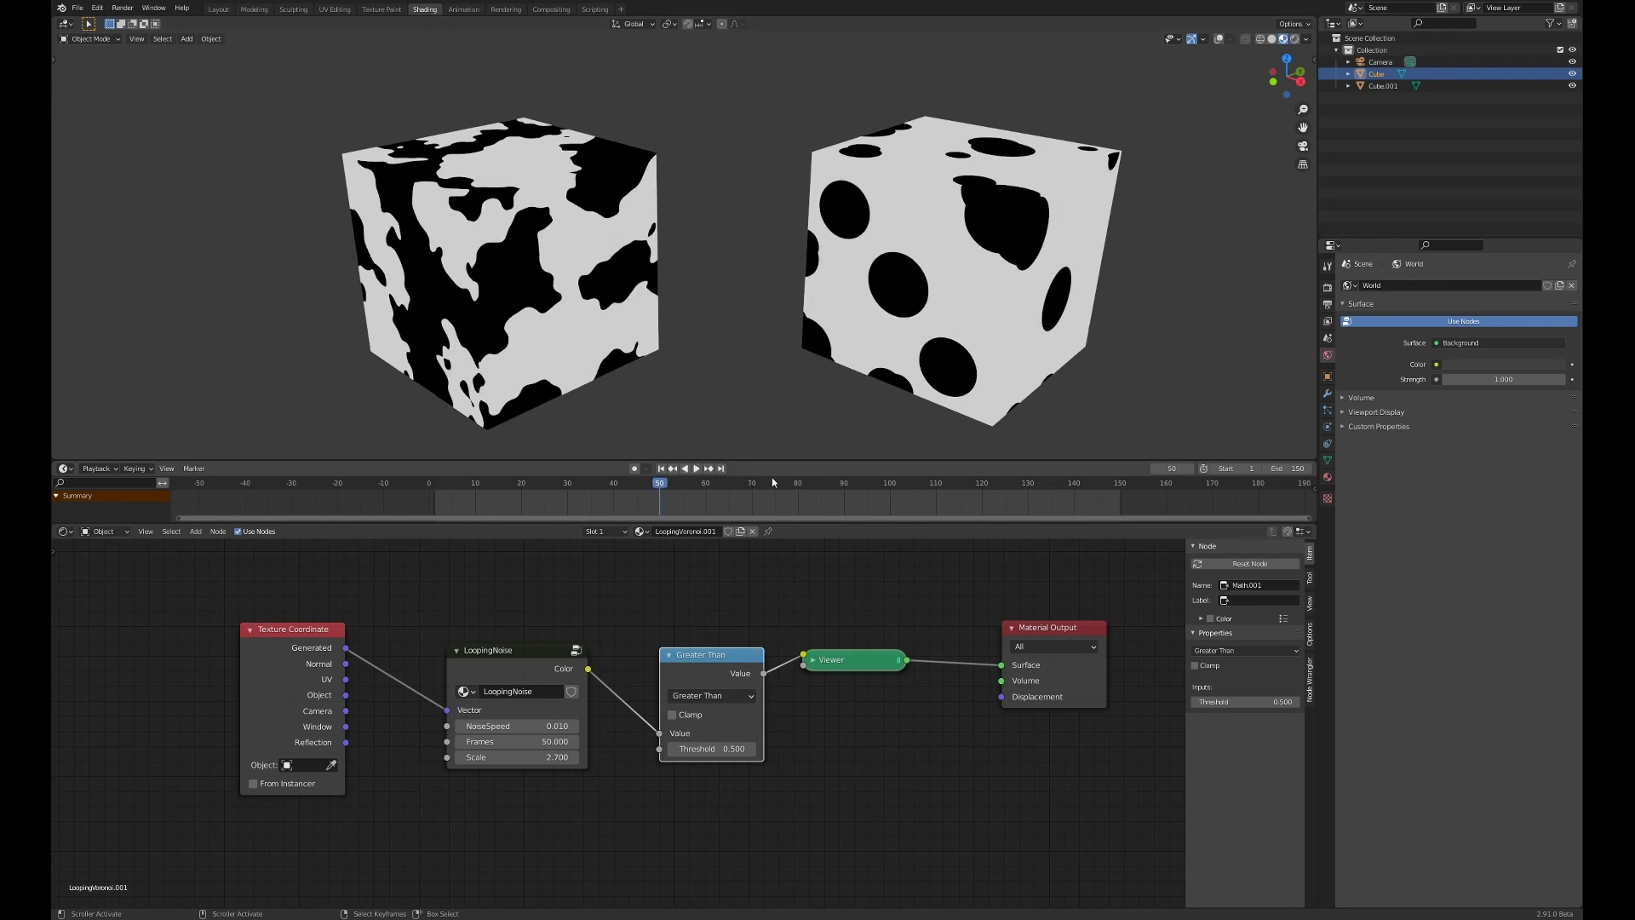
pyautogui.click(891, 487)
pyautogui.click(662, 487)
pyautogui.press('space')
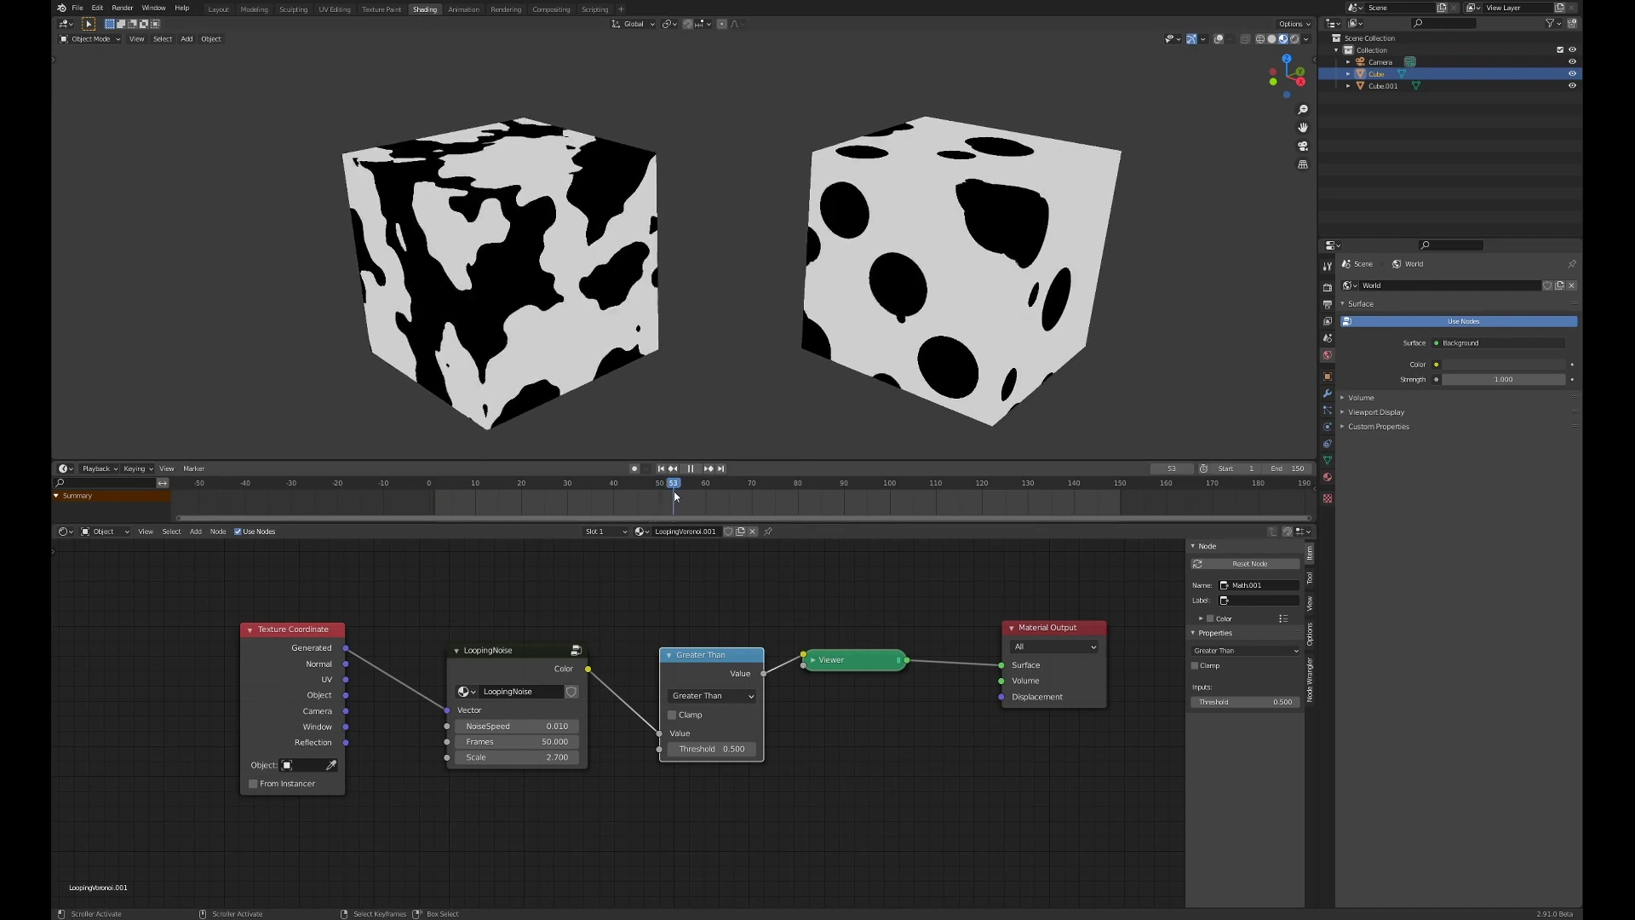
pyautogui.press('Escape')
pyautogui.moveTo(436, 491)
pyautogui.mouseDown()
pyautogui.moveTo(419, 502)
pyautogui.moveTo(466, 503)
pyautogui.mouseUp()
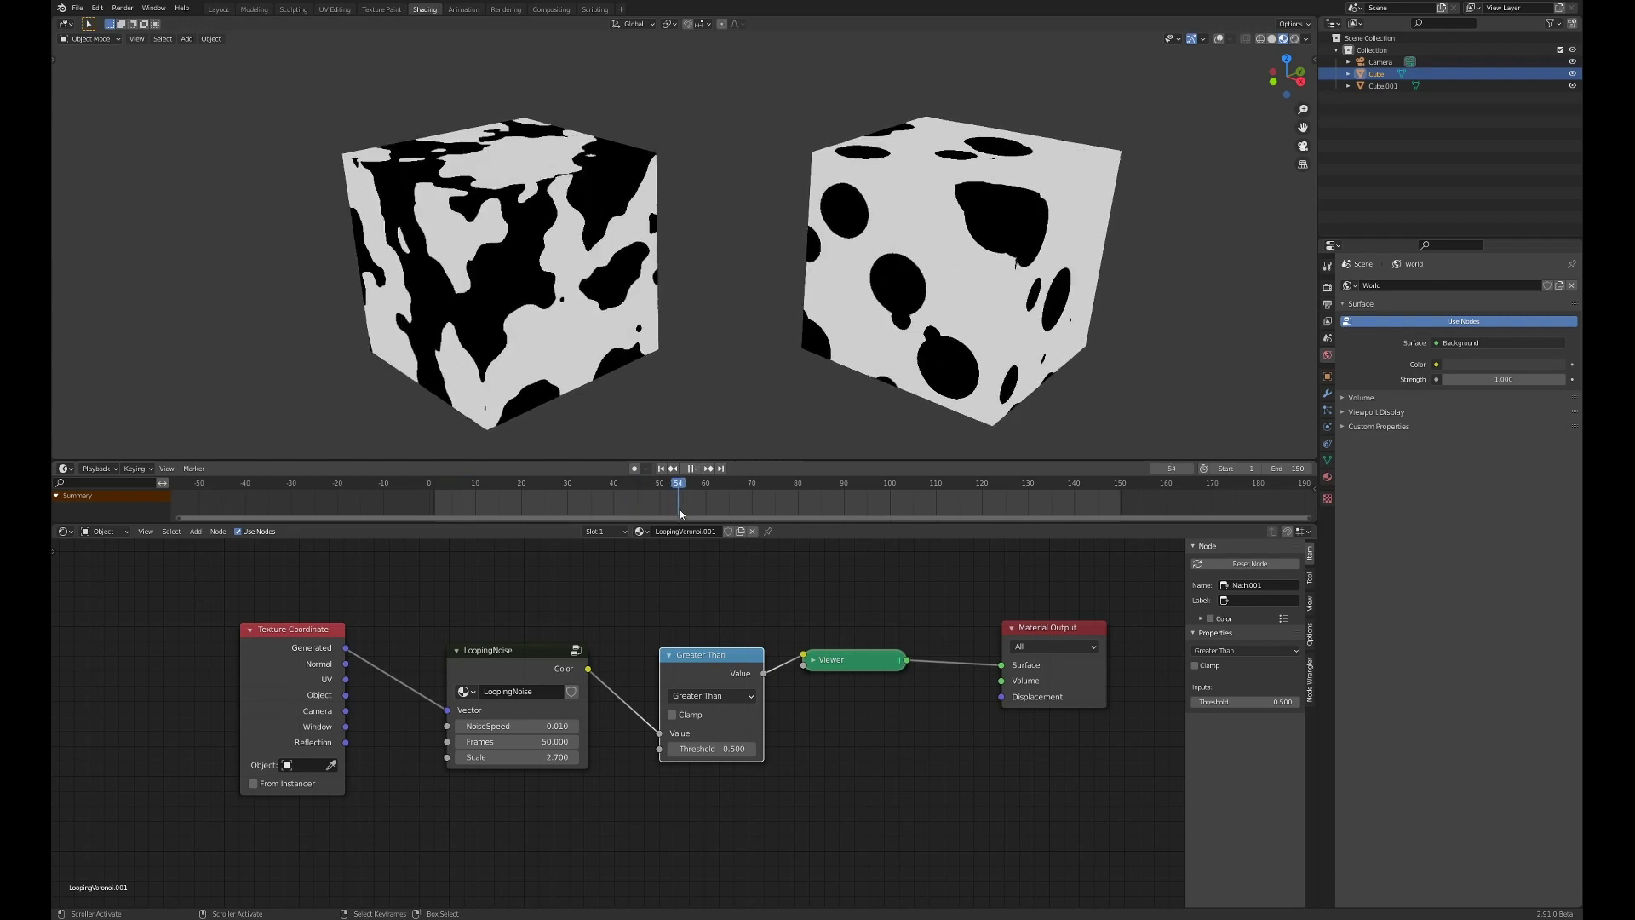
pyautogui.click(678, 507)
pyautogui.moveTo(967, 495)
pyautogui.mouseDown()
pyautogui.moveTo(978, 510)
pyautogui.moveTo(961, 511)
pyautogui.moveTo(981, 511)
pyautogui.mouseUp()
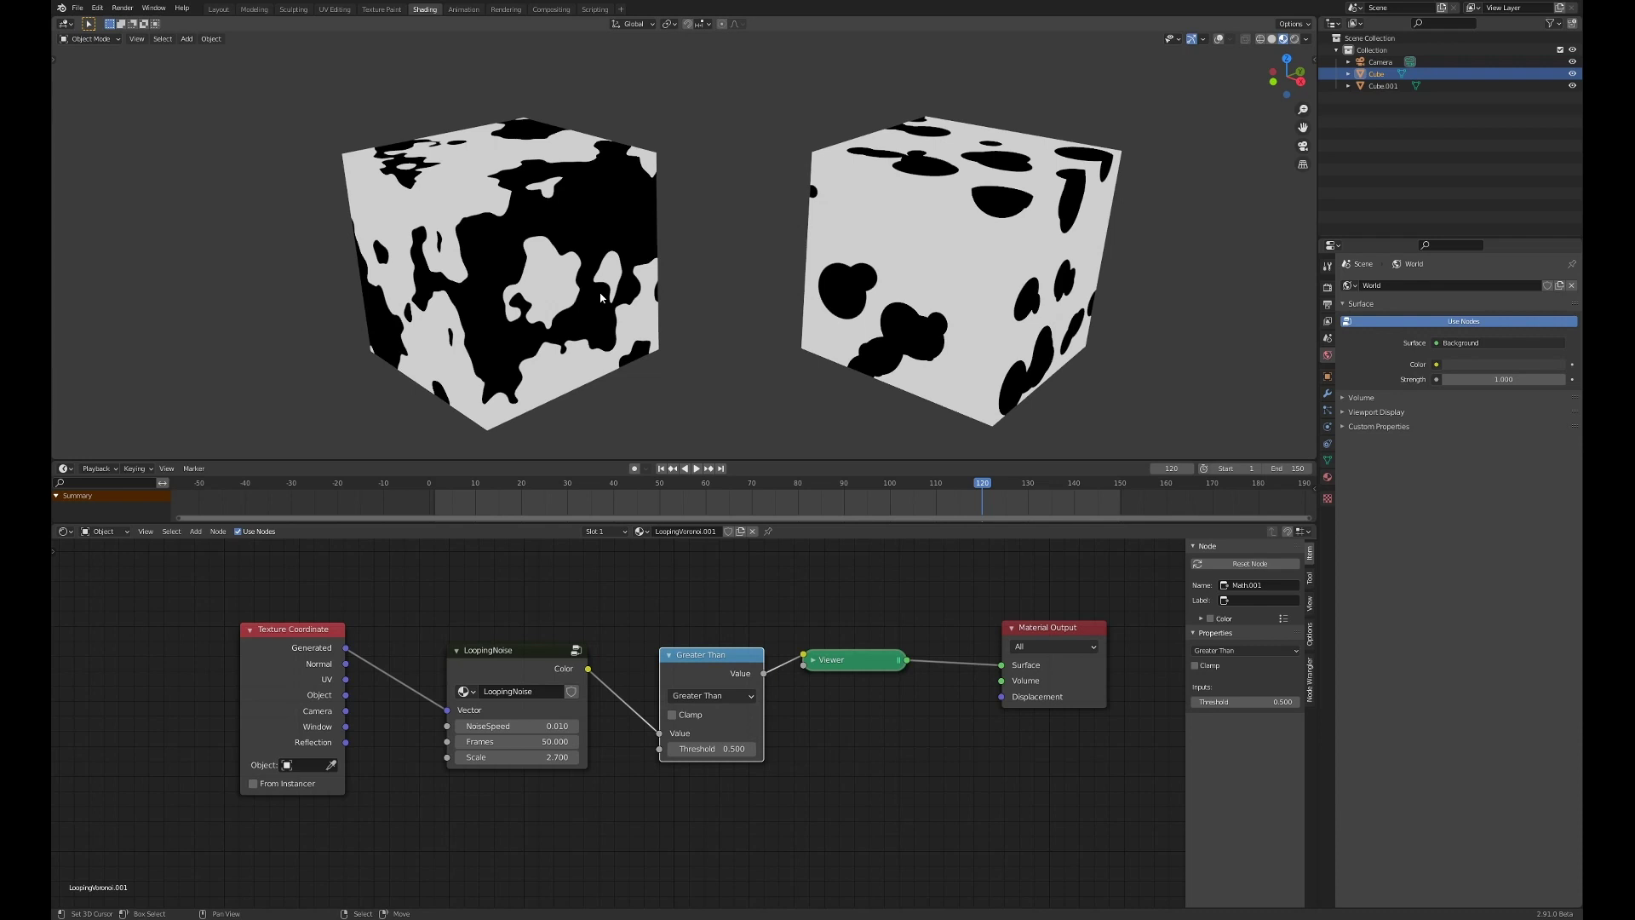
# Step: Enter the LoopingNoise group to inspect its nodes, then exit back to the material tree
pyautogui.click(537, 653)
pyautogui.press('Tab')
pyautogui.scroll(-3, 751, 677)
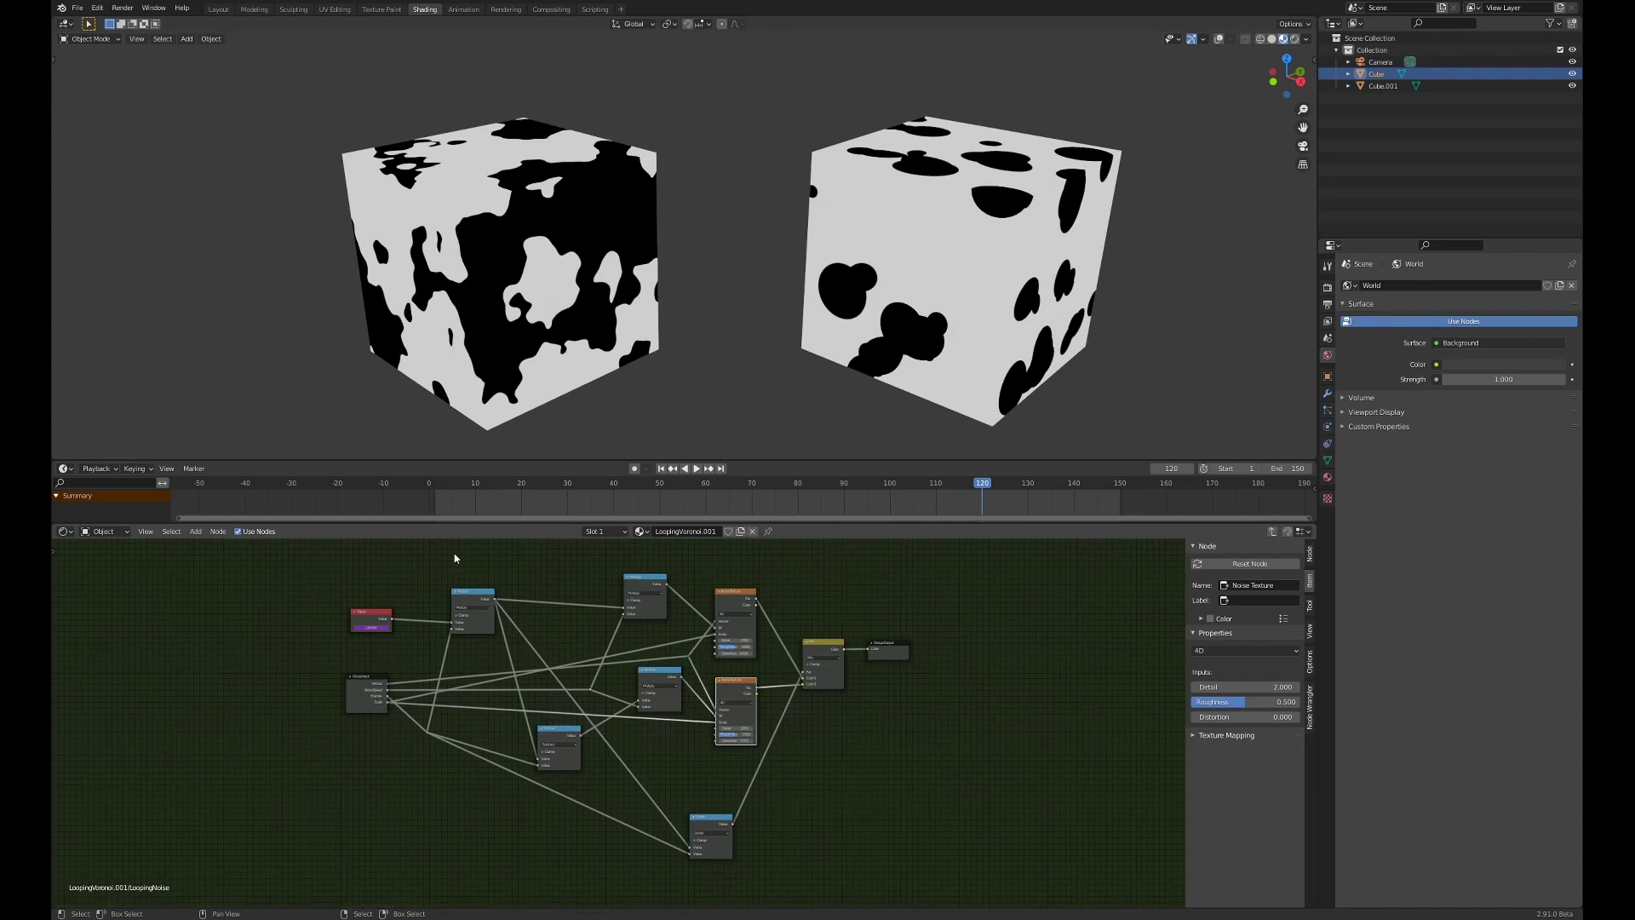
pyautogui.press('Tab')
# Step: Bring up the File > New template choices
pyautogui.scroll(4, 656, 708)
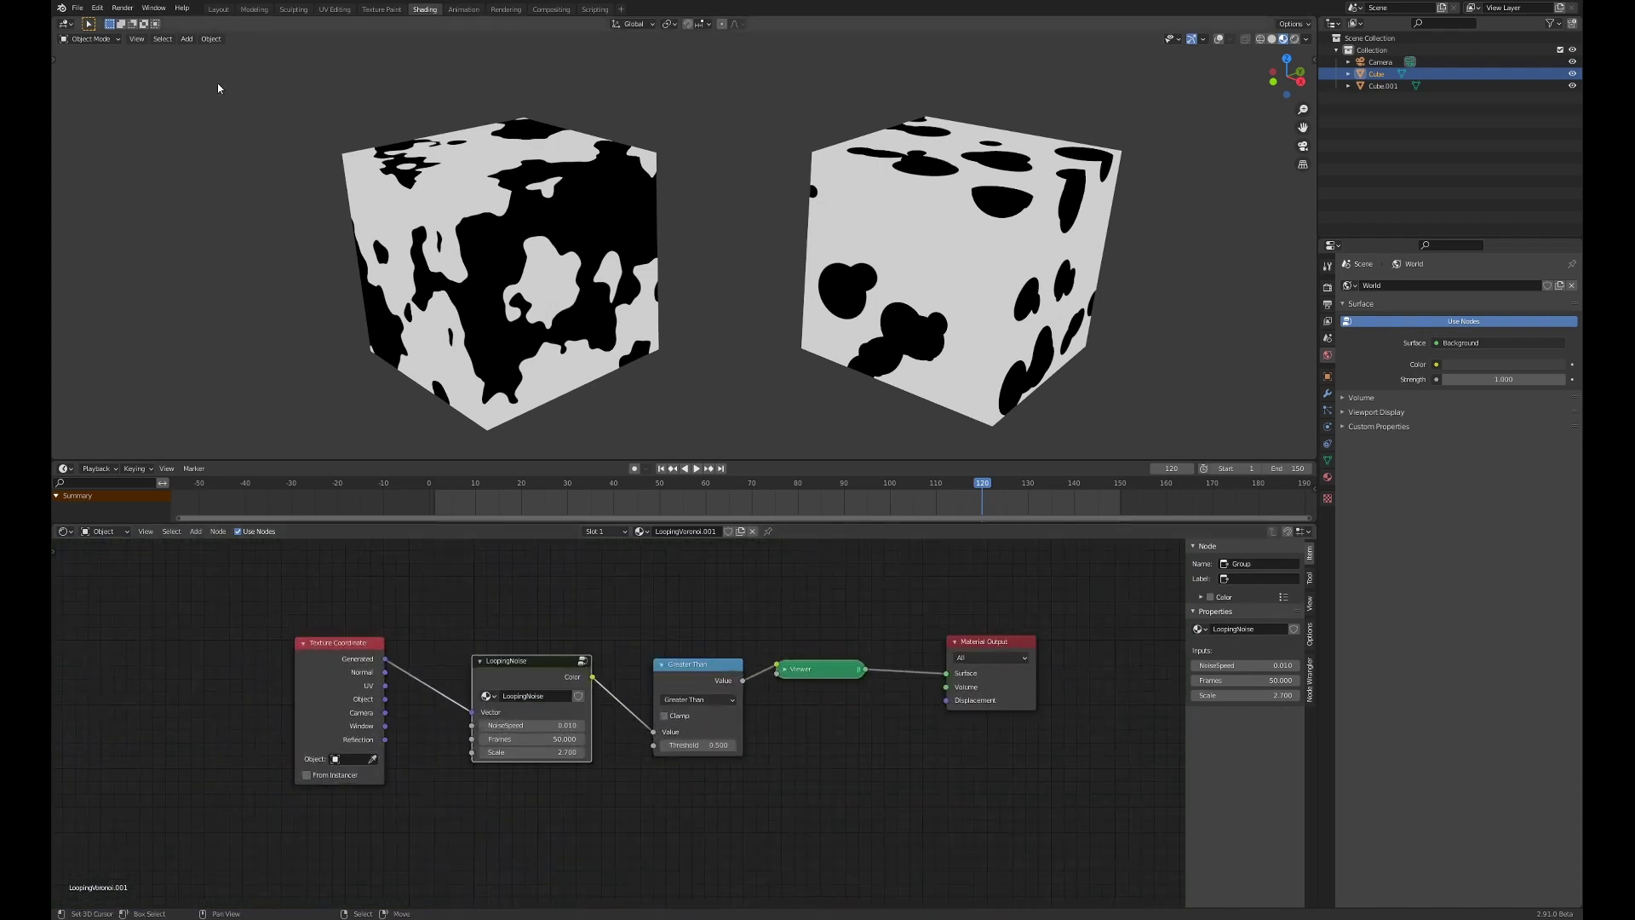
pyautogui.click(78, 8)
pyautogui.moveTo(98, 23)
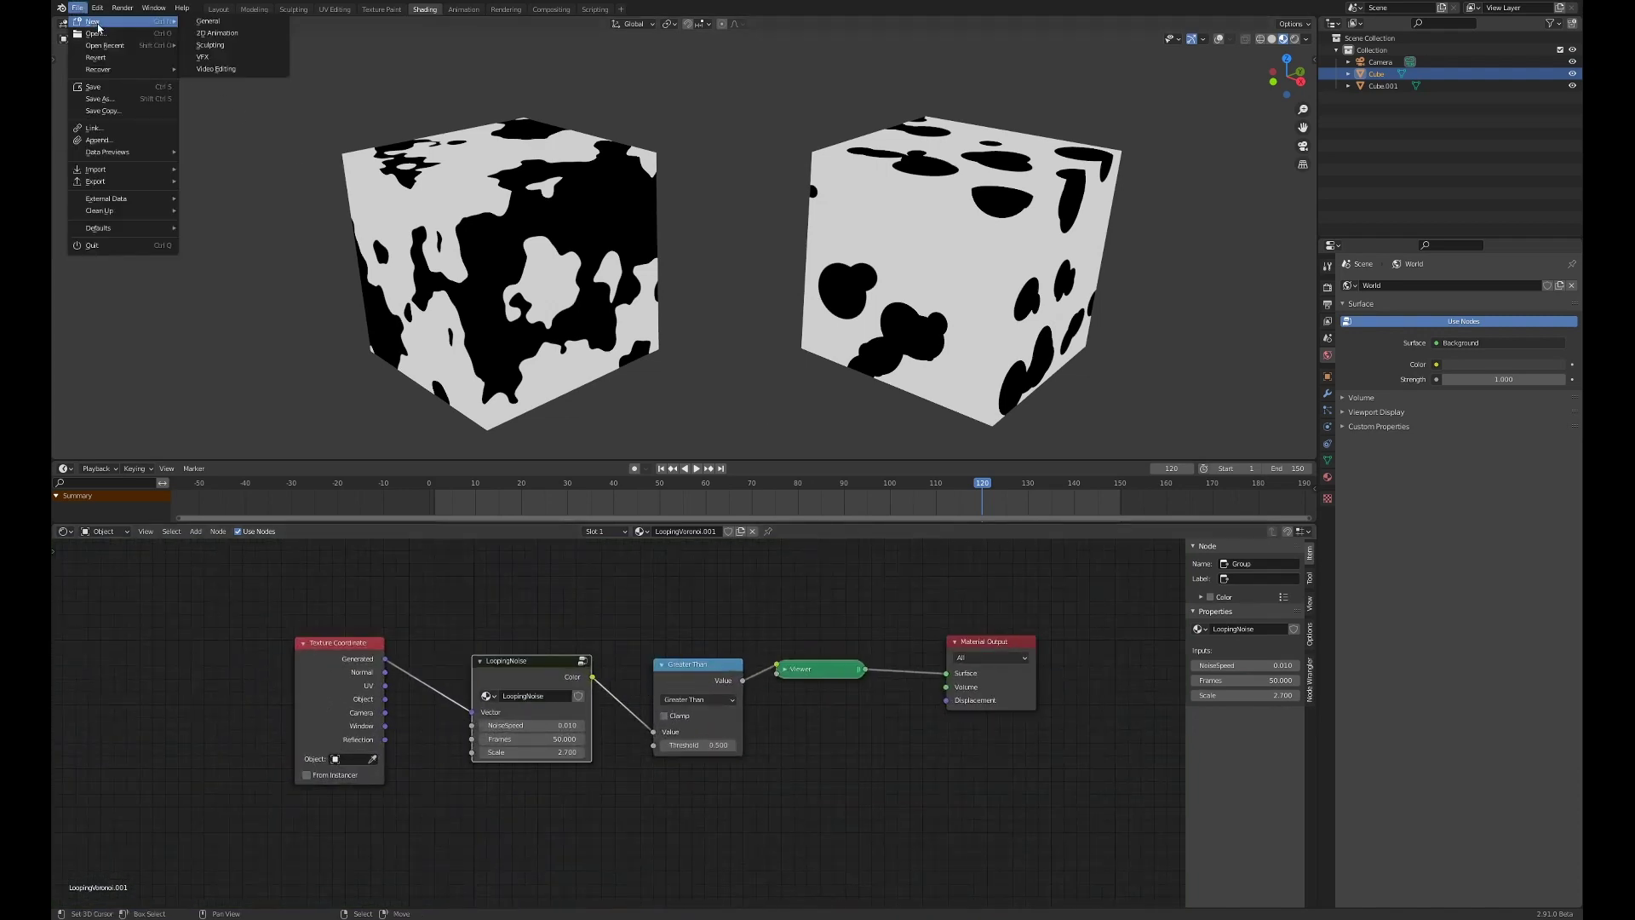
# Step: Start a new General file without saving the old scene, and zoom and orbit onto the default cube
pyautogui.click(234, 24)
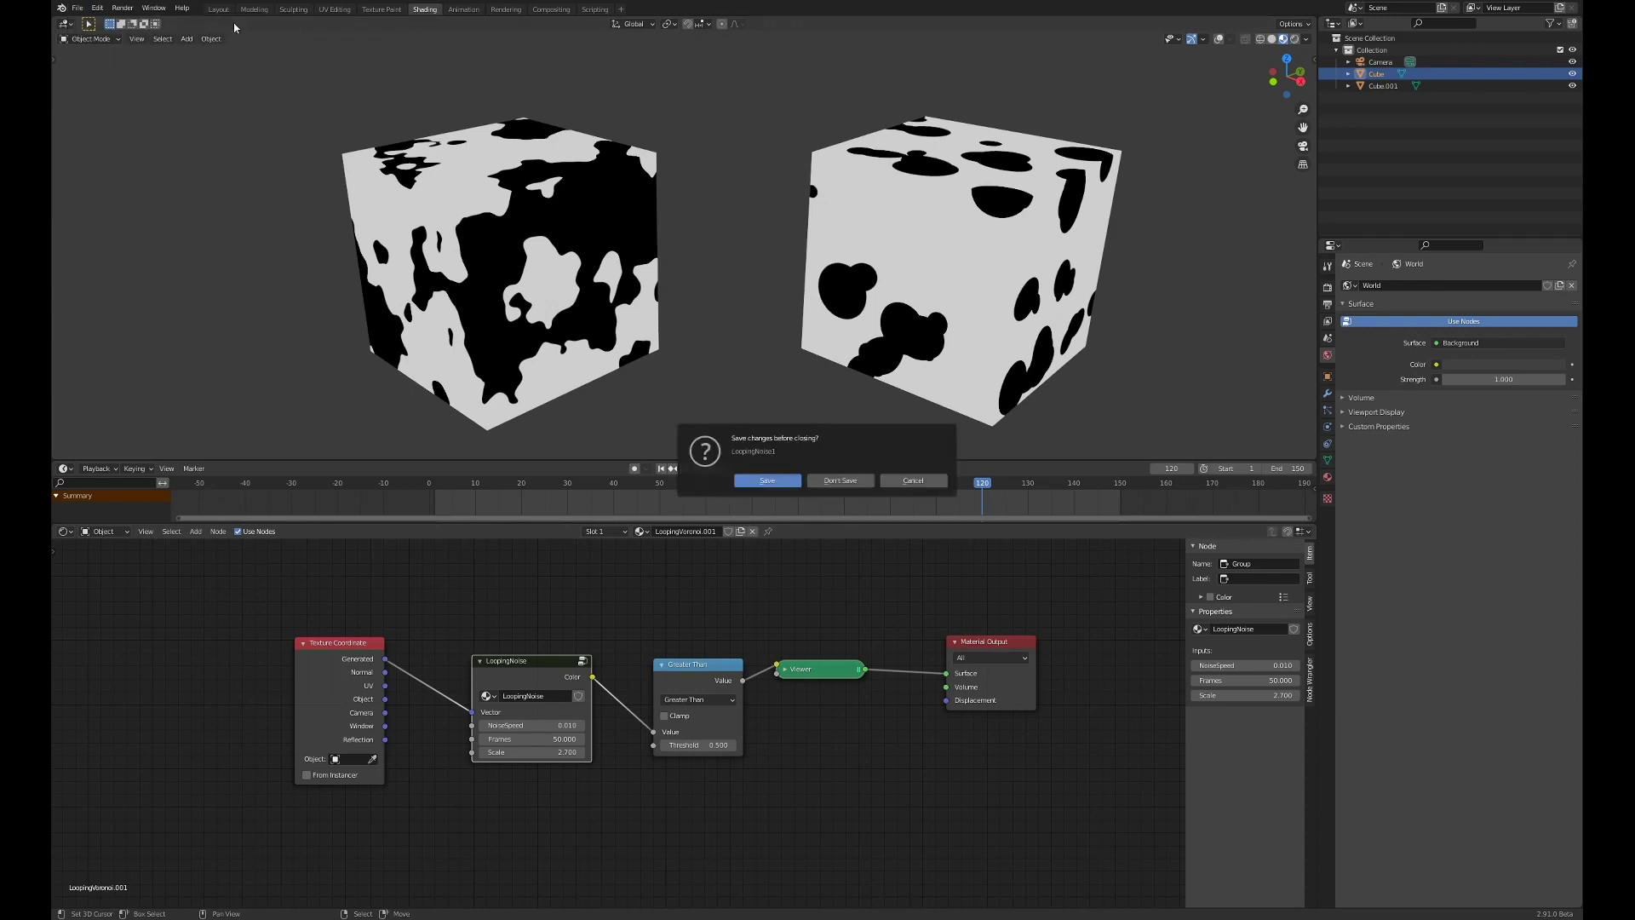
pyautogui.click(842, 481)
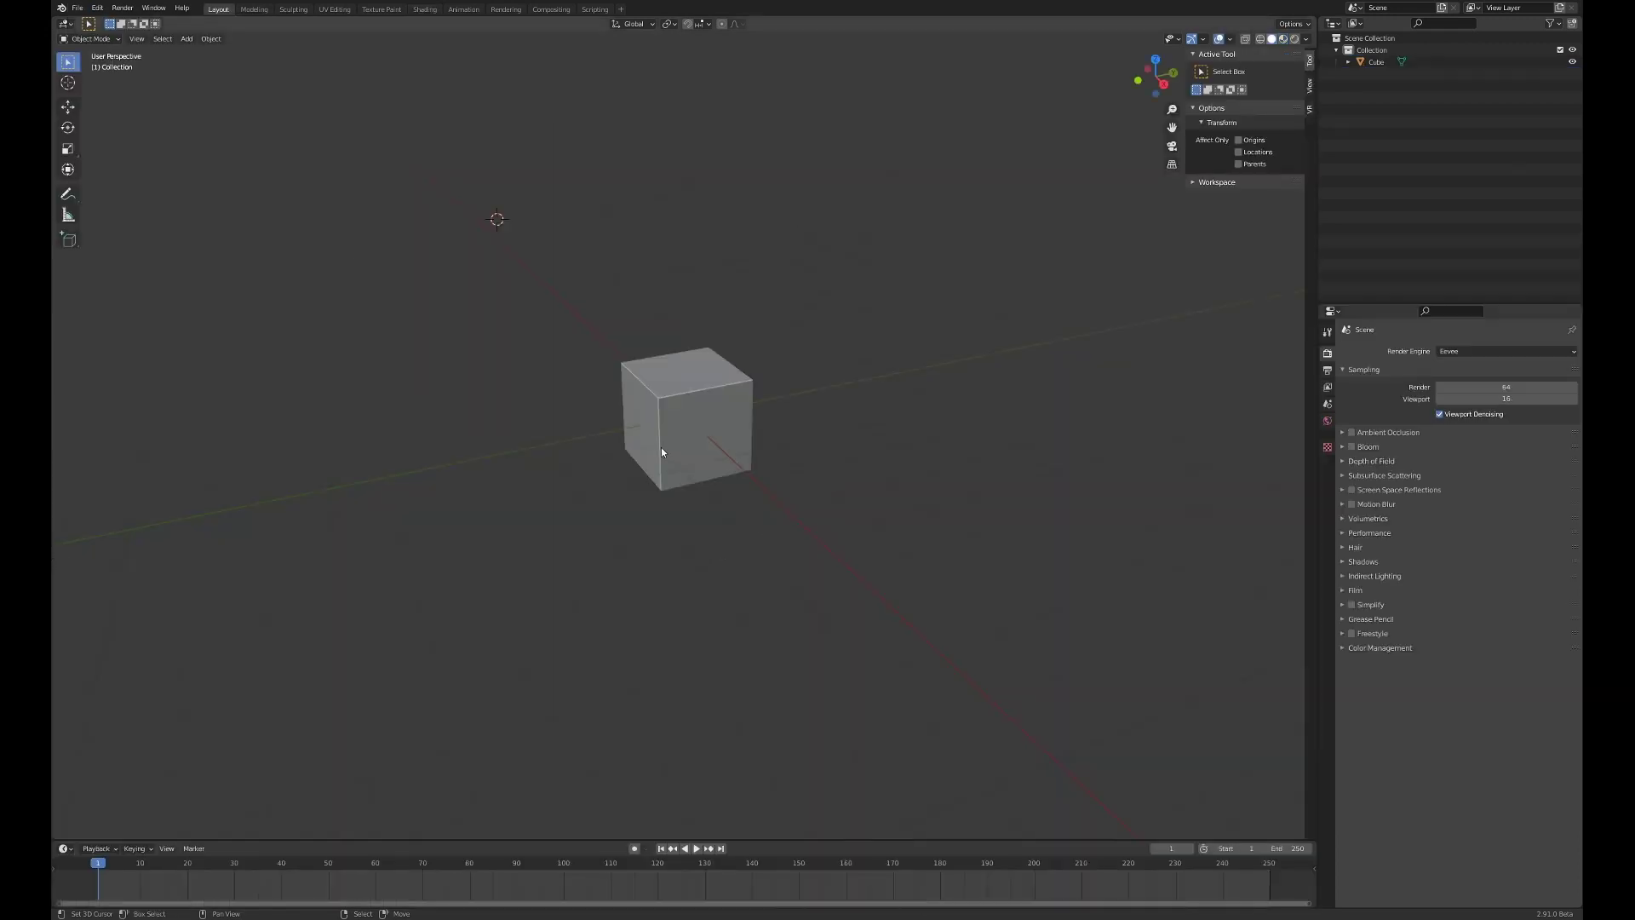
pyautogui.scroll(5, 661, 448)
pyautogui.moveTo(608, 462); pyautogui.dragTo(725, 523, button='middle')
pyautogui.scroll(2, 692, 510)
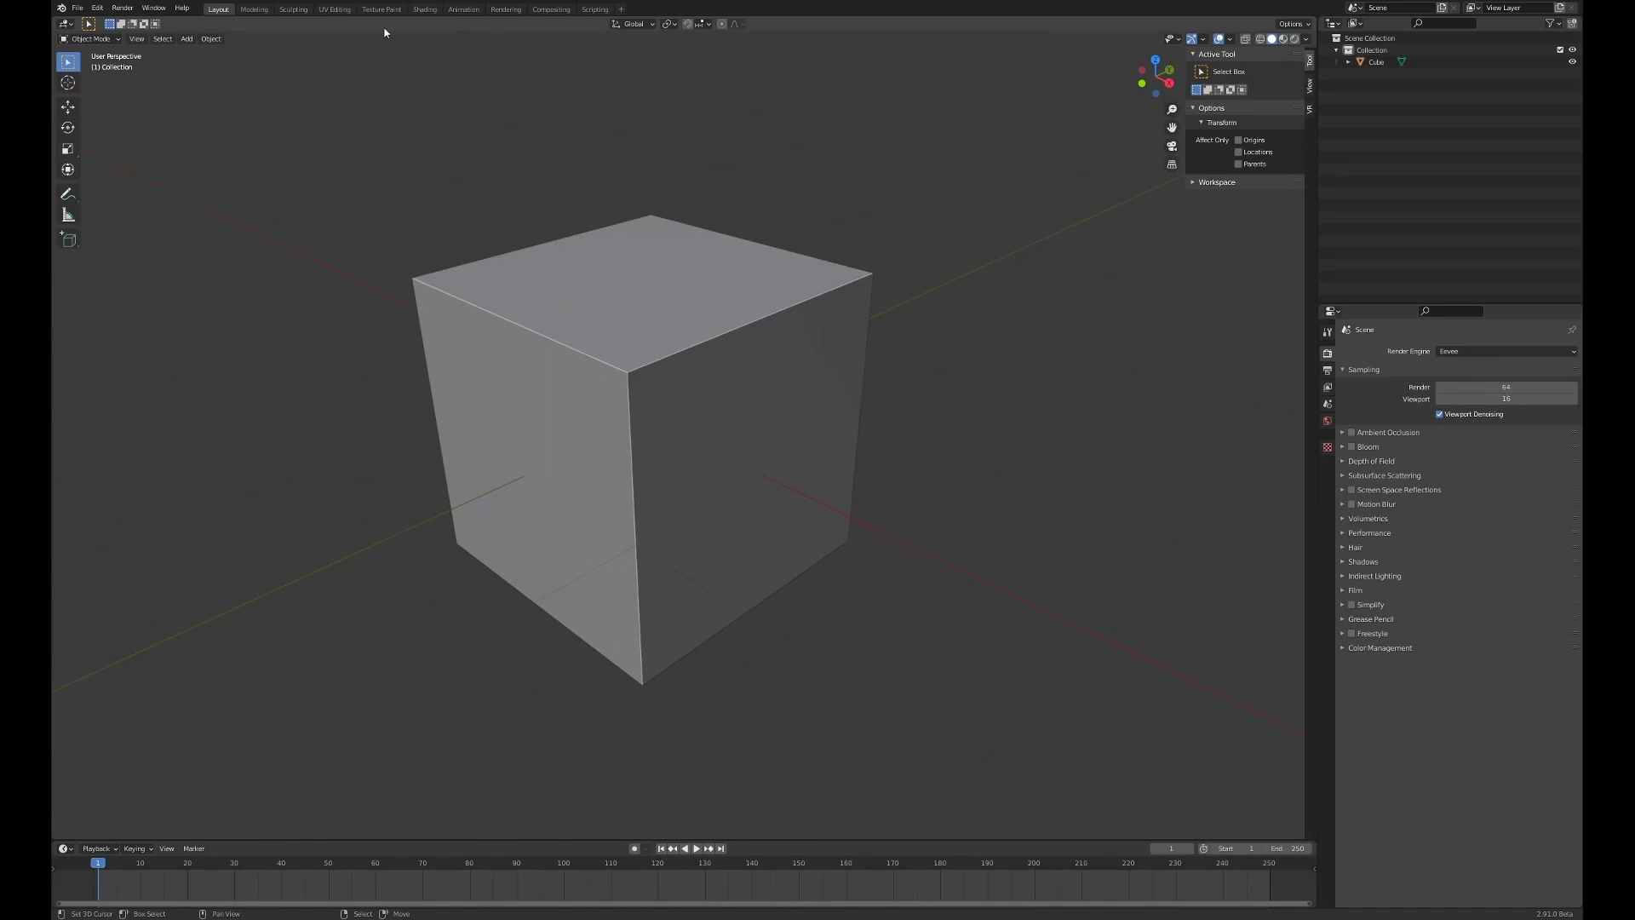
# Step: In the Shading workspace, merge the image editor into the node editor and add a Timeline pane
pyautogui.click(423, 11)
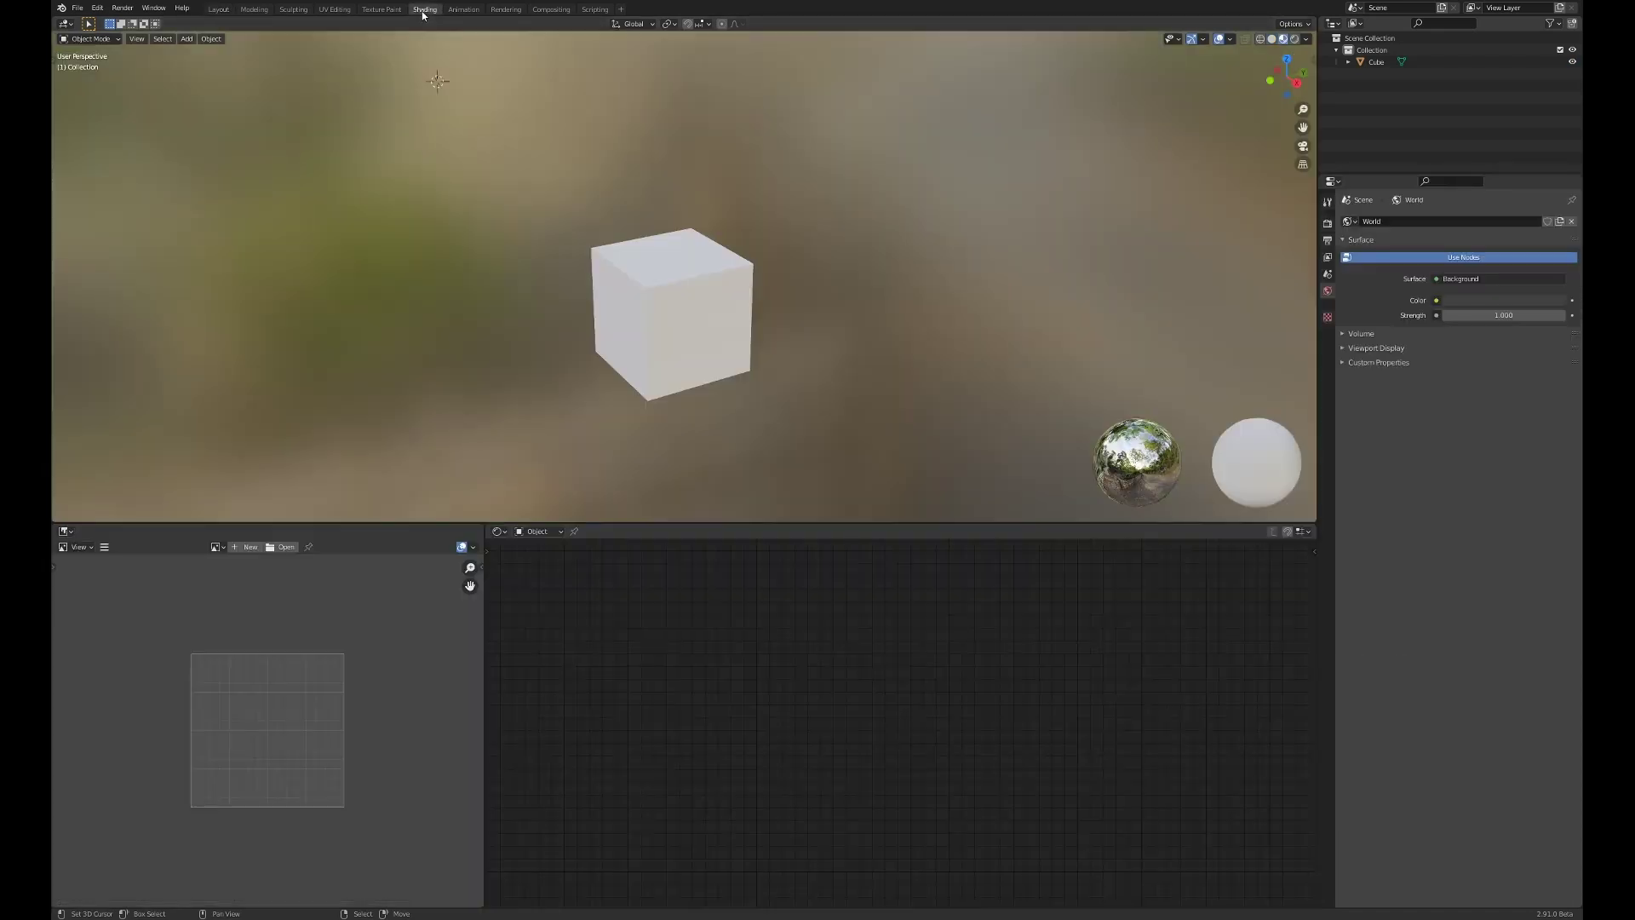
pyautogui.scroll(3, 712, 323)
pyautogui.moveTo(714, 330); pyautogui.dragTo(739, 312, button='middle')
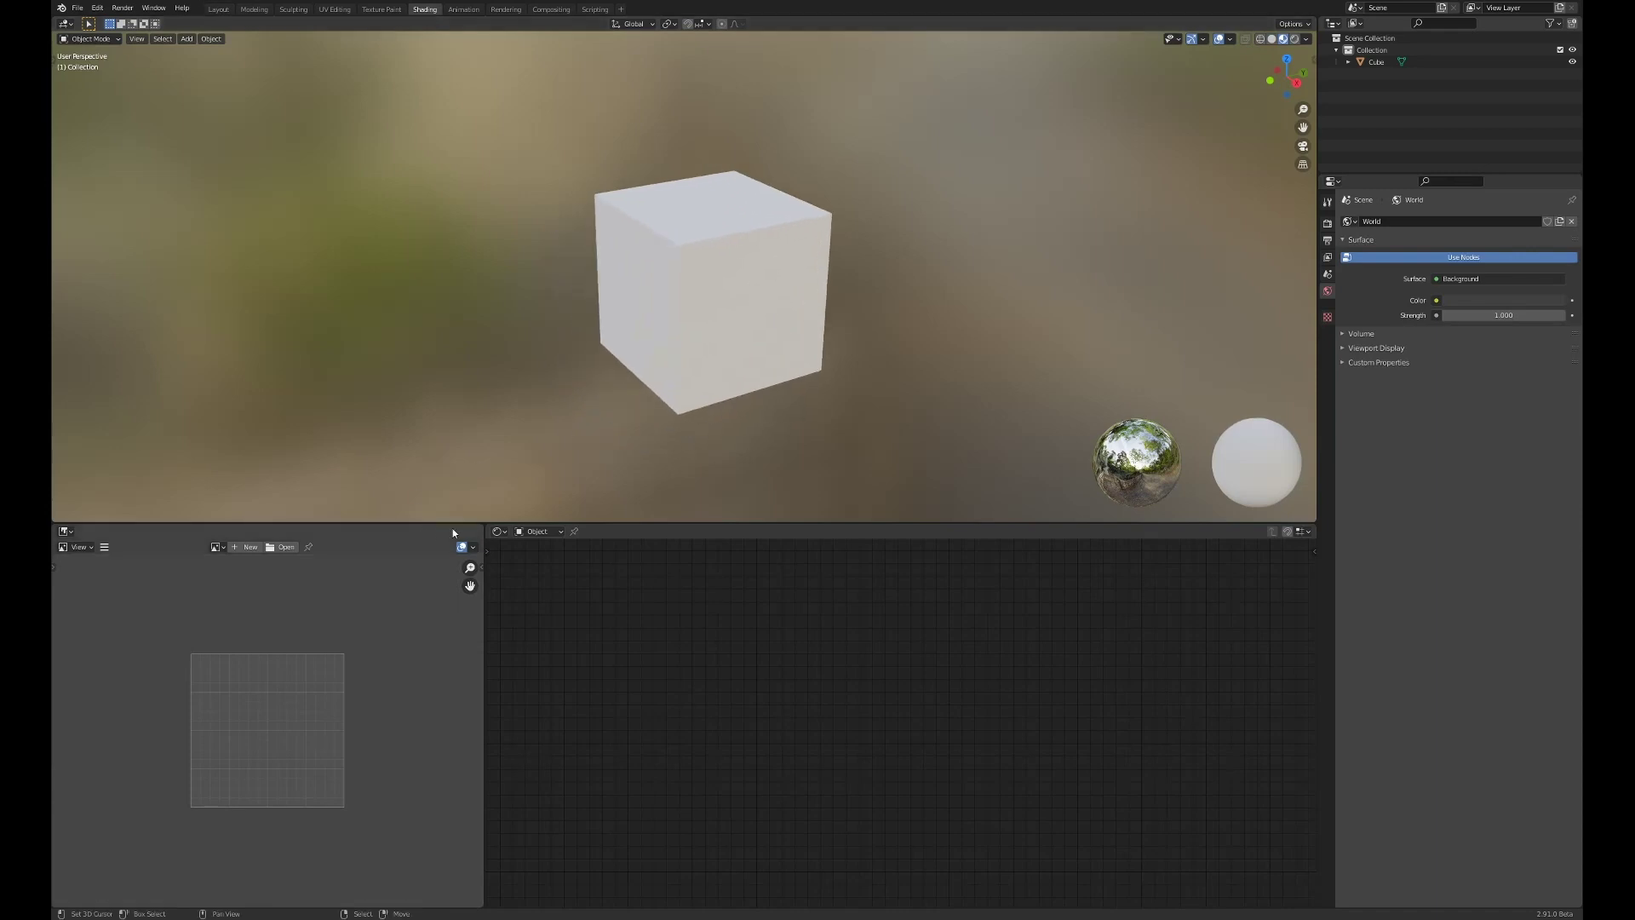
pyautogui.moveTo(487, 523); pyautogui.dragTo(425, 559)
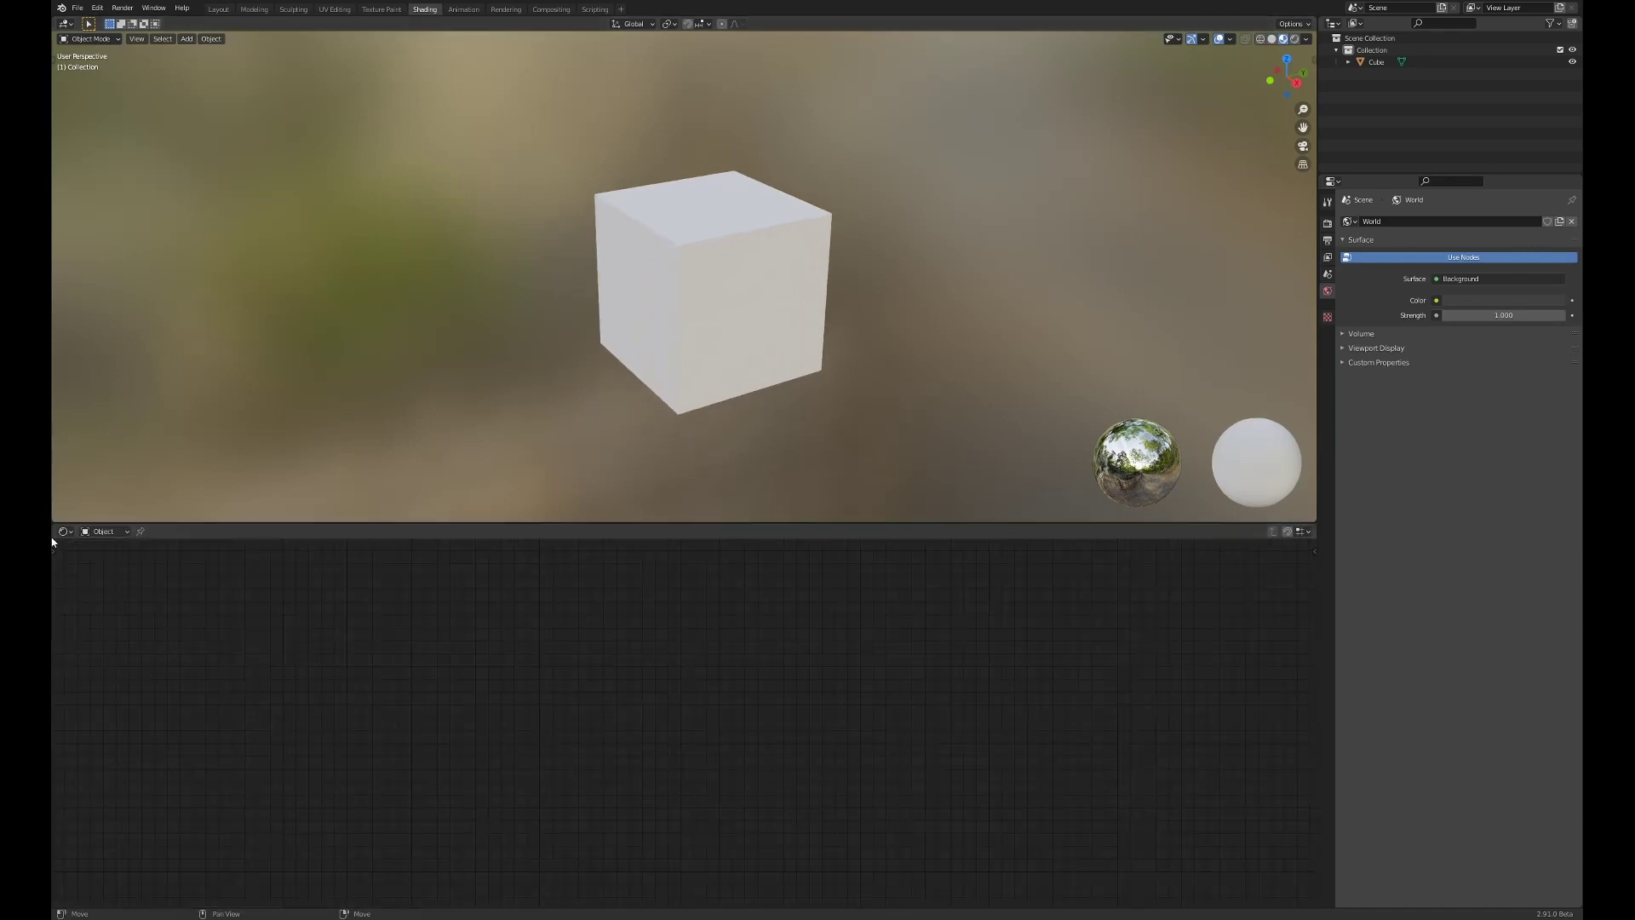
pyautogui.moveTo(60, 516); pyautogui.dragTo(110, 411)
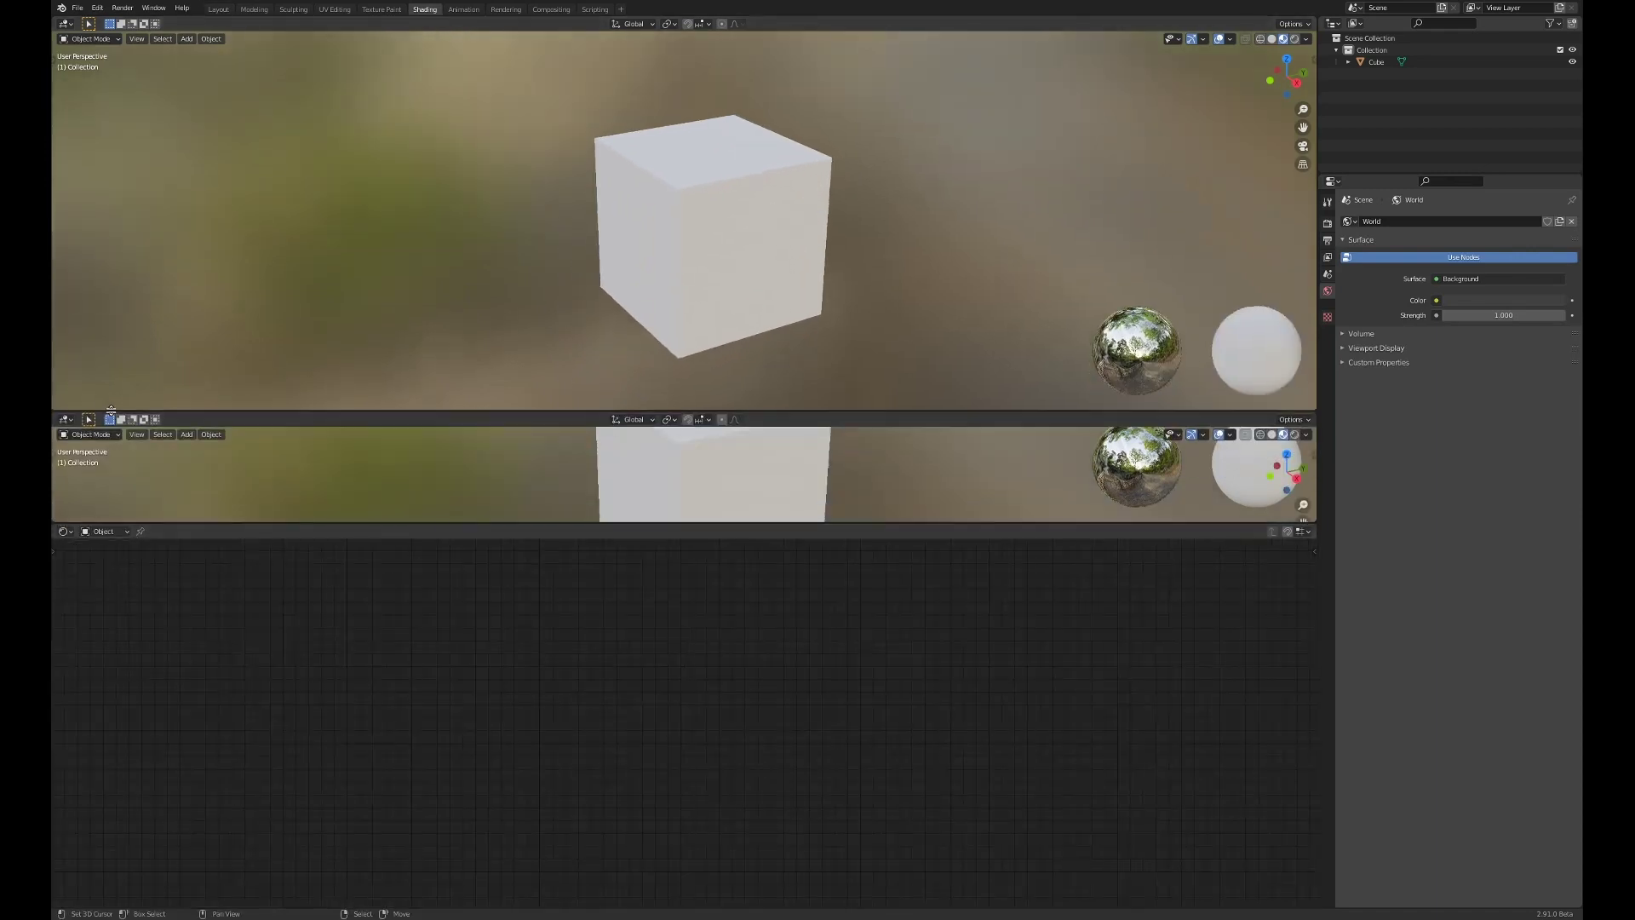
pyautogui.click(68, 420)
pyautogui.click(224, 467)
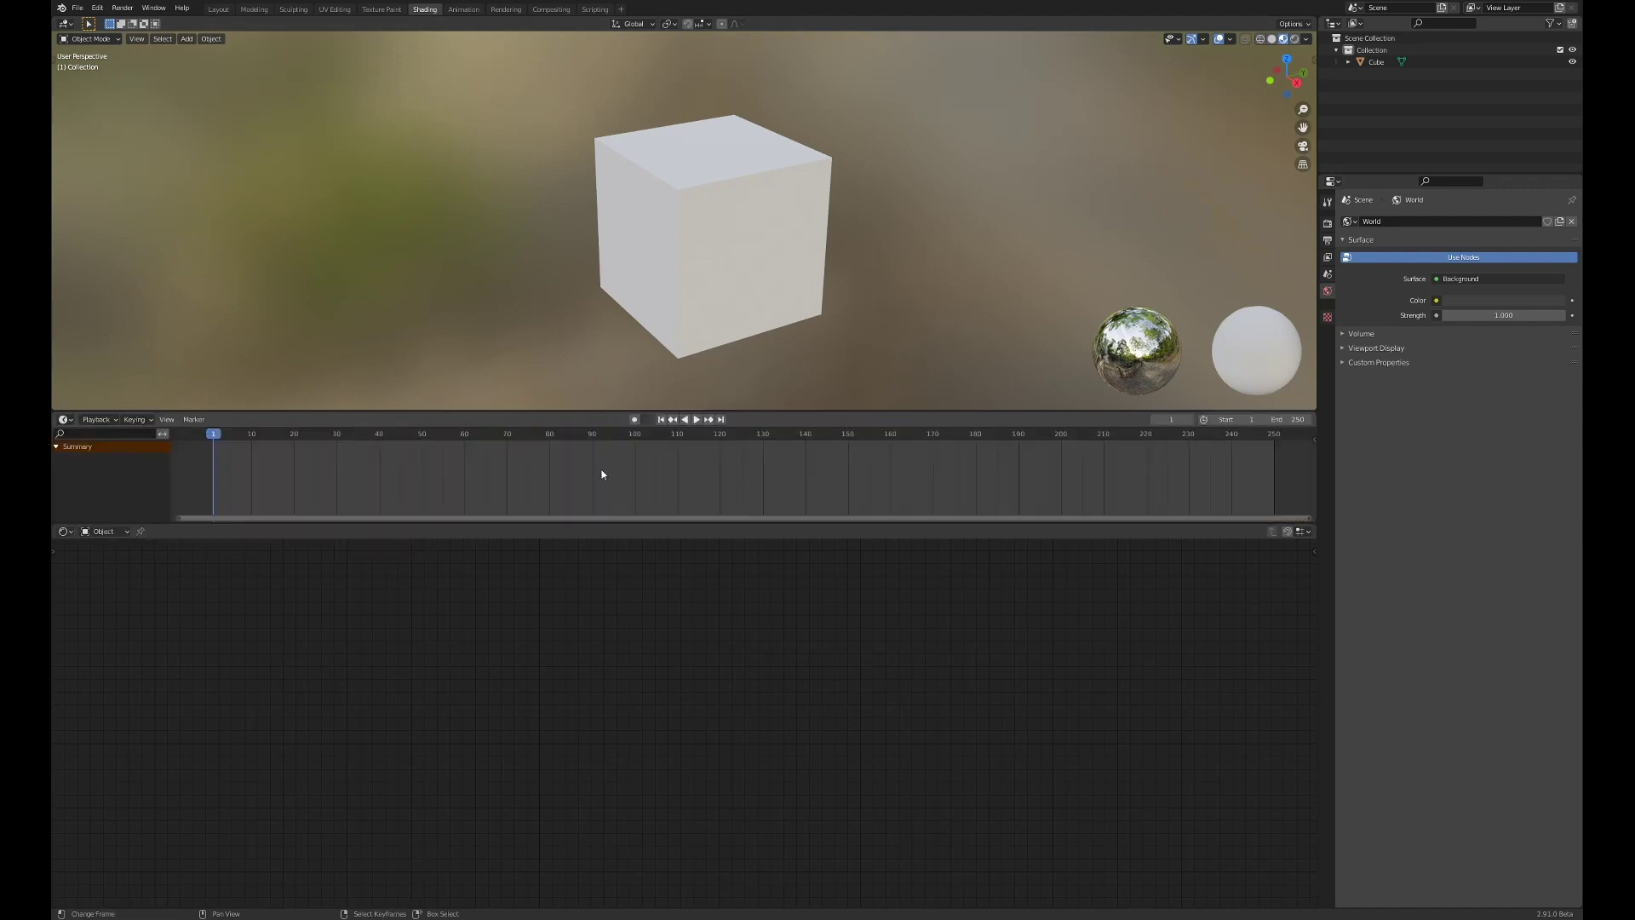
# Step: Set viewport World Opacity to 0, hide overlays, enlarge the 3D view, and select the cube
pyautogui.click(1307, 40)
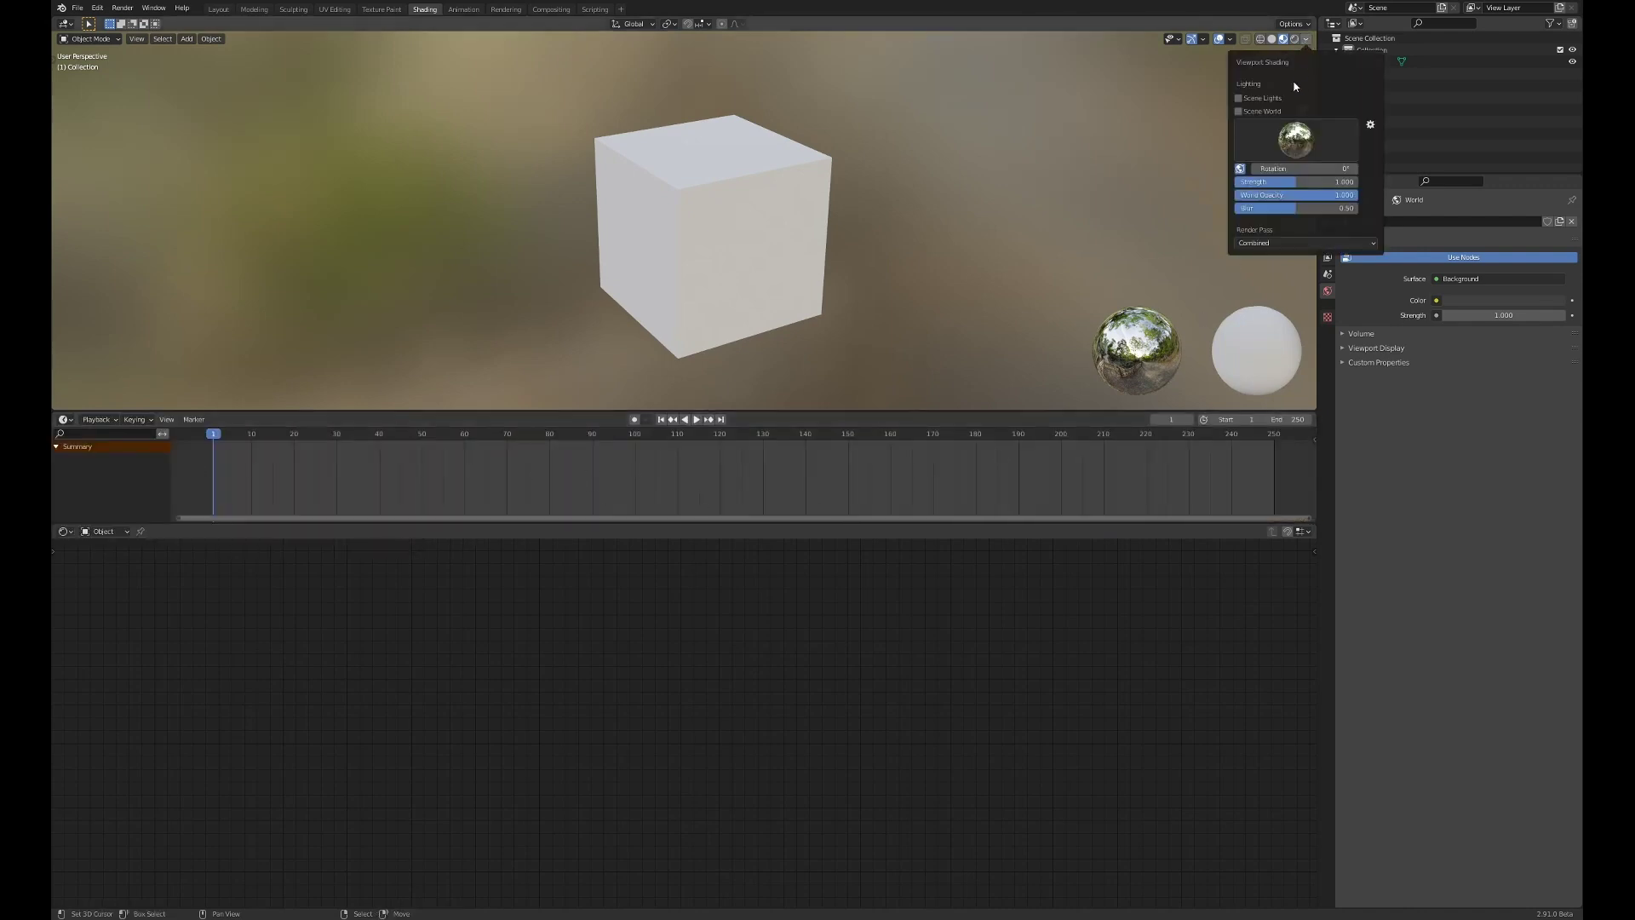
pyautogui.moveTo(1294, 195); pyautogui.dragTo(1240, 195)
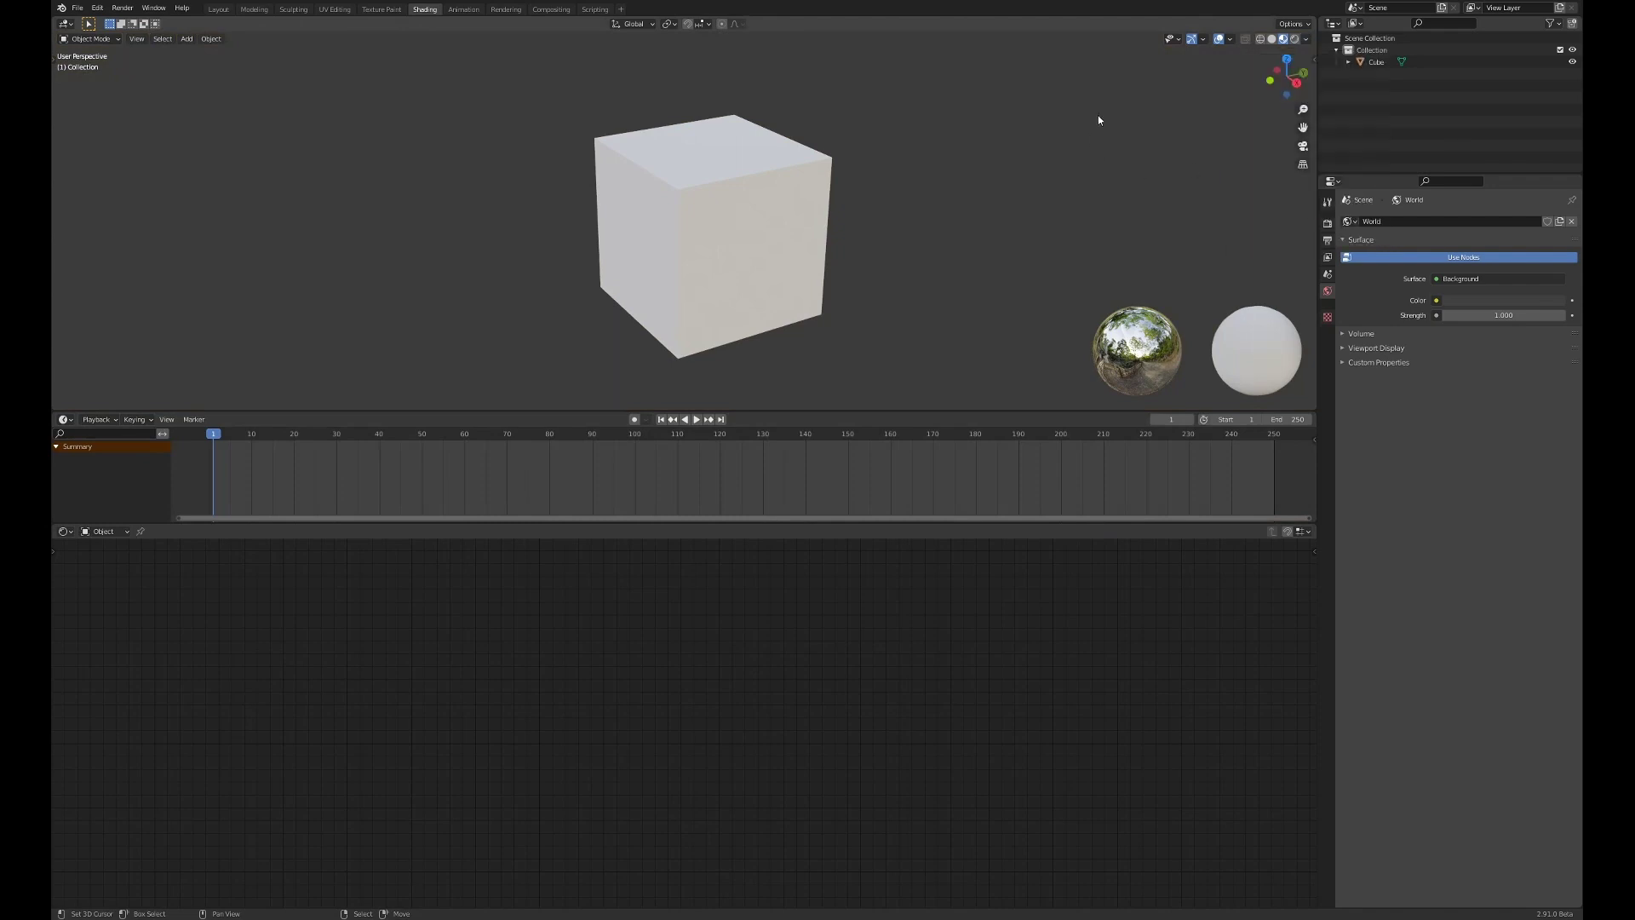
pyautogui.click(1218, 39)
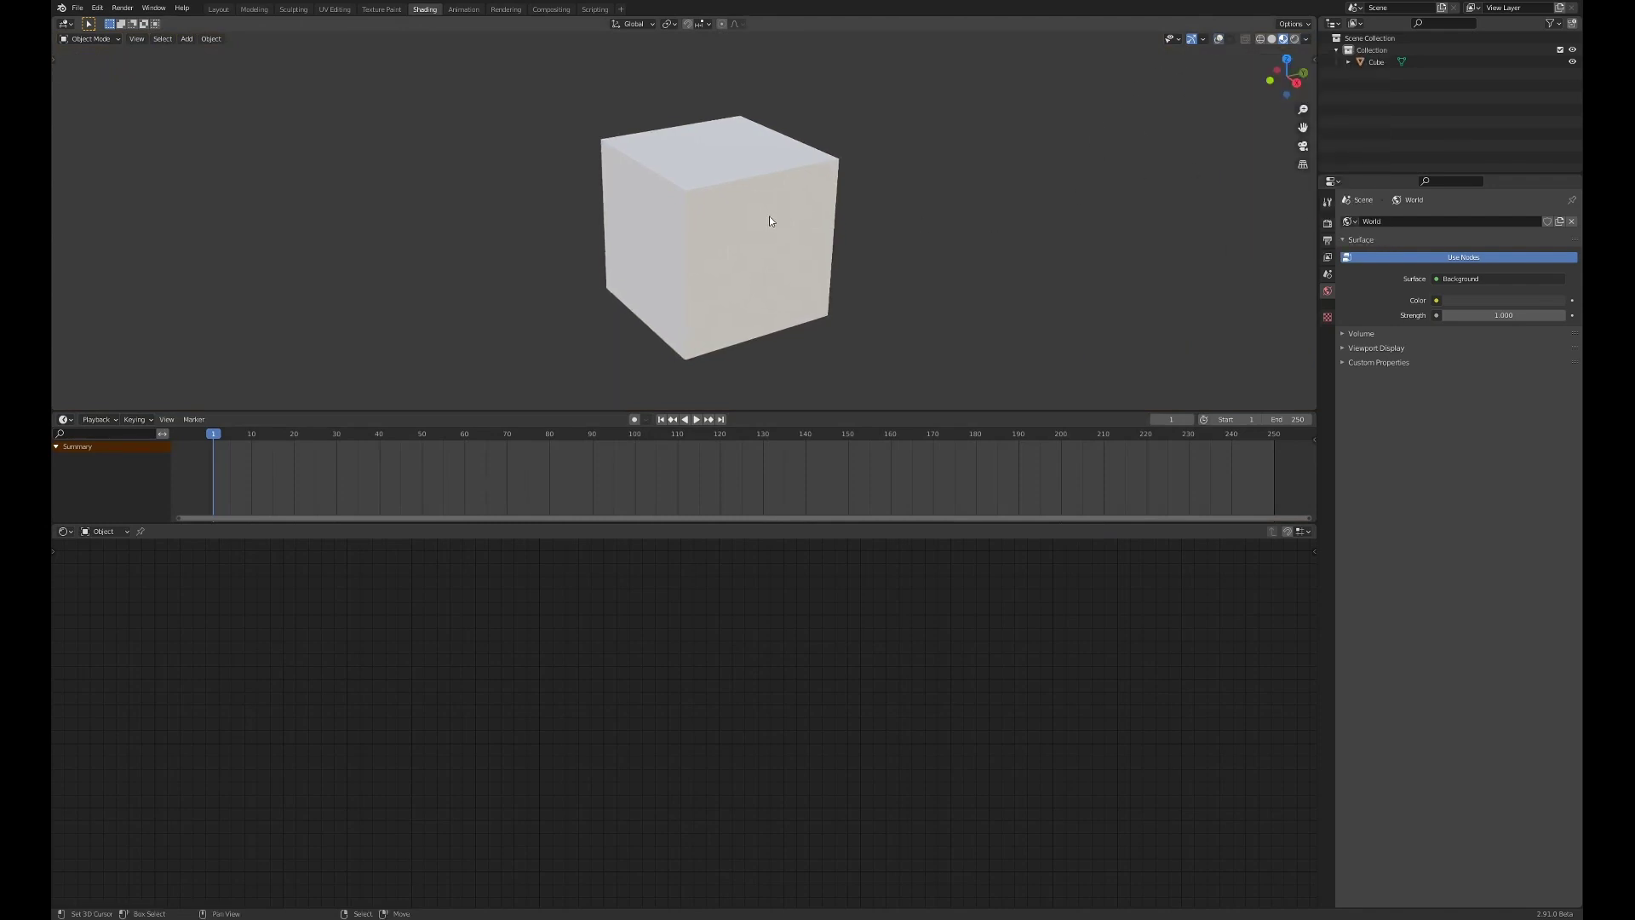
pyautogui.scroll(2, 766, 217)
pyautogui.moveTo(771, 413); pyautogui.dragTo(749, 446)
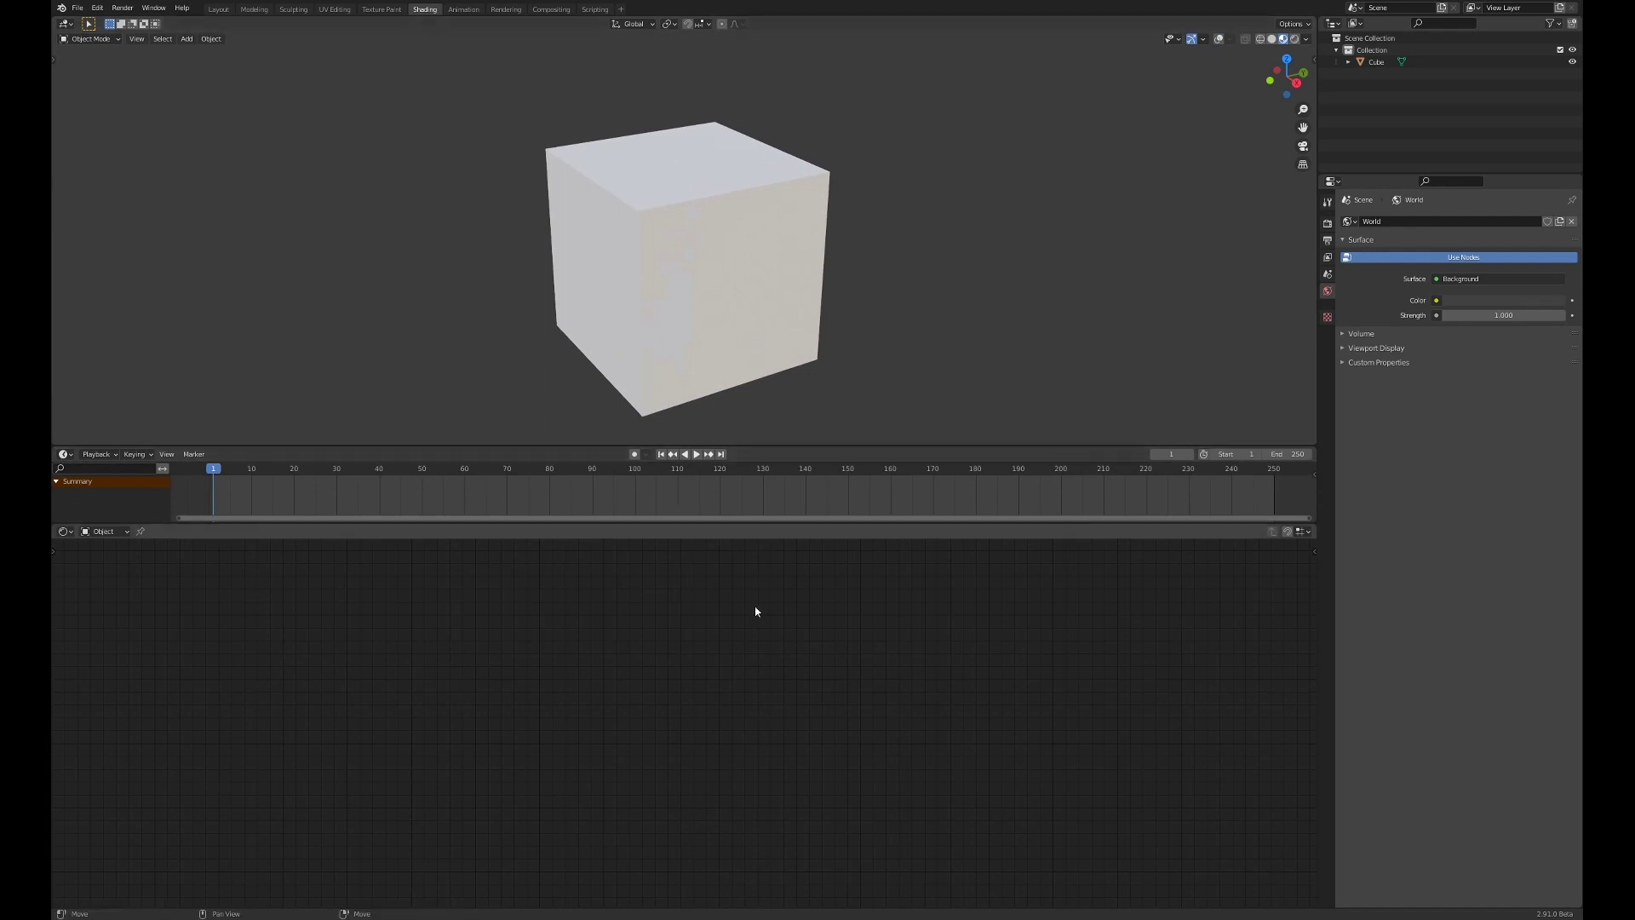
pyautogui.click(657, 225)
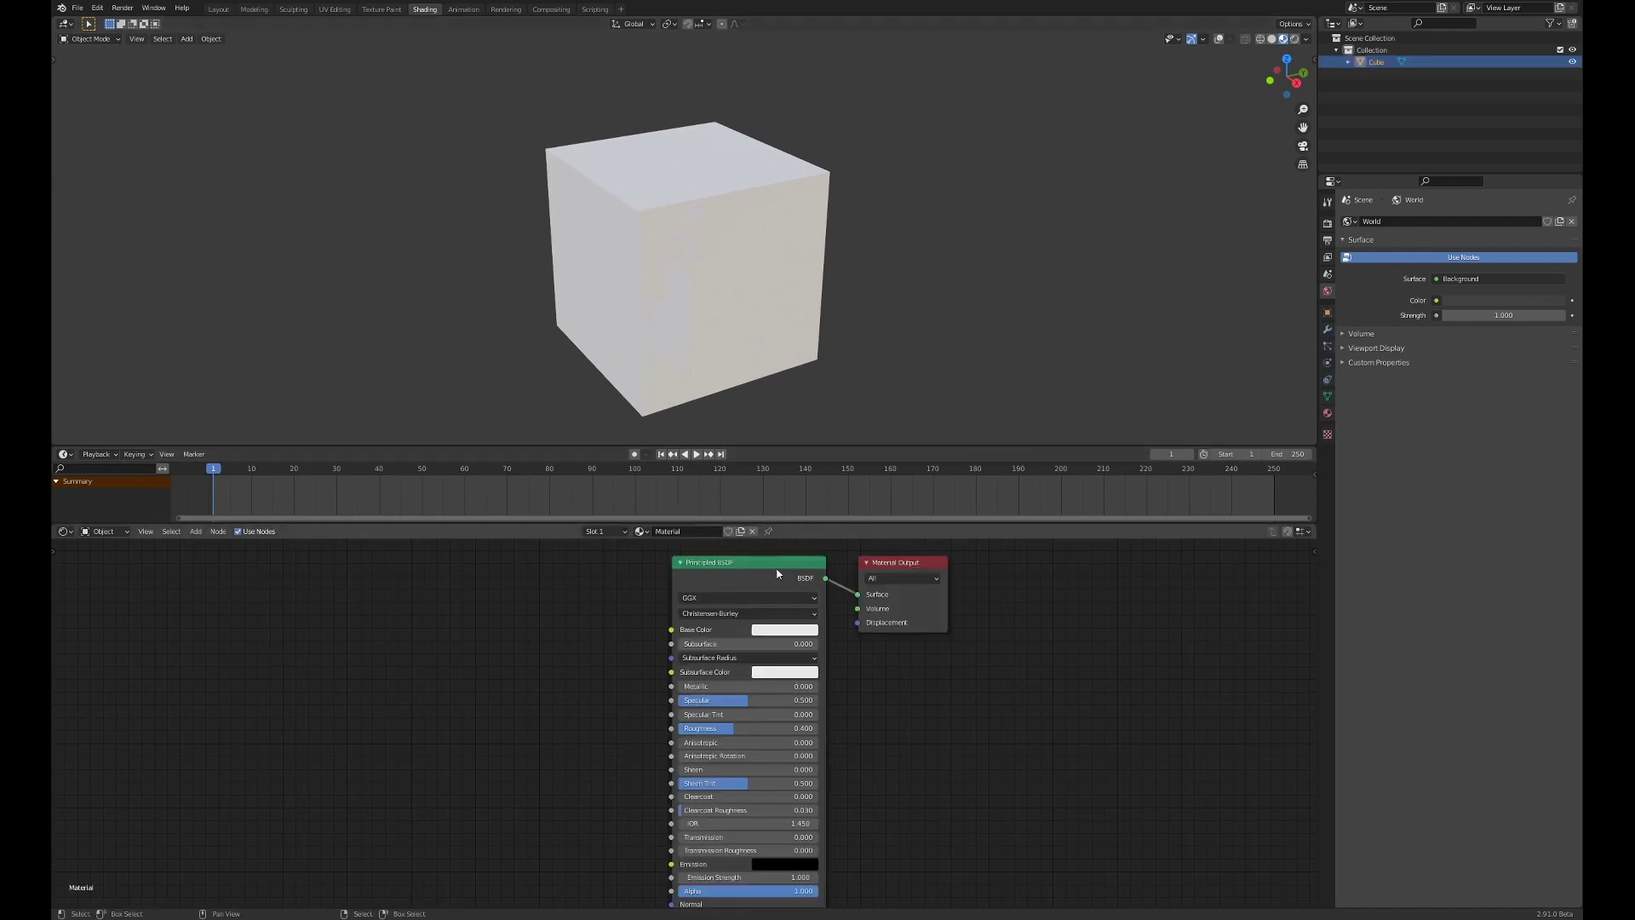
# Step: Delete the cube's Principled BSDF node and pan the node view
pyautogui.moveTo(777, 574); pyautogui.dragTo(686, 584)
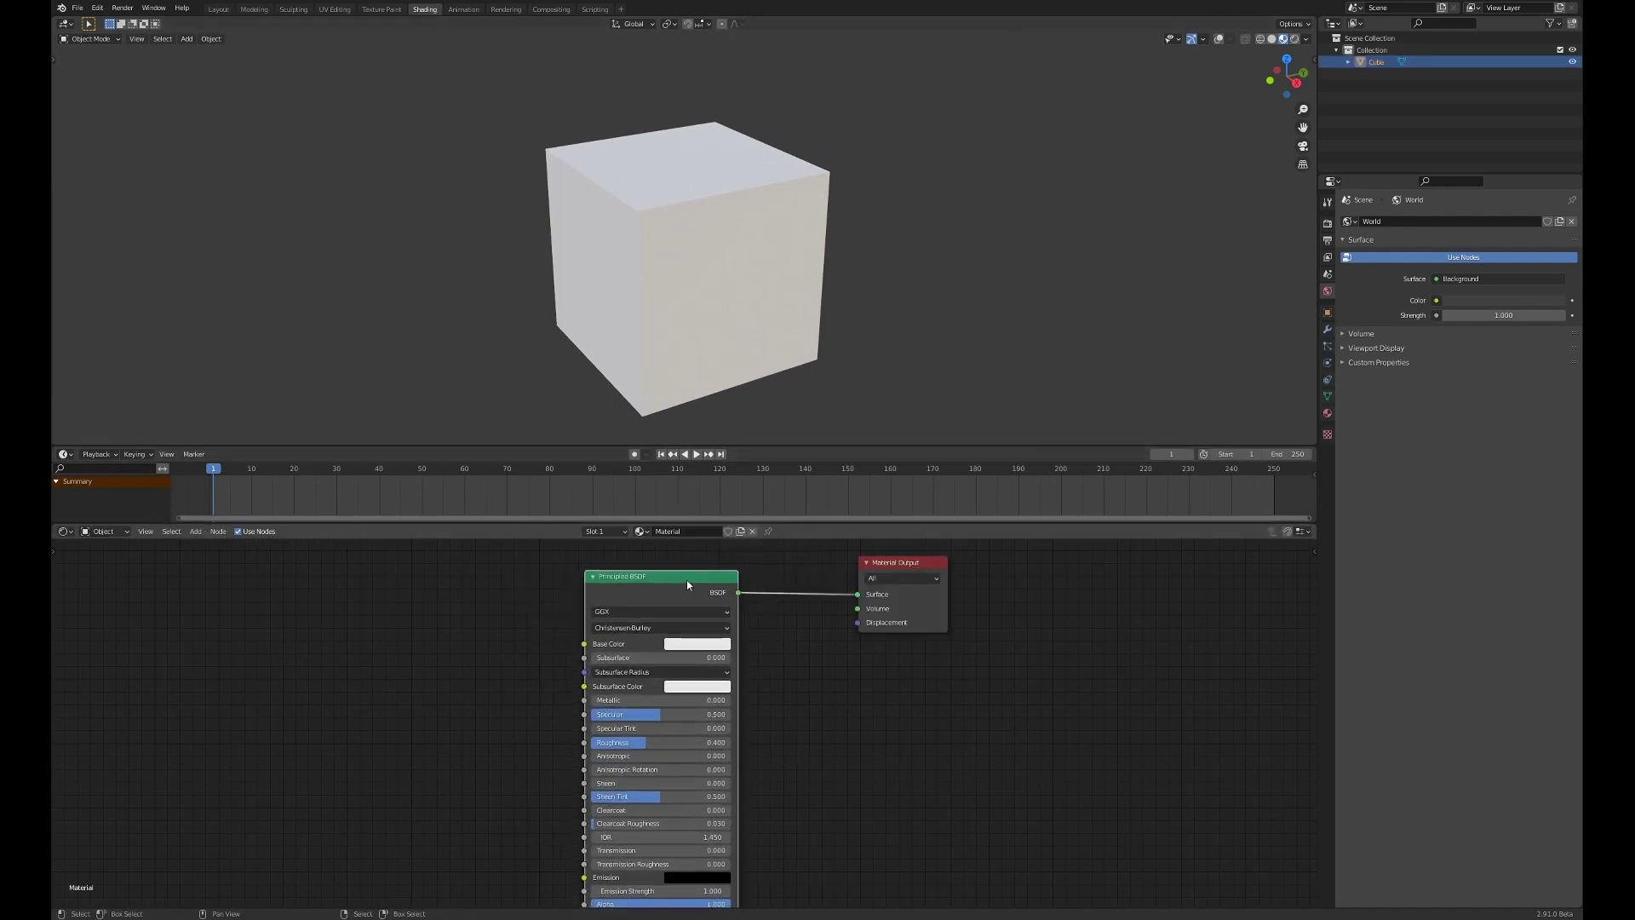
pyautogui.press('x')
pyautogui.moveTo(461, 633); pyautogui.dragTo(723, 737, button='middle')
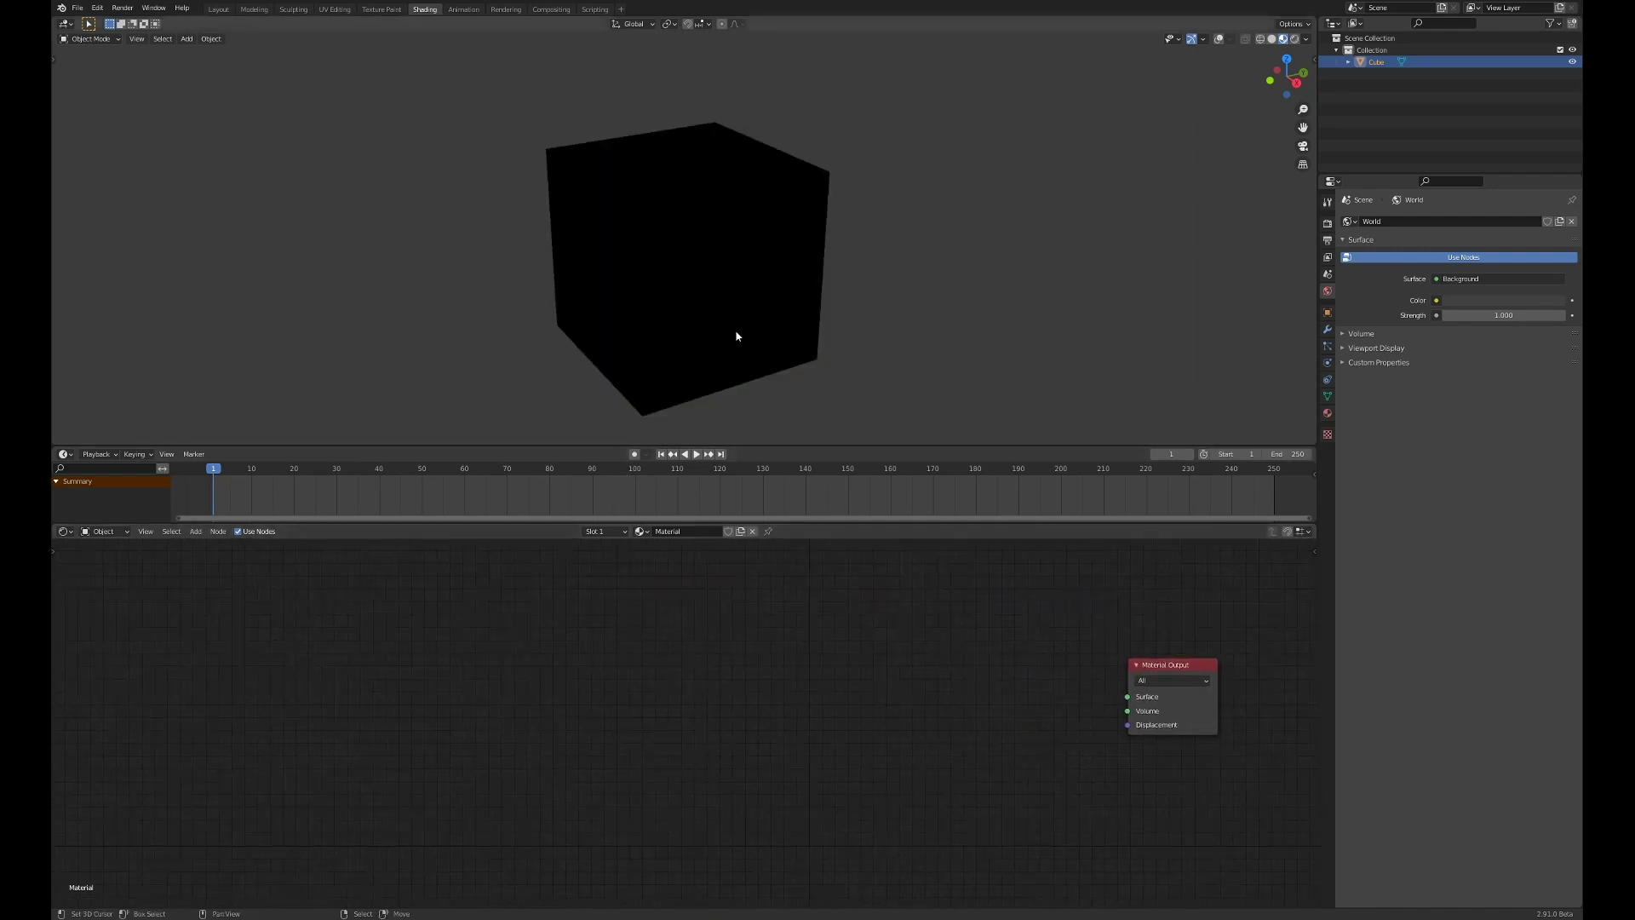
pyautogui.moveTo(769, 625); pyautogui.dragTo(671, 631, button='middle')
# Step: Add a Noise Texture, preview its Fac through a Viewer node, and set its Scale to 2.5
pyautogui.hotkey('shift', 'a')
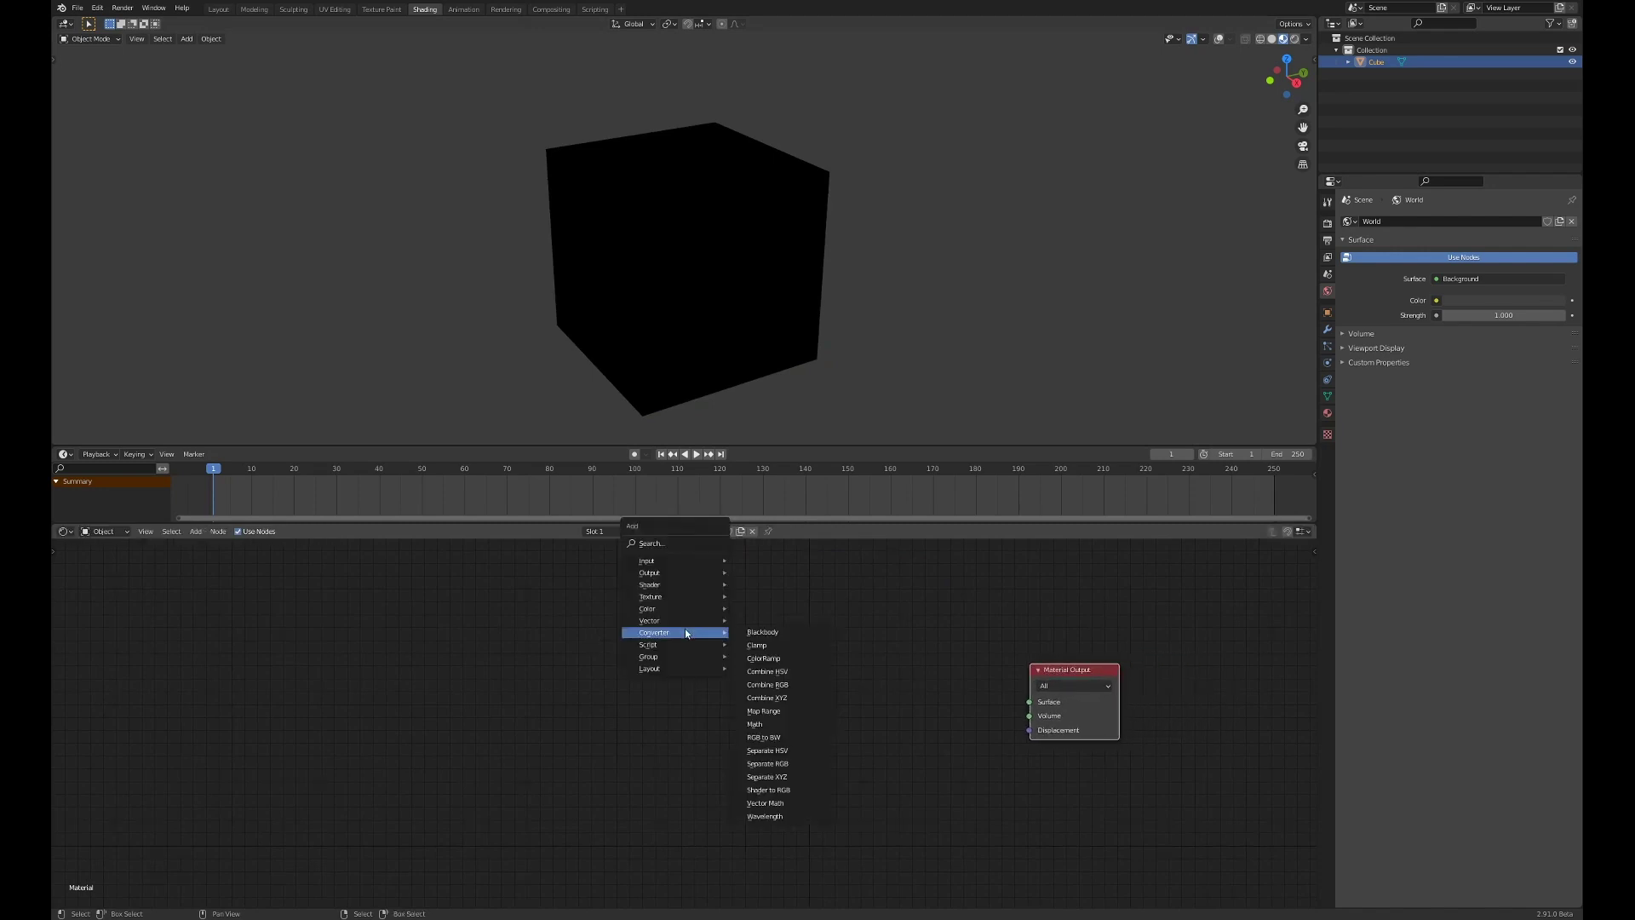
pyautogui.moveTo(690, 596)
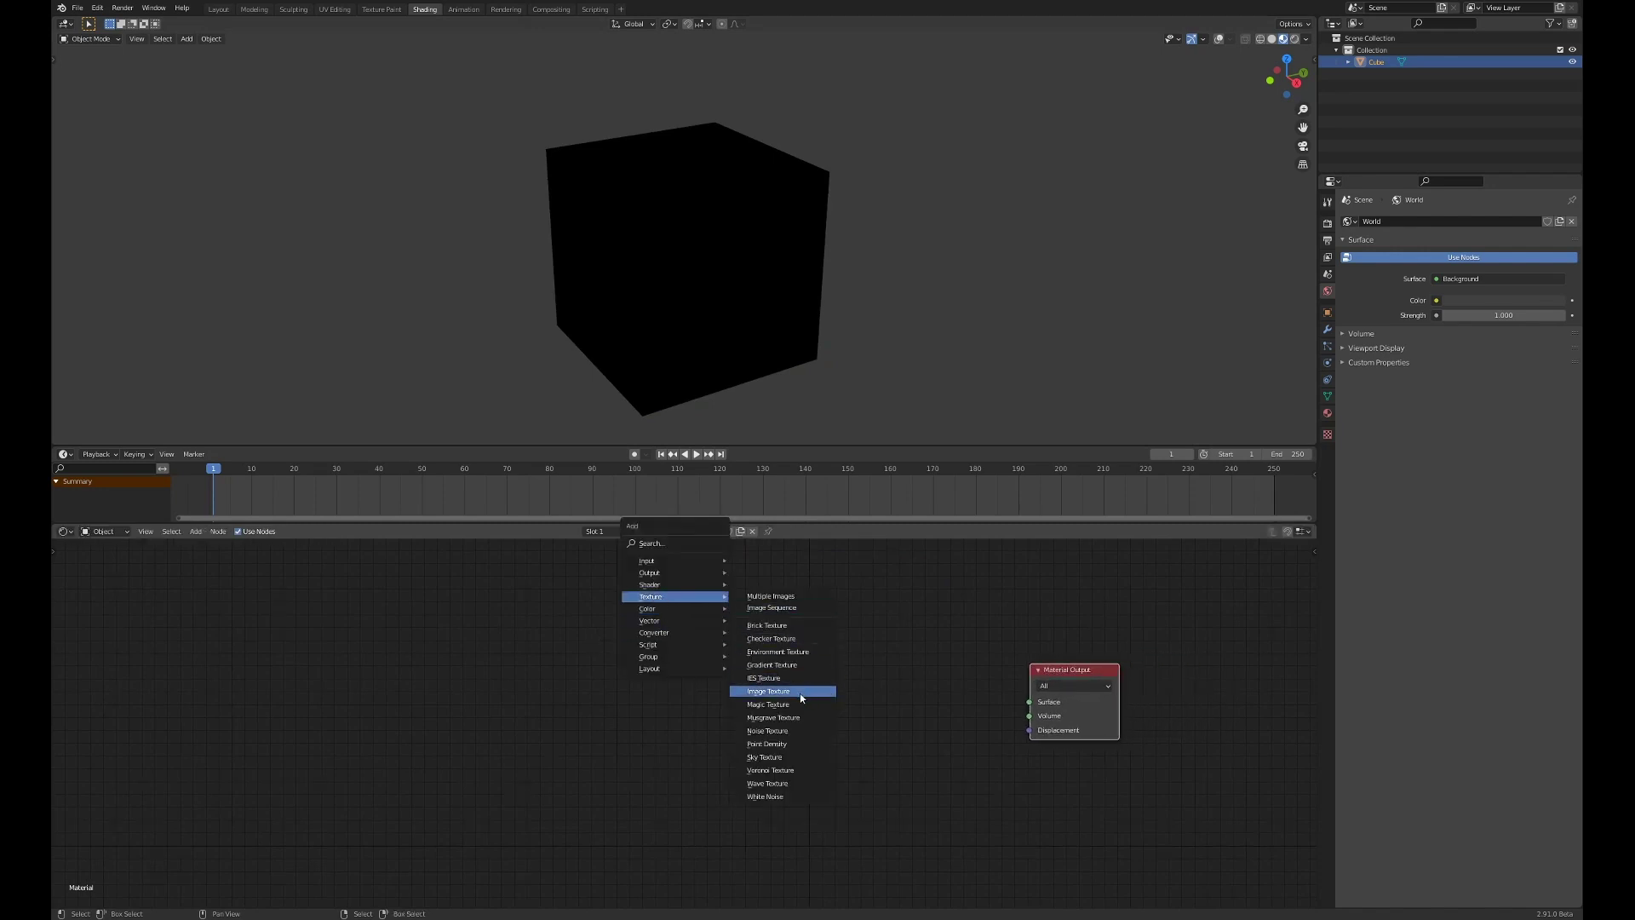
pyautogui.click(788, 731)
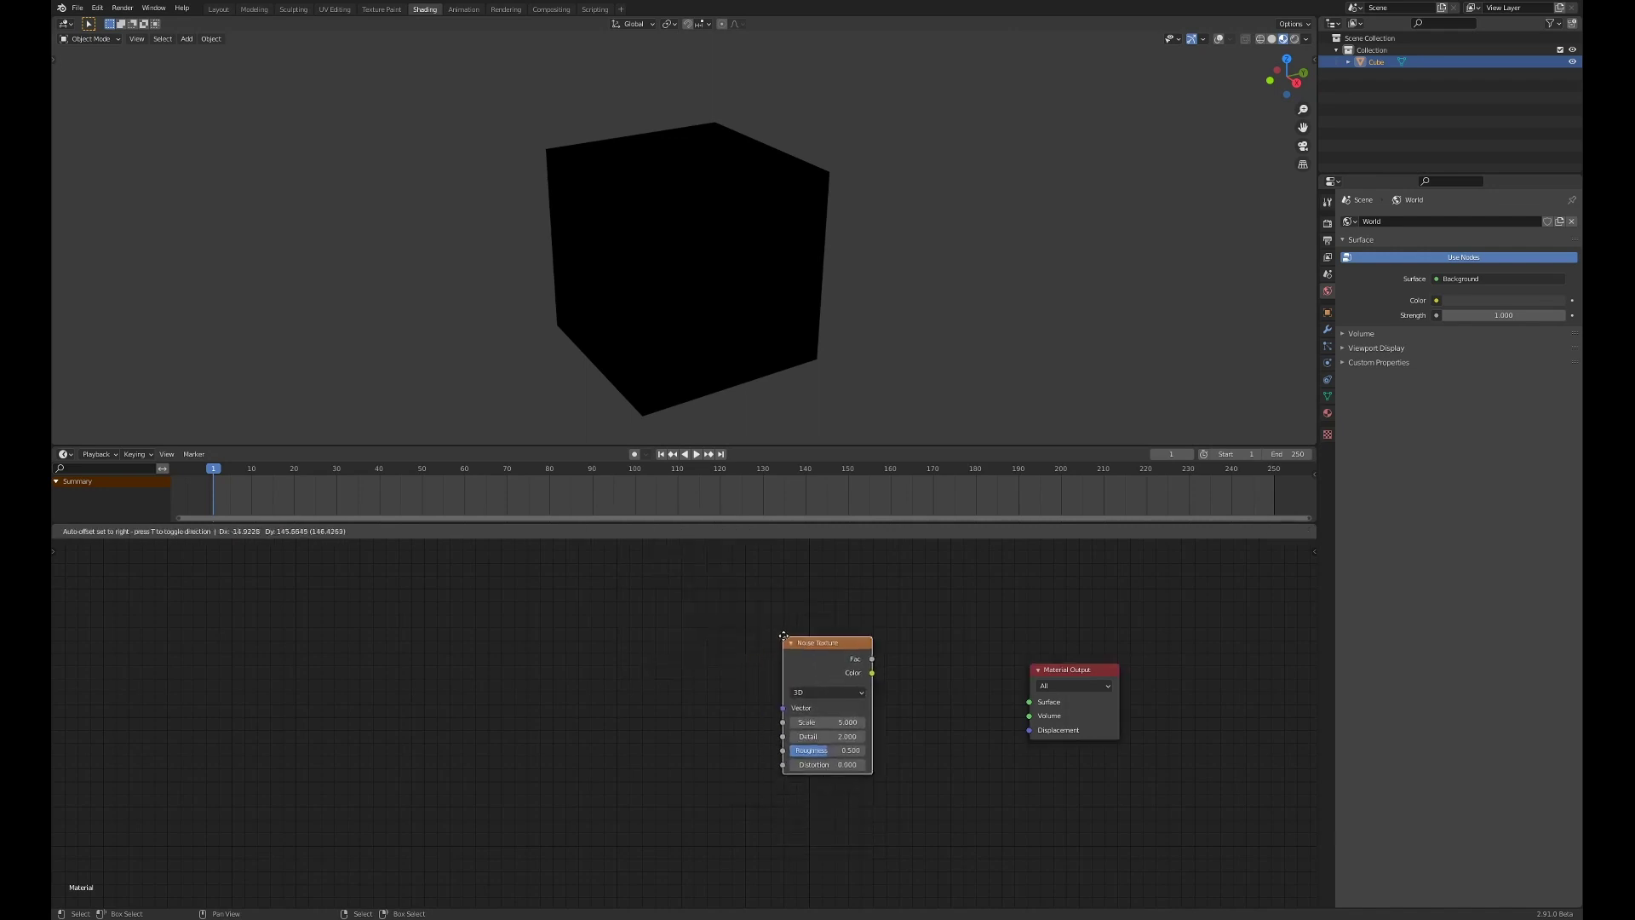
pyautogui.click(730, 632)
pyautogui.keyDown('ctrl'); pyautogui.keyDown('shift'); pyautogui.click(764, 654); pyautogui.keyUp('shift'); pyautogui.keyUp('ctrl')
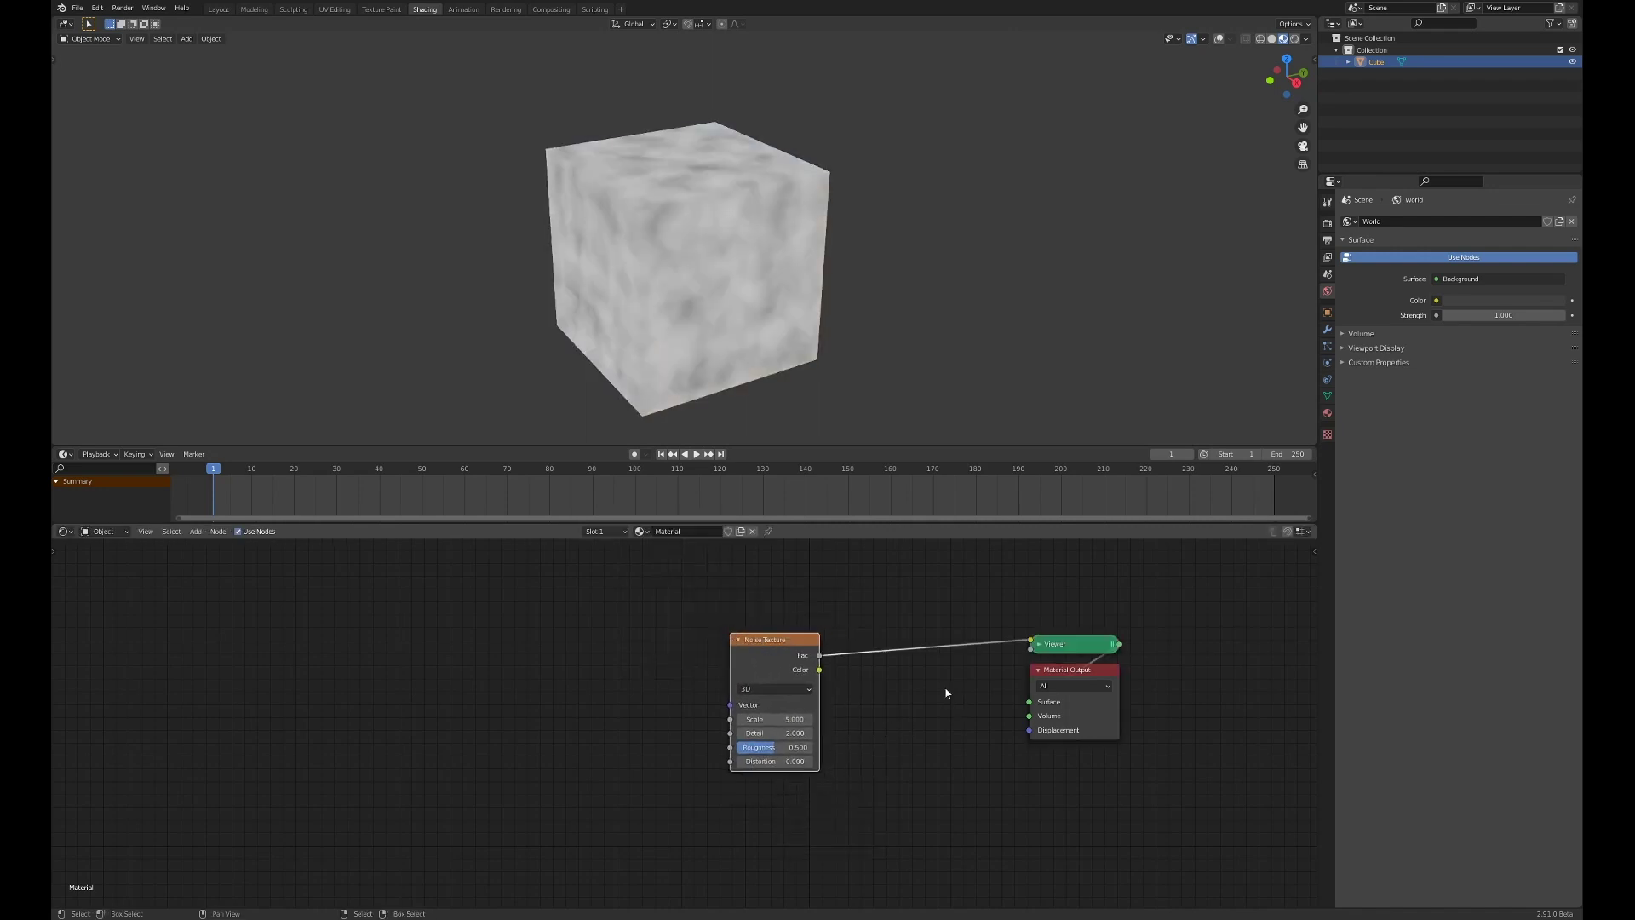
pyautogui.click(761, 720)
pyautogui.write('2.5')
pyautogui.press('Return')
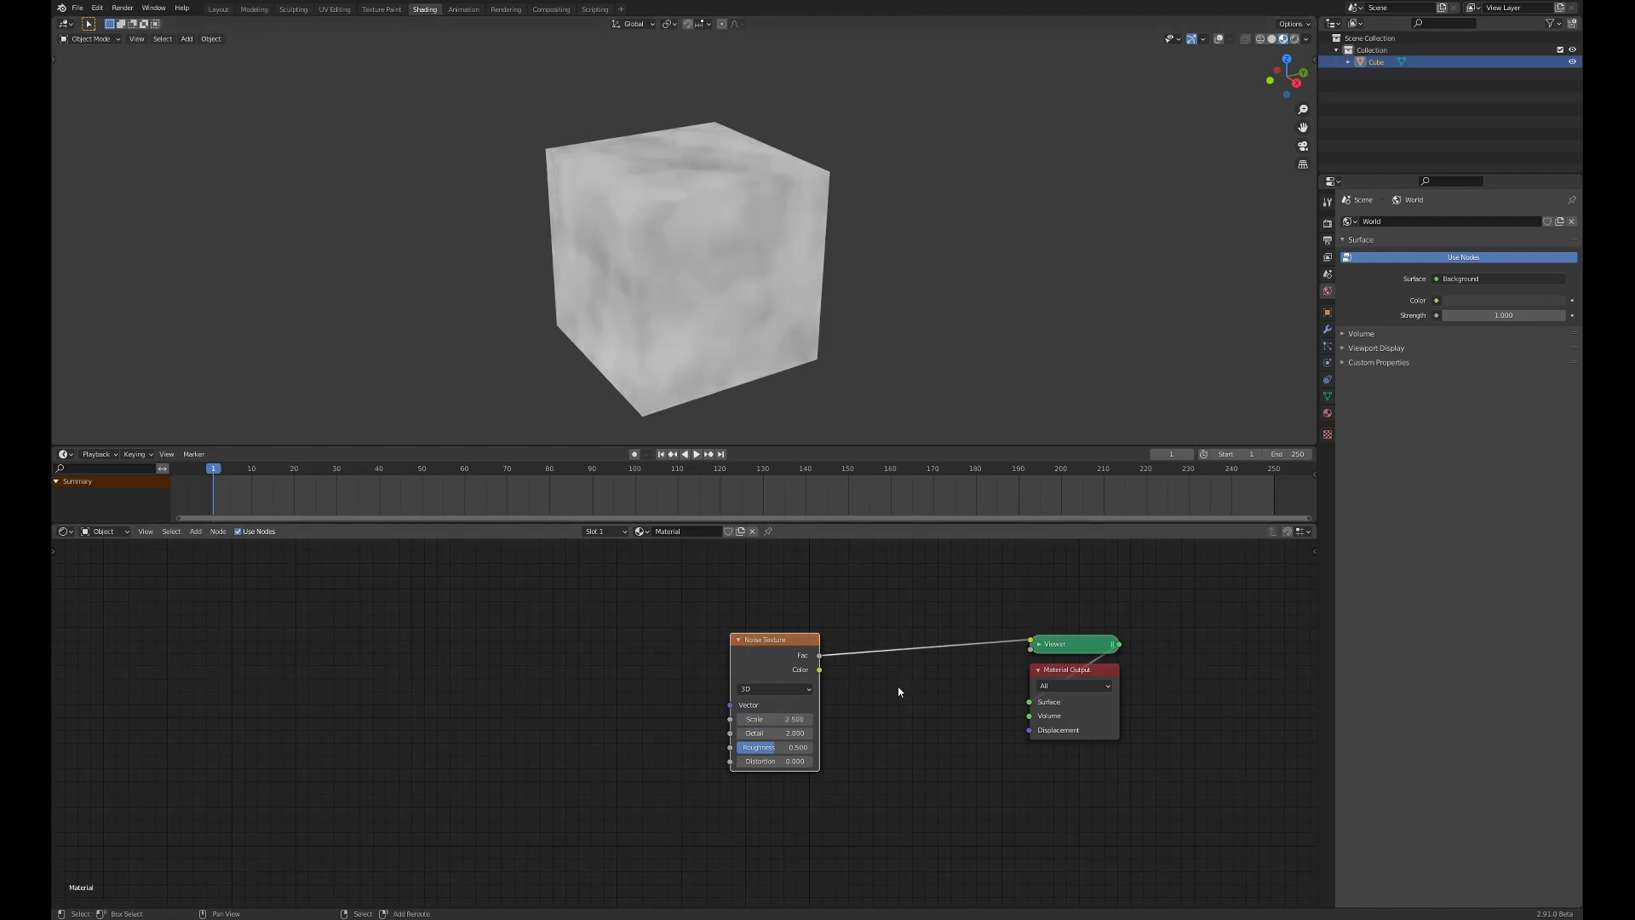
pyautogui.hotkey('shift', 'a')
# Step: Insert a Greater Than Math node on the Noise-to-Viewer link and move the Noise Texture left
pyautogui.moveTo(880, 722)
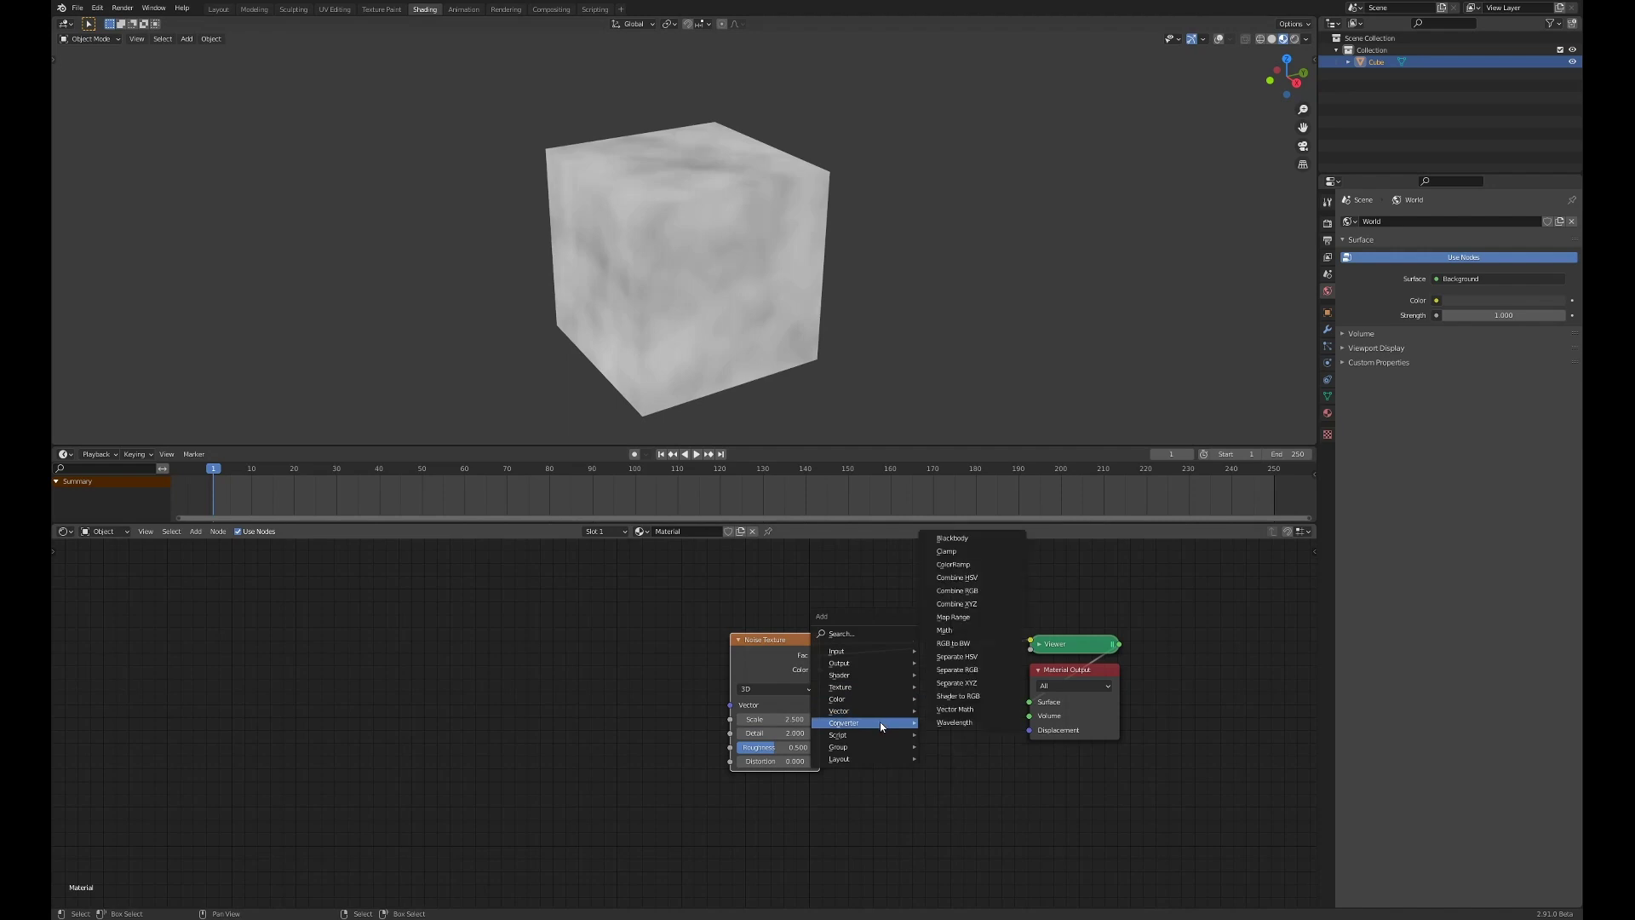
pyautogui.click(943, 630)
pyautogui.click(914, 628)
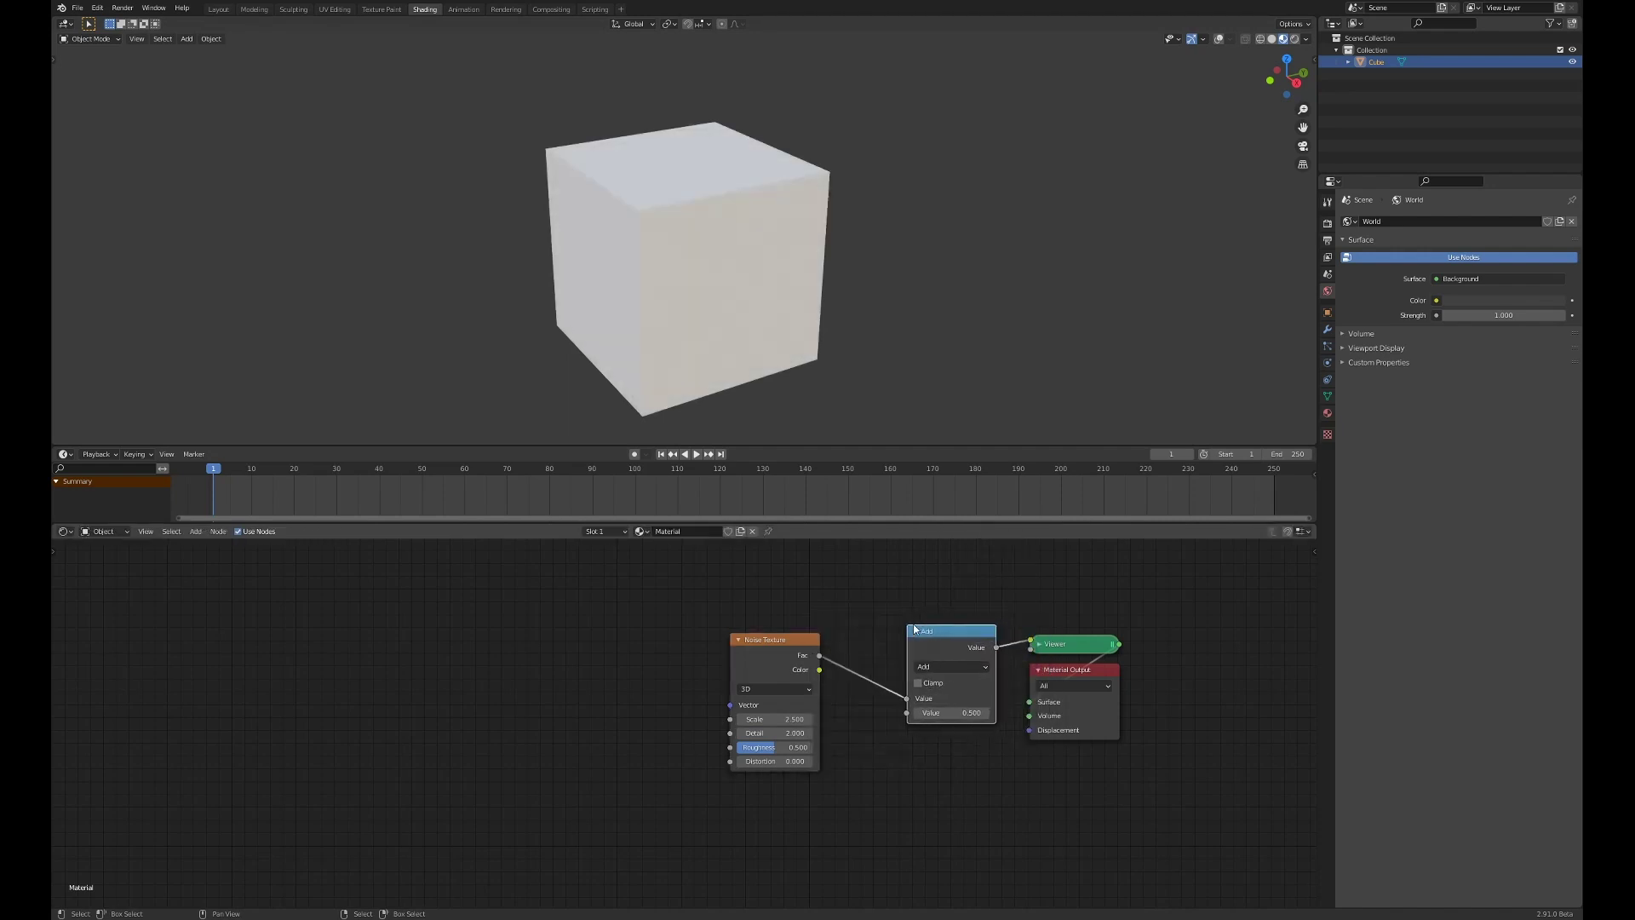
pyautogui.moveTo(915, 629); pyautogui.dragTo(896, 628)
pyautogui.click(931, 669)
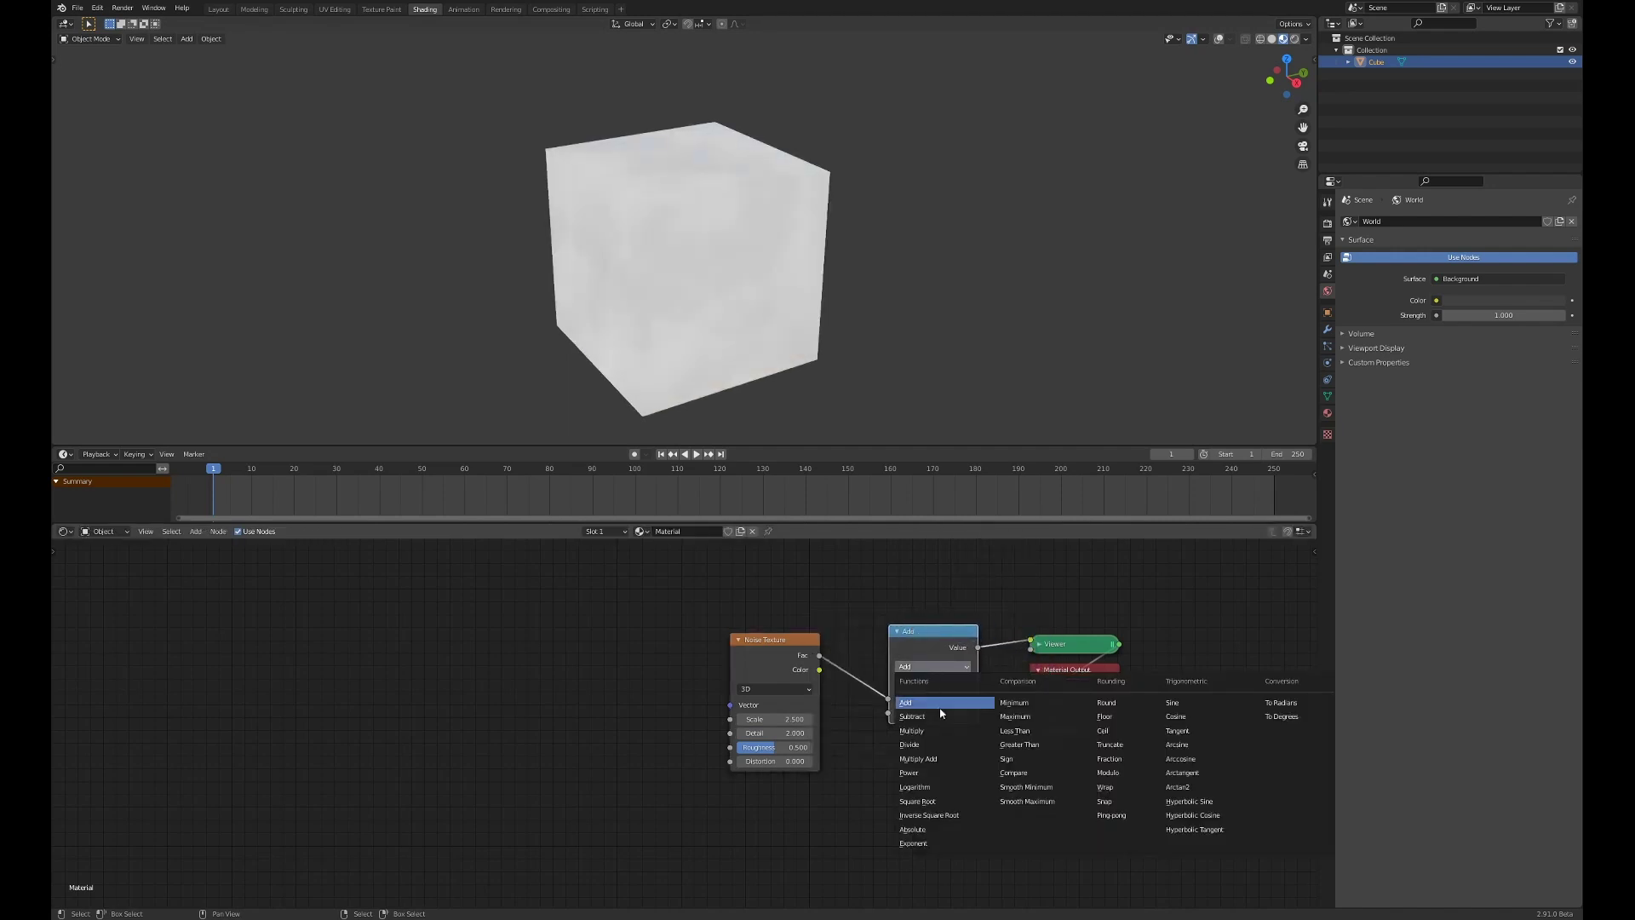
pyautogui.click(1054, 745)
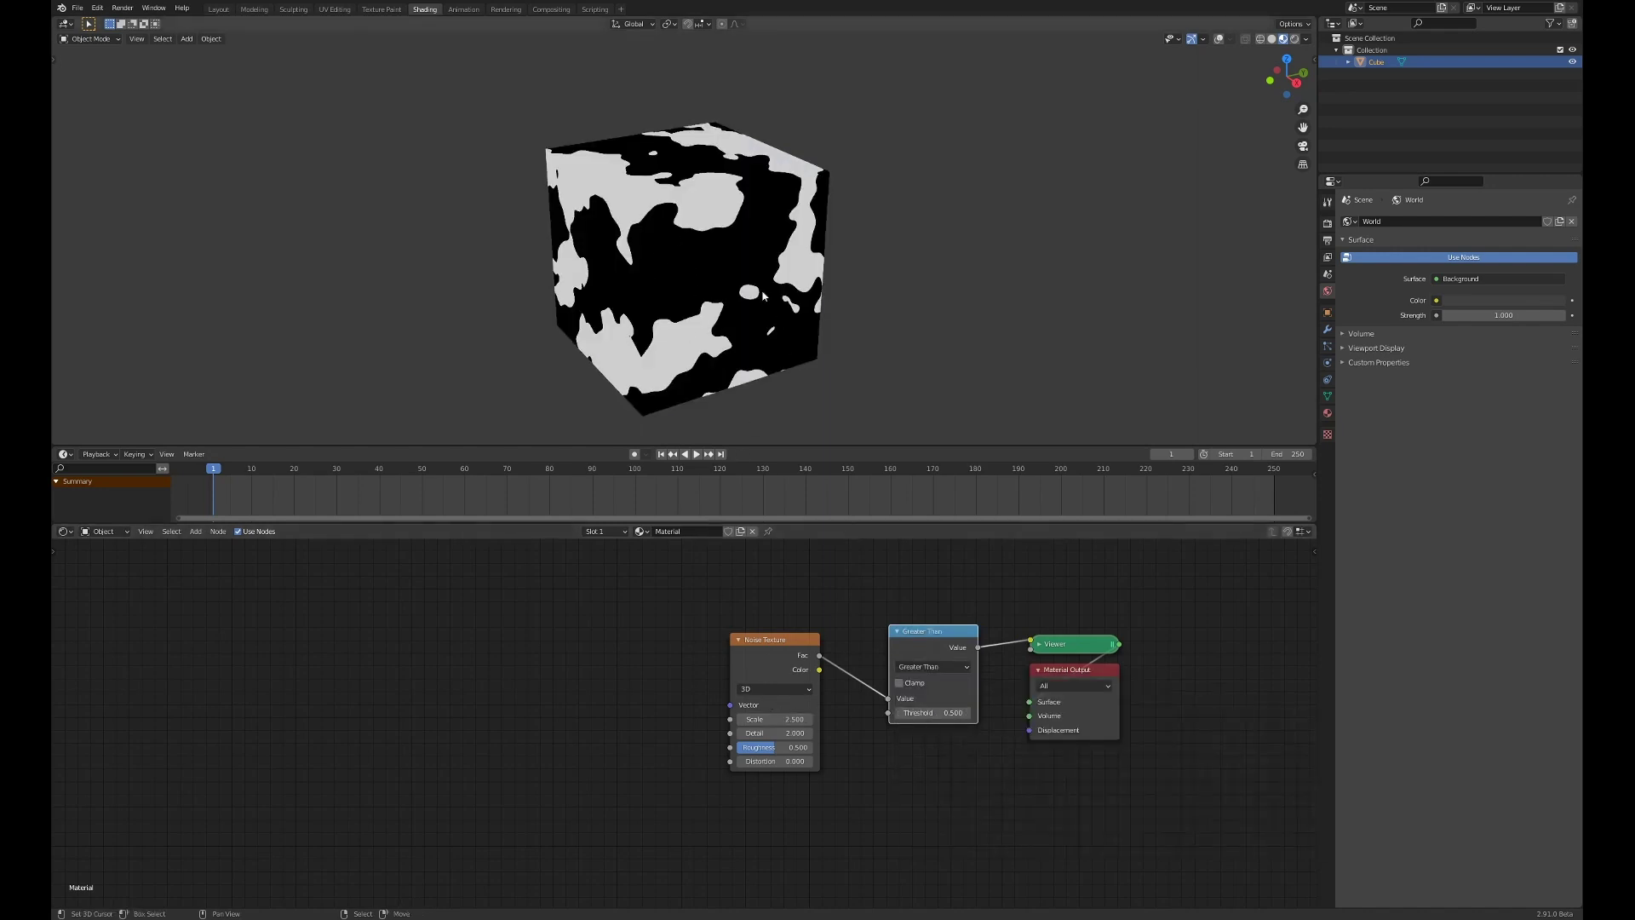
pyautogui.moveTo(760, 639); pyautogui.dragTo(727, 637)
# Step: Add Texture Coordinate and Mapping nodes to the Noise Texture with Ctrl+T and switch it to 4D
pyautogui.hotkey('ctrl', 't')
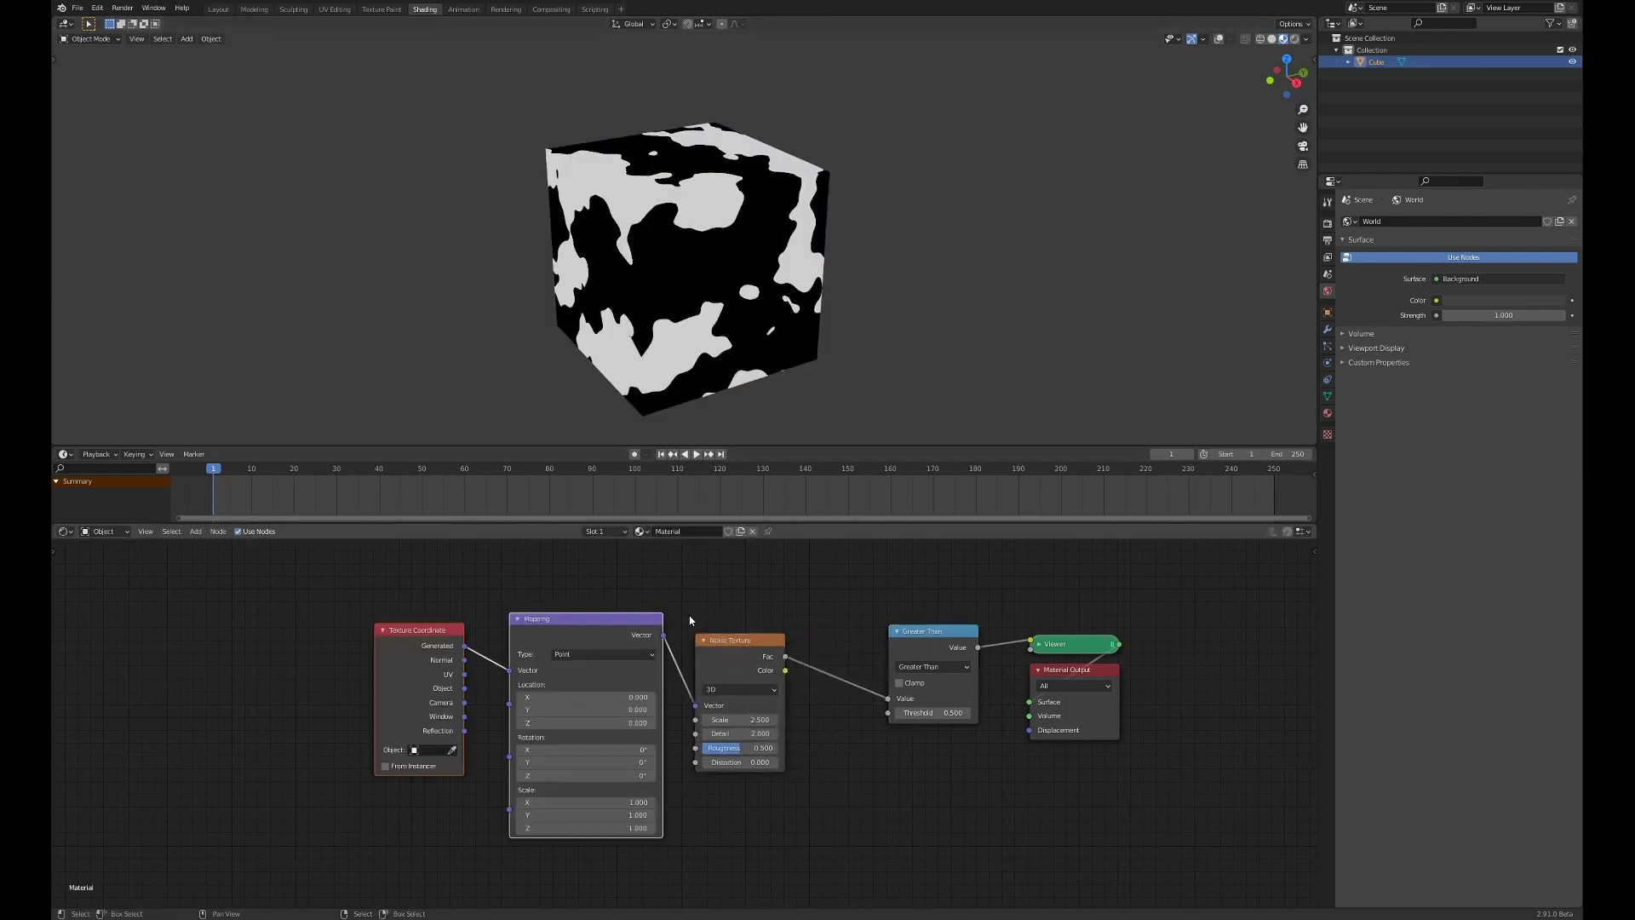
pyautogui.click(759, 692)
pyautogui.click(725, 690)
pyautogui.click(714, 718)
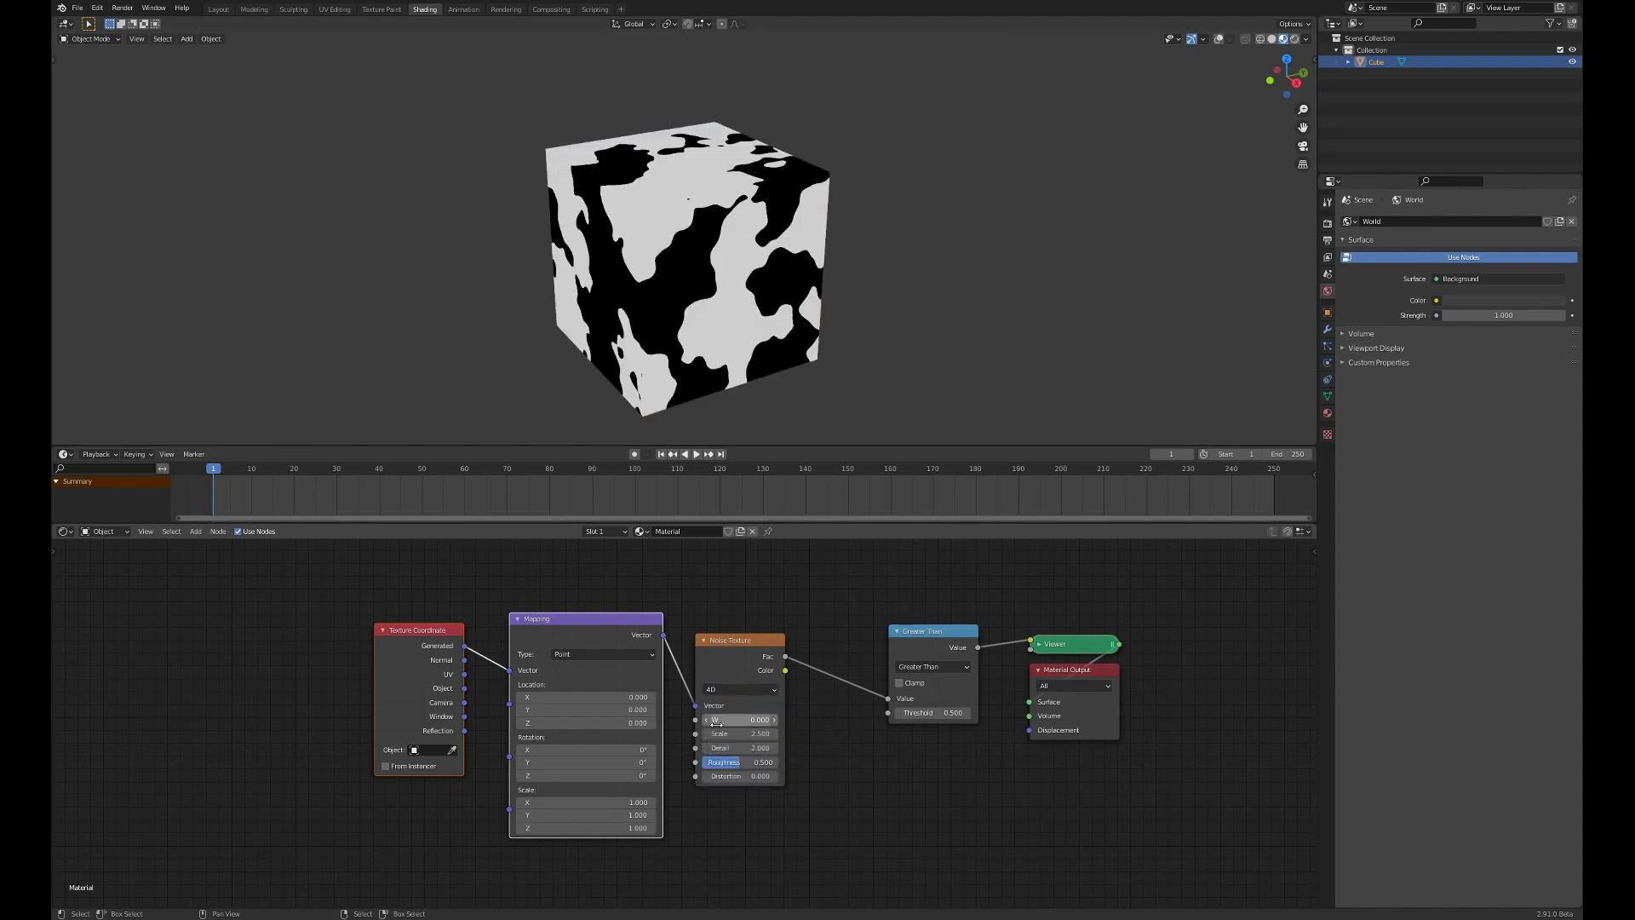
# Step: Move the Texture Coordinate and Mapping nodes left and reset Mapping Location X and Y to 0
pyautogui.click(428, 640)
pyautogui.keyDown('shift'); pyautogui.click(552, 628); pyautogui.keyUp('shift')
pyautogui.moveTo(606, 617); pyautogui.dragTo(347, 619)
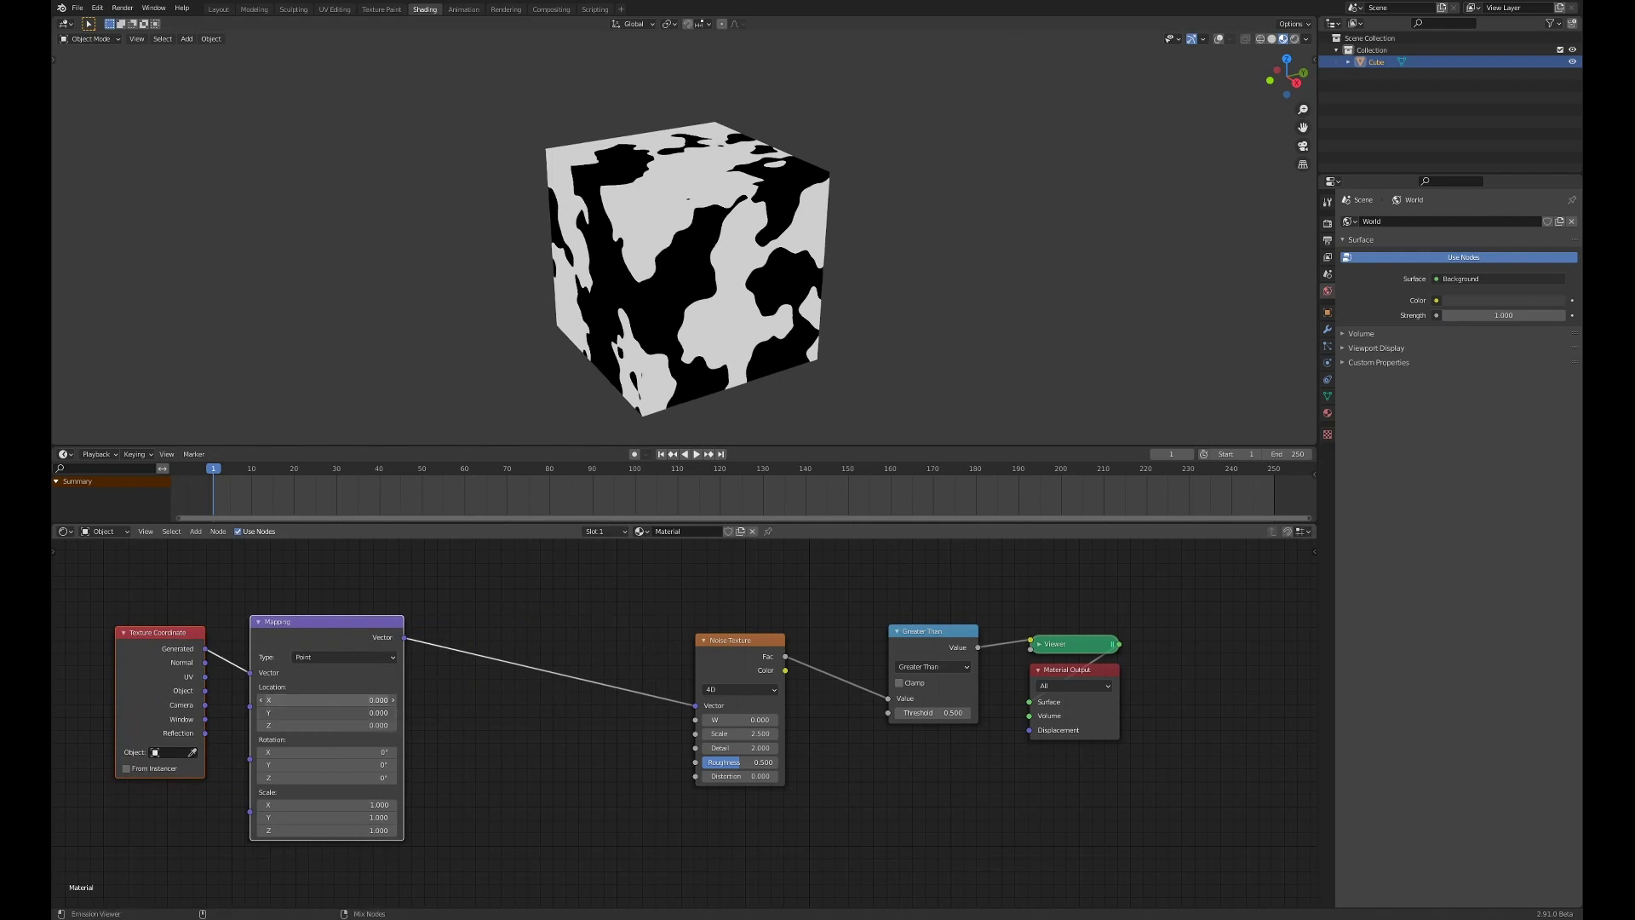
pyautogui.moveTo(324, 699)
pyautogui.mouseDown()
pyautogui.moveTo(366, 713)
pyautogui.moveTo(315, 713)
pyautogui.moveTo(340, 713)
pyautogui.mouseUp()
pyautogui.moveTo(341, 700)
pyautogui.mouseDown()
pyautogui.moveTo(273, 700)
pyautogui.moveTo(357, 702)
pyautogui.mouseUp()
pyautogui.click(357, 700)
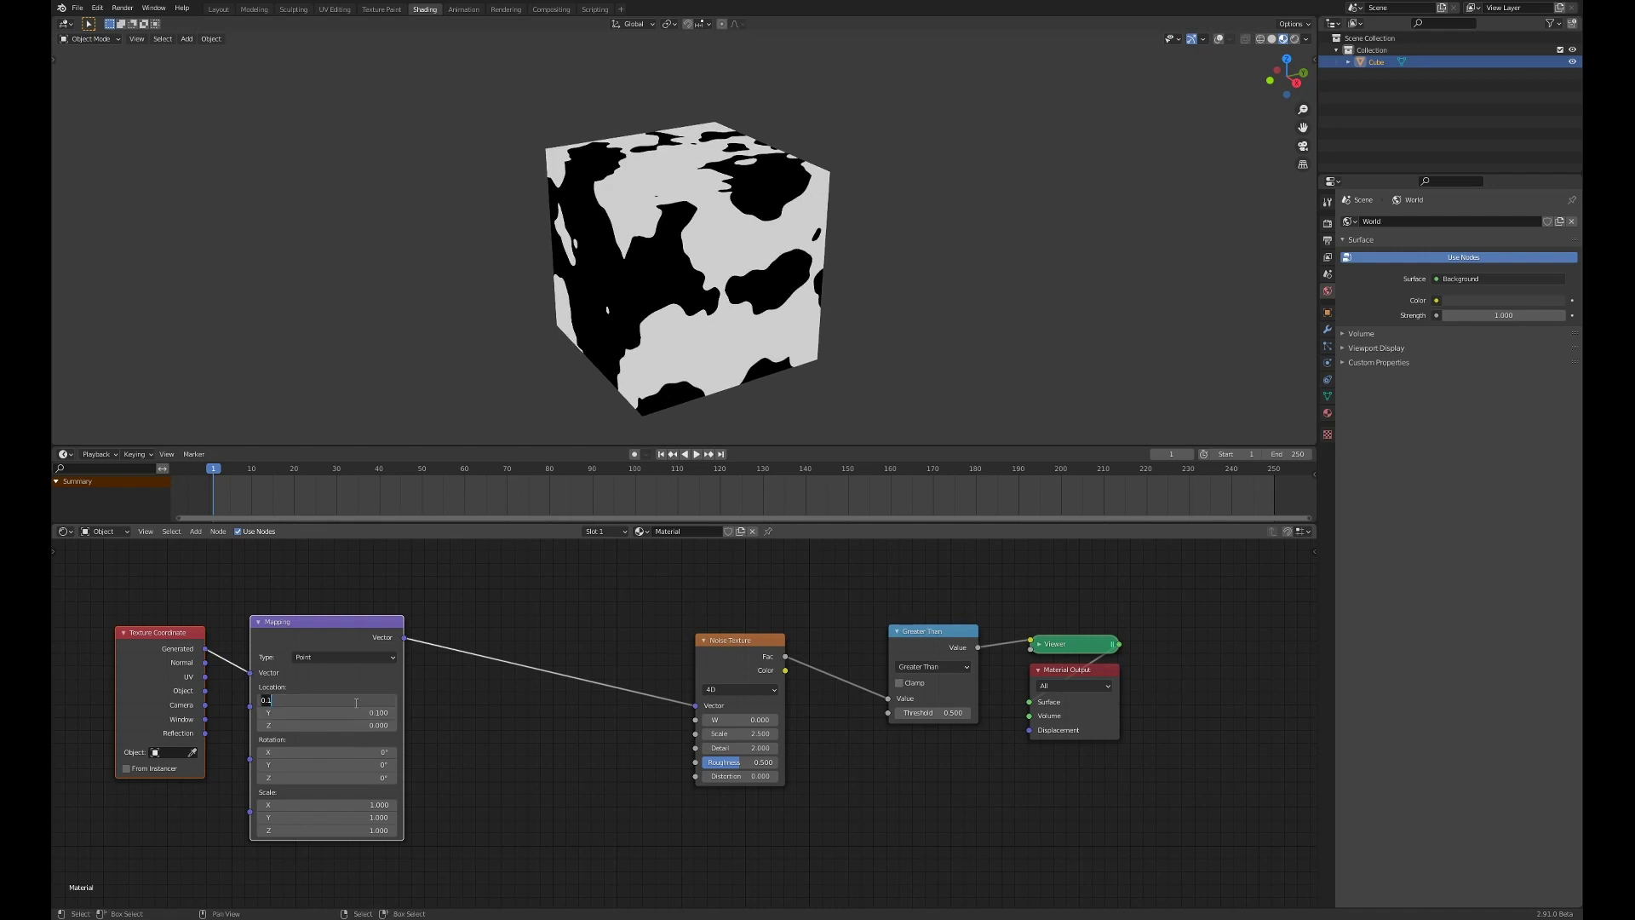
pyautogui.write('0')
pyautogui.press('Tab')
pyautogui.write('0')
pyautogui.press('Return')
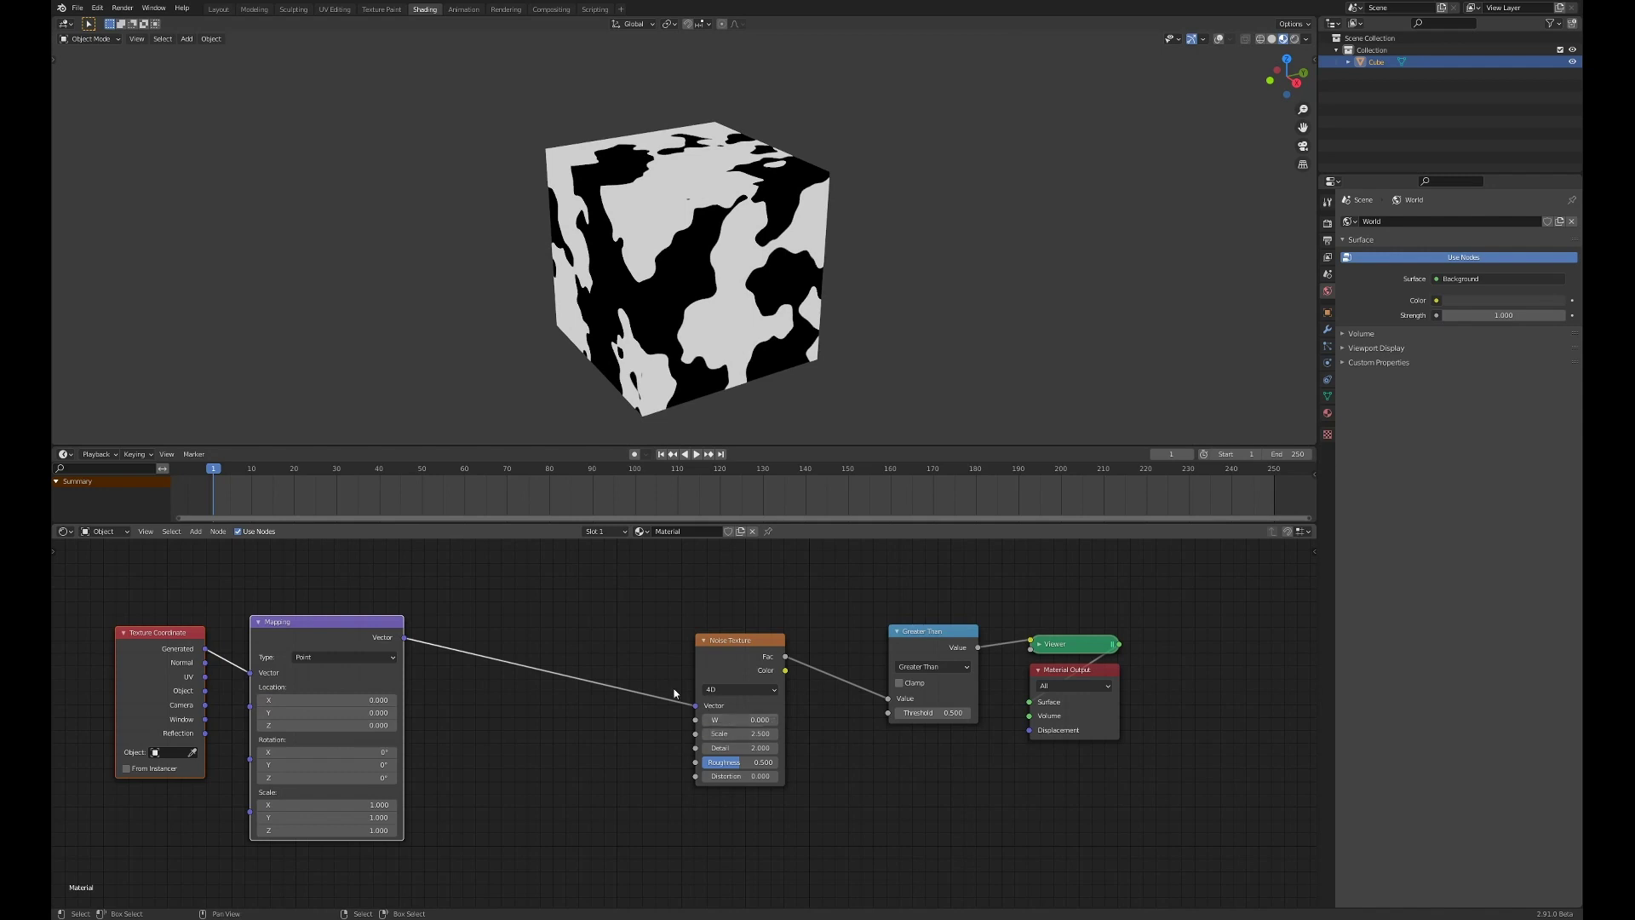
pyautogui.keyDown('ctrl'); pyautogui.hscroll(-5, 475, 624); pyautogui.keyUp('ctrl')
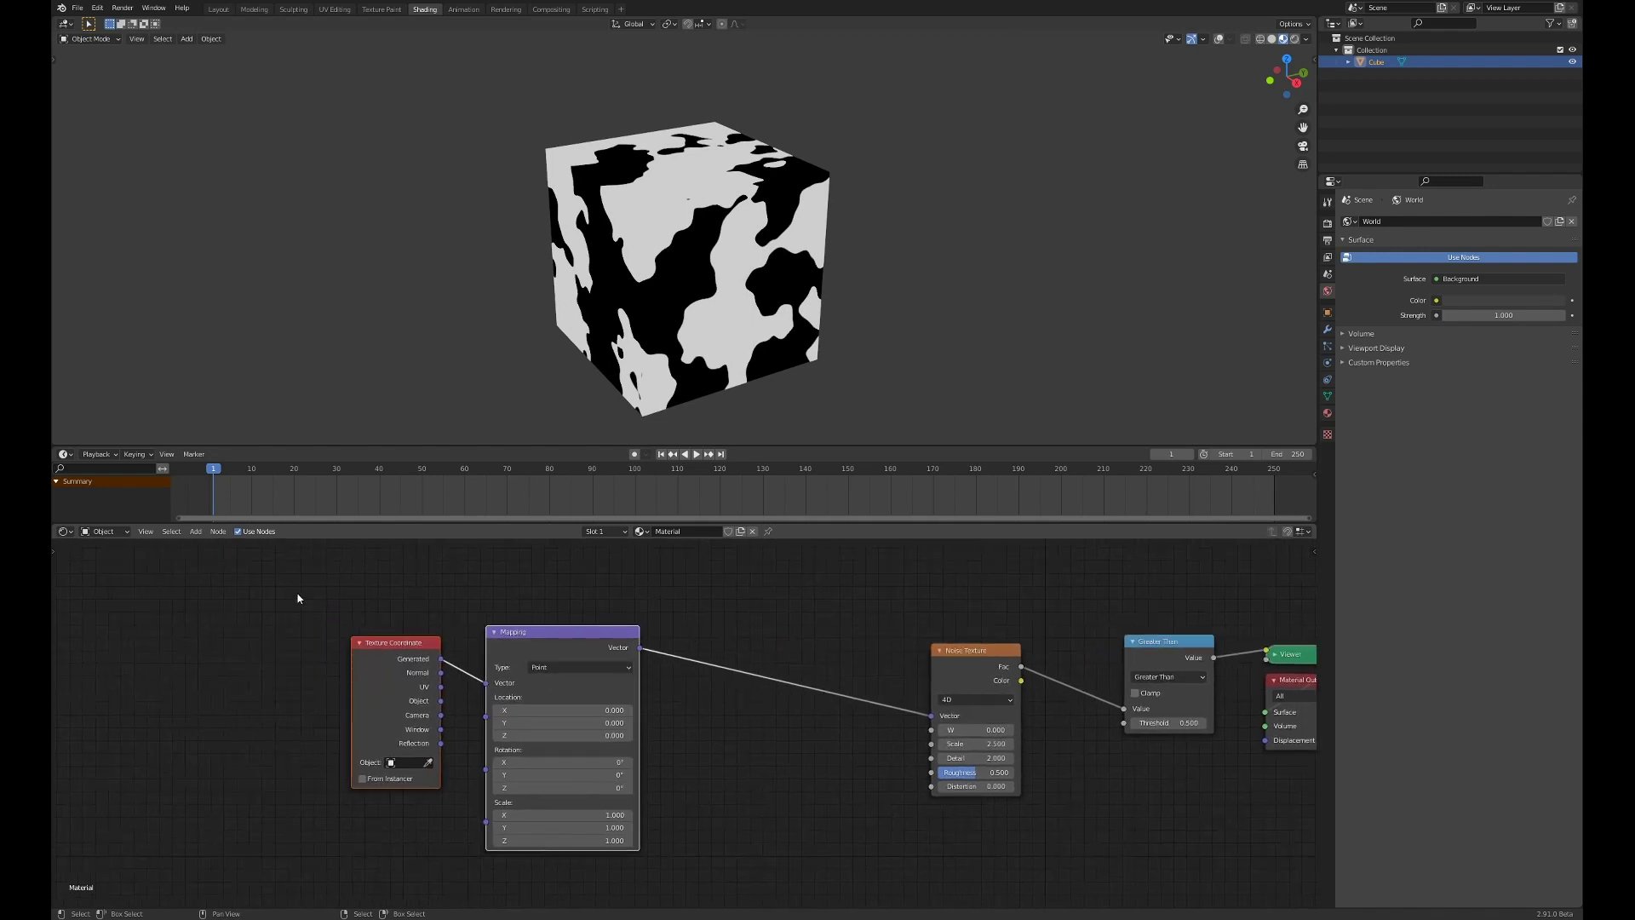
# Step: Make room and add a 0.500 Value node labelled FrameCount between Mapping and Noise Texture
pyautogui.moveTo(297, 599); pyautogui.dragTo(707, 875)
pyautogui.moveTo(557, 631); pyautogui.dragTo(332, 606)
pyautogui.moveTo(977, 673); pyautogui.dragTo(956, 638)
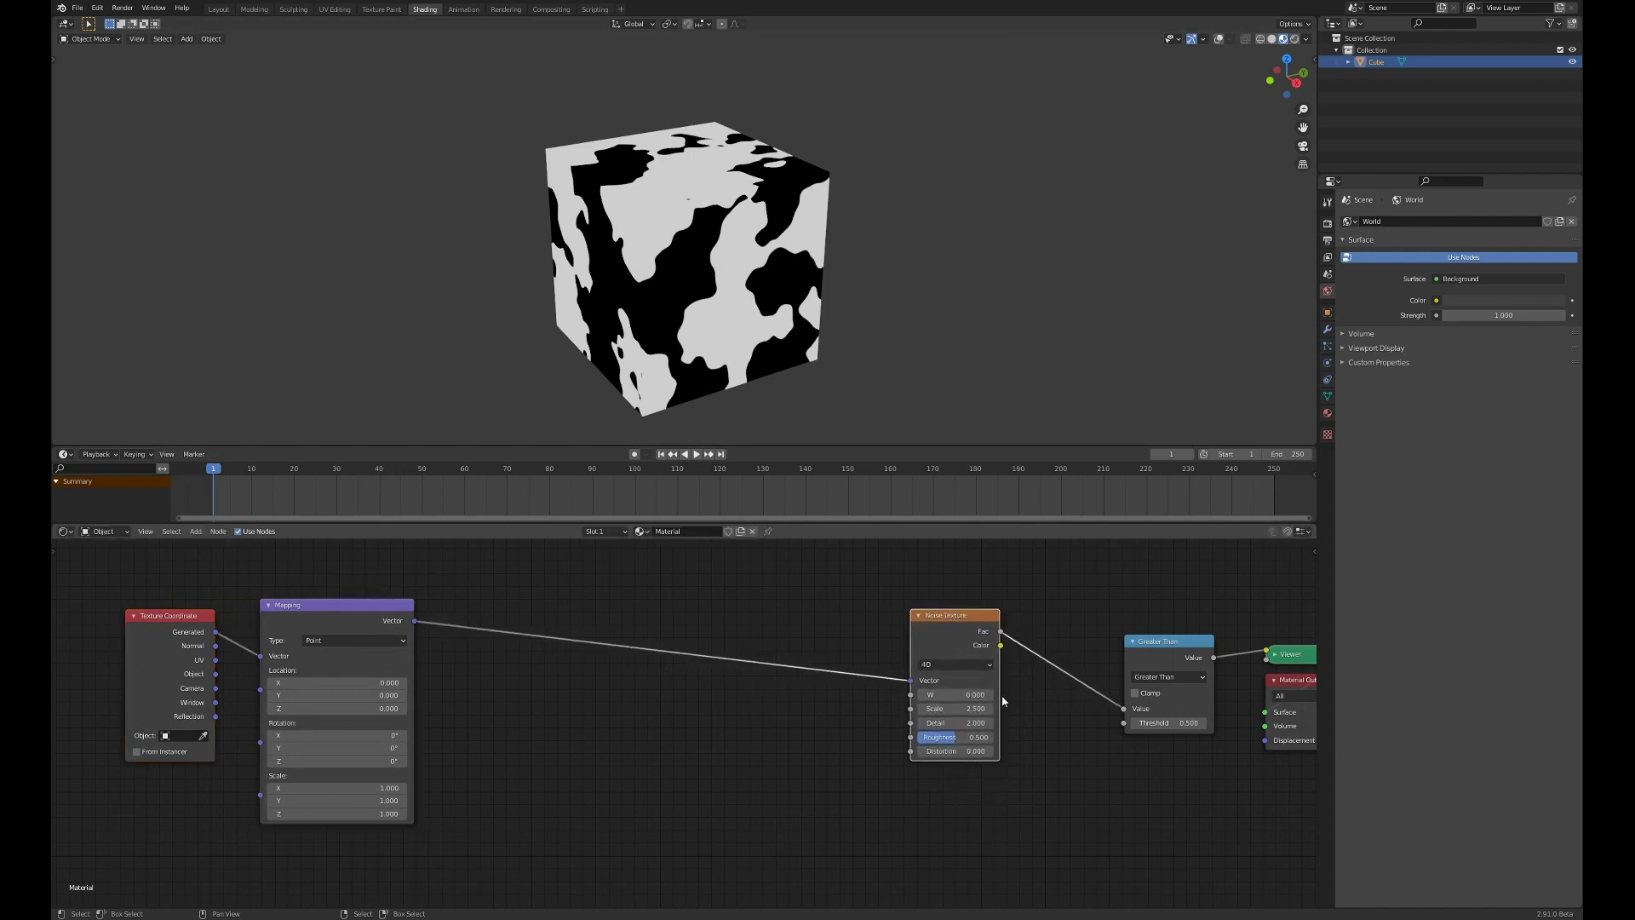
pyautogui.hotkey('shift', 'a')
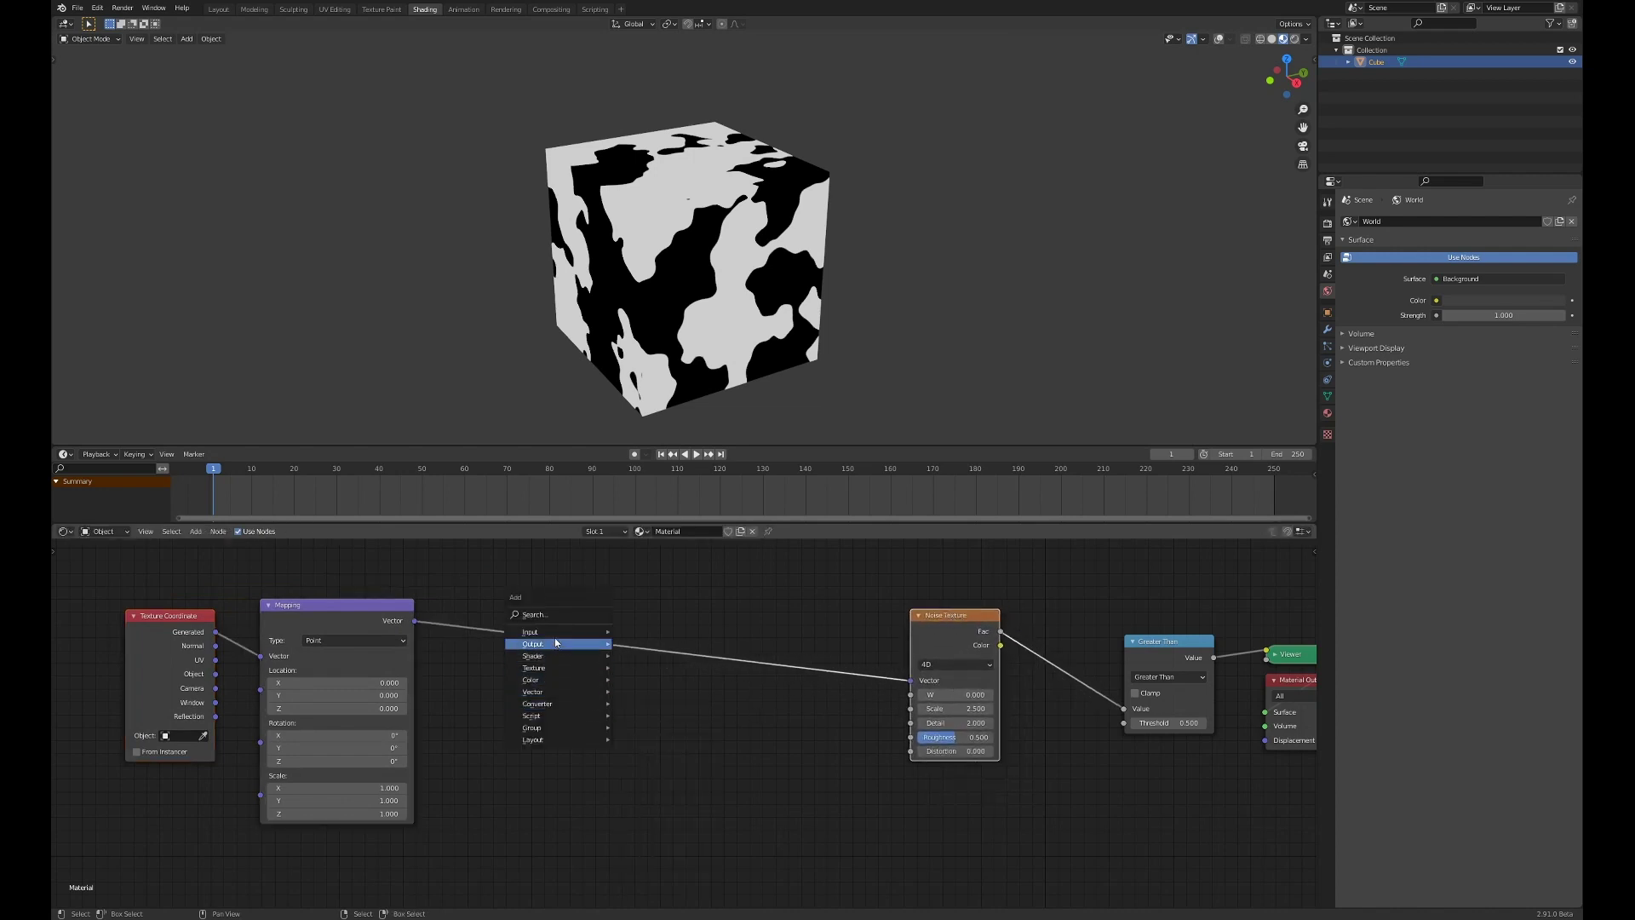
pyautogui.moveTo(550, 633)
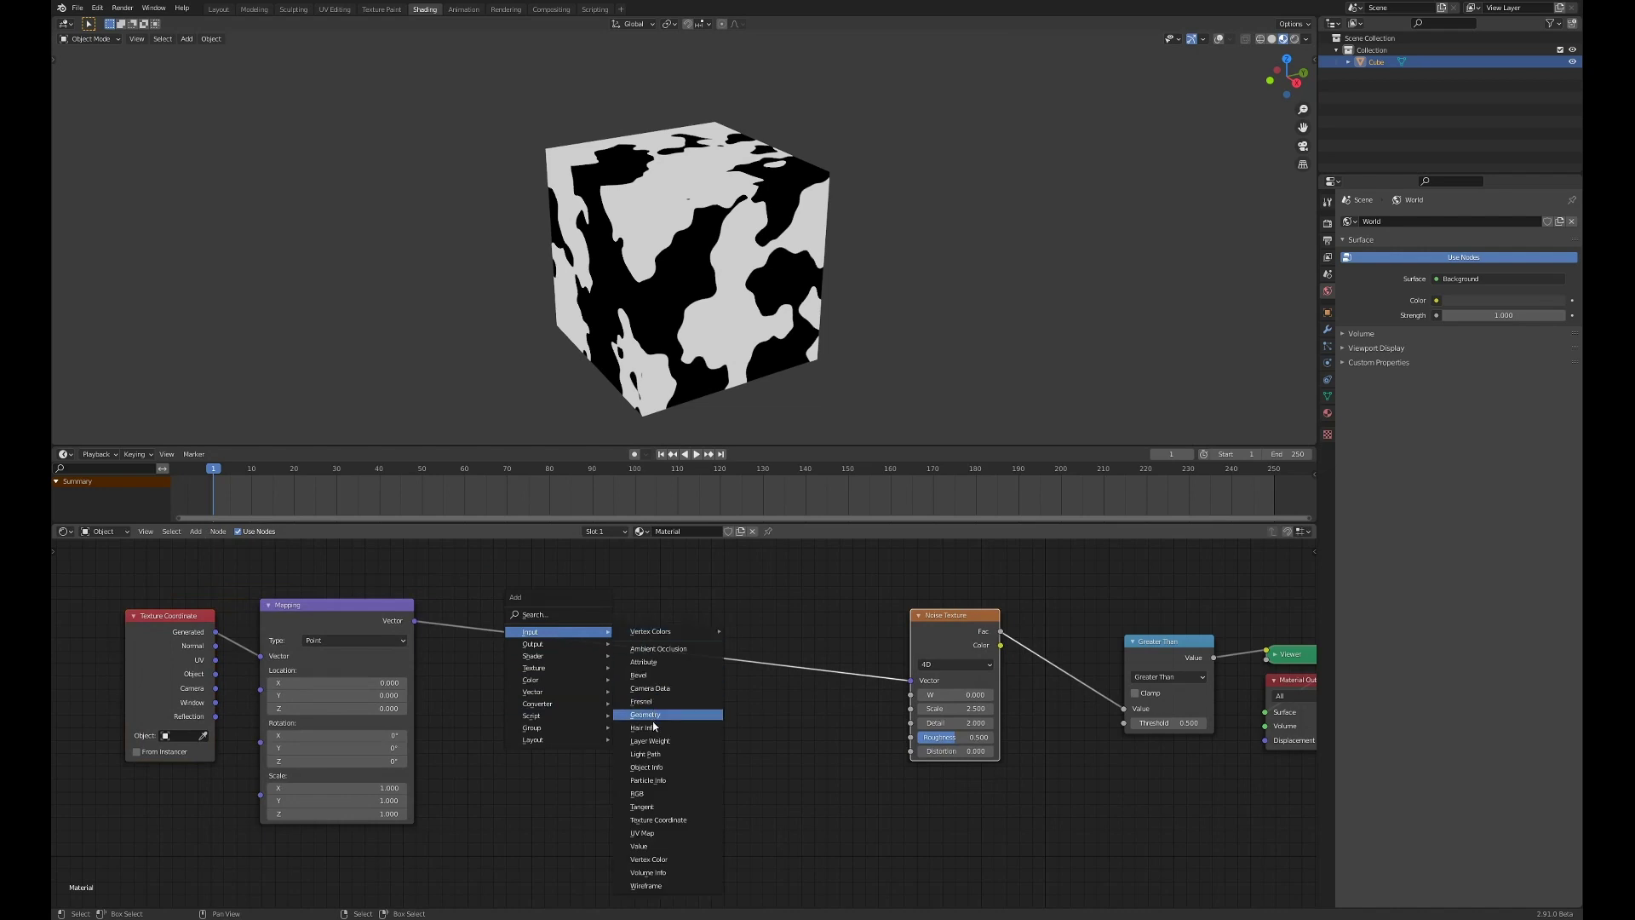
pyautogui.click(639, 845)
pyautogui.click(473, 671)
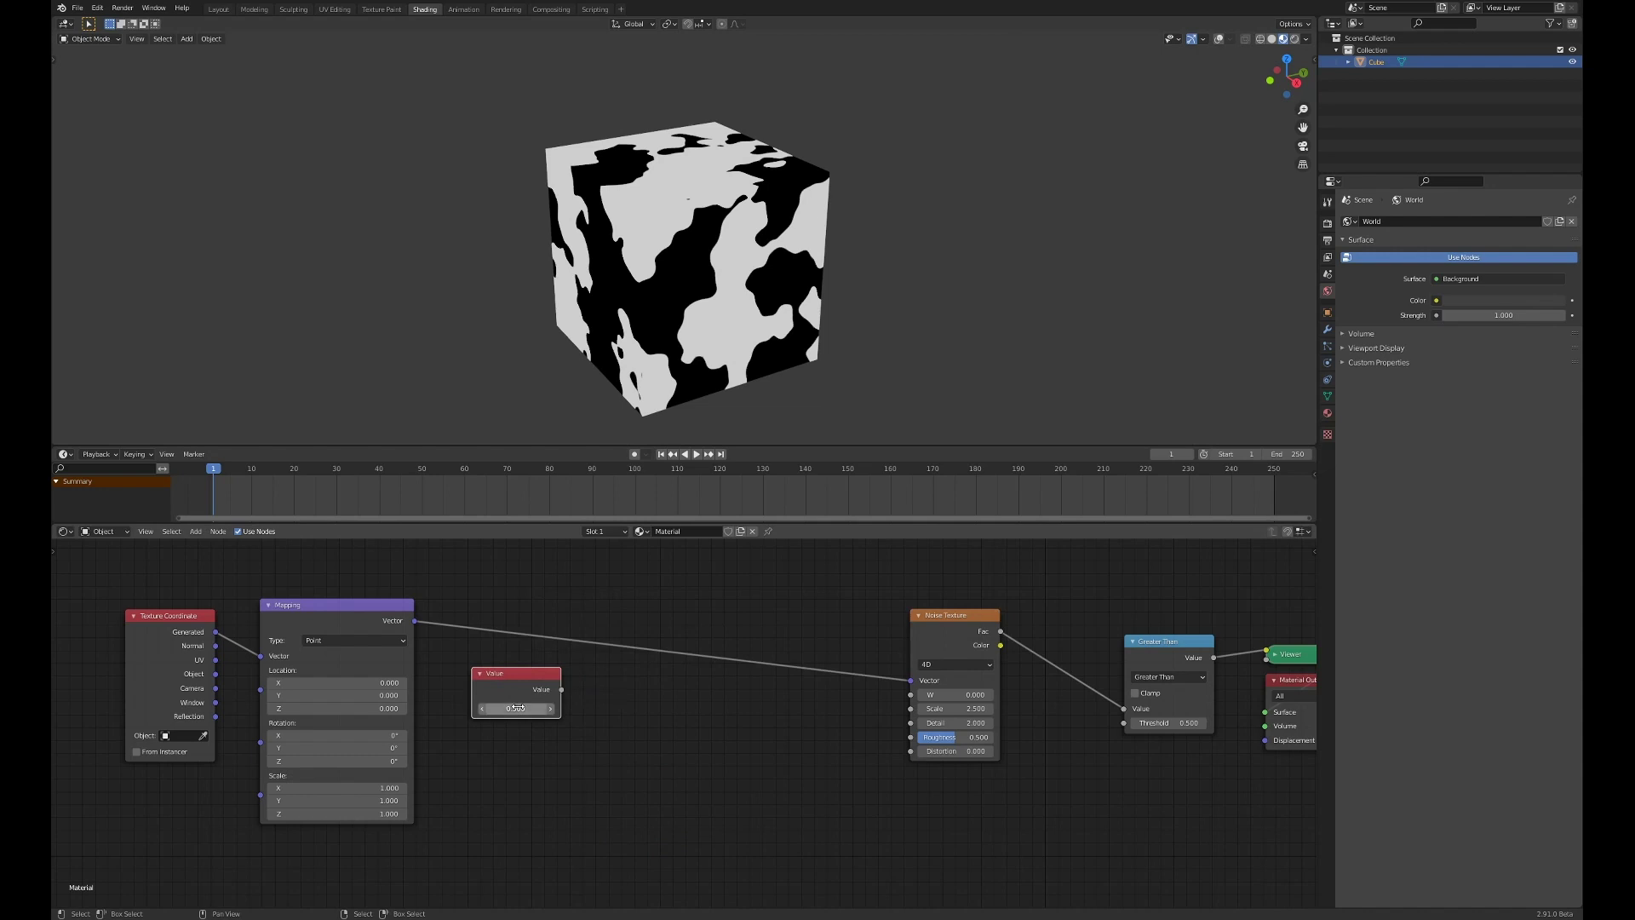
pyautogui.click(520, 708)
pyautogui.press('Return')
pyautogui.press('F2')
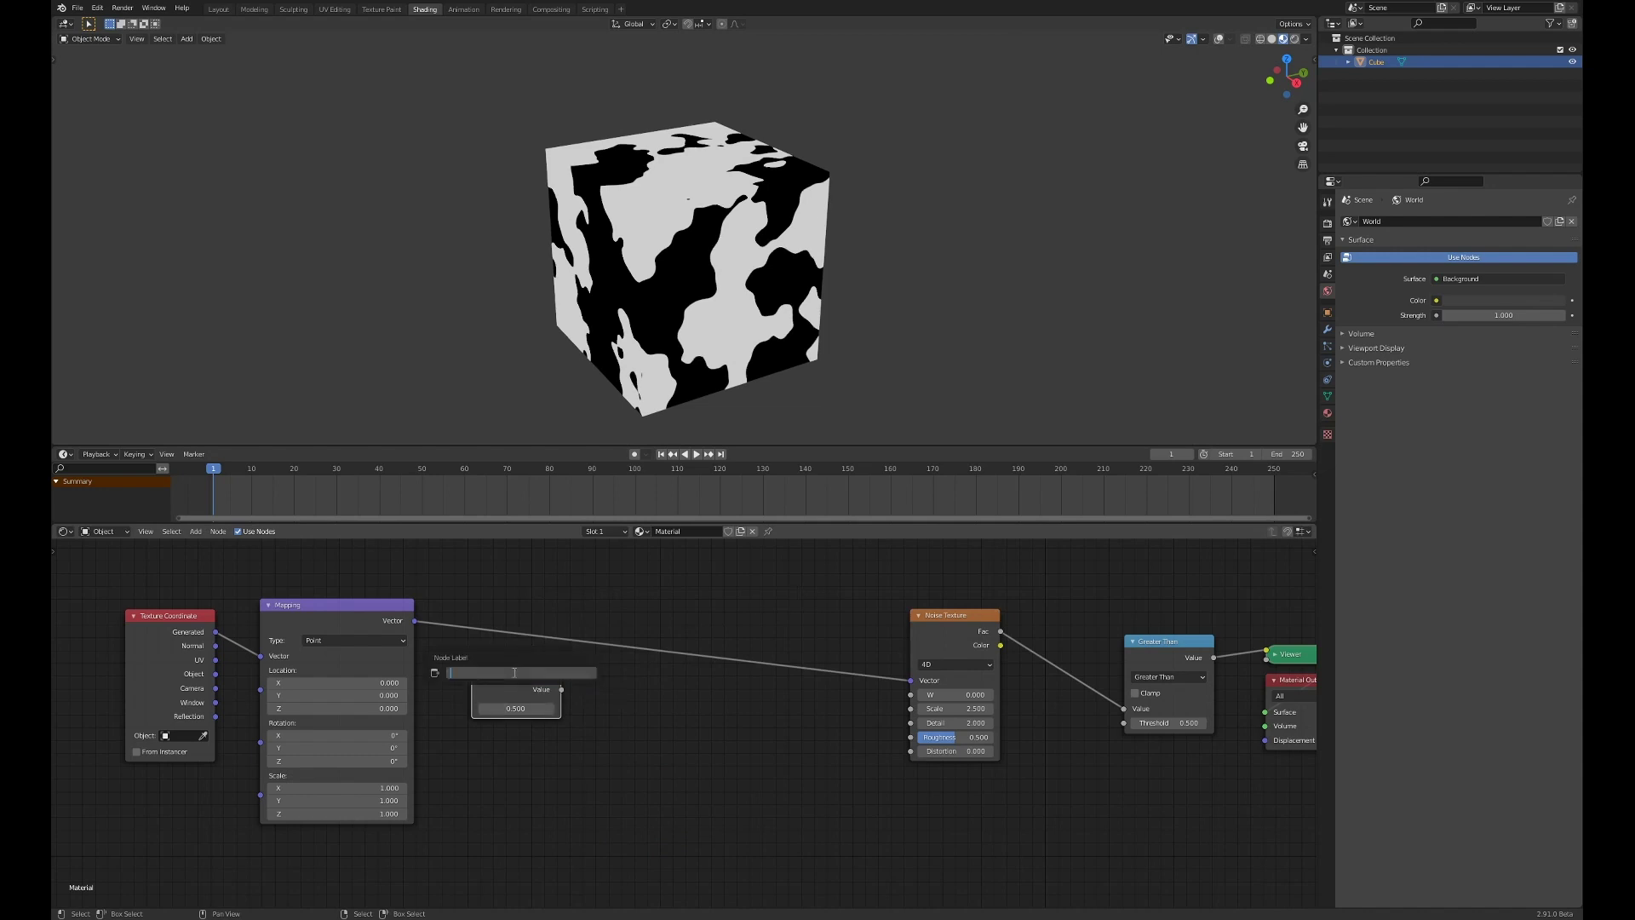
pyautogui.write('FrameCount')
pyautogui.press('Return')
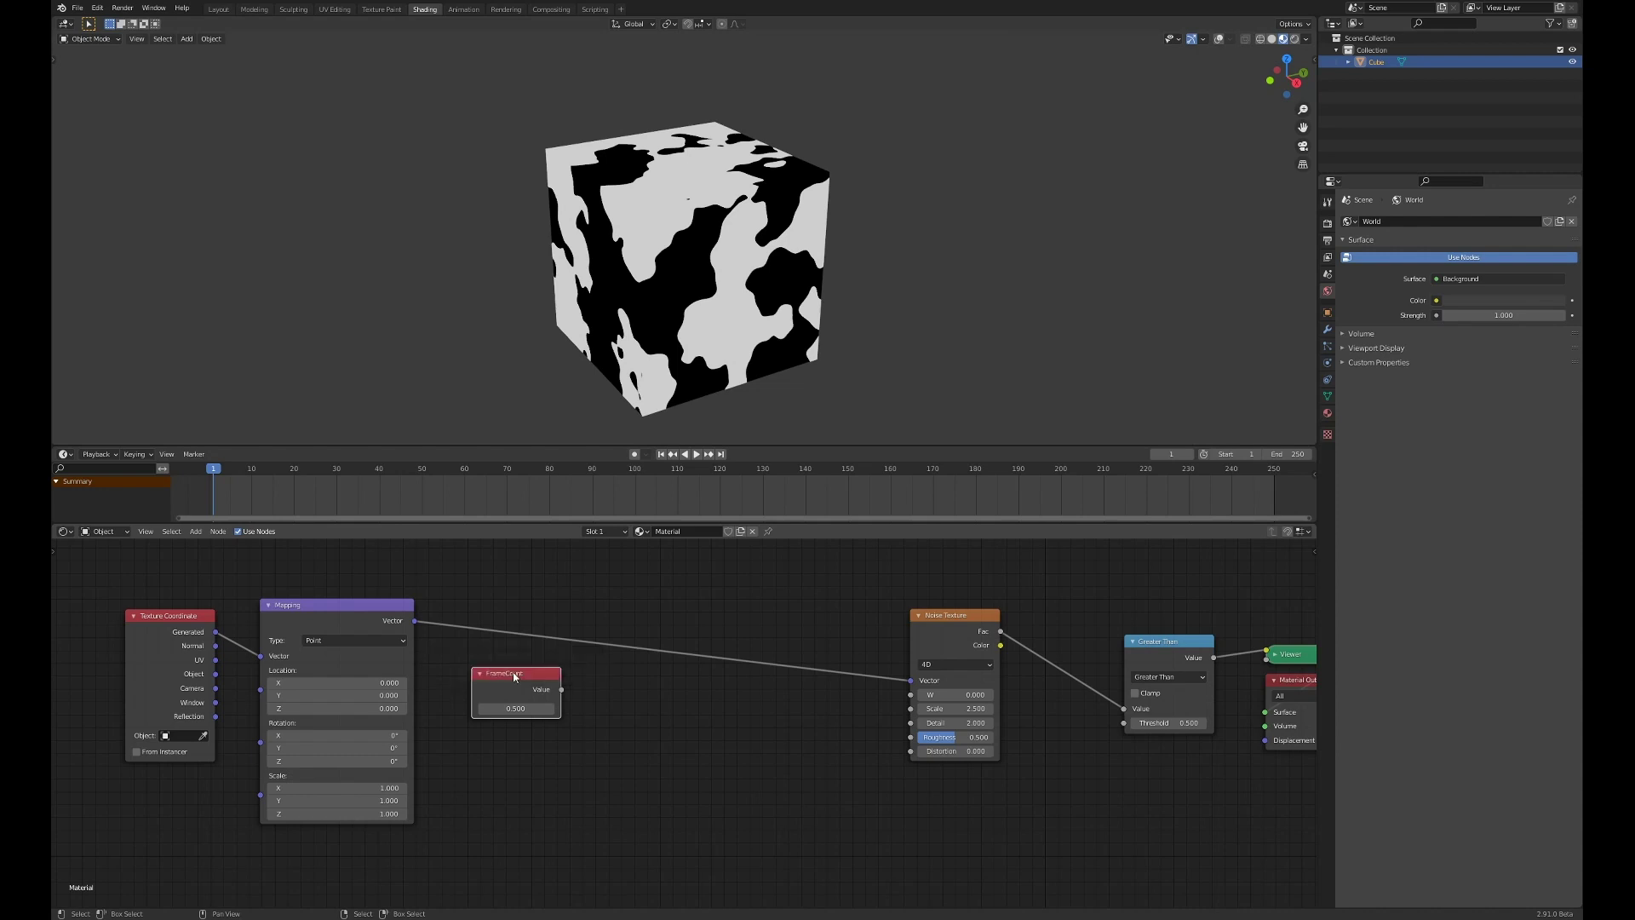
# Step: Duplicate the Value node twice below, labelling the copies NoiseSpeed and LoopFrames
pyautogui.hotkey('shift', 'd')
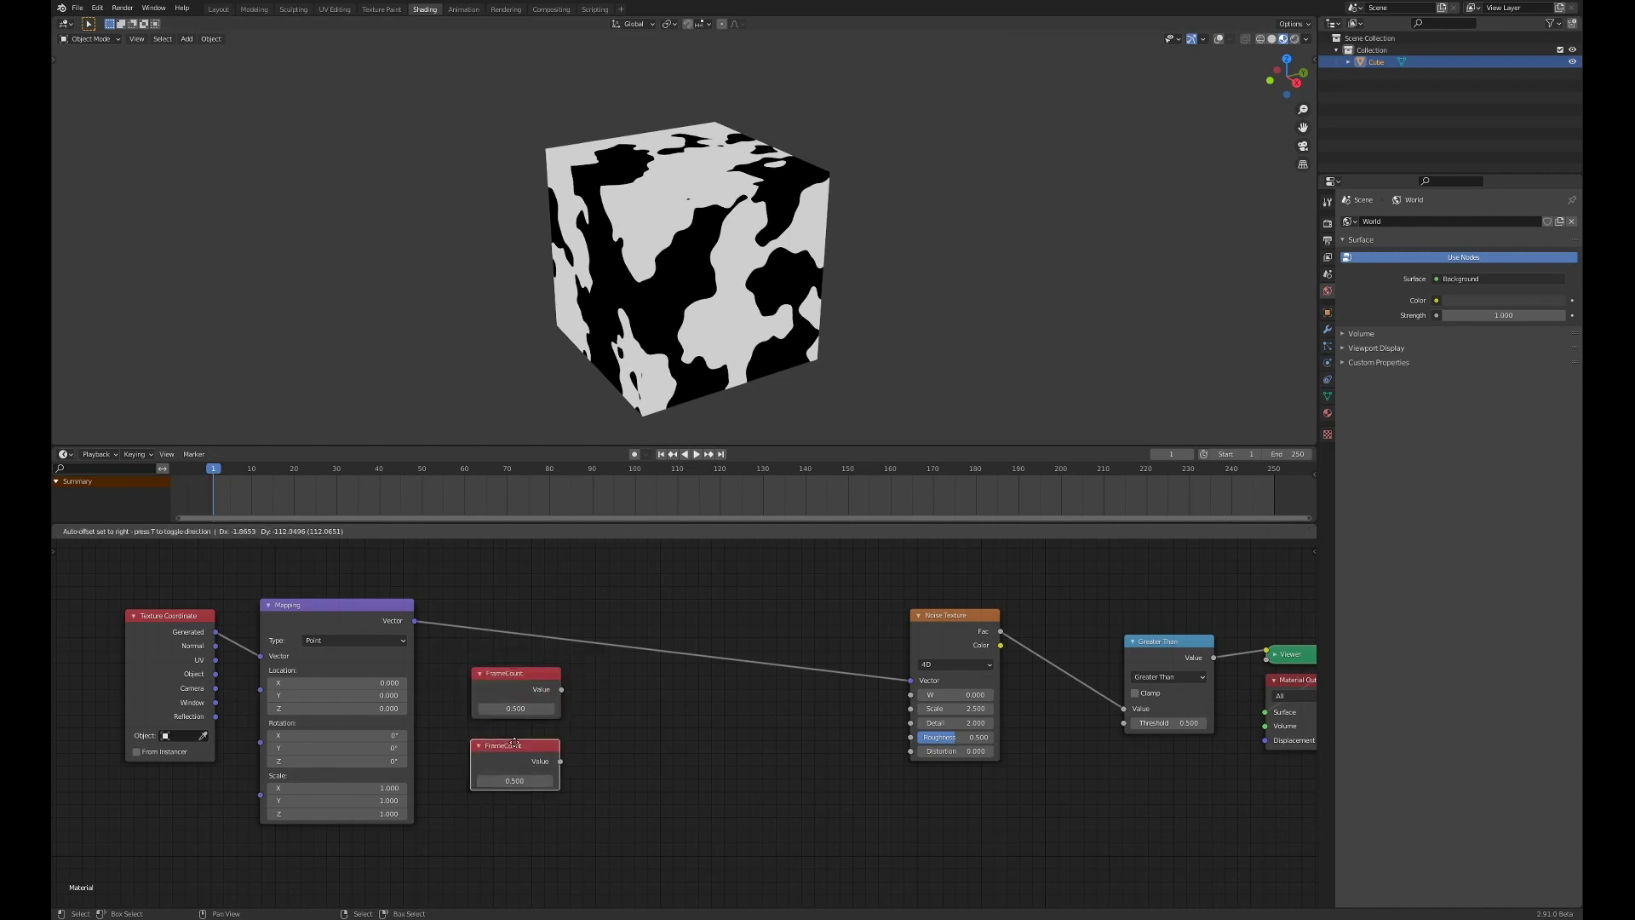
pyautogui.click(519, 737)
pyautogui.press('F2')
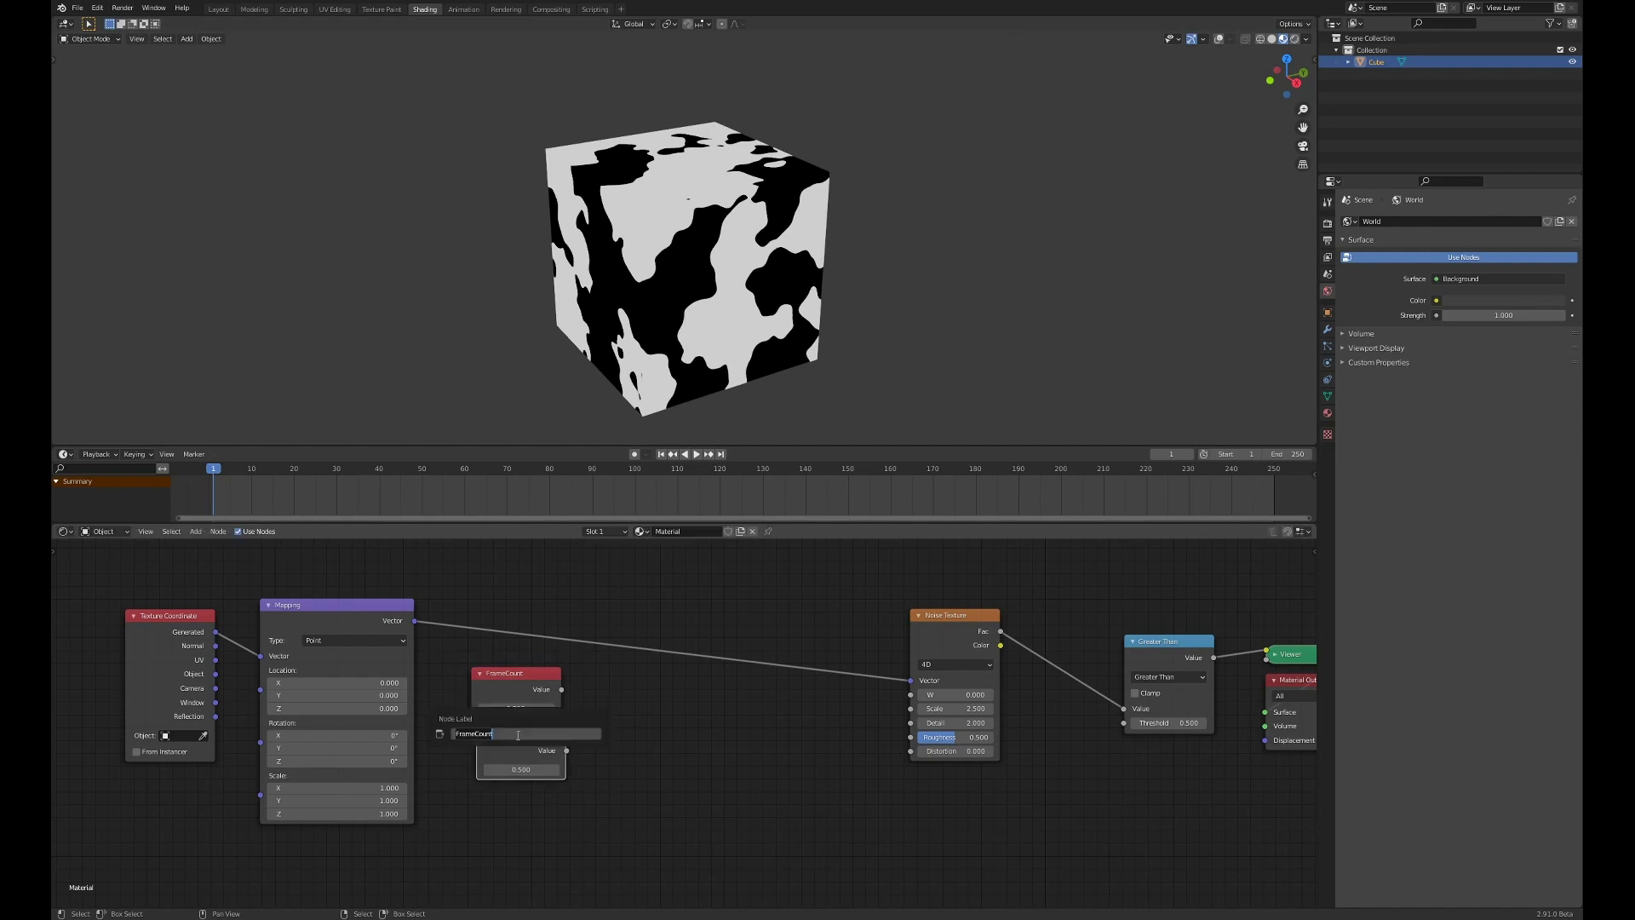
pyautogui.write('NoiseSpeed')
pyautogui.press('Return')
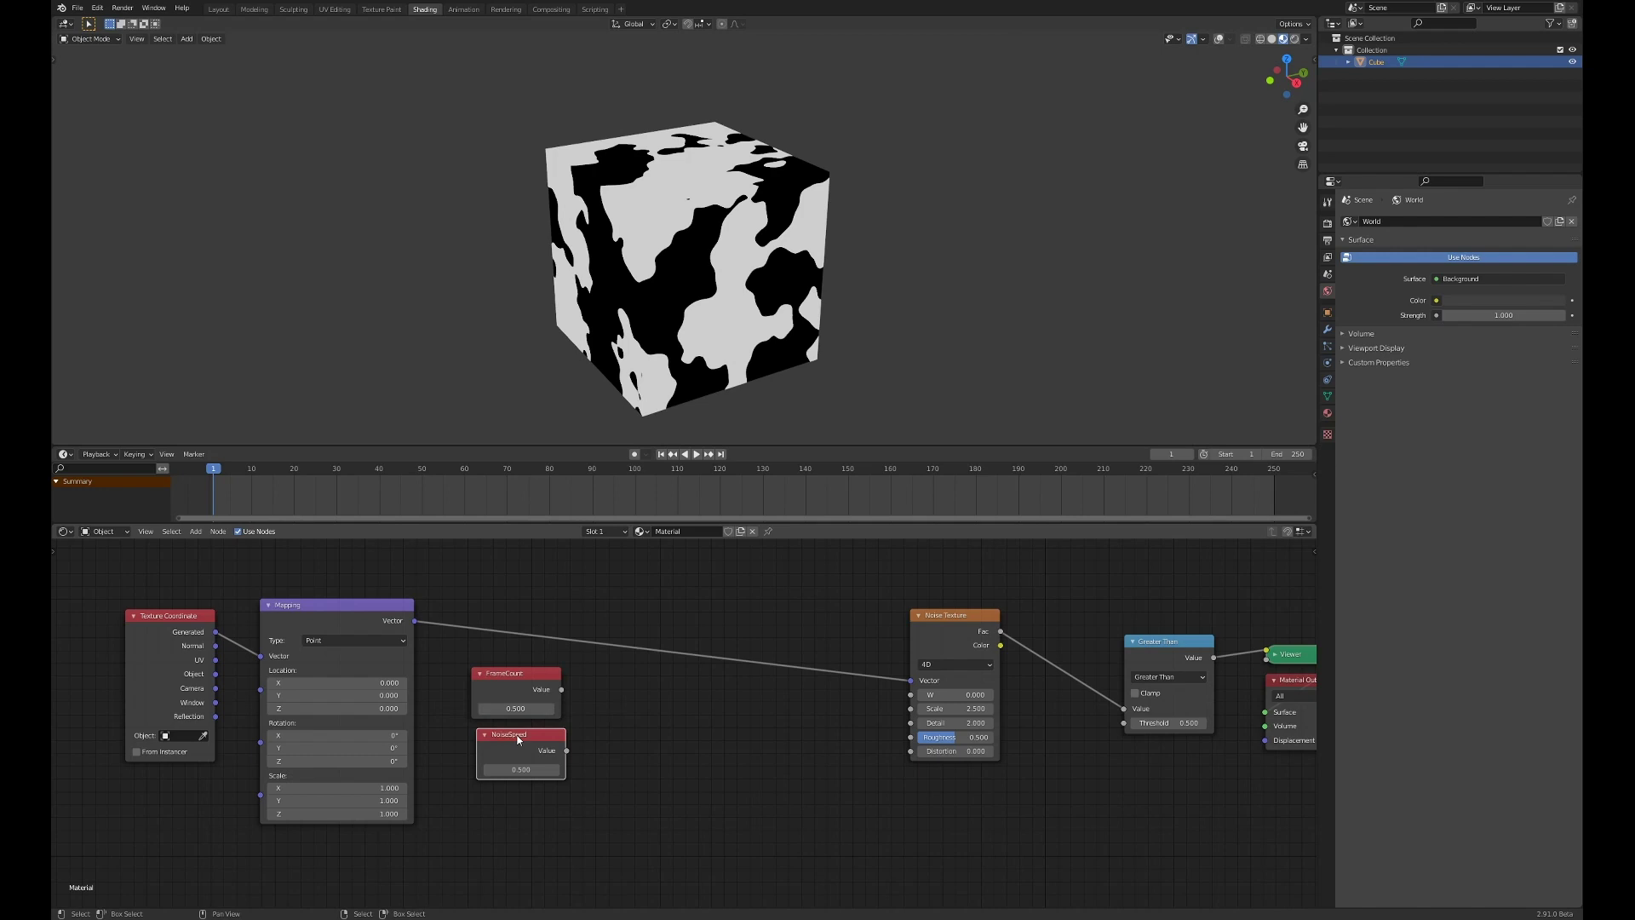
pyautogui.hotkey('shift', 'd')
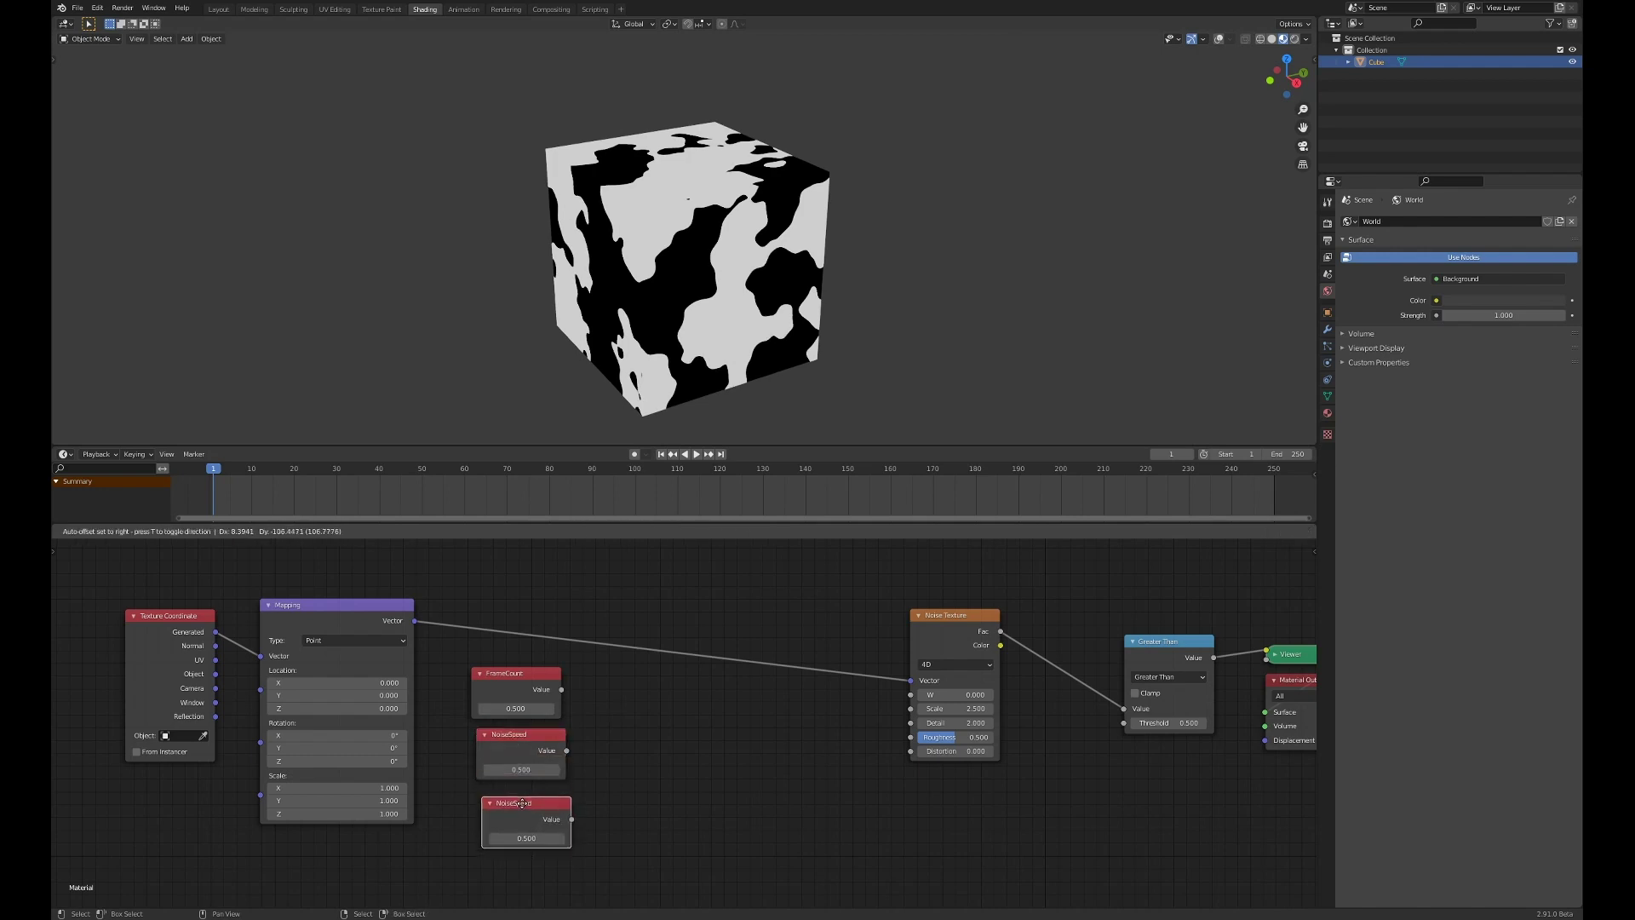
pyautogui.click(526, 805)
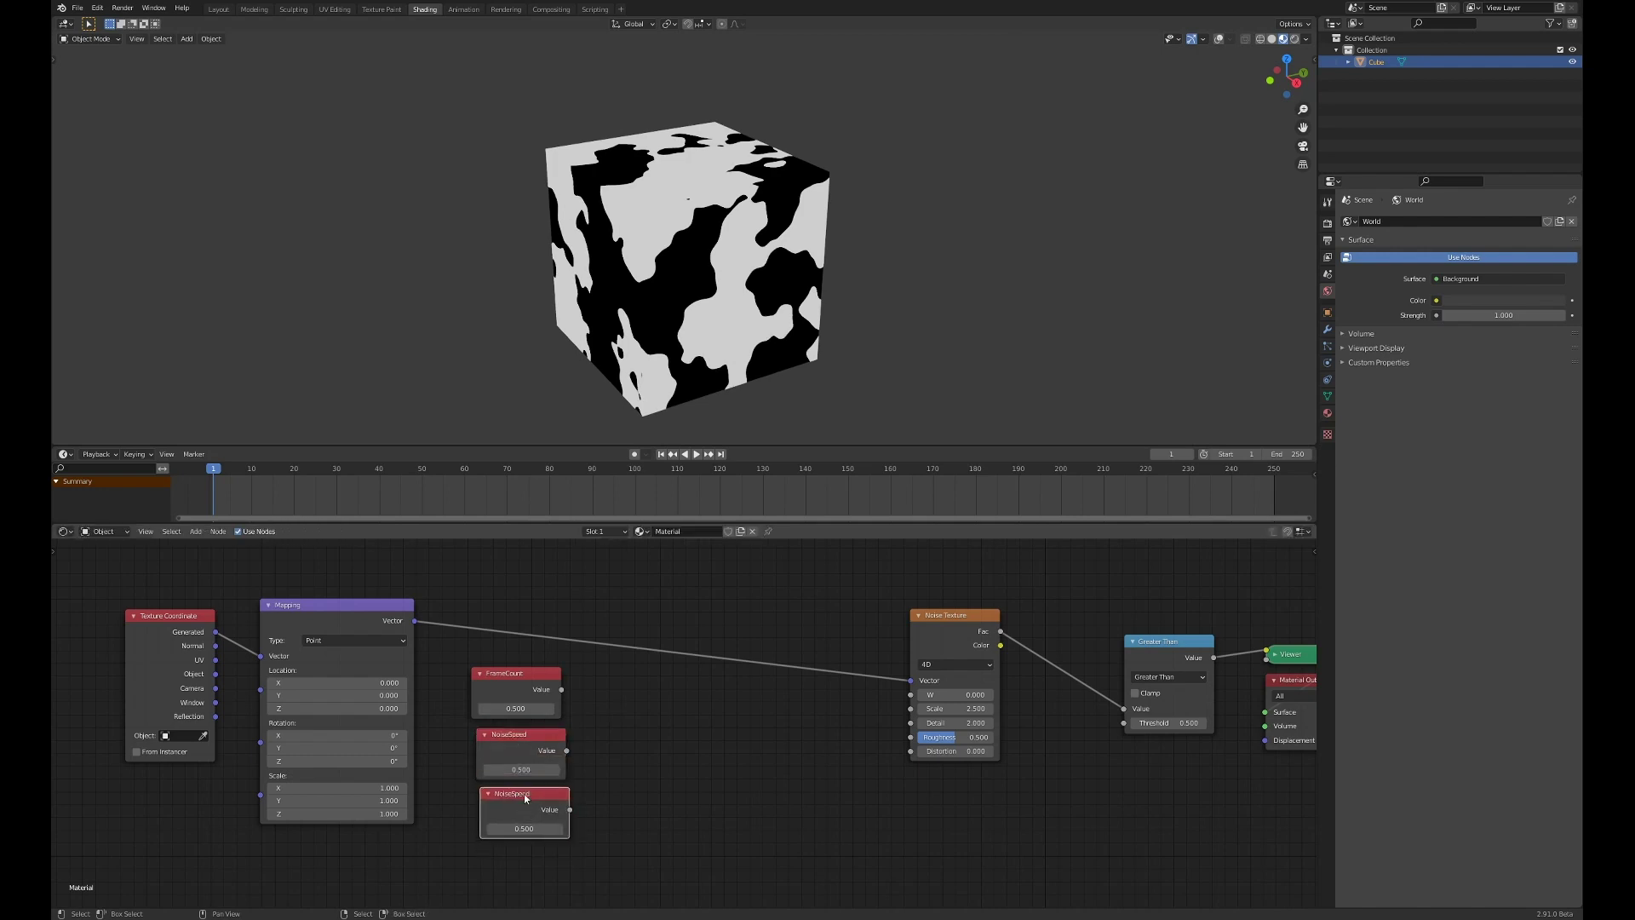
pyautogui.press('F3')
pyautogui.press('Escape')
pyautogui.press('F2')
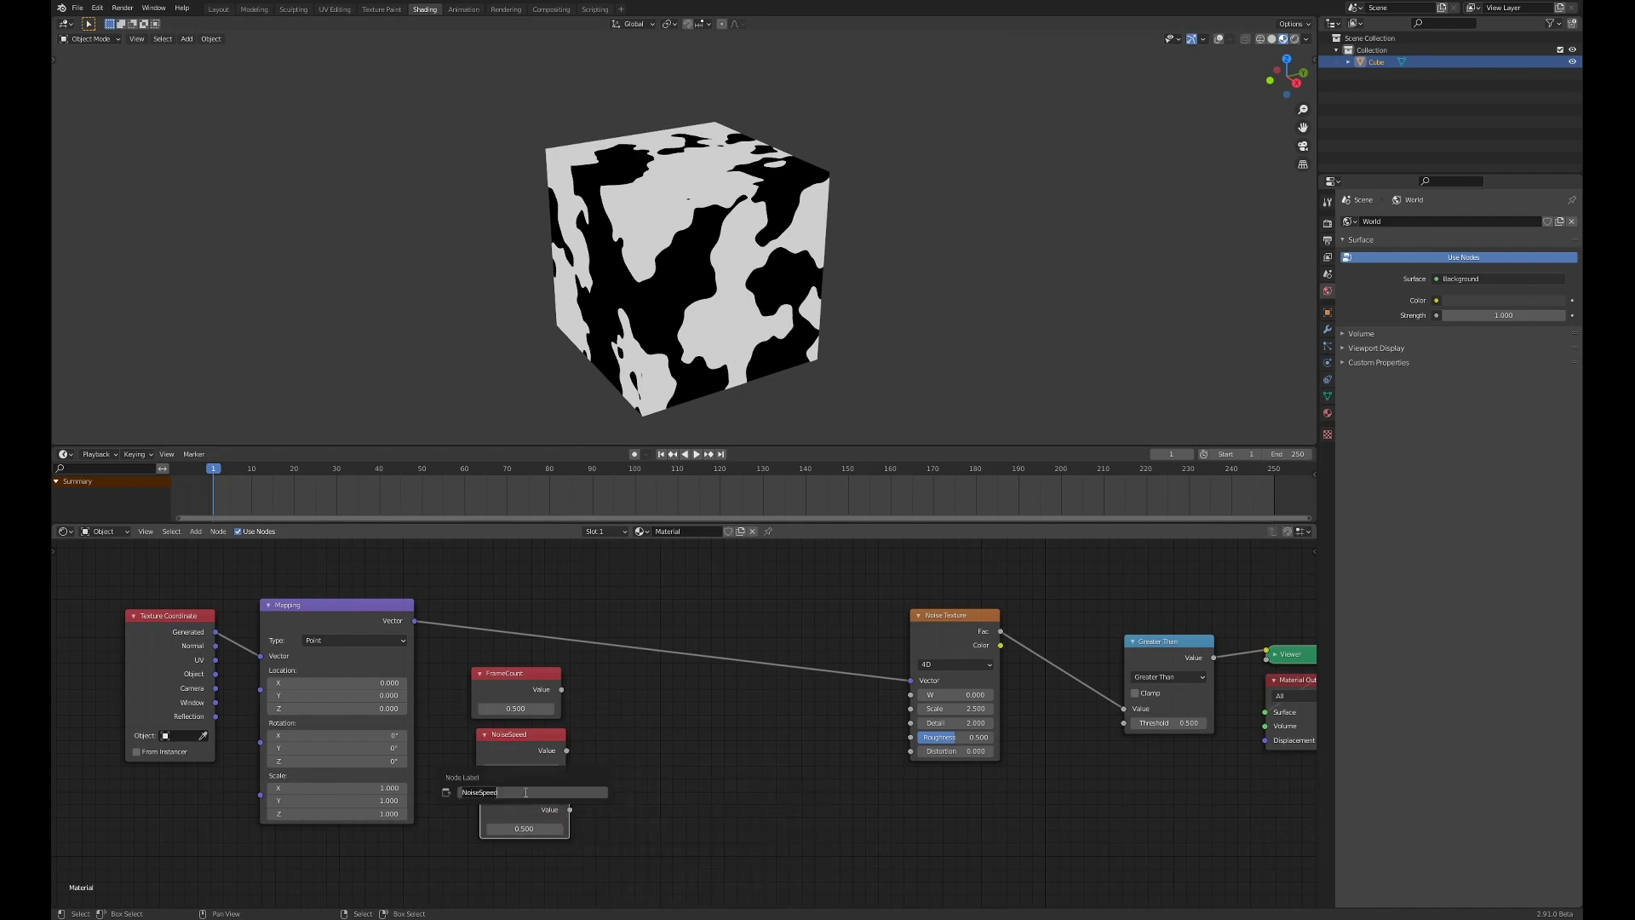
pyautogui.write('LoopFrames')
pyautogui.press('Return')
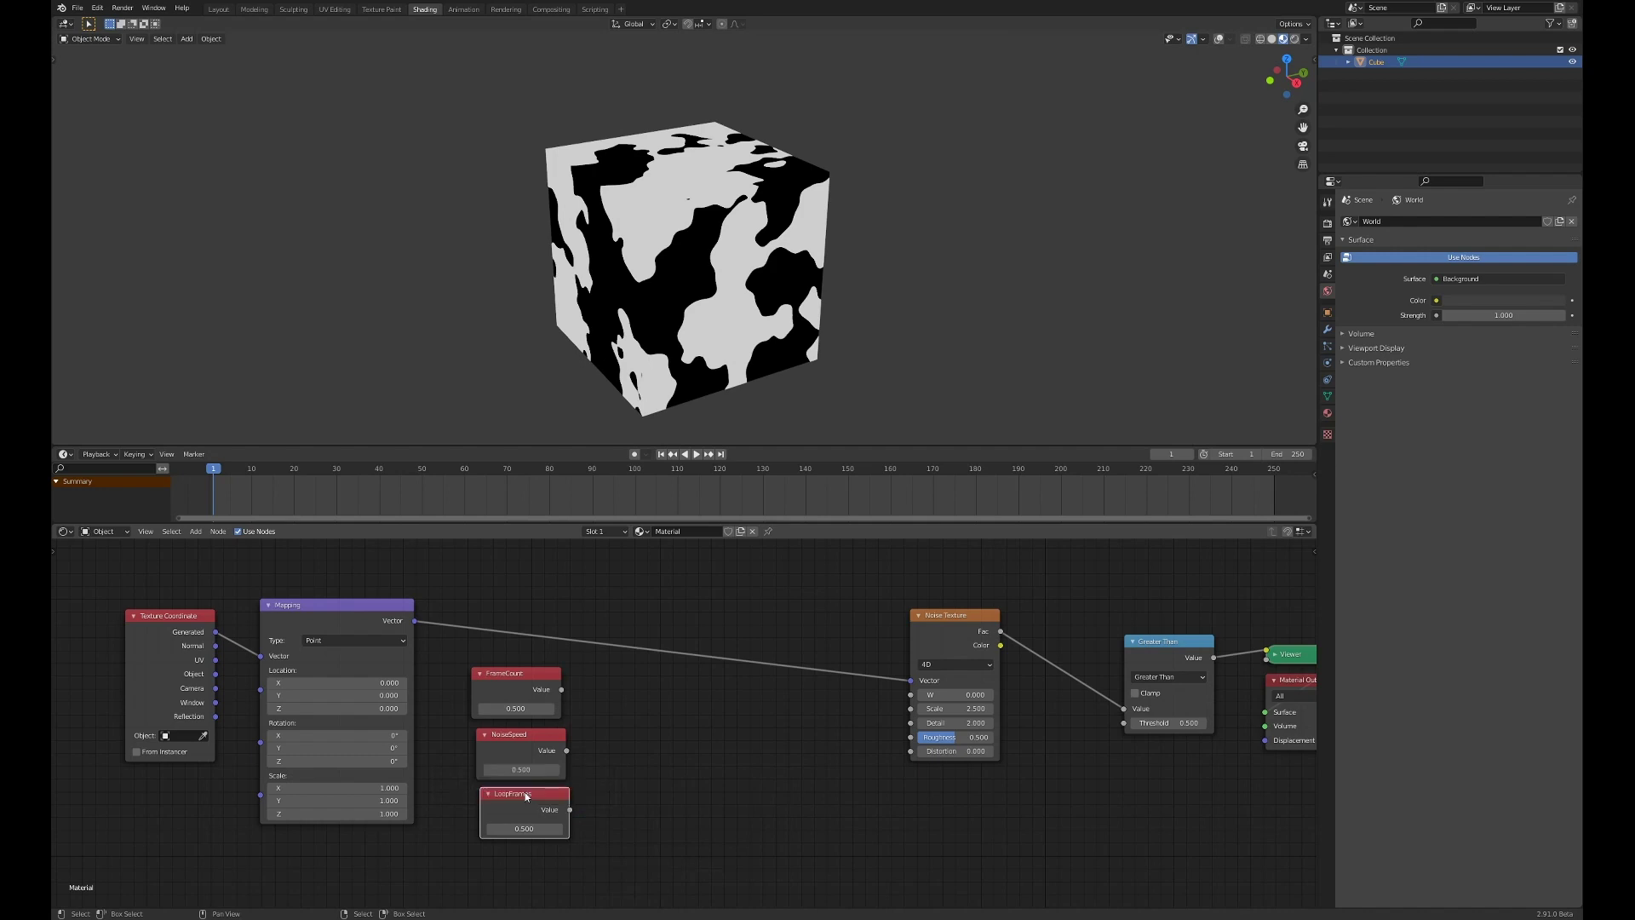
# Step: Add a fourth Value node copy labelled Scale and recentre the node tree
pyautogui.moveTo(525, 792); pyautogui.dragTo(533, 741, button='middle')
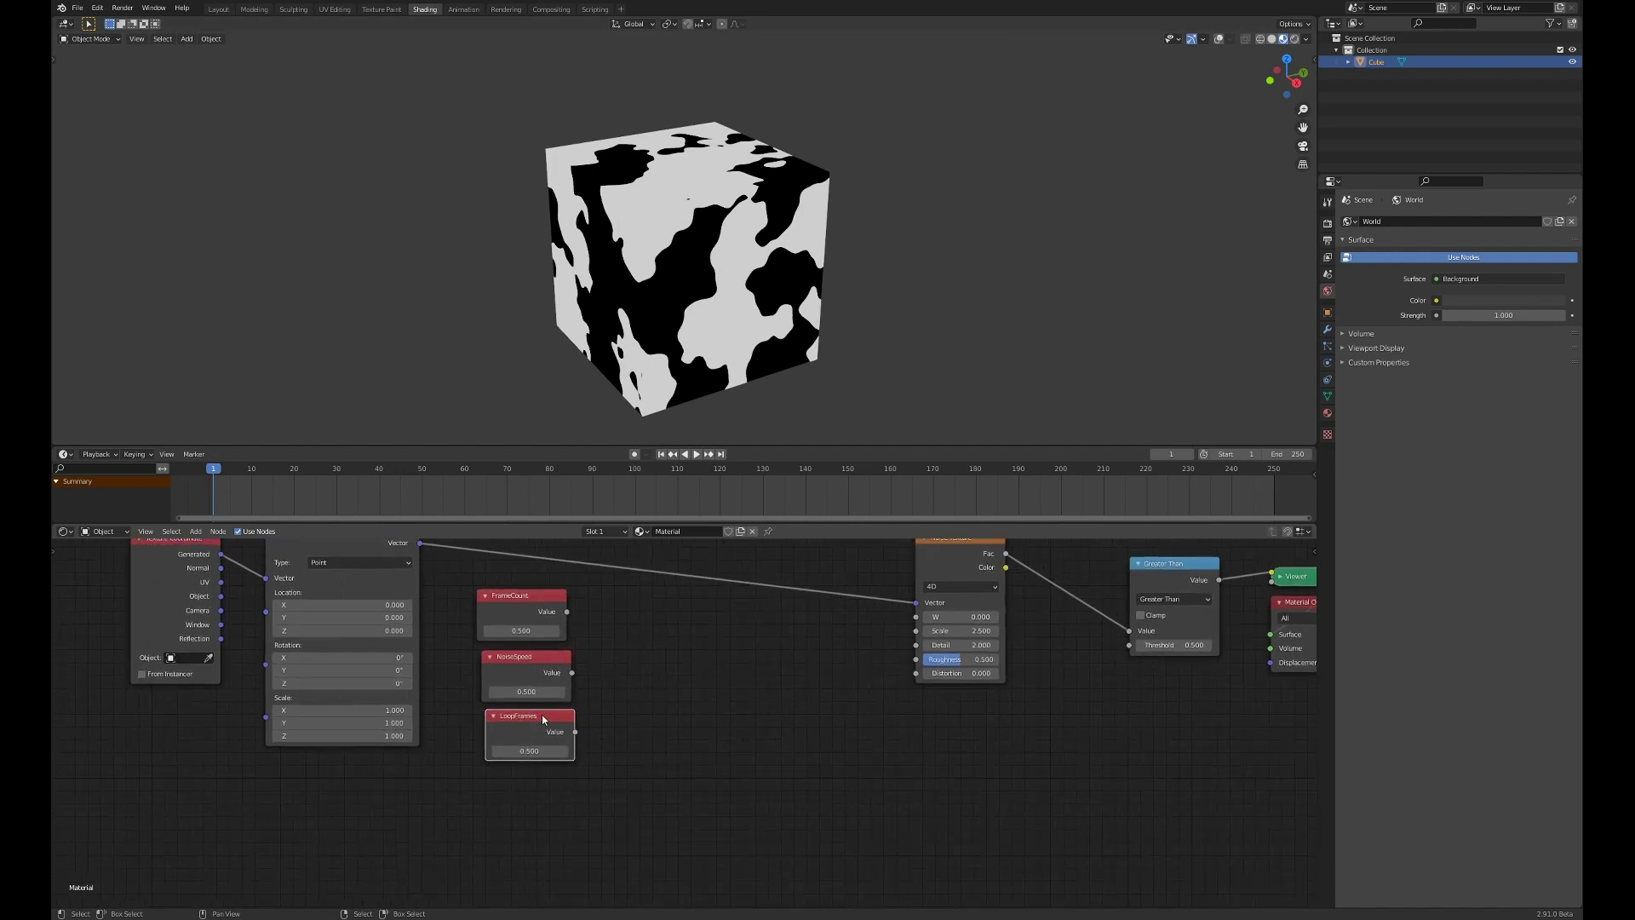
pyautogui.hotkey('shift', 'd')
pyautogui.click(542, 775)
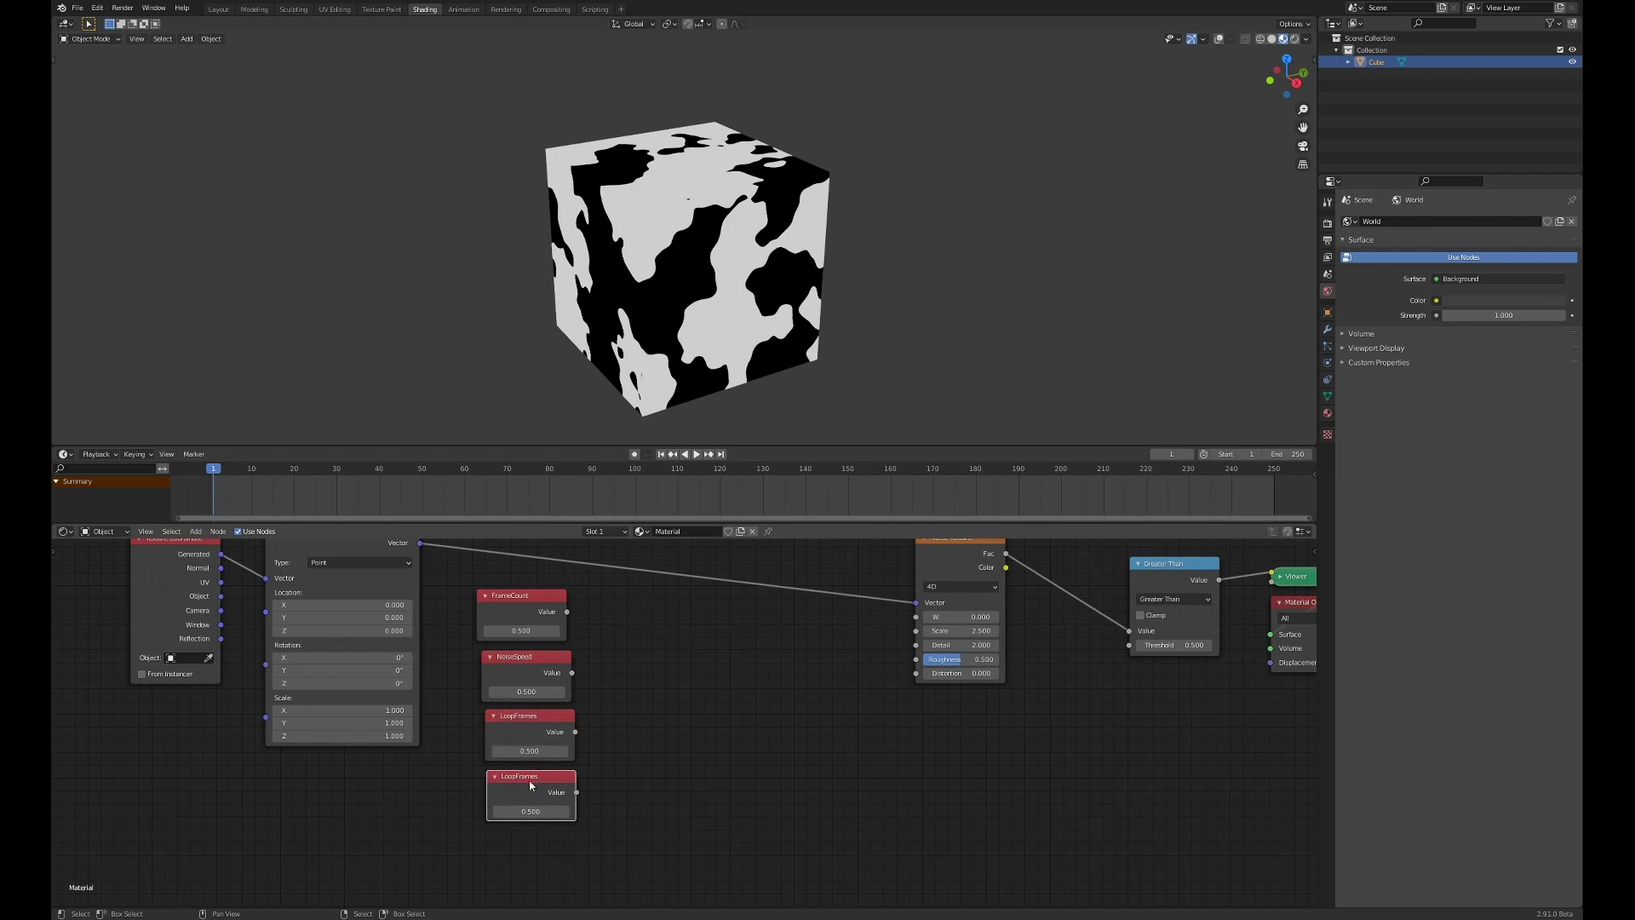
pyautogui.press('F2')
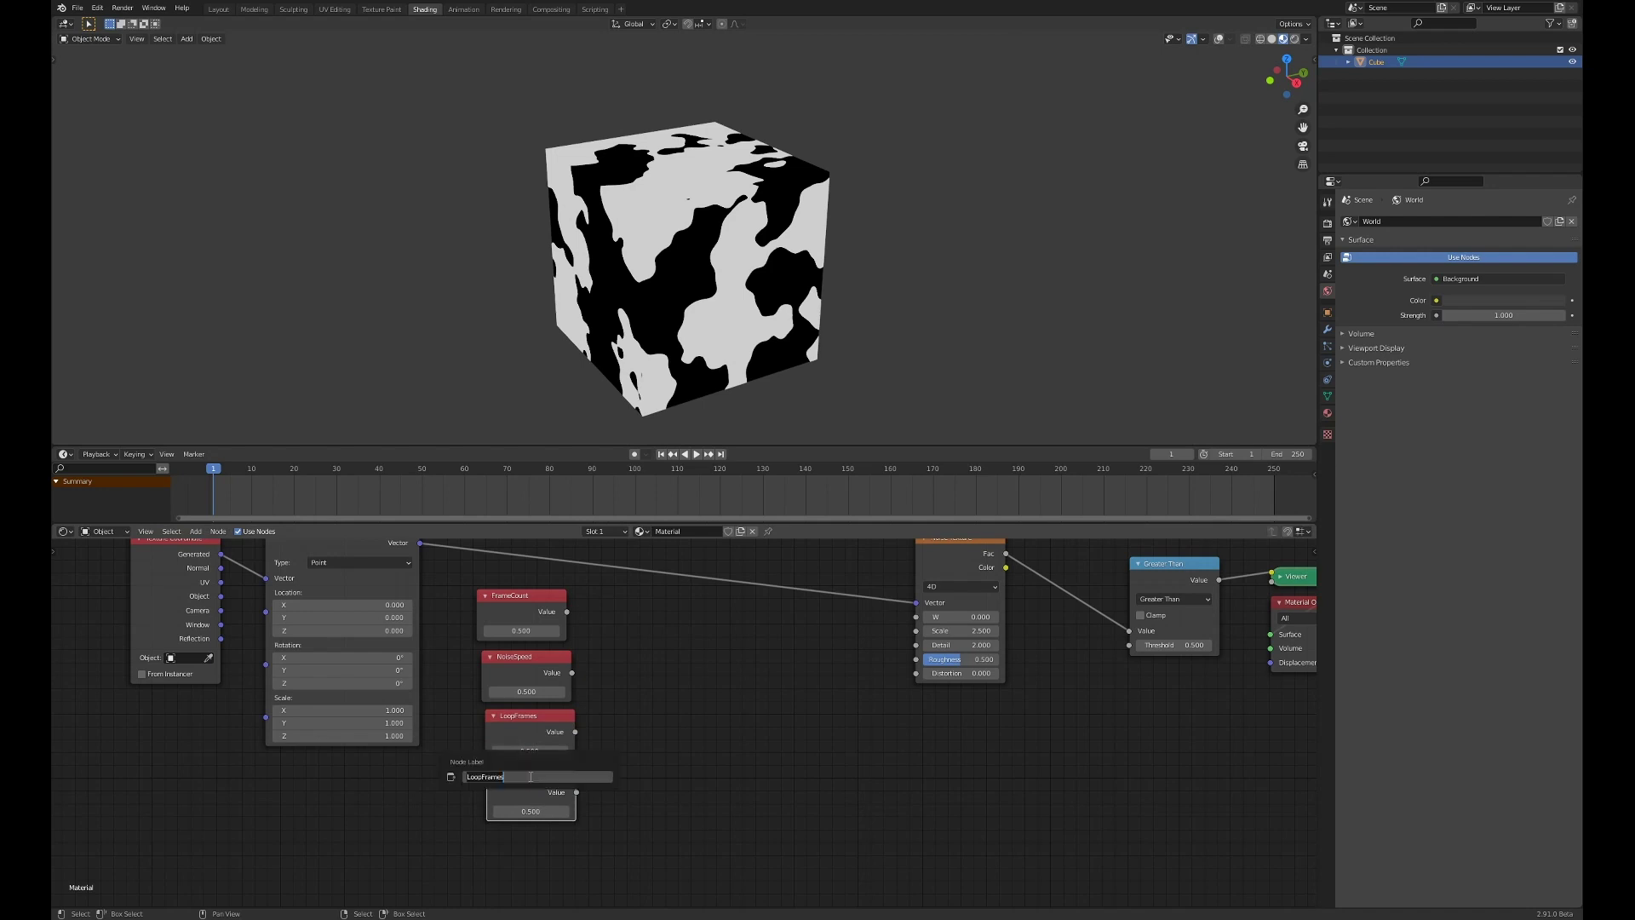
pyautogui.write('Scale')
pyautogui.press('Return')
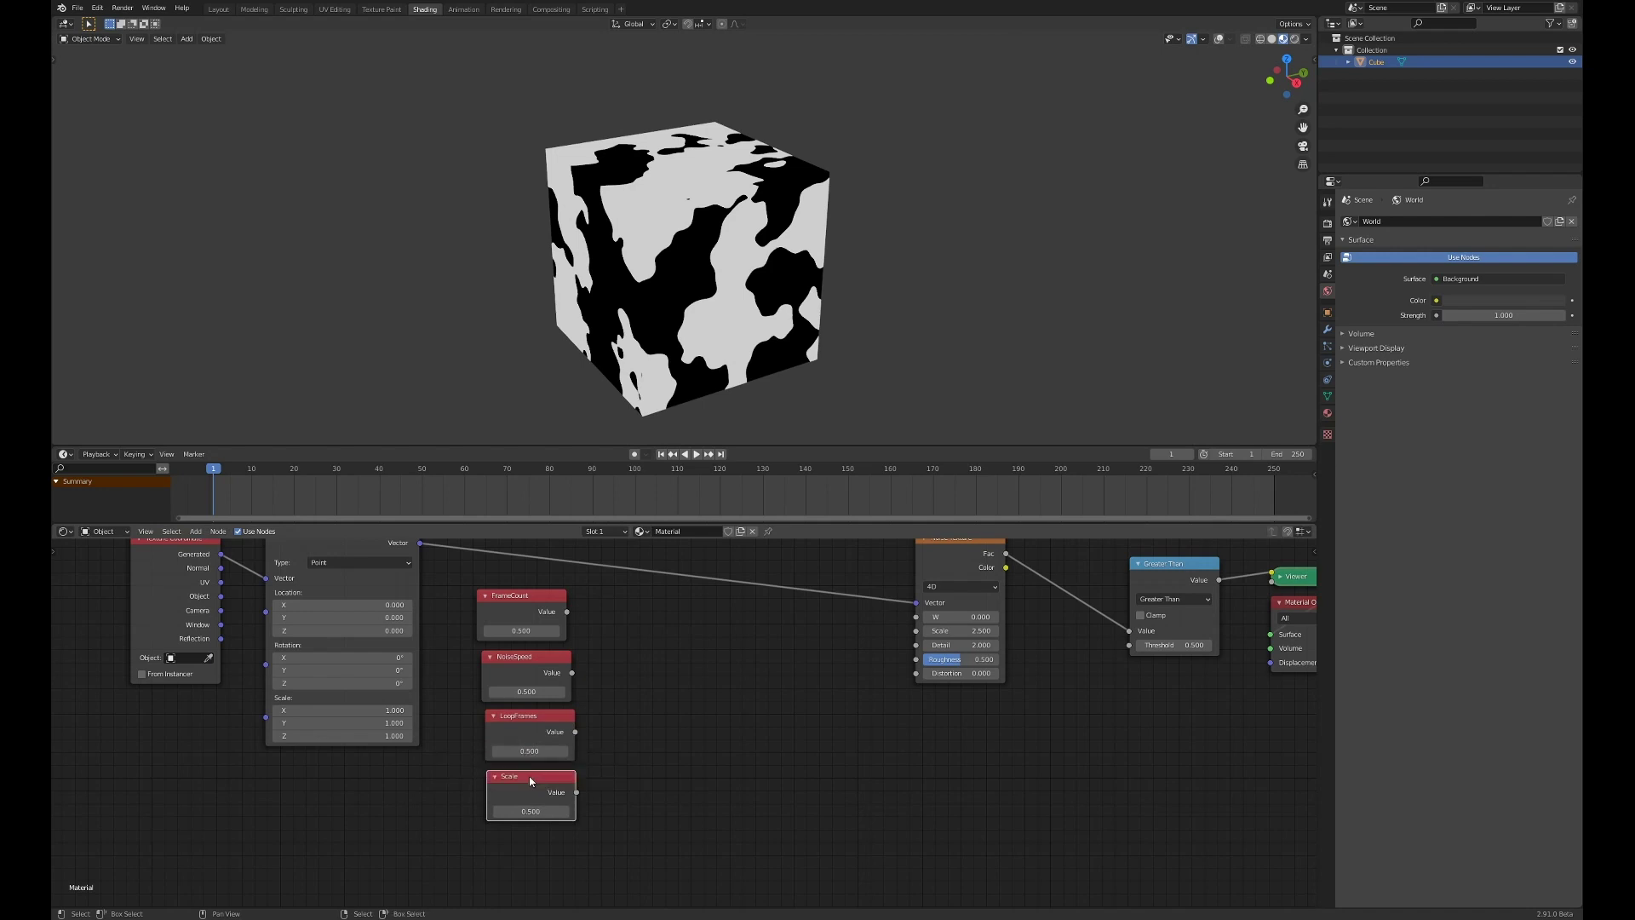
pyautogui.moveTo(885, 637); pyautogui.dragTo(755, 744, button='middle')
pyautogui.scroll(-1, 760, 743)
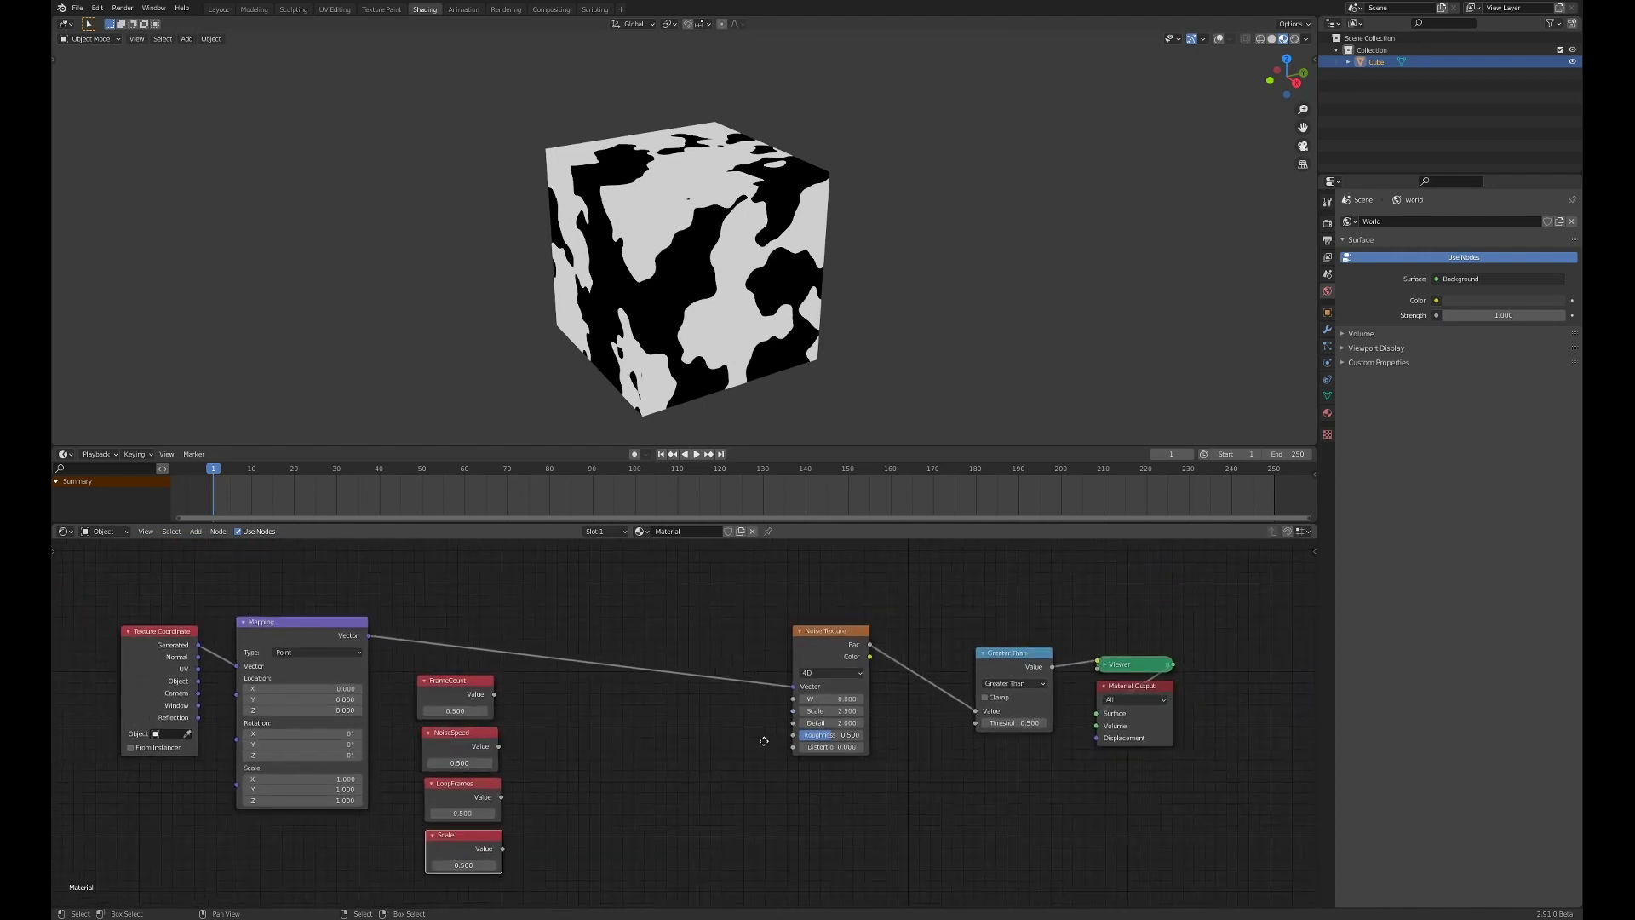
# Step: Move the Greater Than, Viewer, Material Output and Noise Texture nodes together and recentre the tree
pyautogui.moveTo(1227, 614); pyautogui.dragTo(941, 794)
pyautogui.moveTo(854, 633); pyautogui.dragTo(949, 646)
pyautogui.moveTo(556, 732); pyautogui.dragTo(639, 705, button='middle')
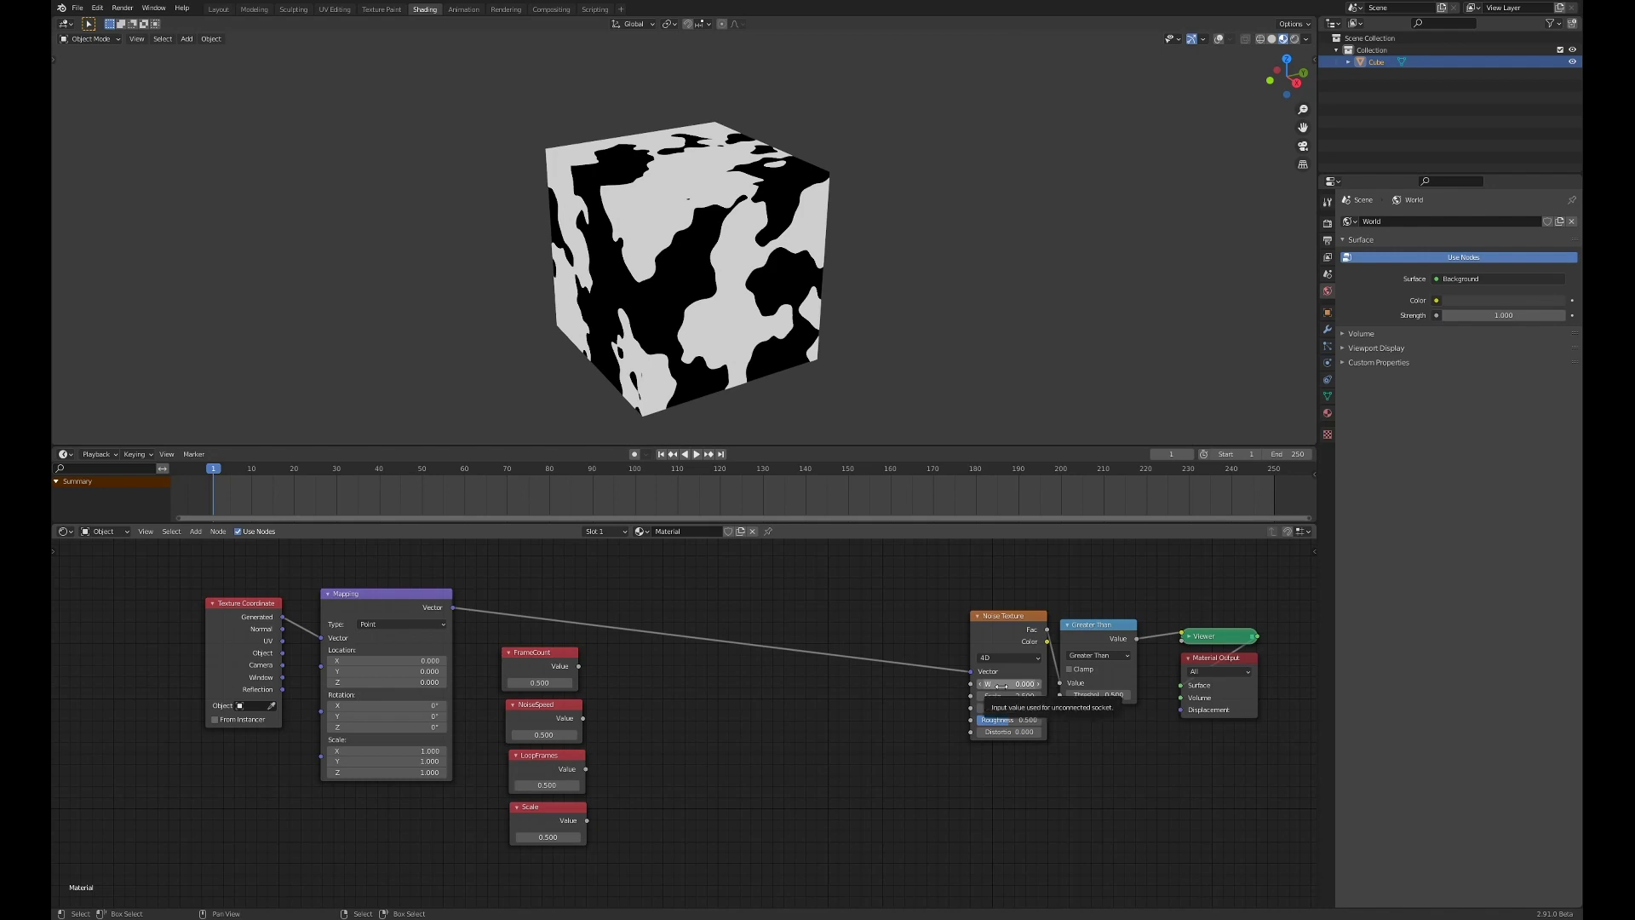
# Step: Drive the FrameCount value with a #frame expression and play the animation
pyautogui.click(542, 683)
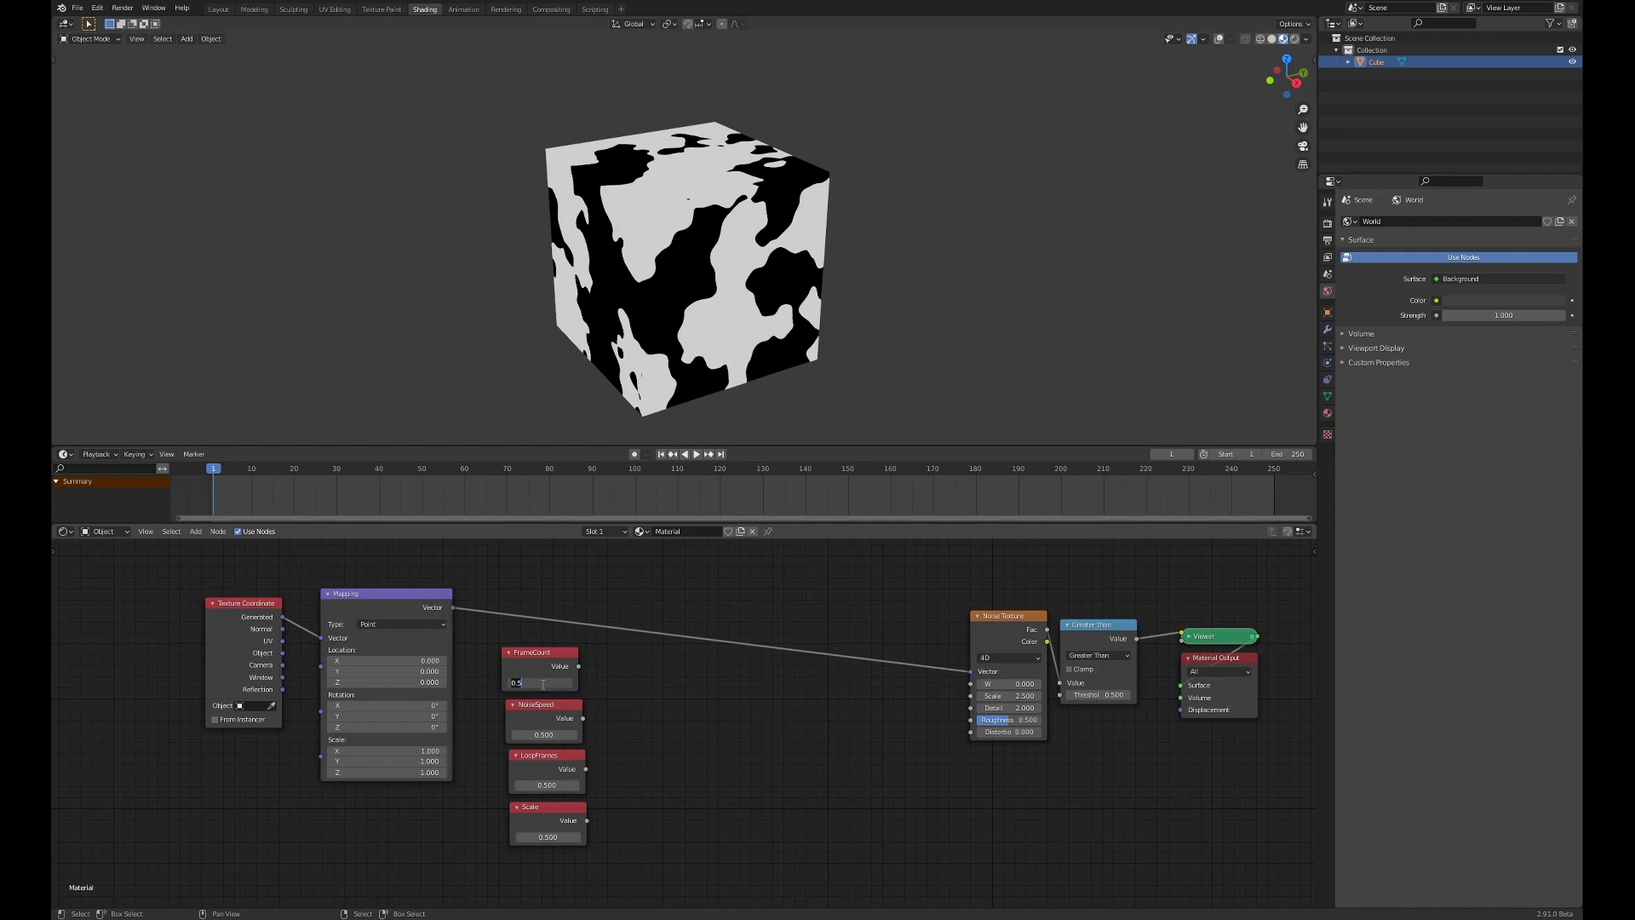
pyautogui.write('#frame')
pyautogui.press('Return')
pyautogui.press('space')
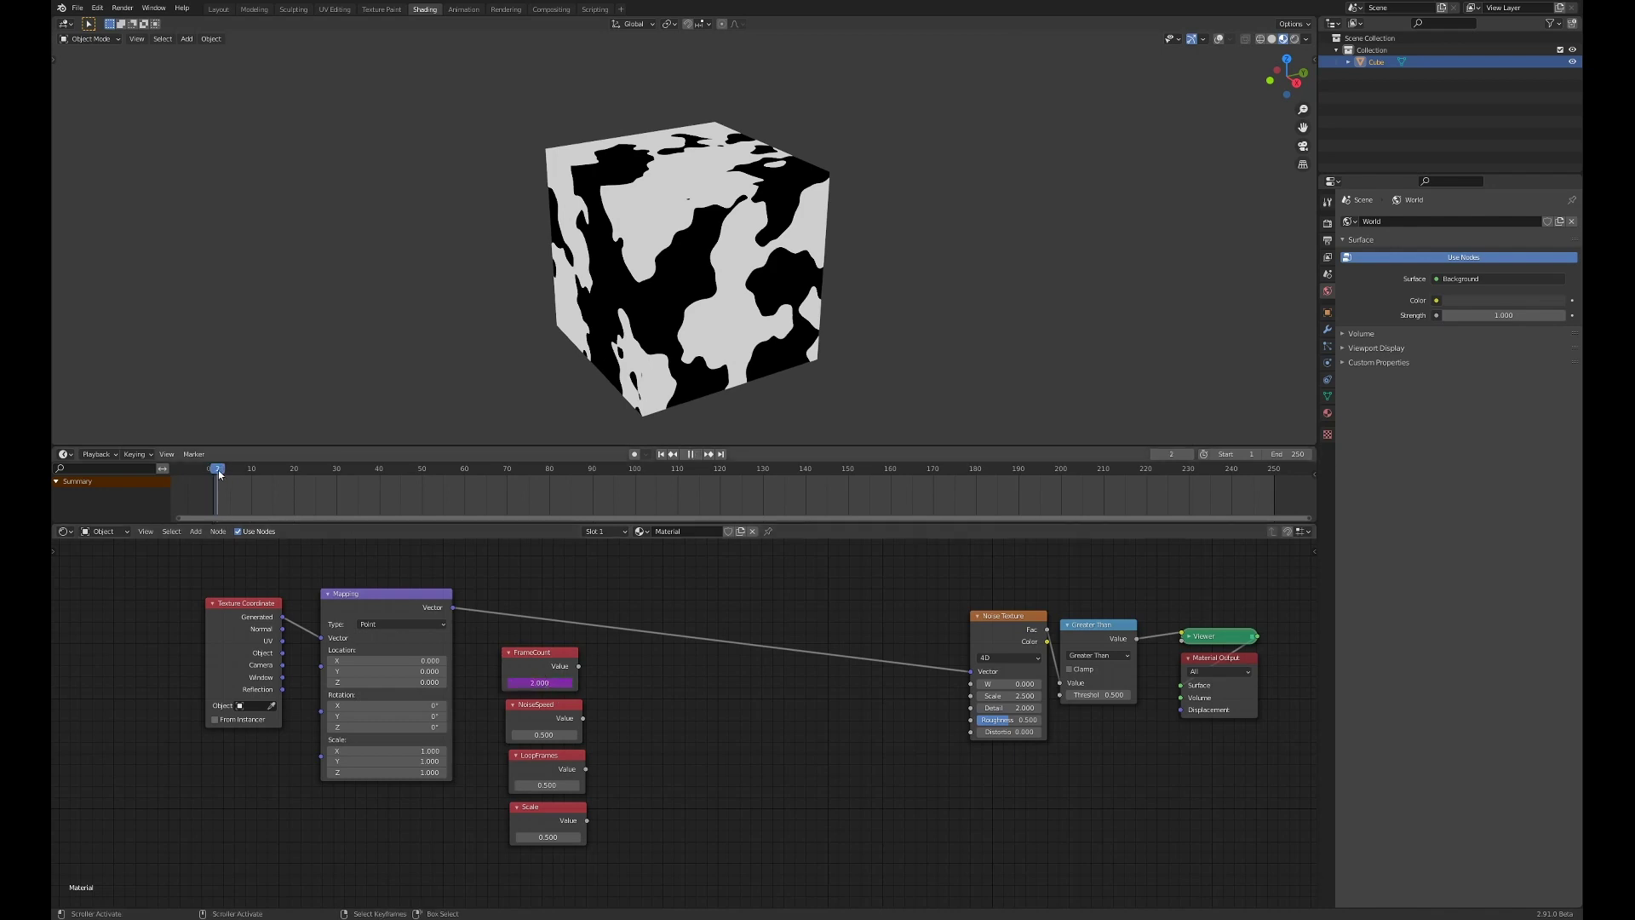
# Step: Stop, replay and scrub the timeline to check FrameCount counting up
pyautogui.press('space')
pyautogui.click(571, 482)
pyautogui.press('space')
pyautogui.moveTo(545, 481); pyautogui.dragTo(558, 531)
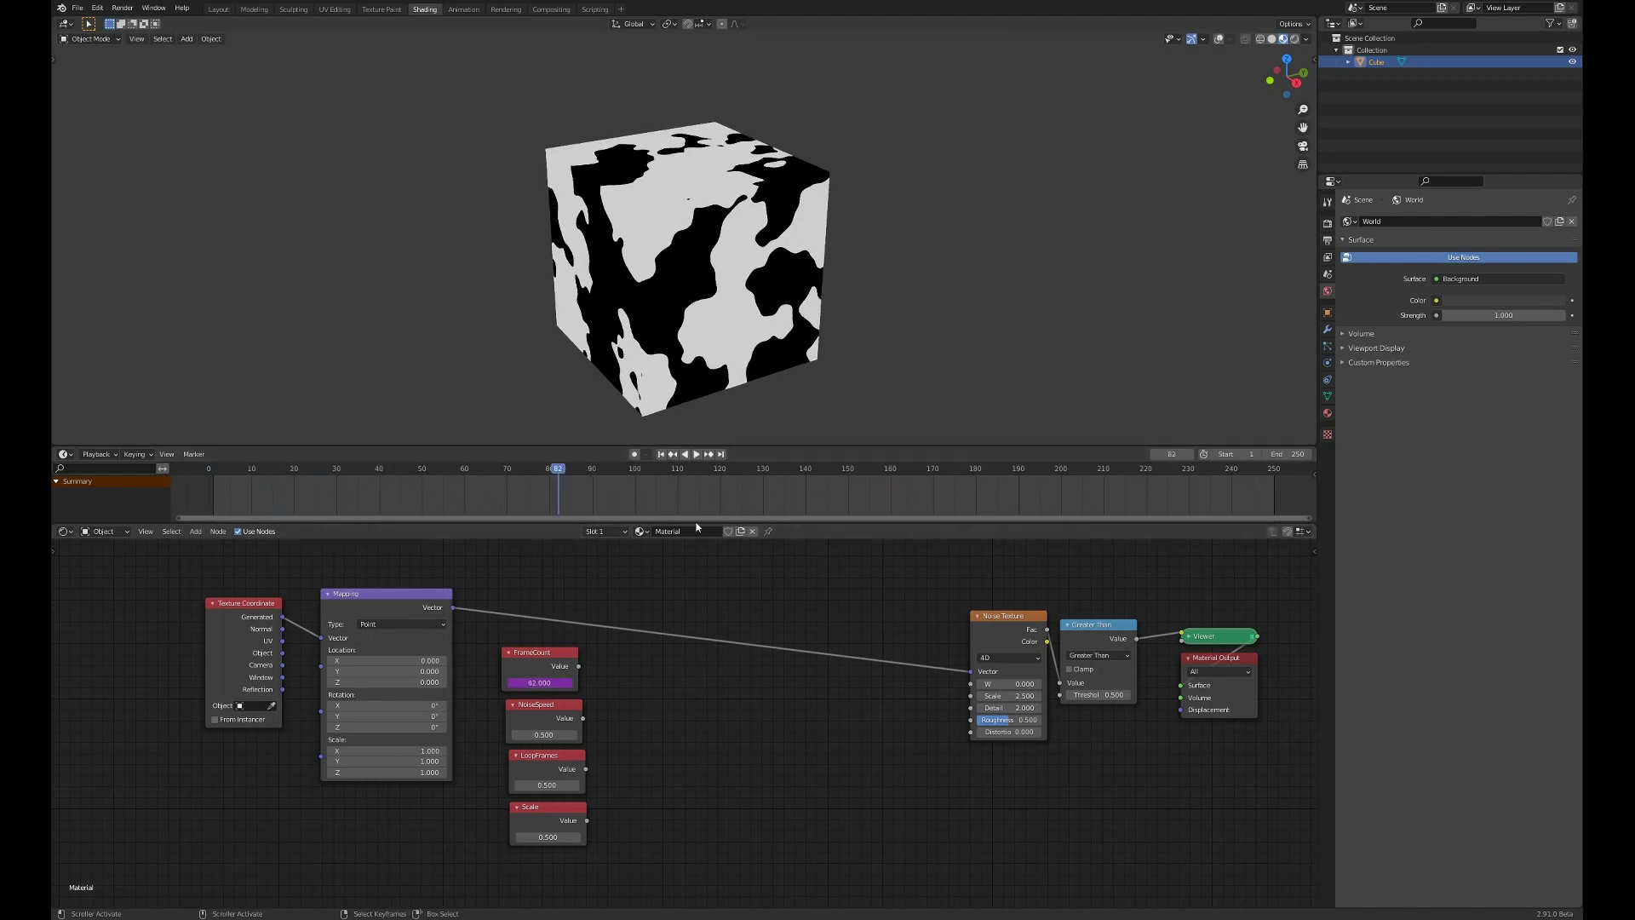
pyautogui.press('space')
# Step: Link FrameCount to the Noise Texture's W input, play to watch the noise animate, and recheck the driver
pyautogui.moveTo(583, 670); pyautogui.dragTo(971, 686)
pyautogui.moveTo(511, 495); pyautogui.dragTo(227, 502)
pyautogui.press('space')
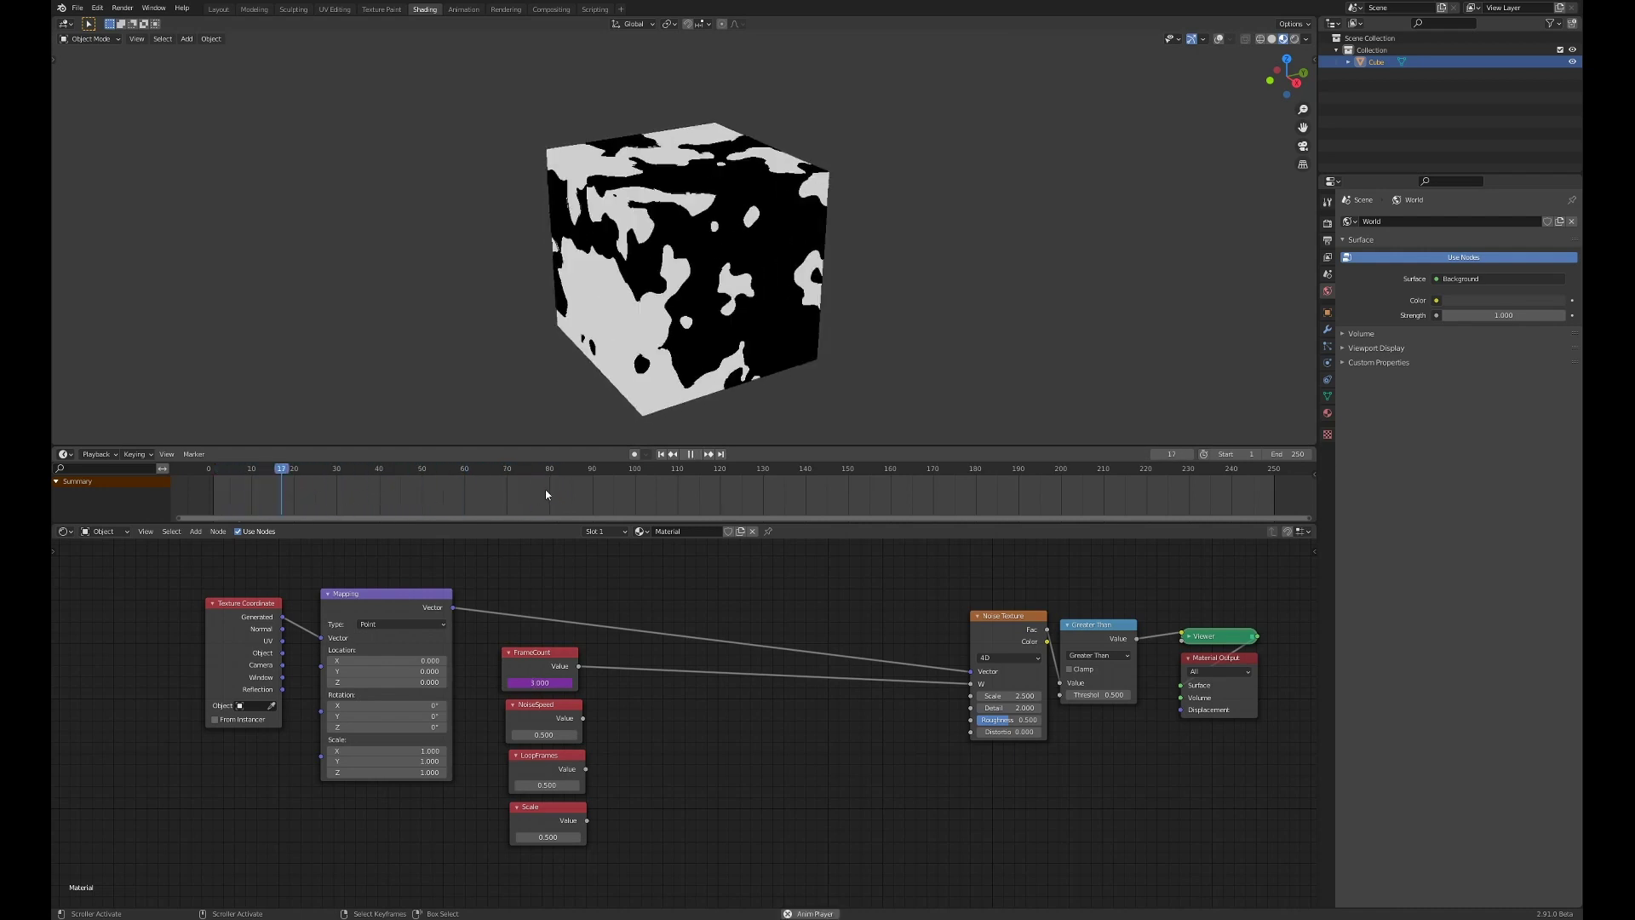
pyautogui.press('space')
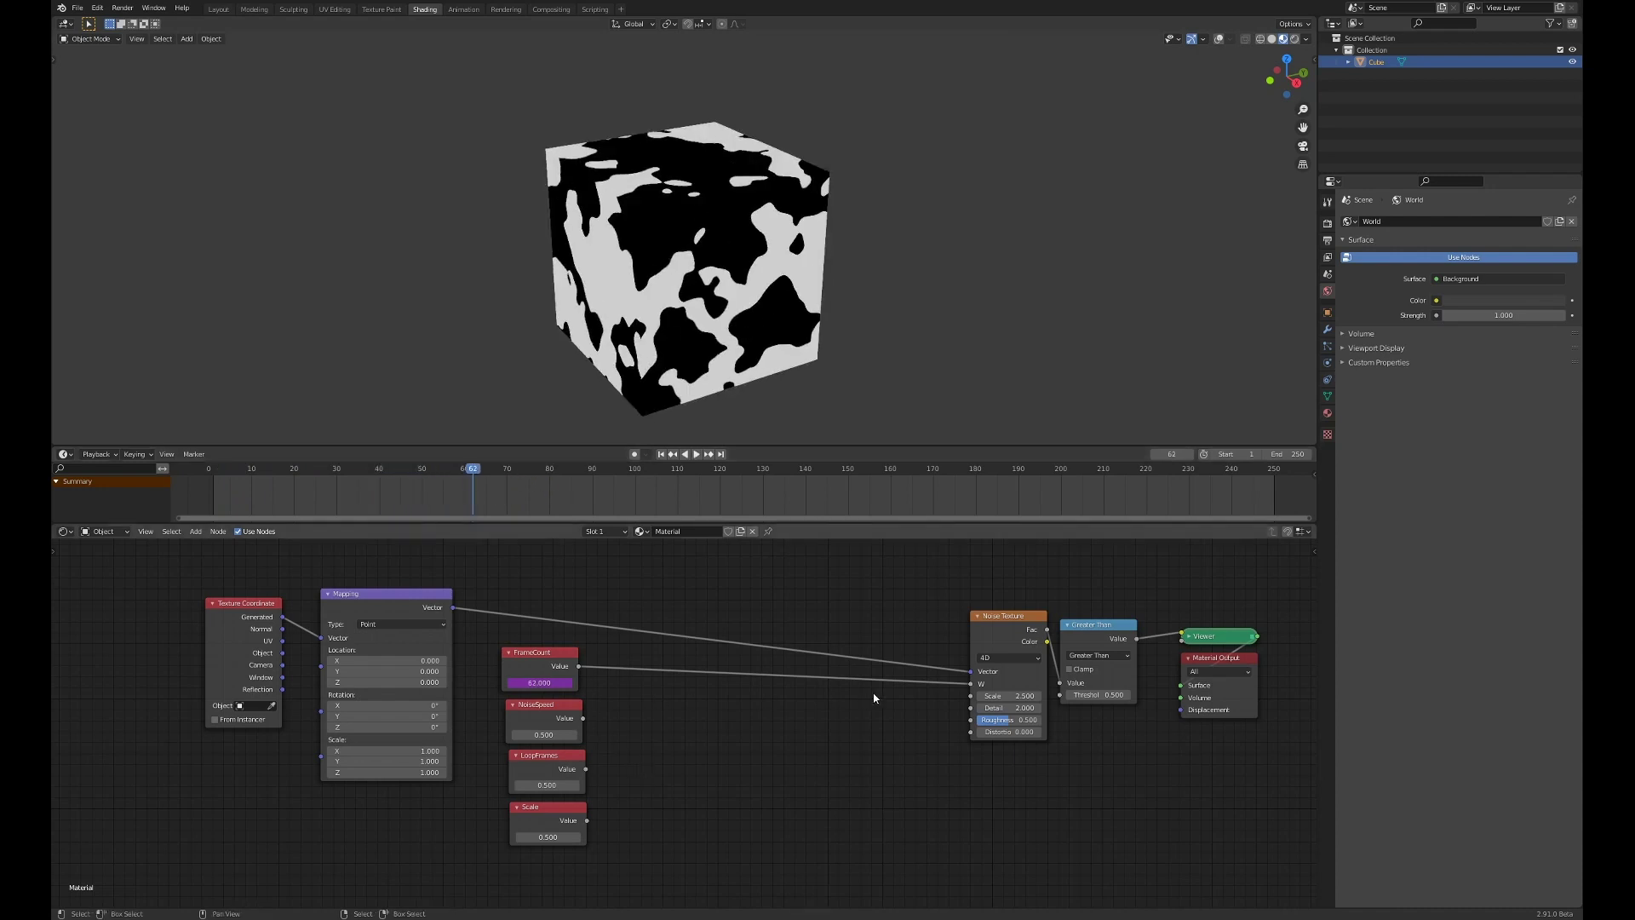
pyautogui.click(550, 683)
pyautogui.press('End')
pyautogui.press('Return')
# Step: Set the NoiseSpeed value to 0.010
pyautogui.click(548, 733)
pyautogui.write('0.025')
pyautogui.press('Return')
pyautogui.moveTo(545, 734); pyautogui.dragTo(528, 734)
# Step: Insert a Multiply node on the FrameCount-to-W link with NoiseSpeed as its second input, then play
pyautogui.hotkey('shift', 'a')
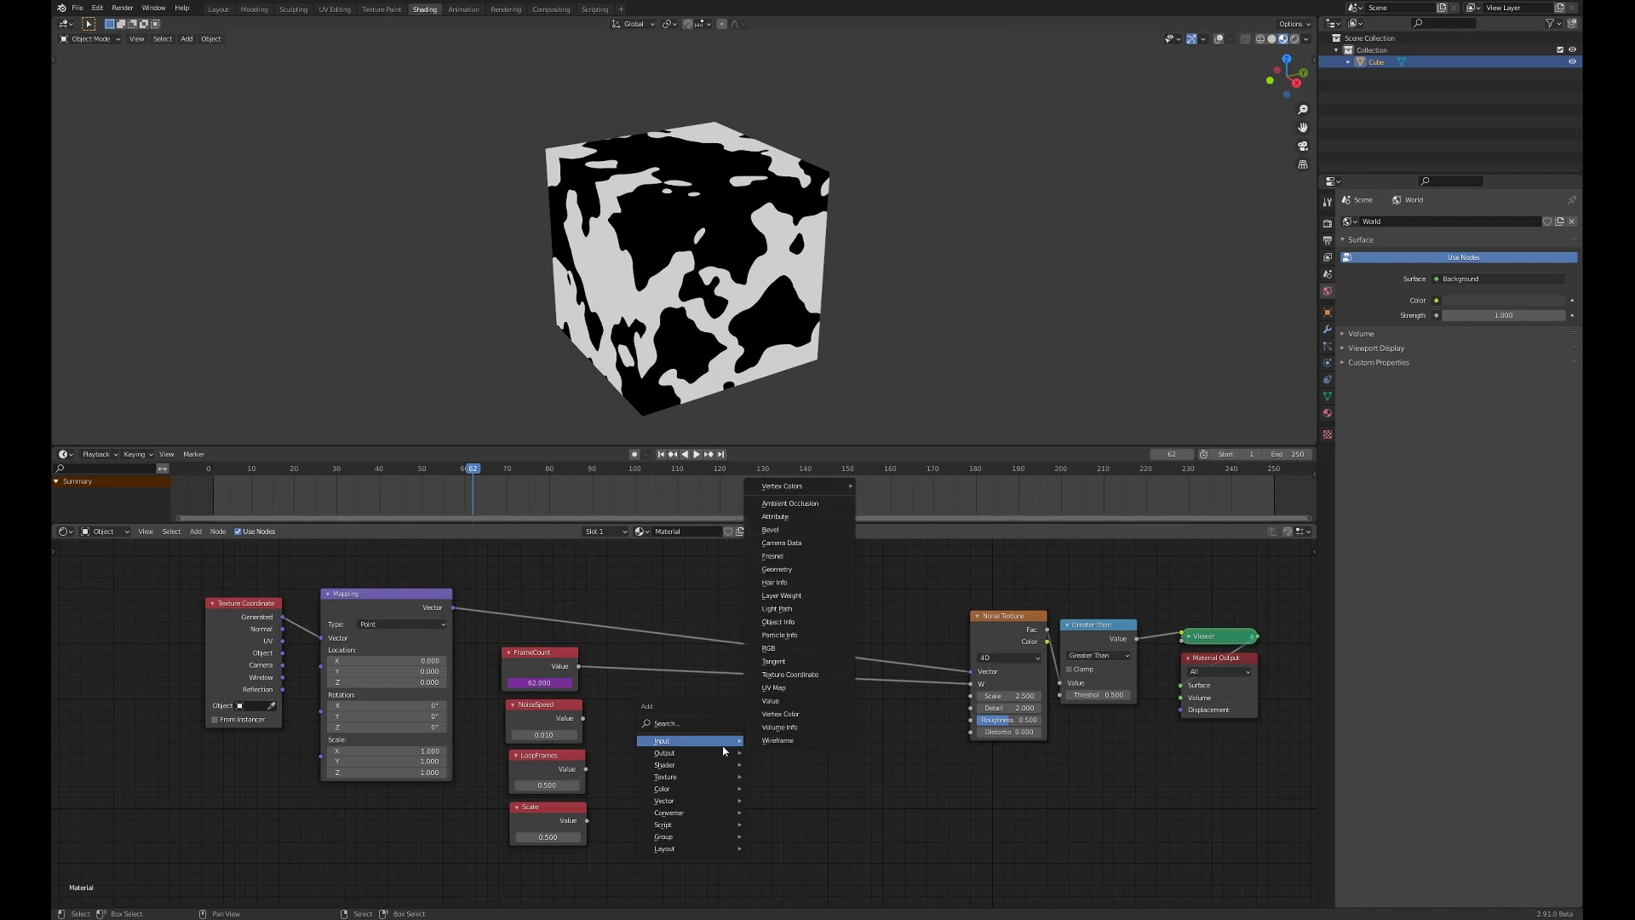
pyautogui.moveTo(707, 812)
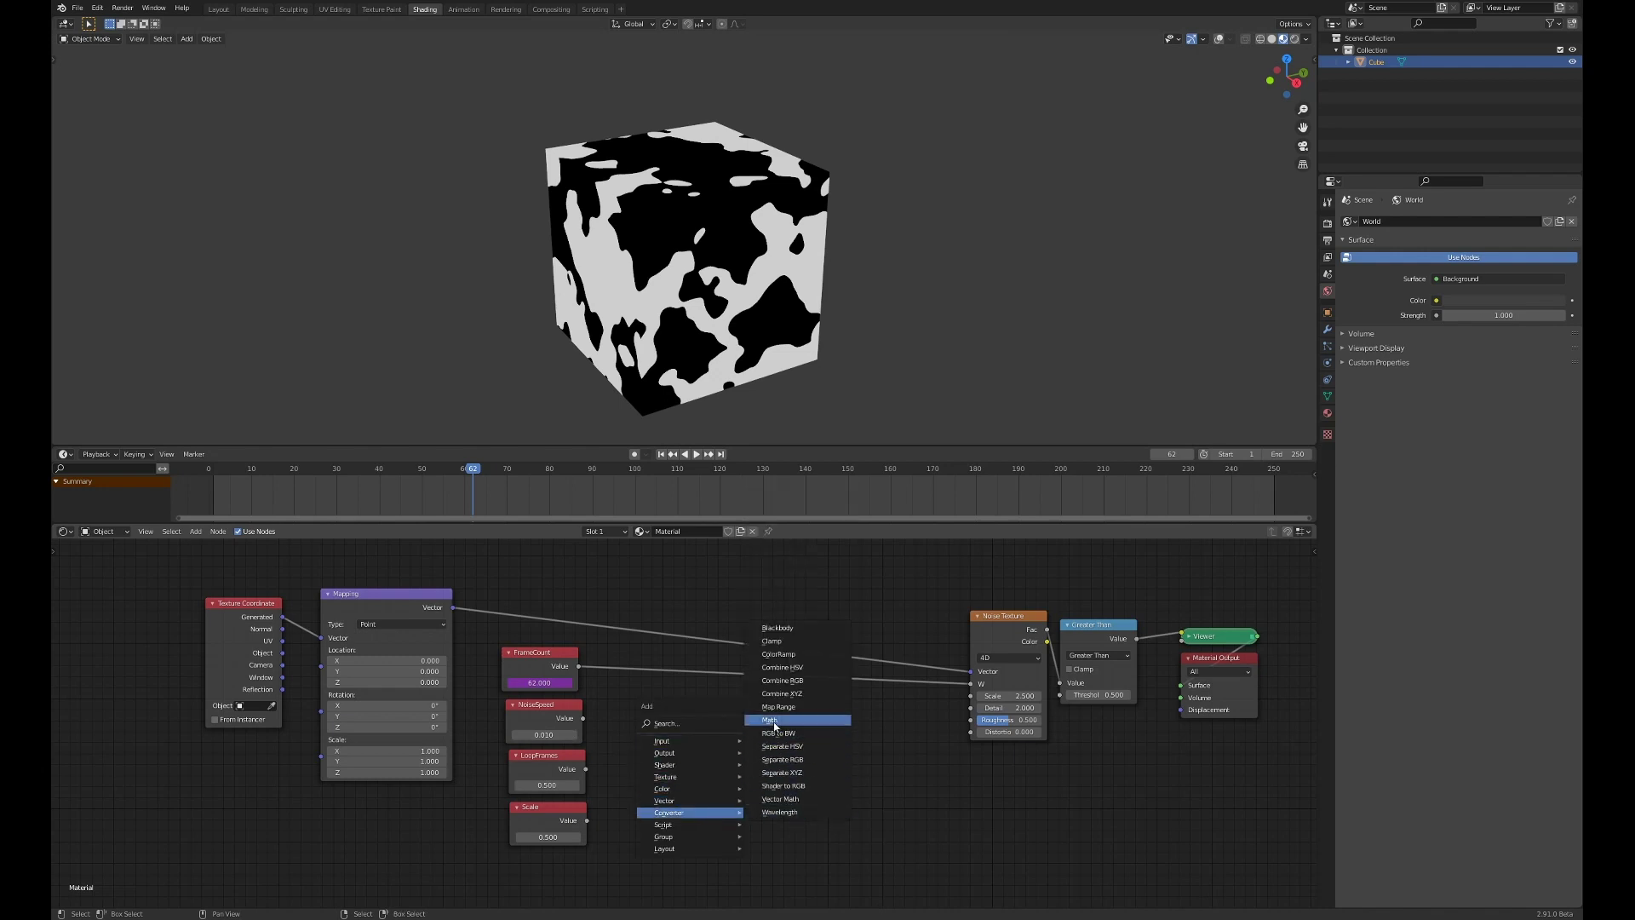
pyautogui.click(776, 719)
pyautogui.click(858, 682)
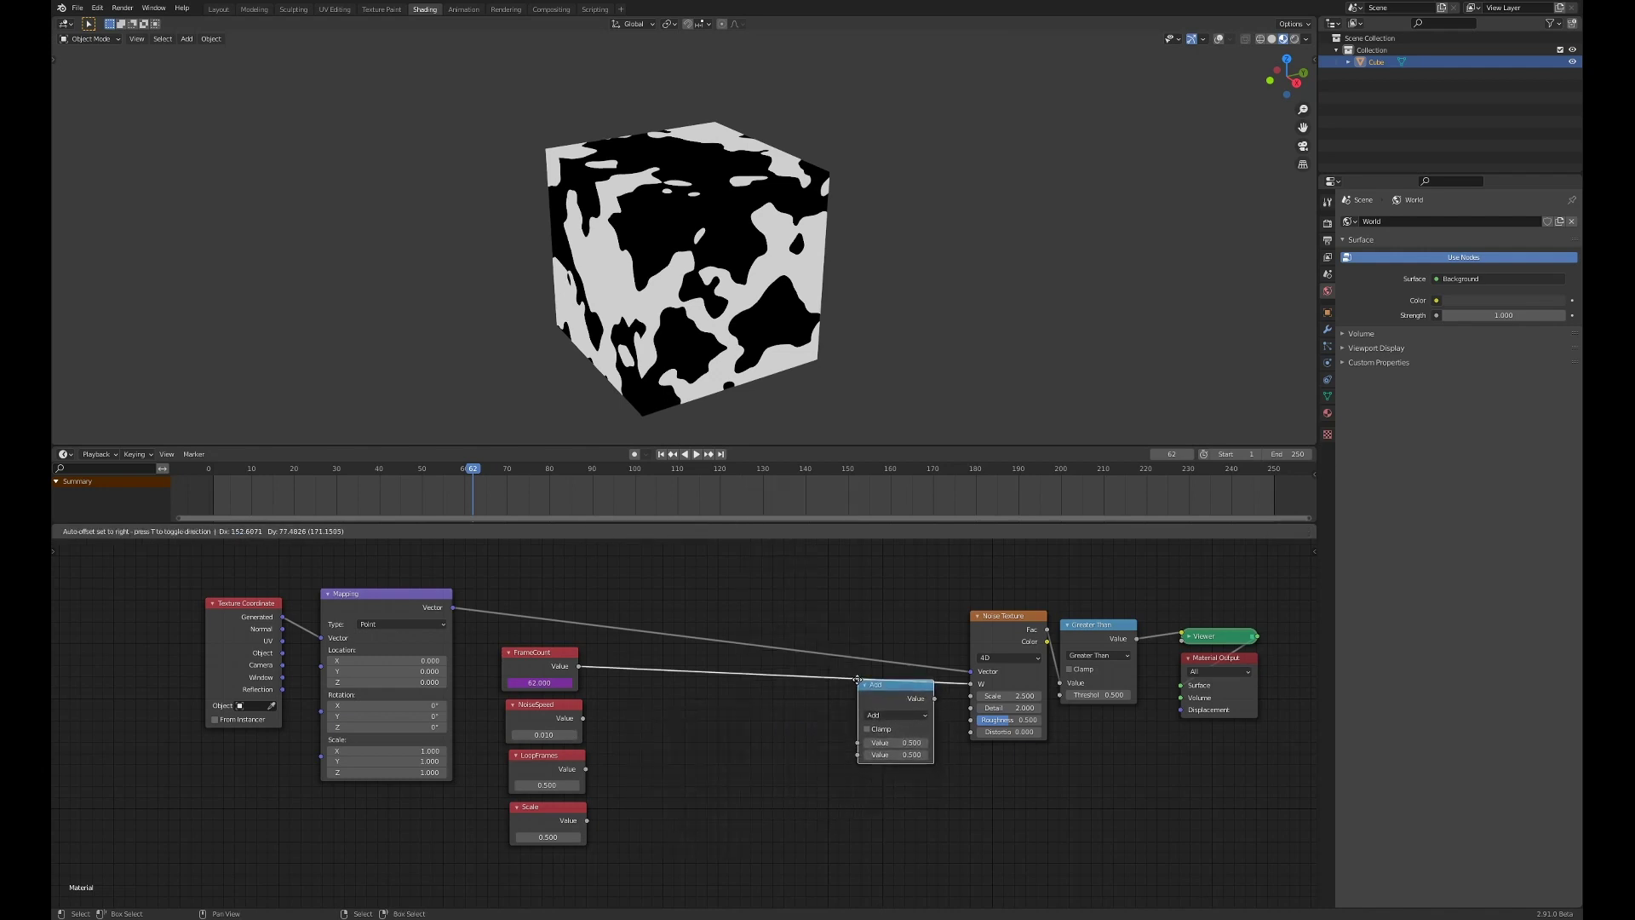
pyautogui.click(888, 714)
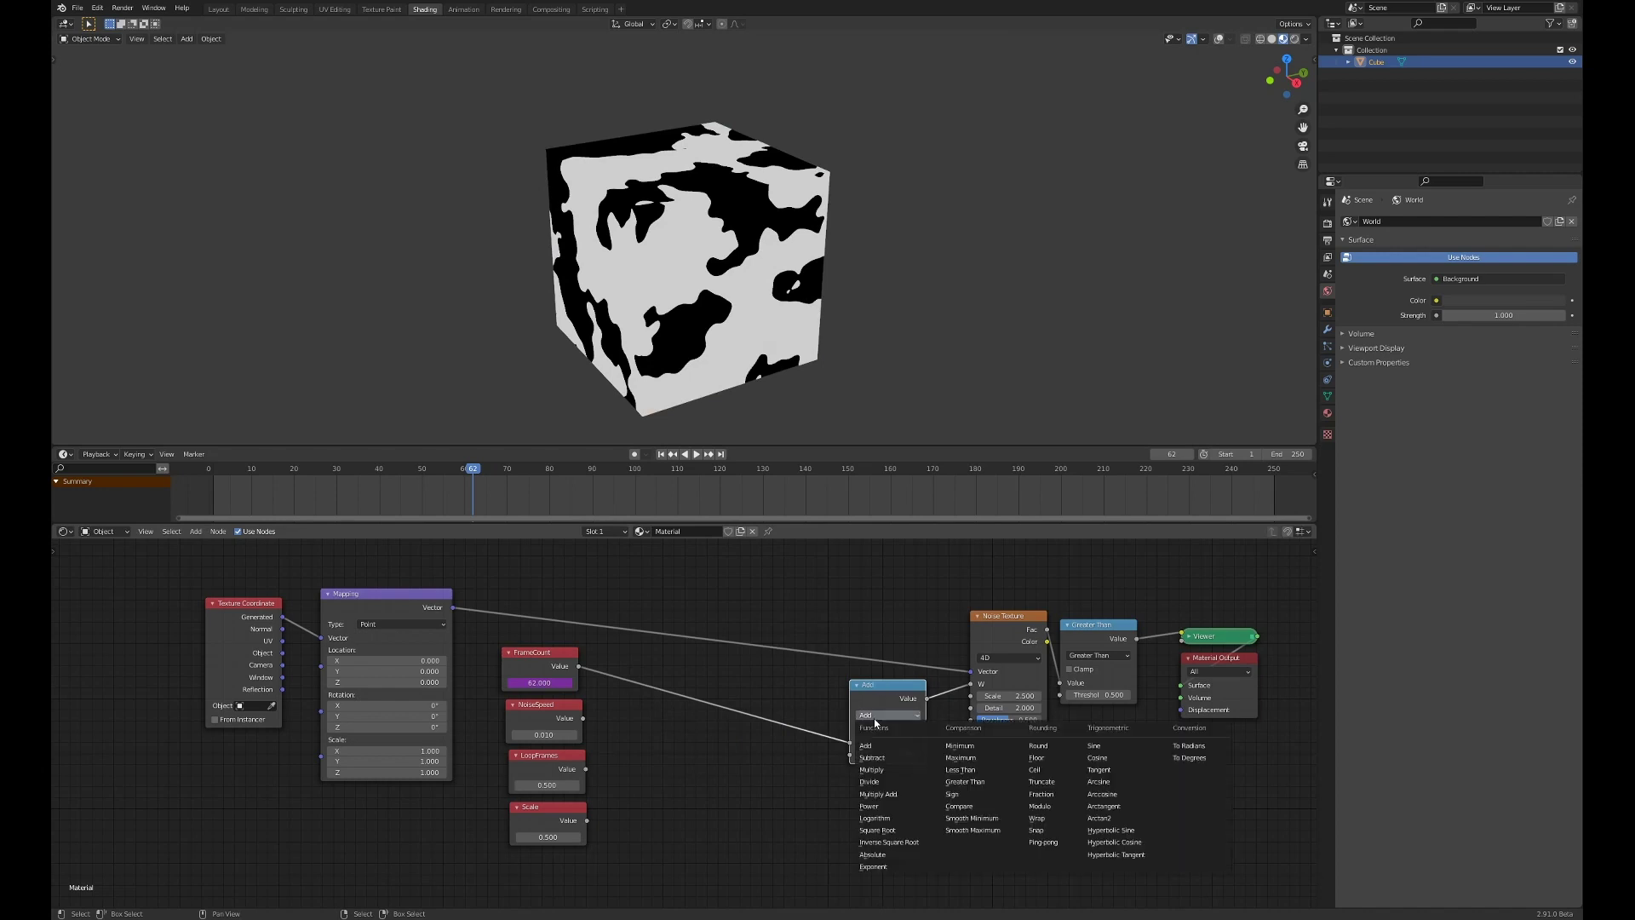
pyautogui.click(869, 766)
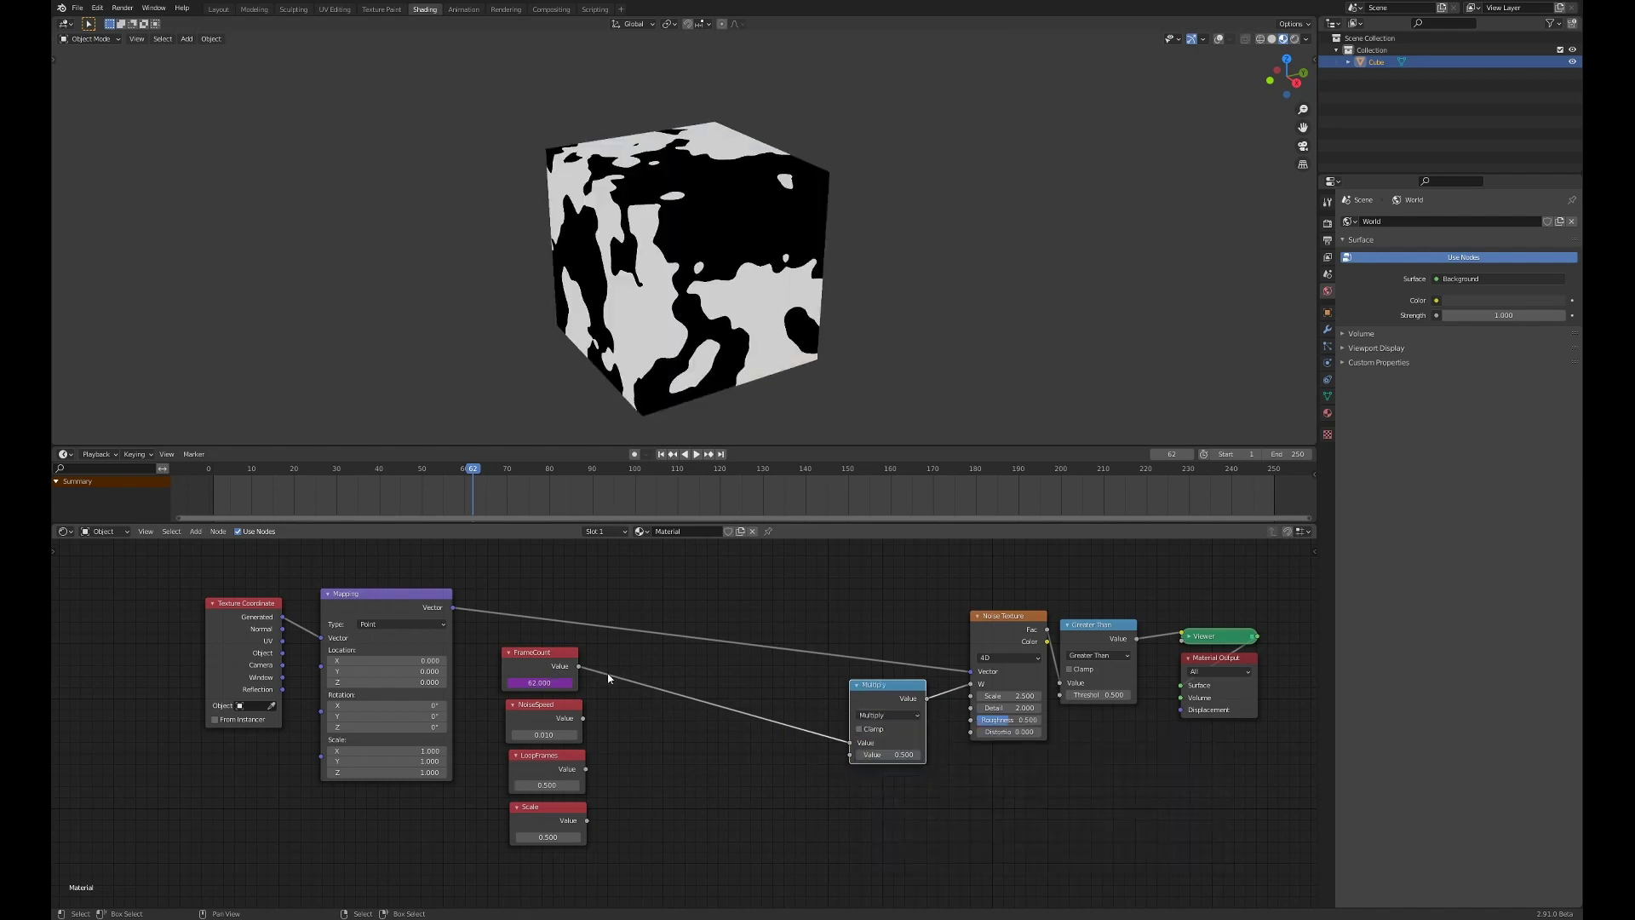
pyautogui.moveTo(582, 718); pyautogui.dragTo(850, 755)
pyautogui.moveTo(886, 695); pyautogui.dragTo(889, 689)
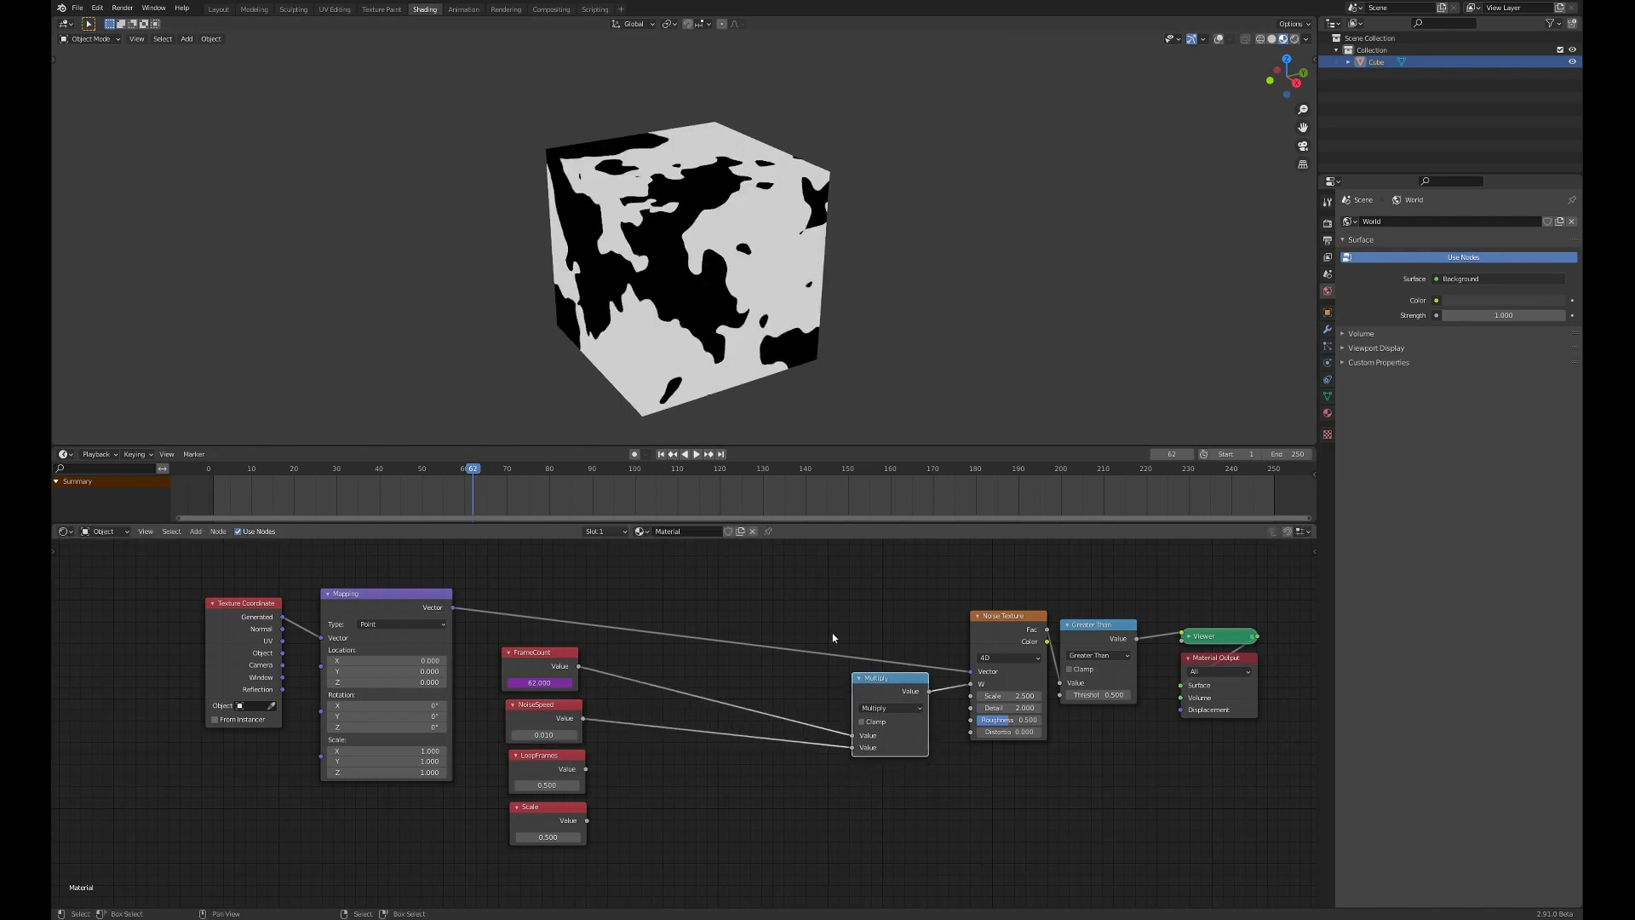
pyautogui.press('space')
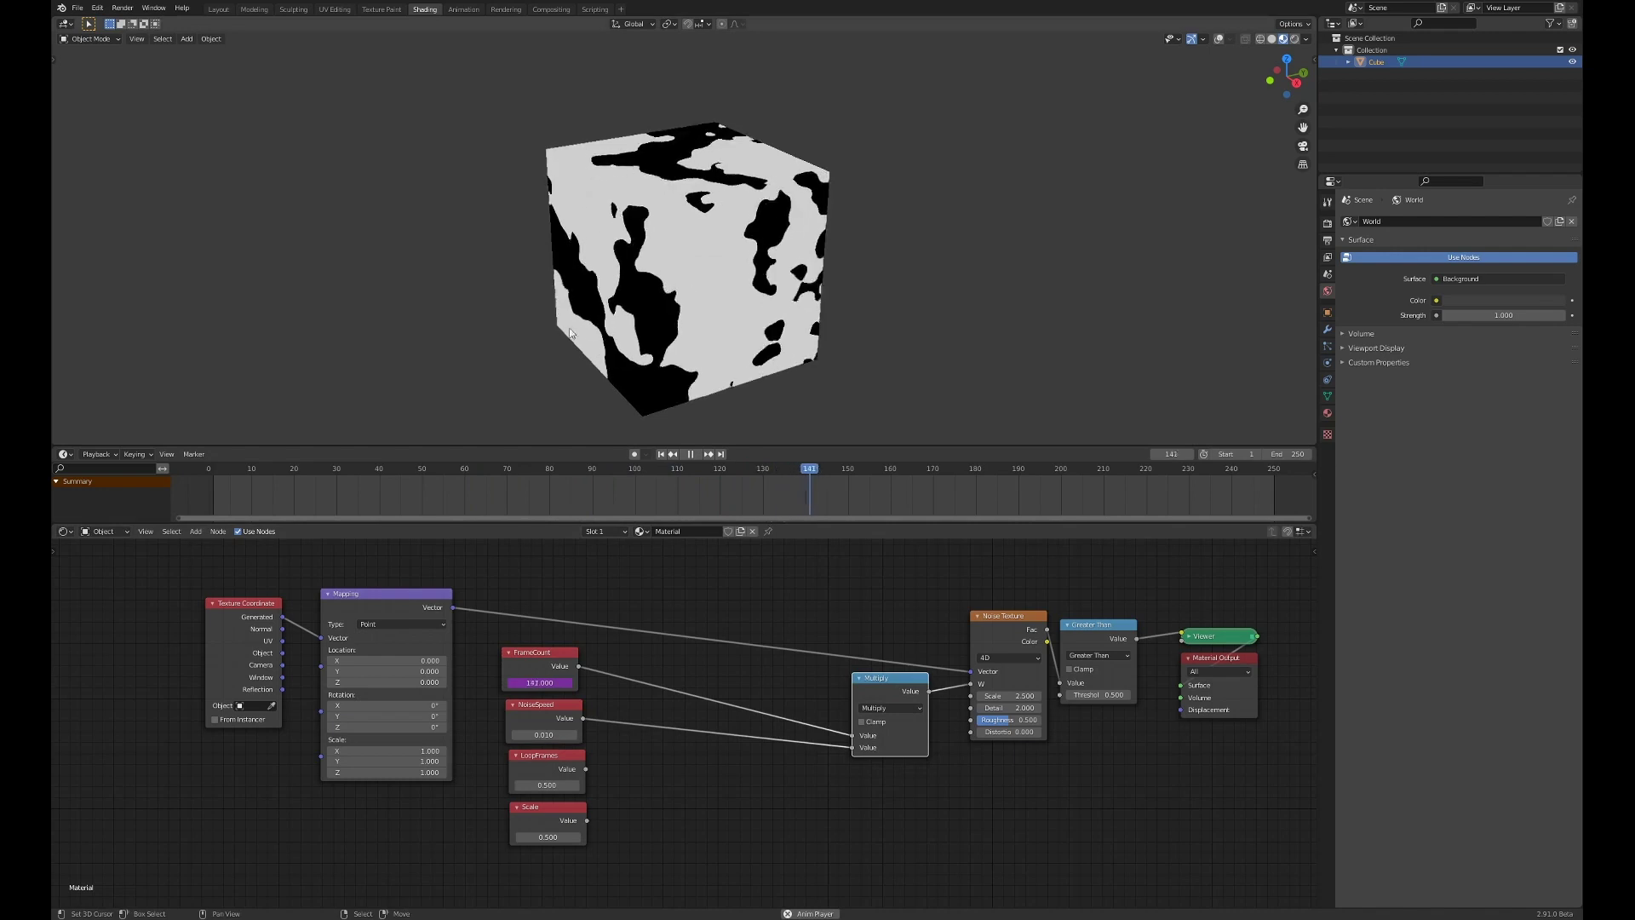
# Step: Stop playback and set the animation's end frame to 100
pyautogui.press('space')
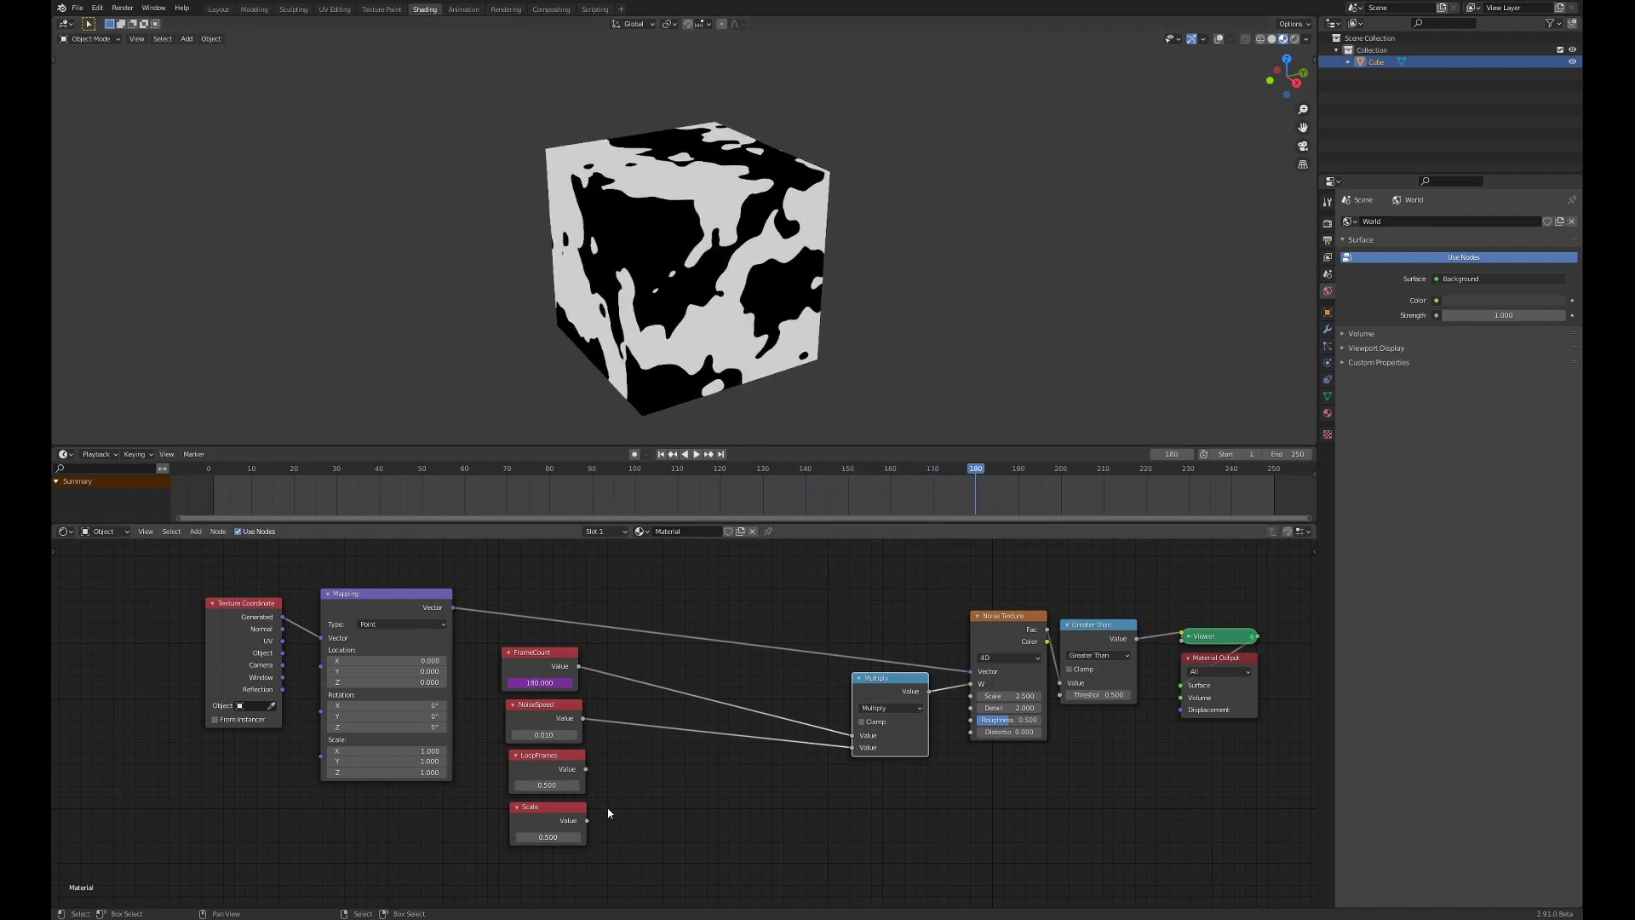
pyautogui.scroll(-2, 632, 729)
pyautogui.hscroll(3, 631, 730)
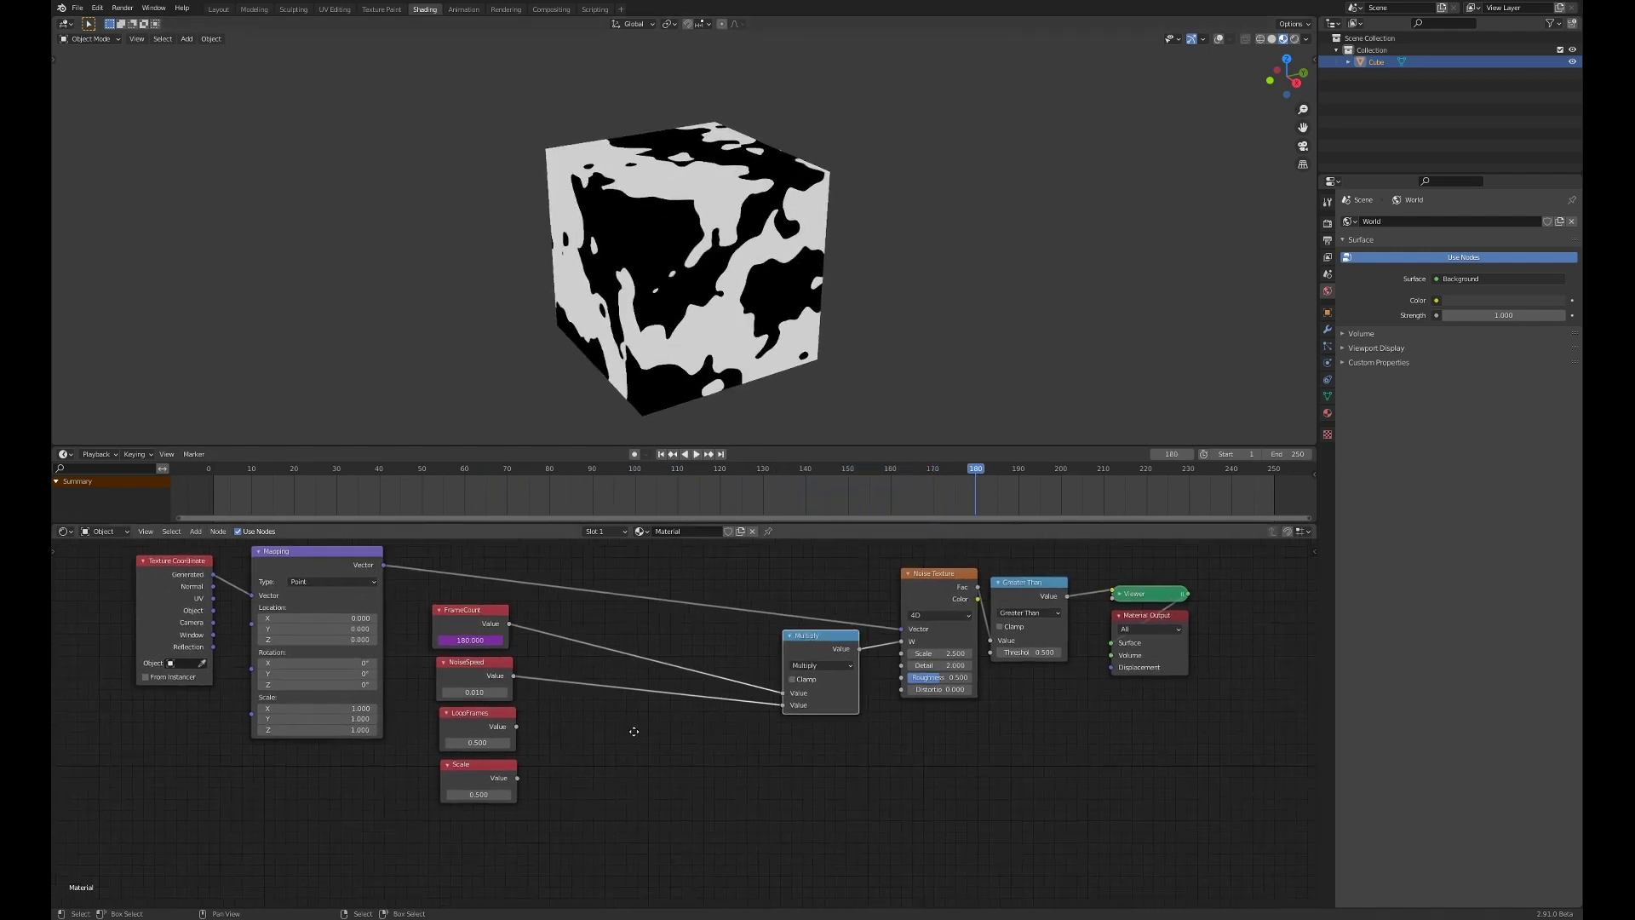
pyautogui.scroll(-1, 529, 743)
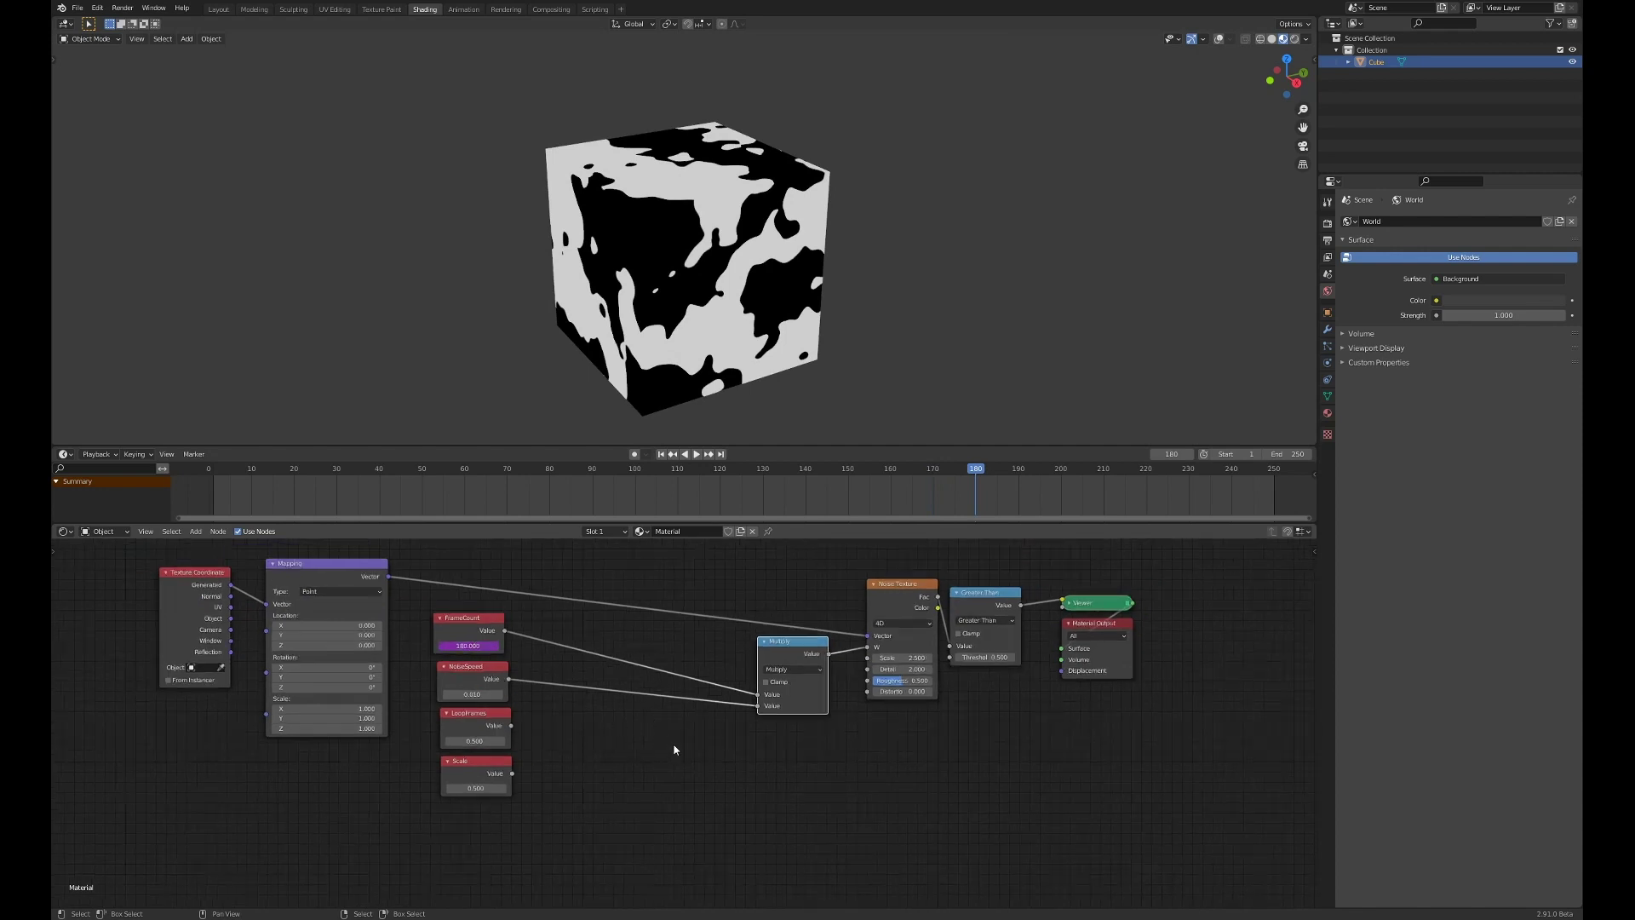
pyautogui.moveTo(347, 482); pyautogui.dragTo(415, 485, button='middle')
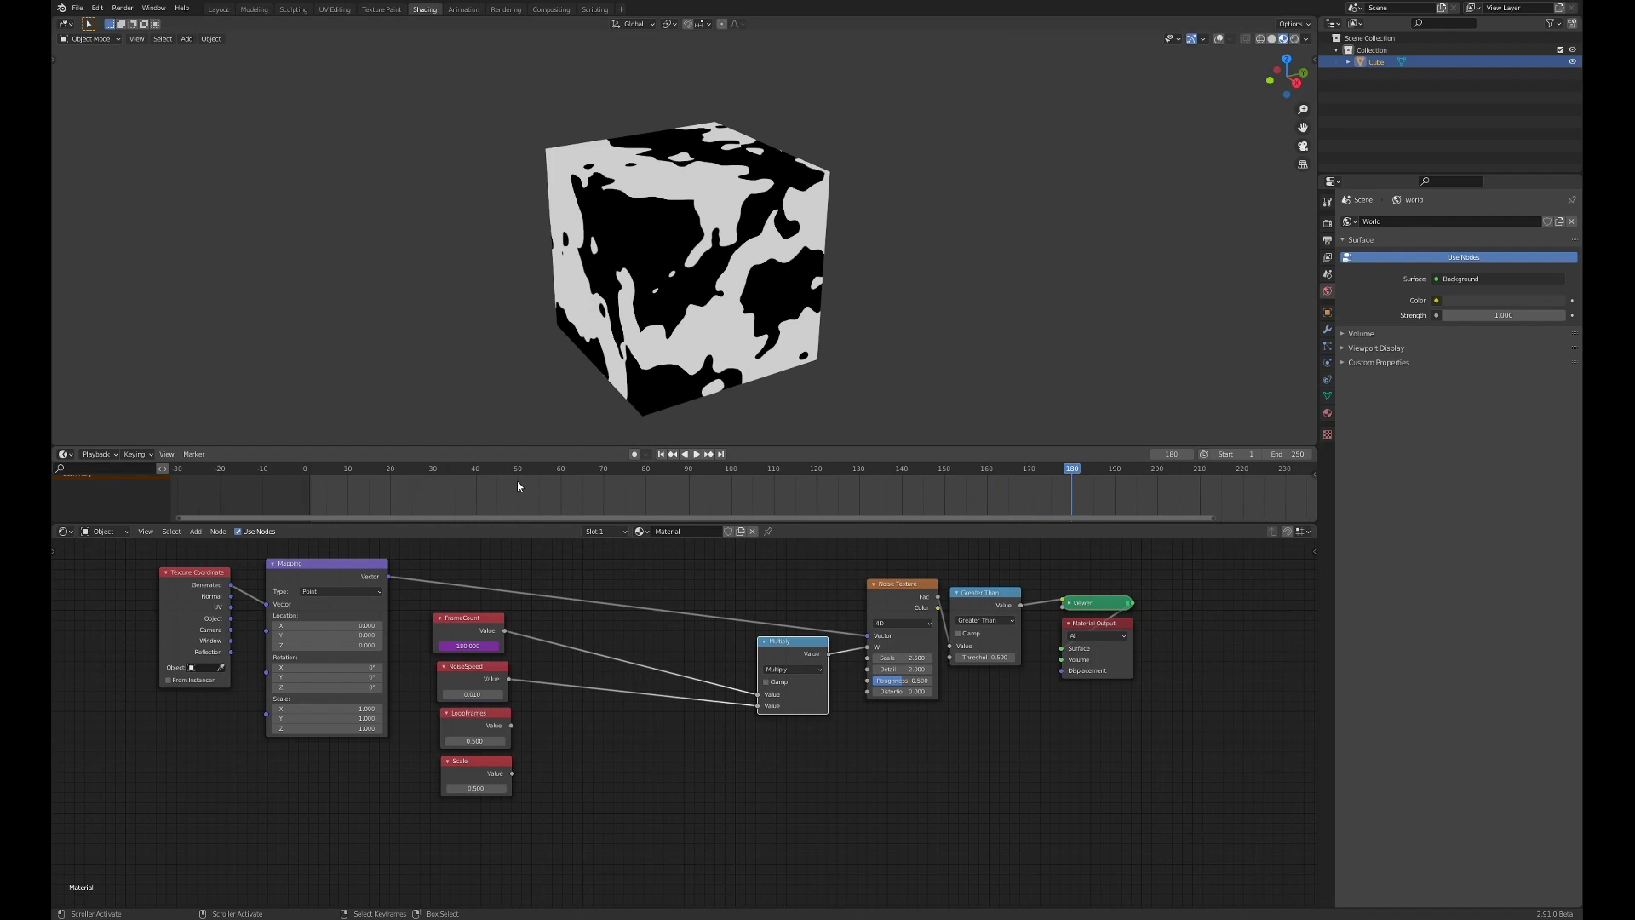
pyautogui.doubleClick(1269, 454)
pyautogui.press('BackSpace')
pyautogui.write('100')
pyautogui.press('Return')
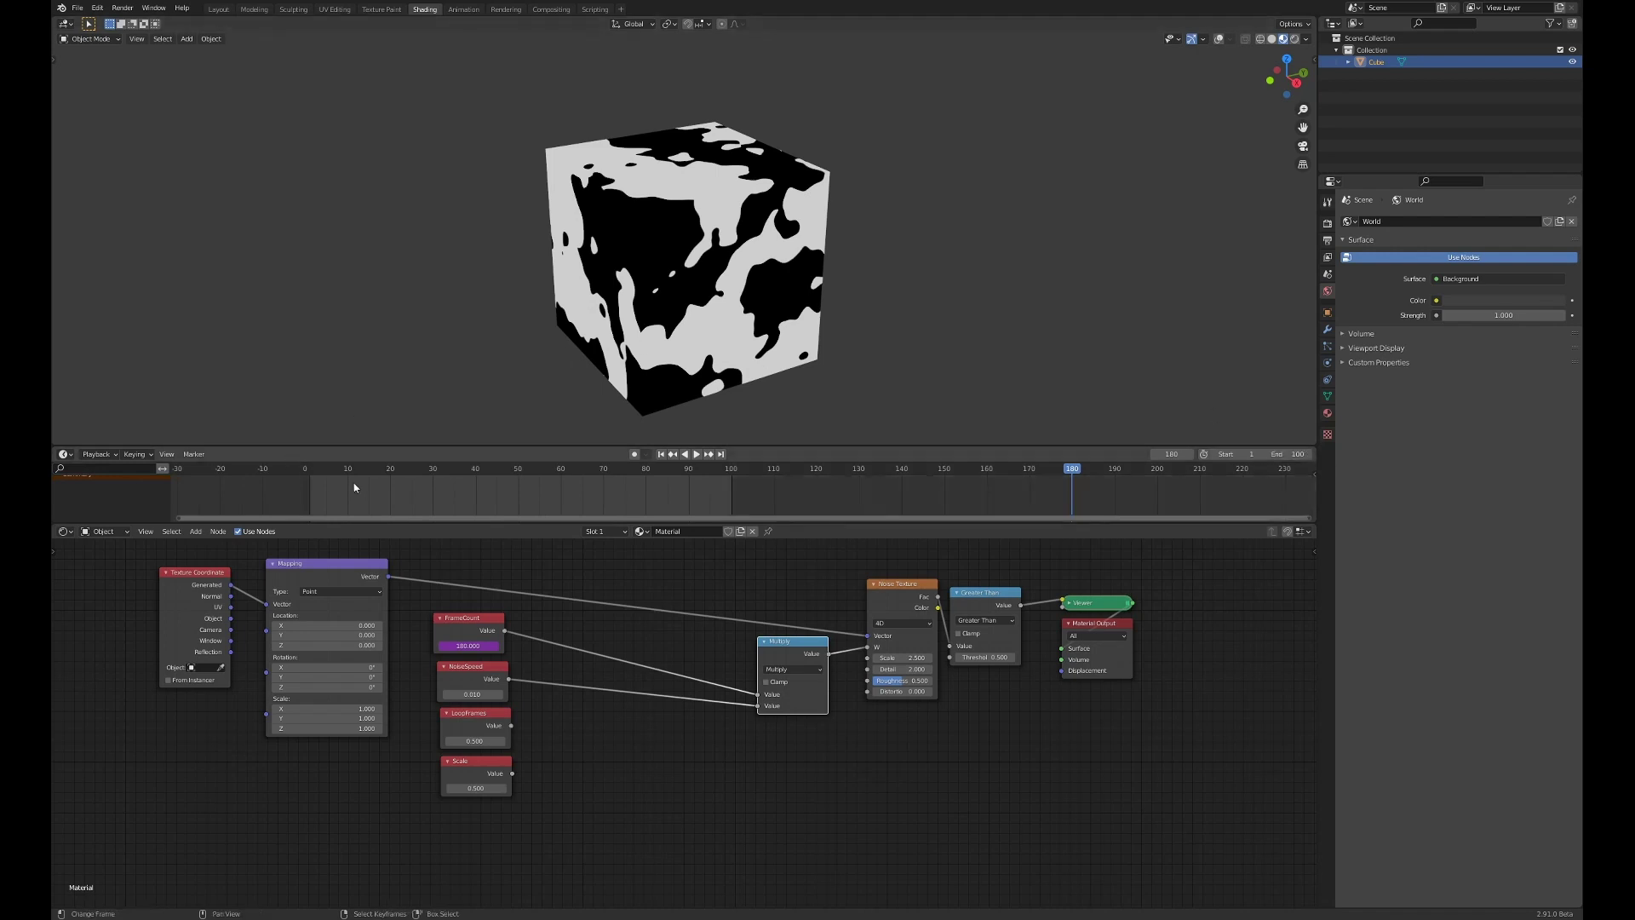
# Step: Compare the cube's noise at frames 1, 50 and 100, then play the end of the range
pyautogui.moveTo(320, 488); pyautogui.dragTo(735, 477)
pyautogui.scroll(3, 749, 489)
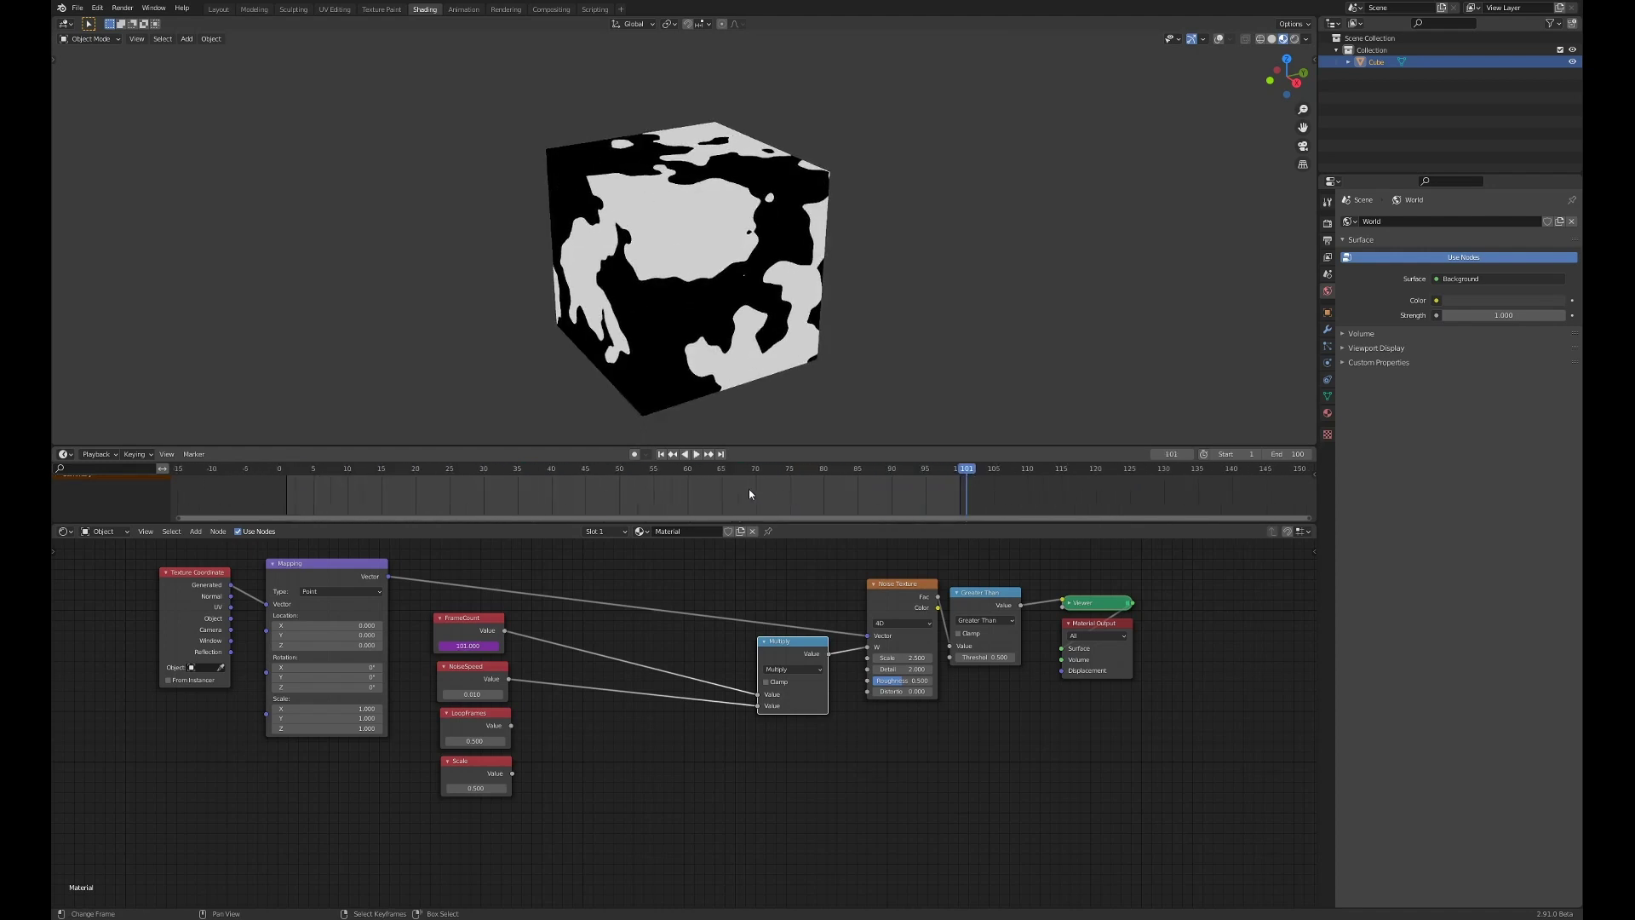
pyautogui.click(342, 483)
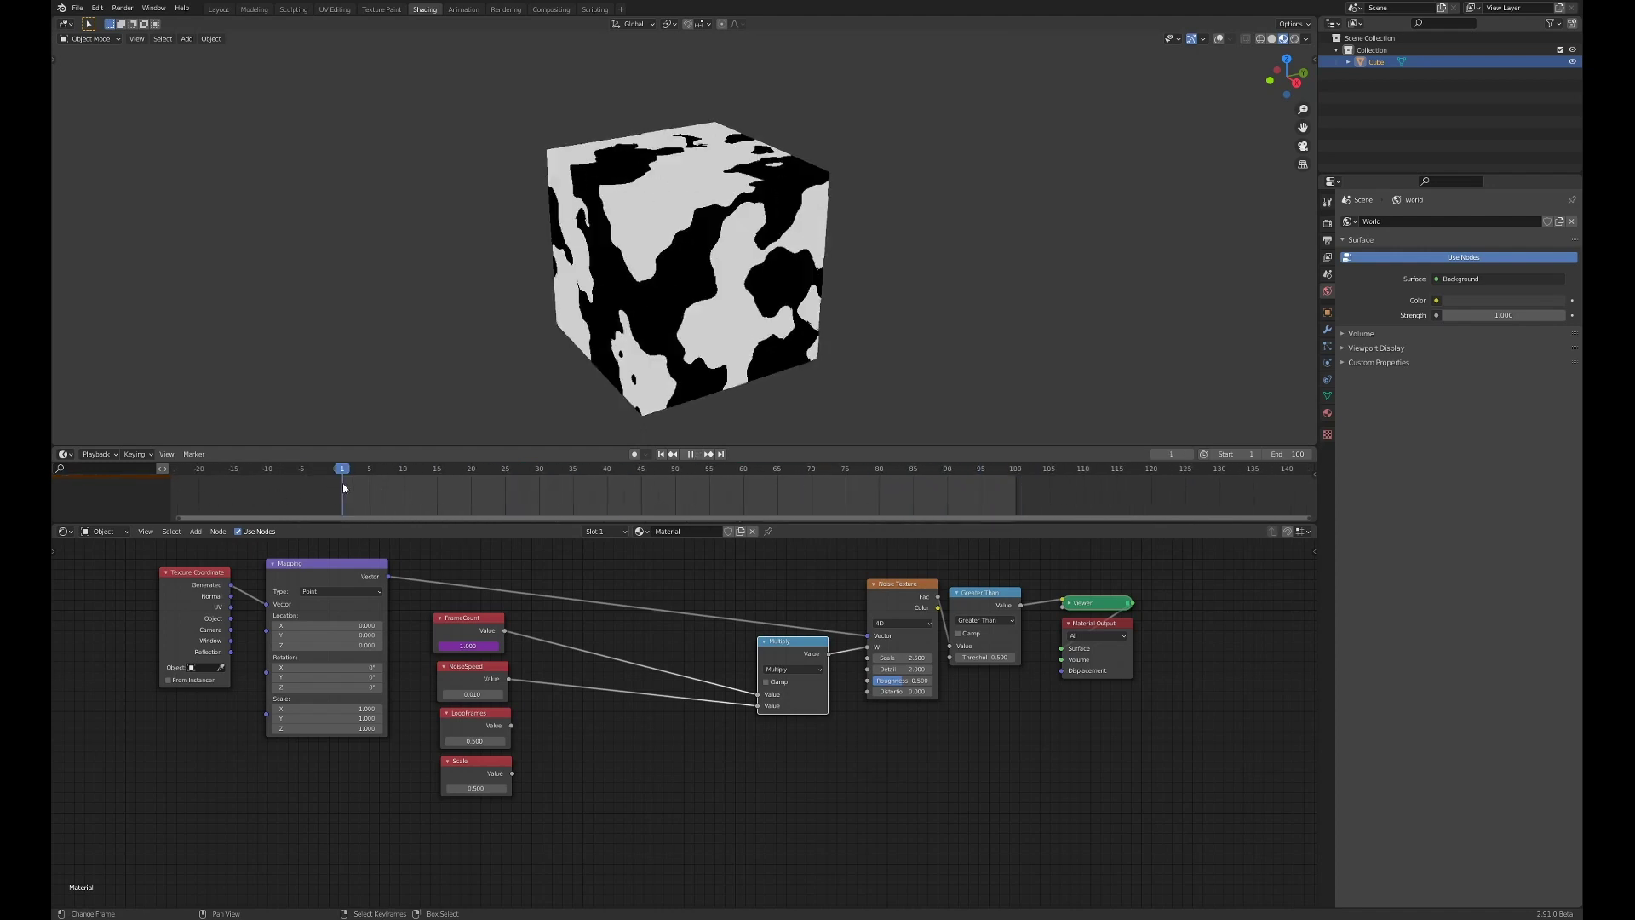
pyautogui.click(677, 484)
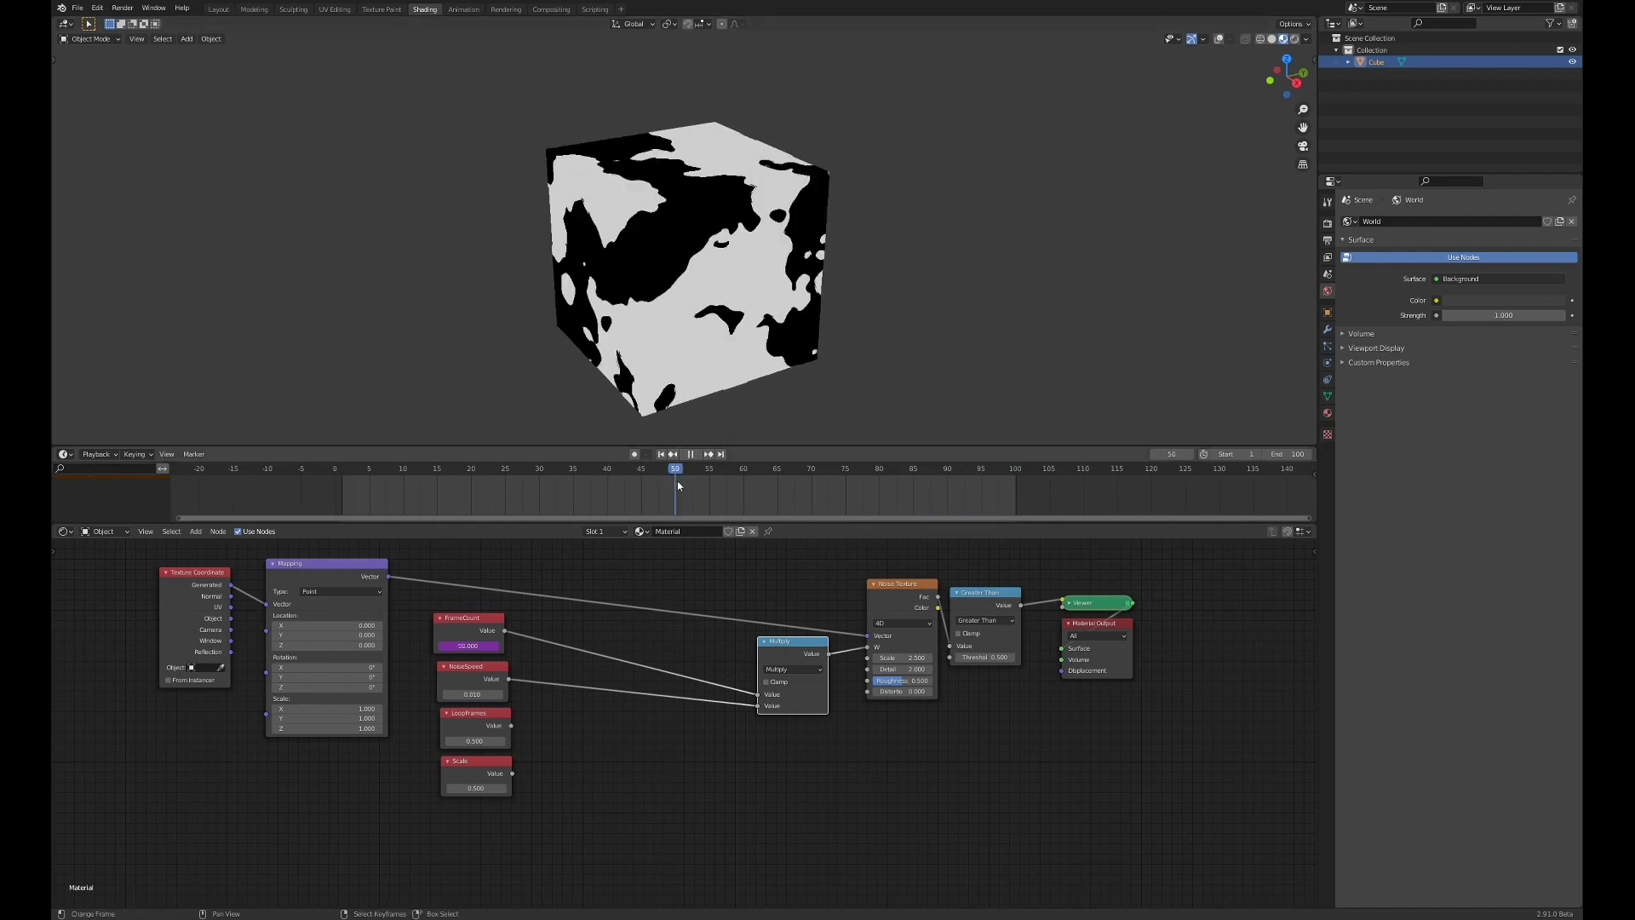
pyautogui.click(1019, 480)
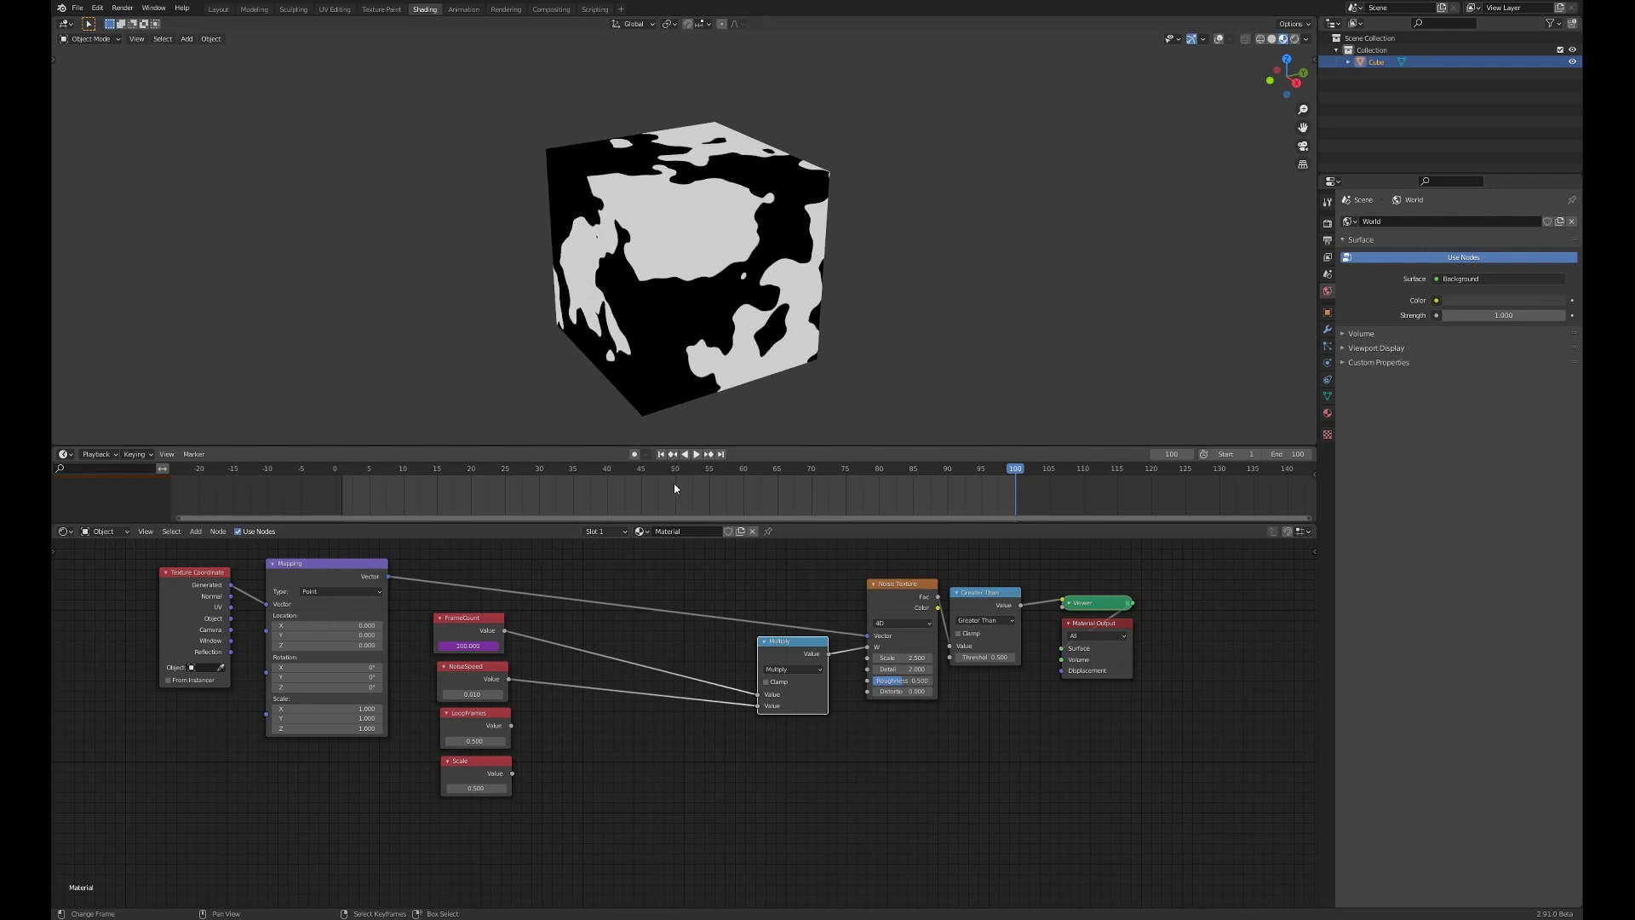
pyautogui.click(675, 484)
pyautogui.click(988, 482)
pyautogui.press('space')
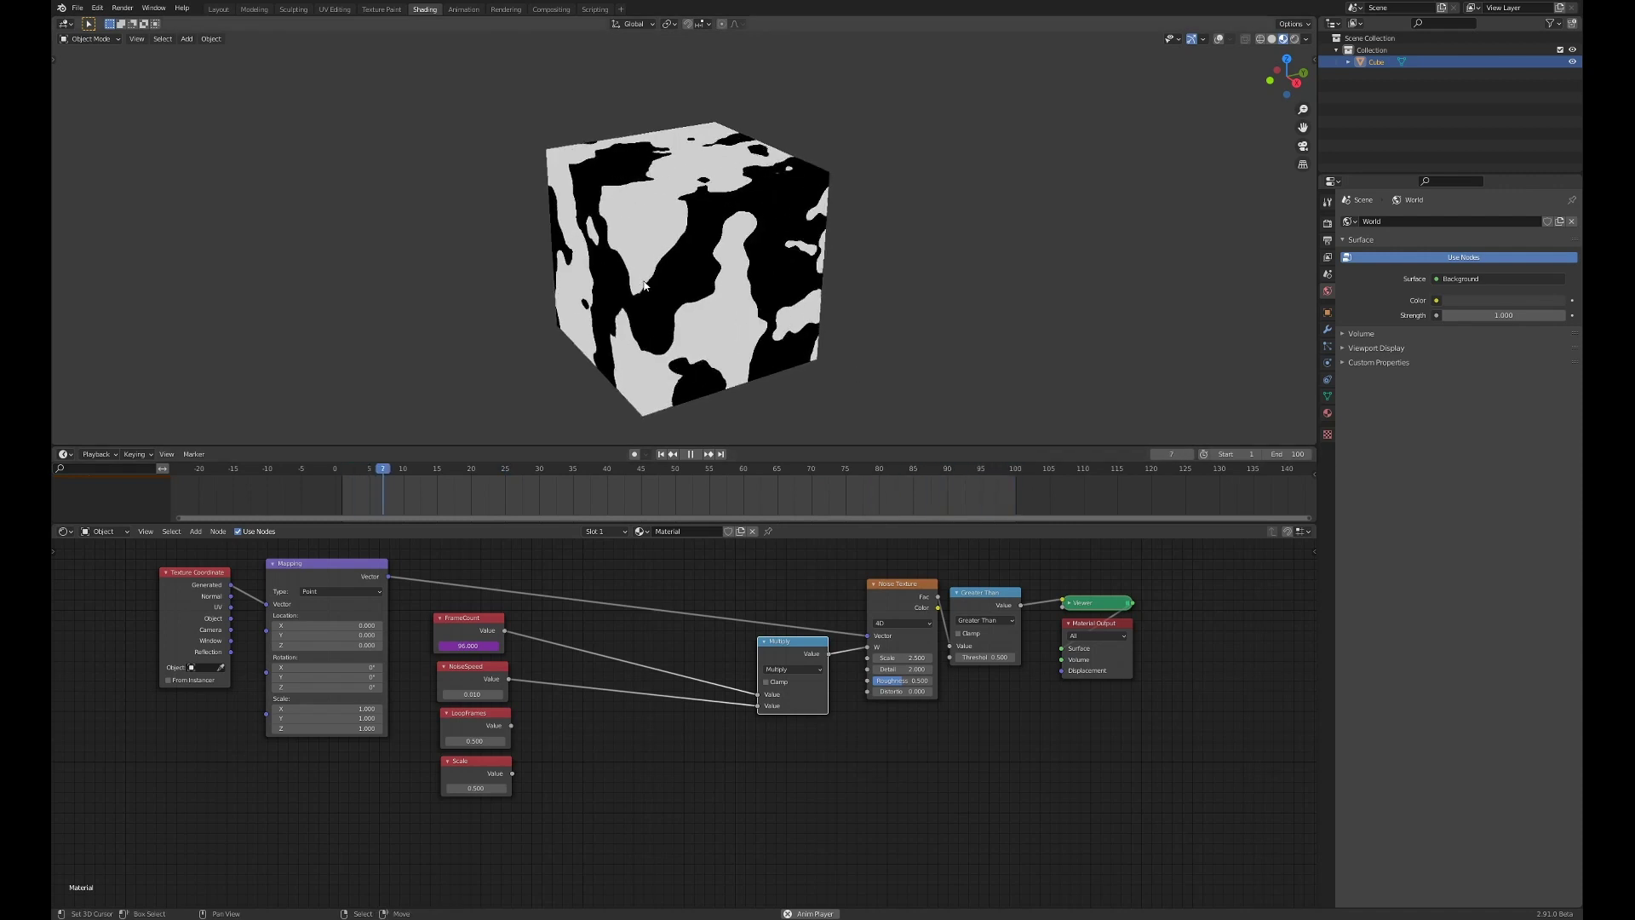
pyautogui.press('space')
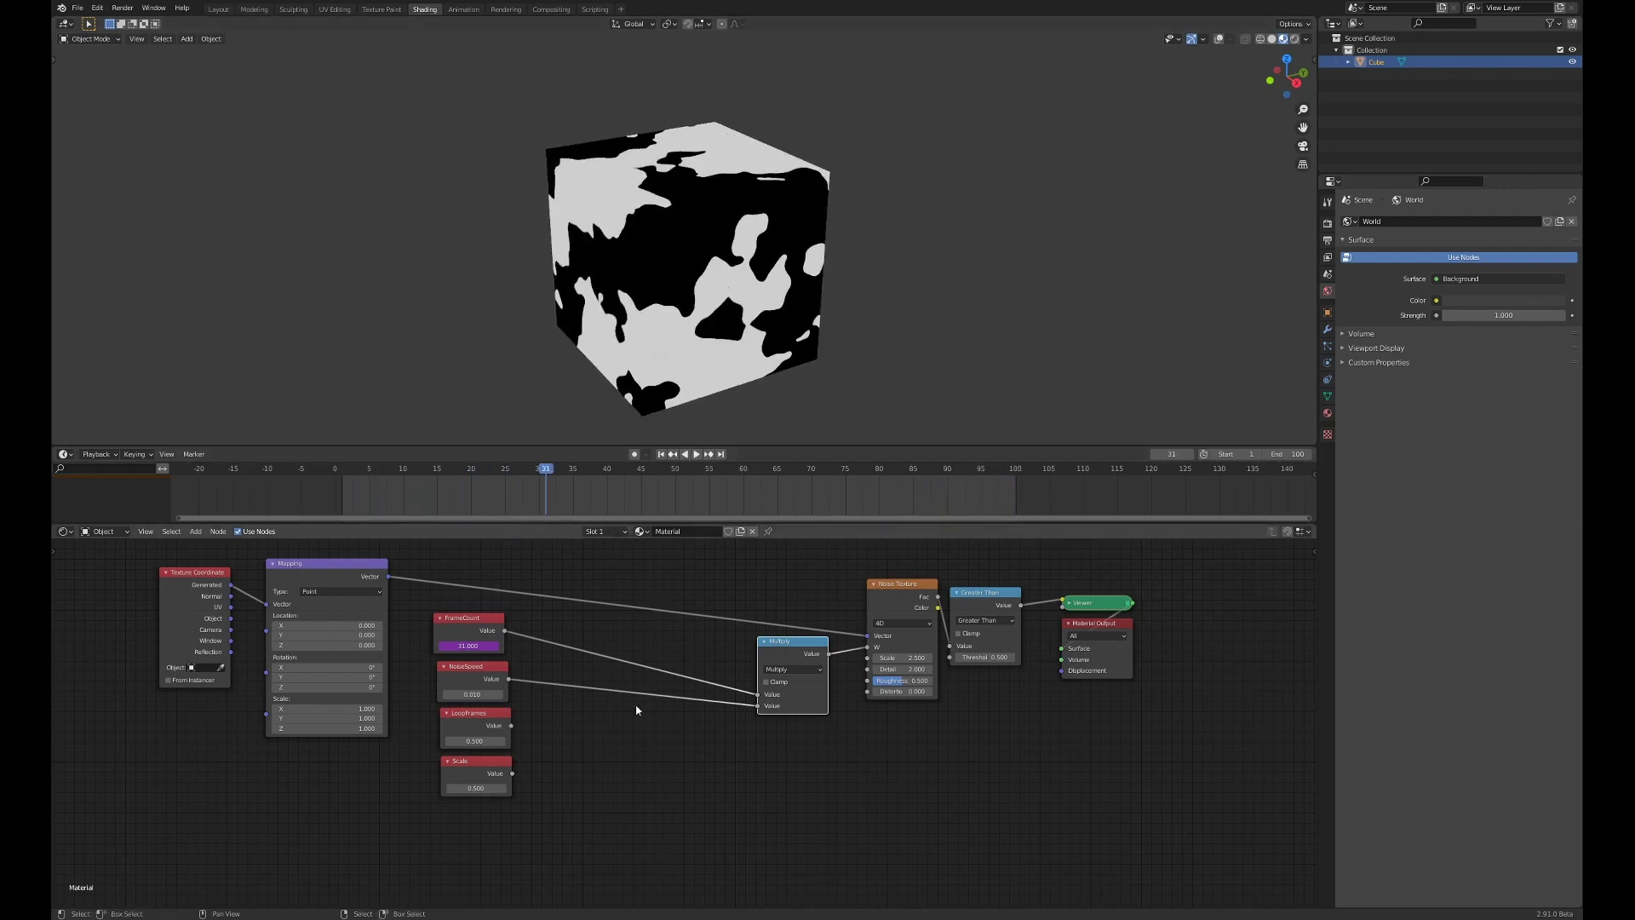
pyautogui.hotkey('shift', 'a')
pyautogui.moveTo(606, 780)
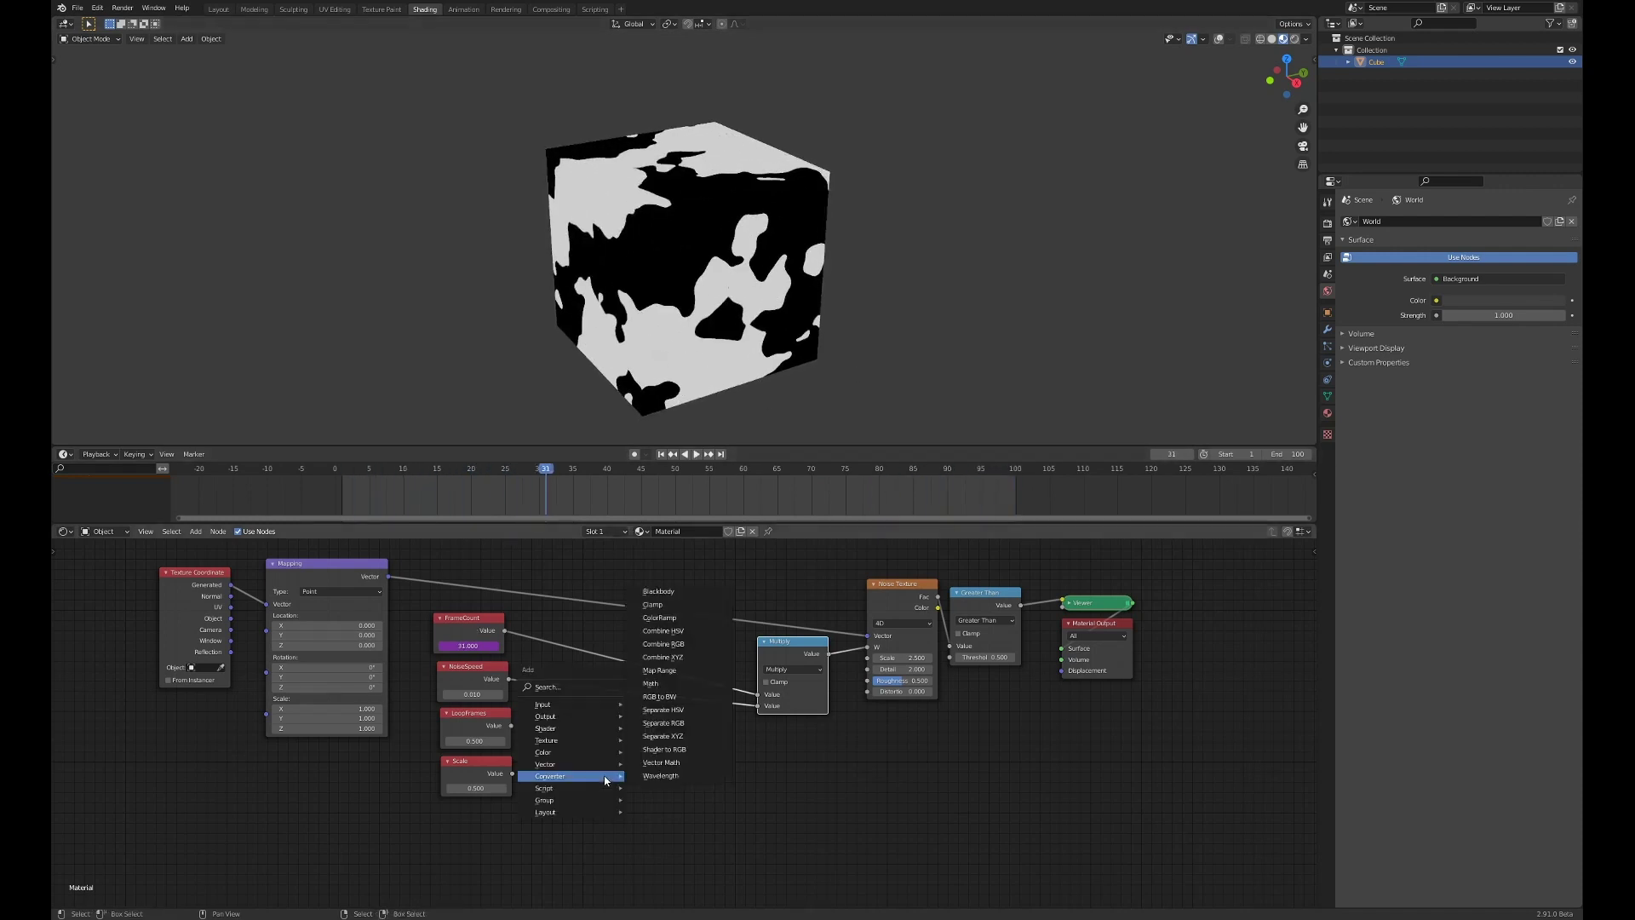
# Step: Add a Modulo Math node with FrameCount as its first input and divisor 1
pyautogui.click(652, 685)
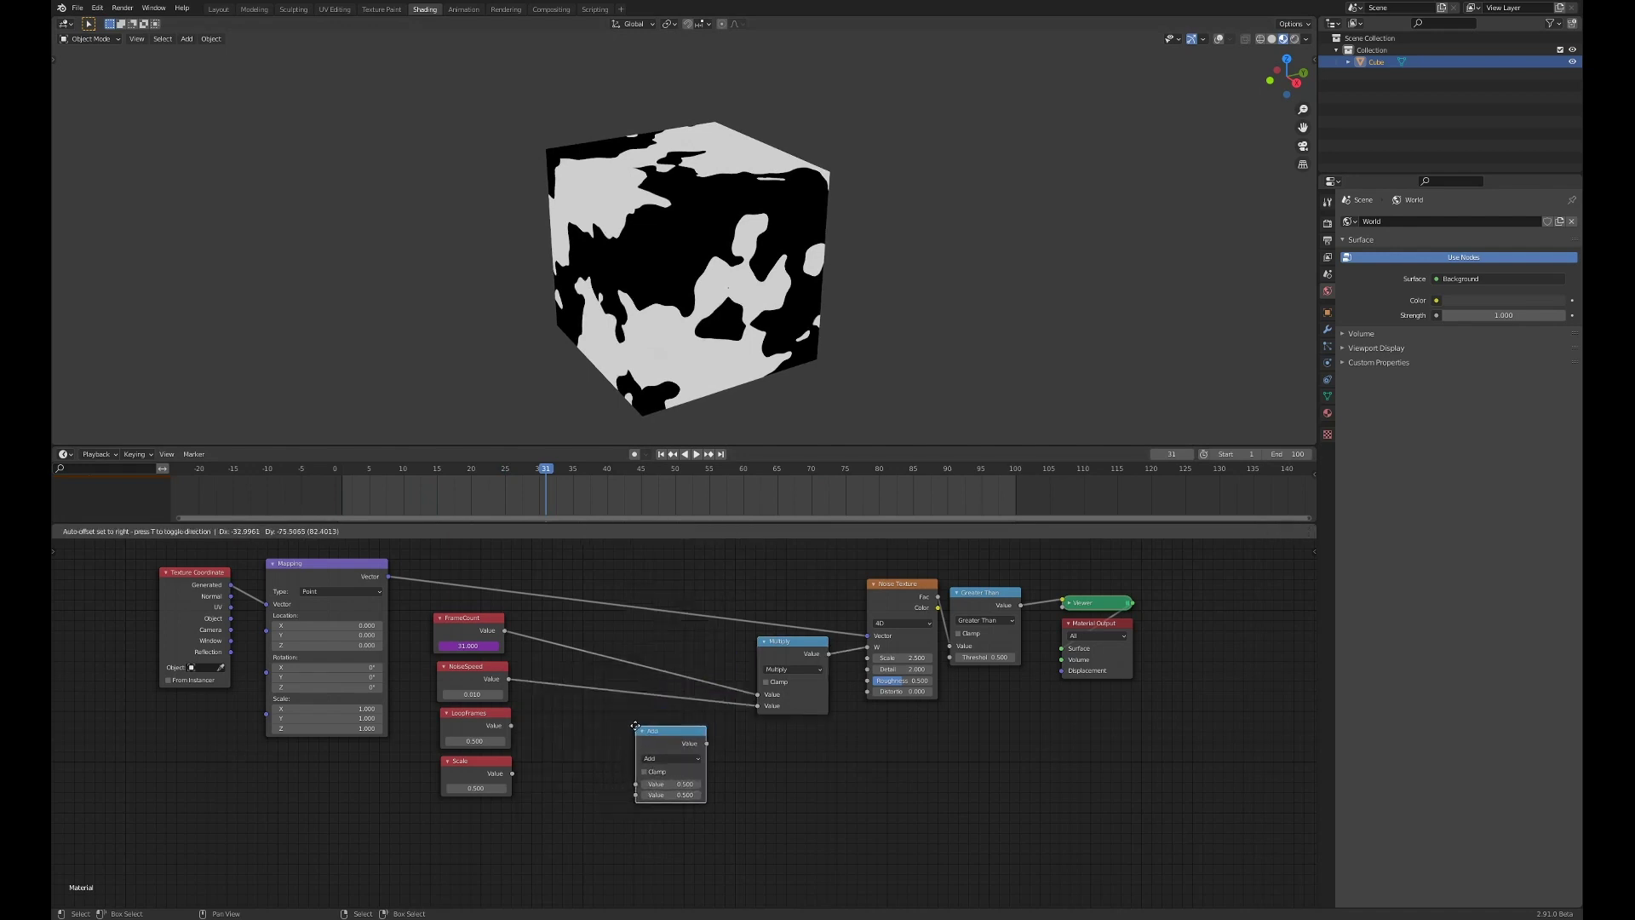
pyautogui.click(655, 758)
pyautogui.click(655, 759)
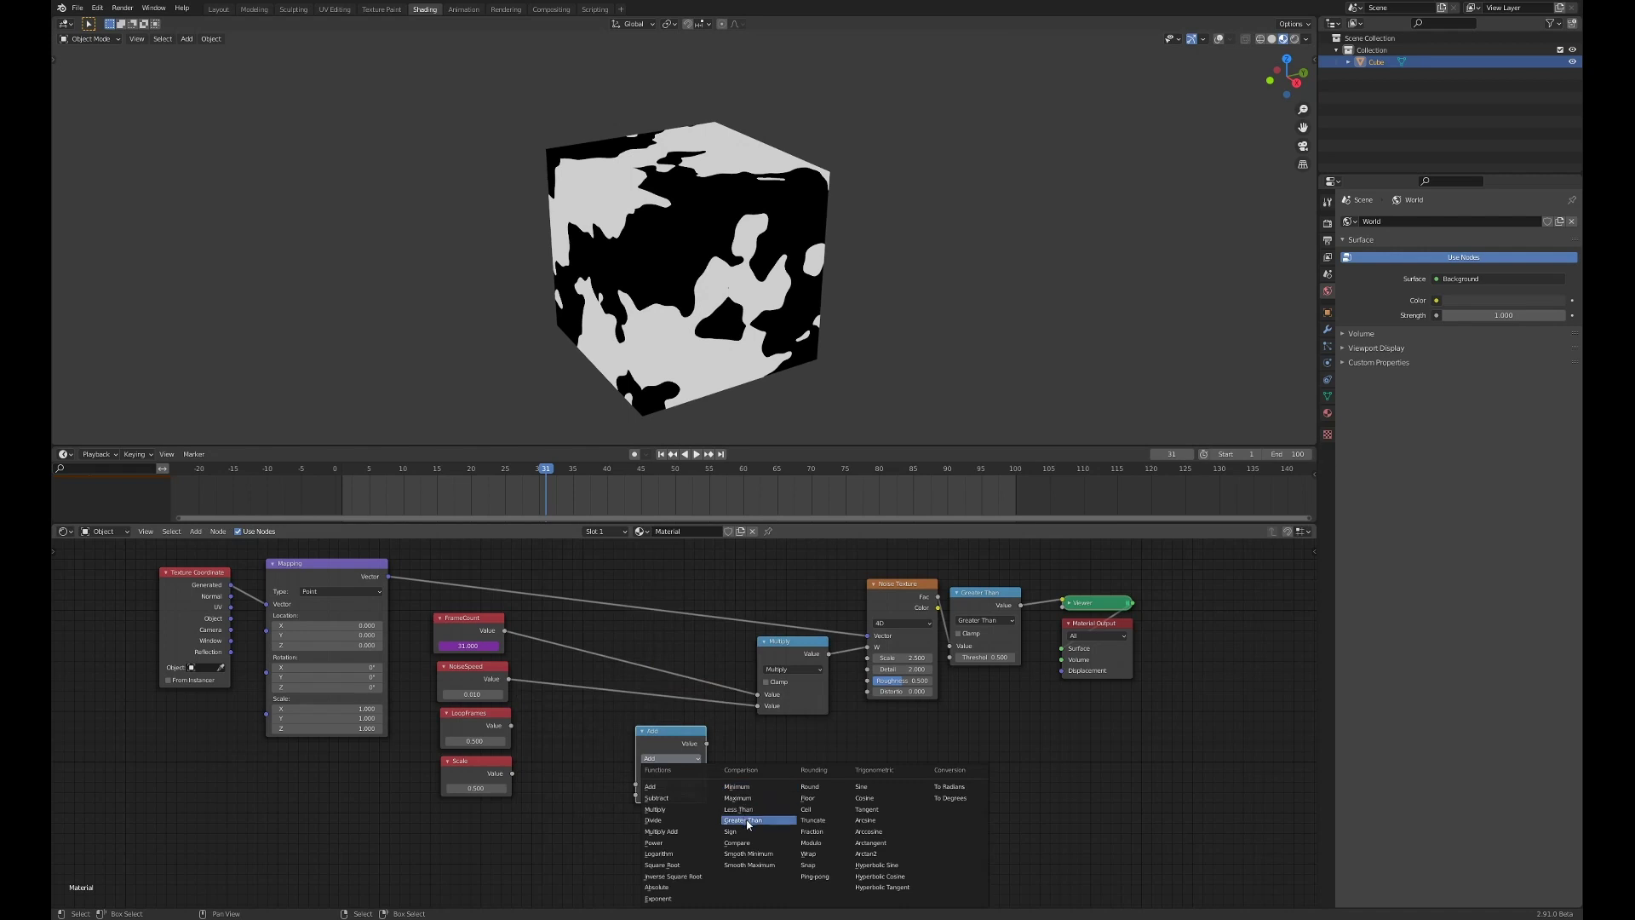
pyautogui.click(810, 843)
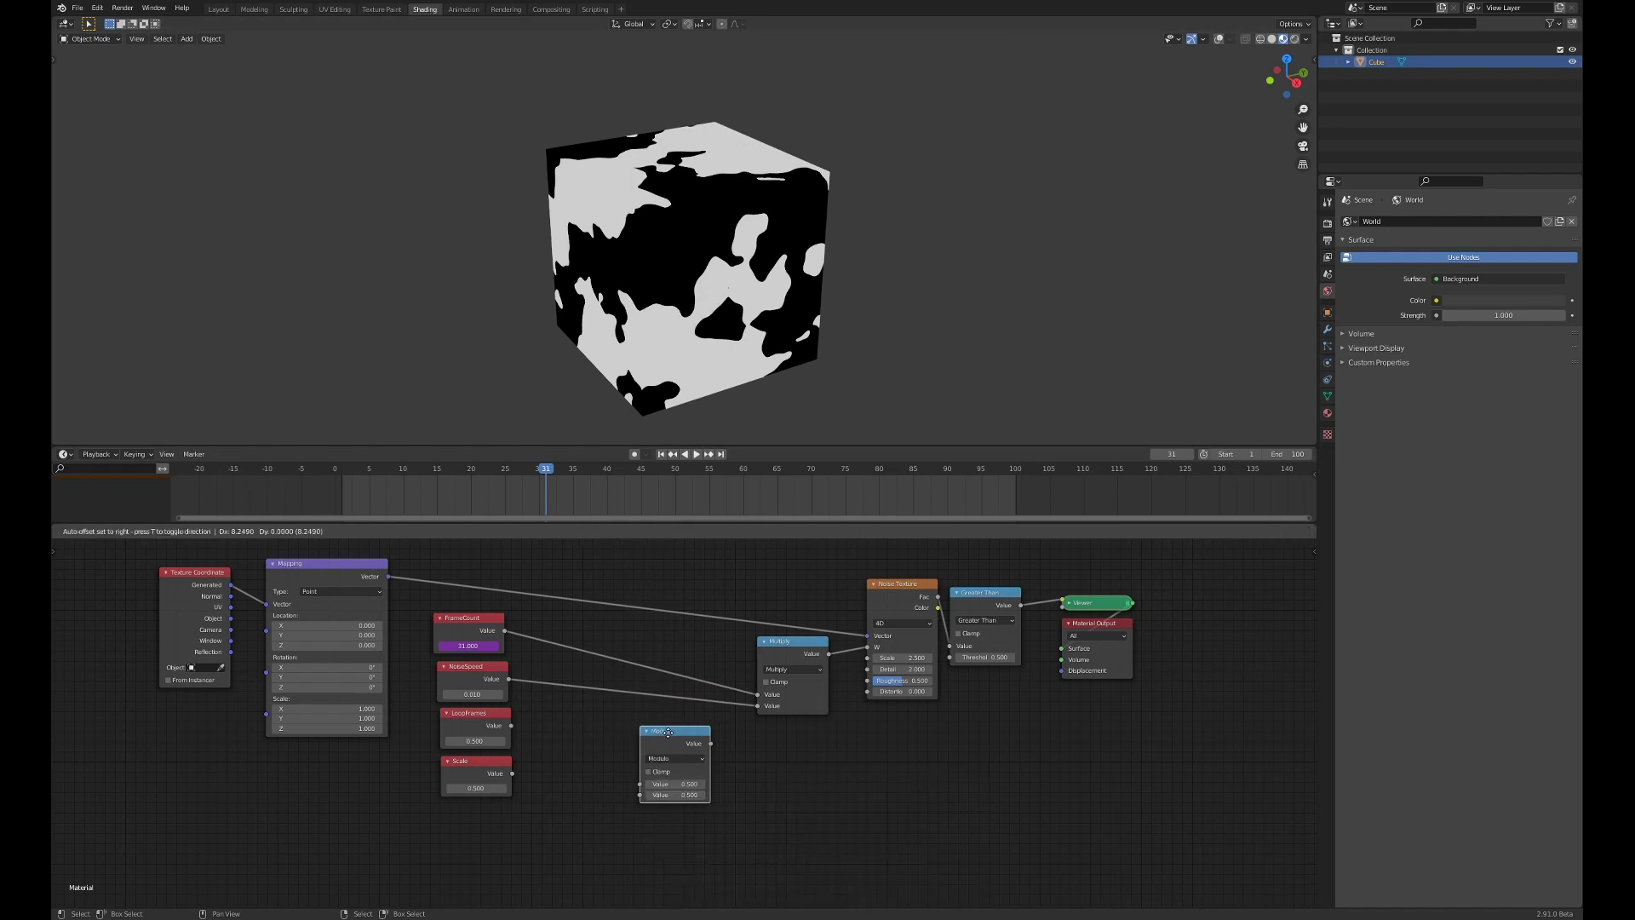
pyautogui.moveTo(663, 731); pyautogui.dragTo(675, 733)
pyautogui.moveTo(504, 630); pyautogui.dragTo(647, 786)
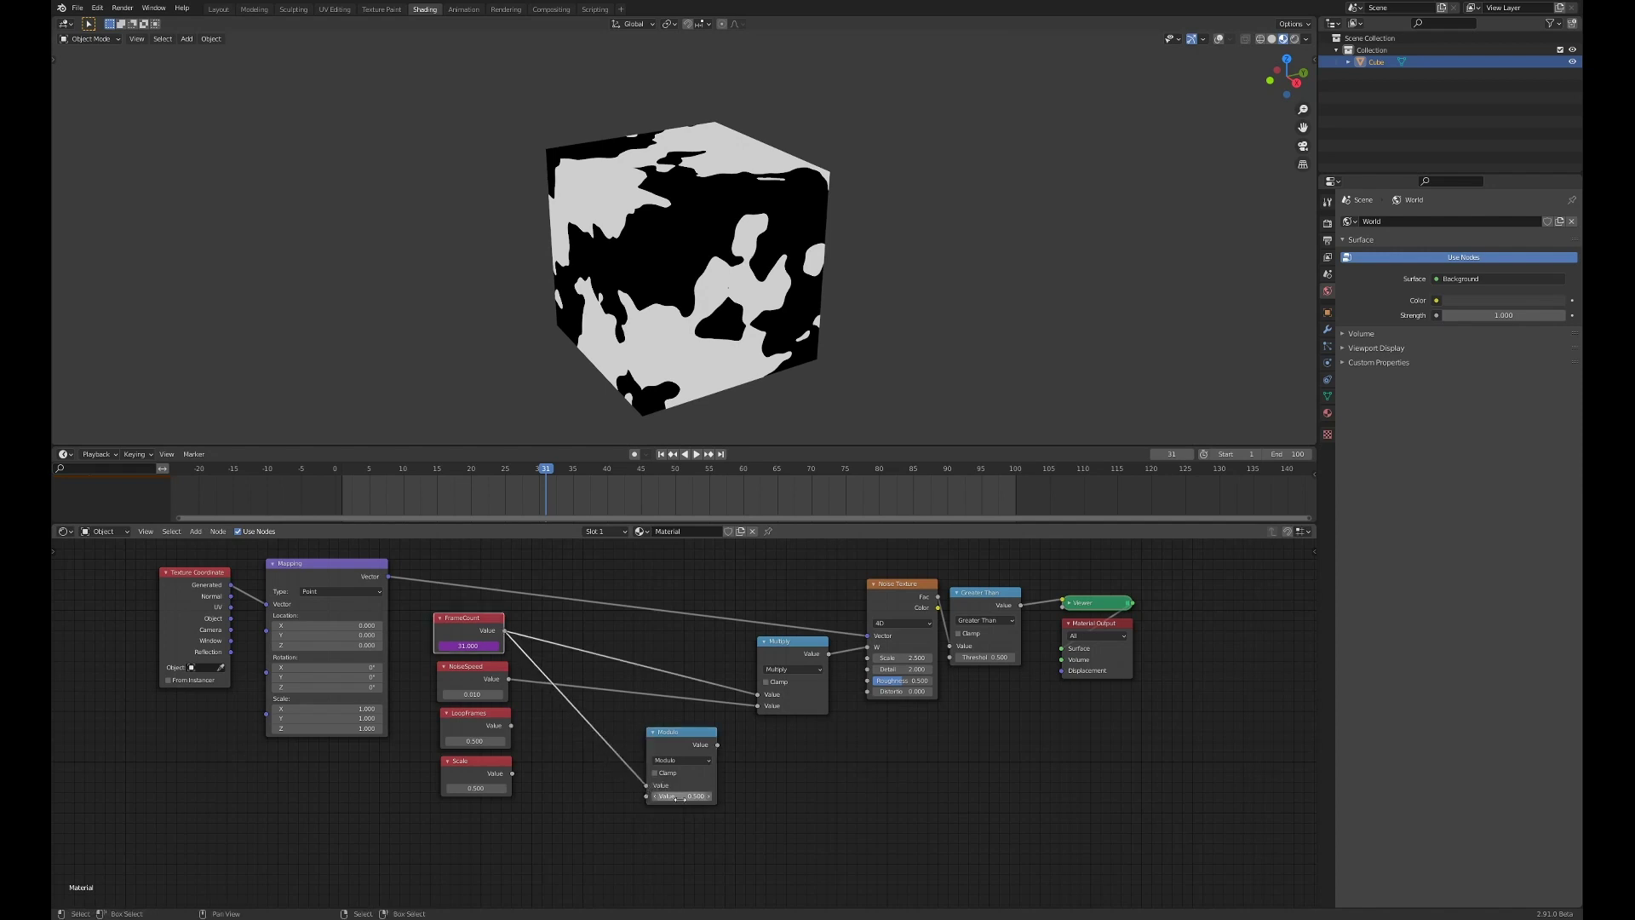
pyautogui.click(679, 799)
pyautogui.write('1')
pyautogui.press('Return')
# Step: Link LoopFrames to the Modulo divisor and set LoopFrames to 50
pyautogui.moveTo(512, 725); pyautogui.dragTo(650, 799)
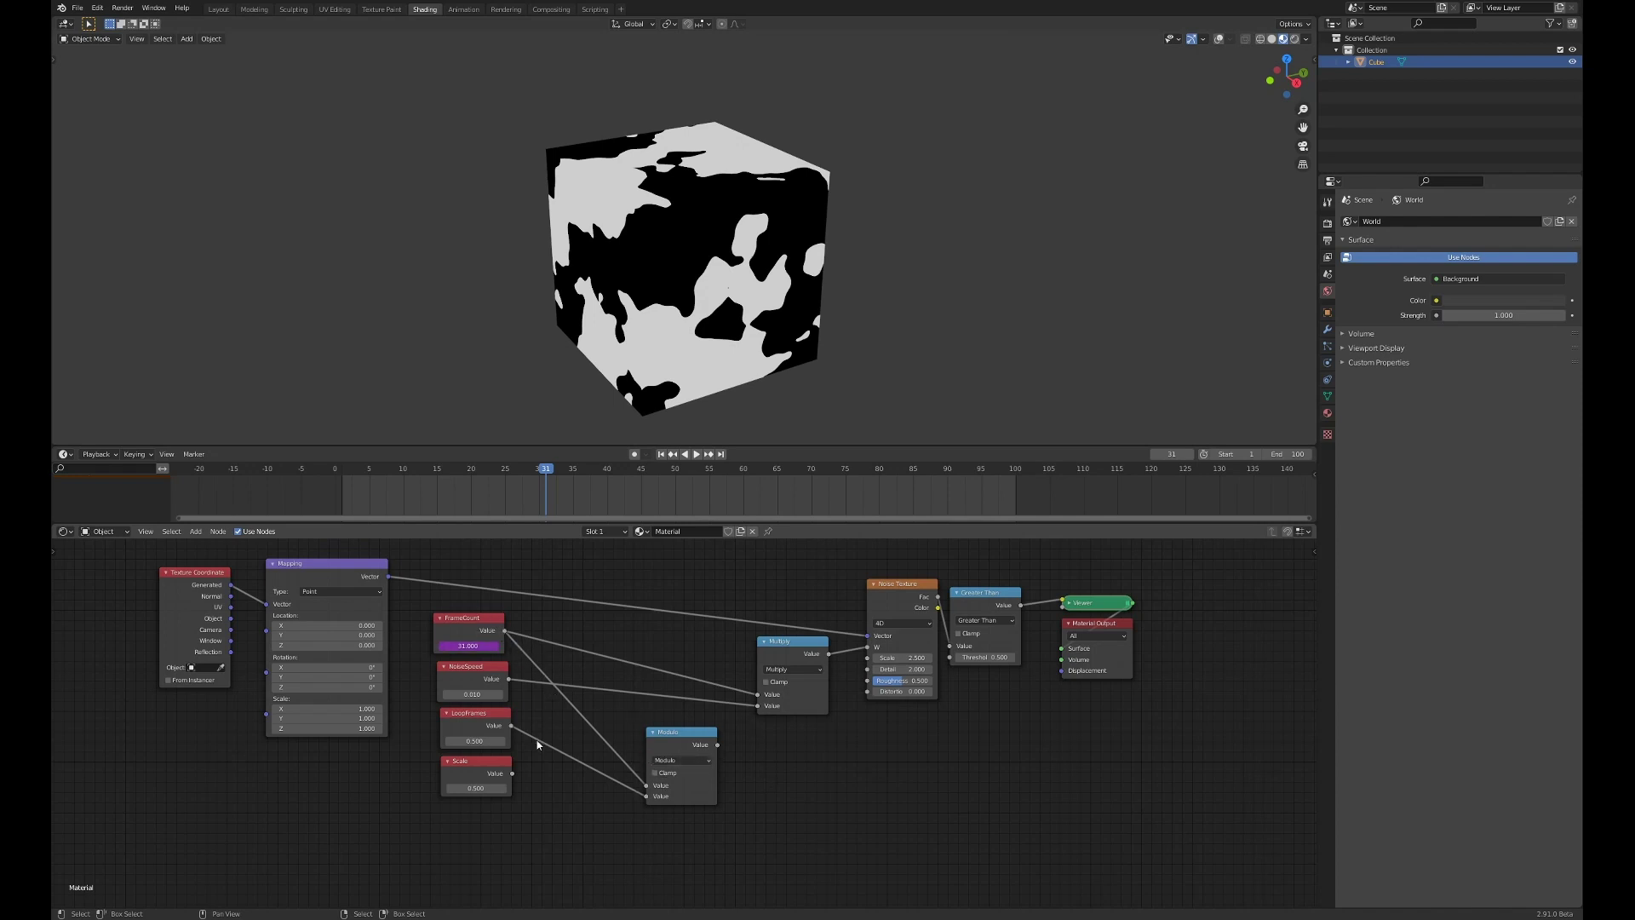
pyautogui.click(476, 739)
pyautogui.write('50')
pyautogui.press('Return')
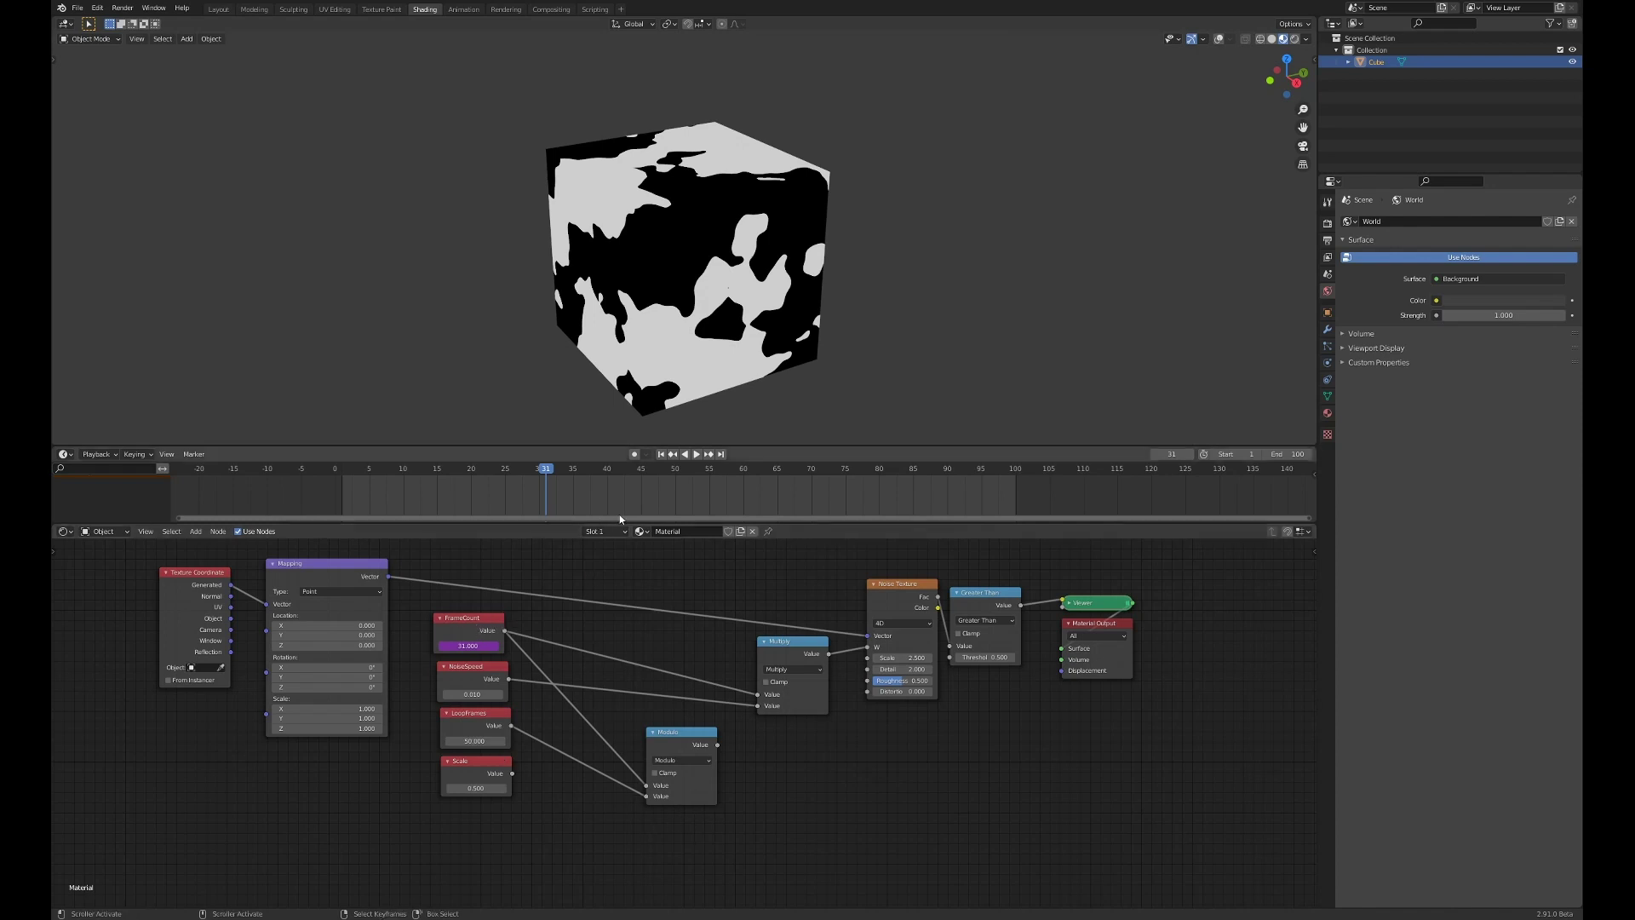
# Step: Play from frame 83 and route the Modulo result into the Multiply node's second input
pyautogui.click(868, 492)
pyautogui.press('space')
pyautogui.press('space')
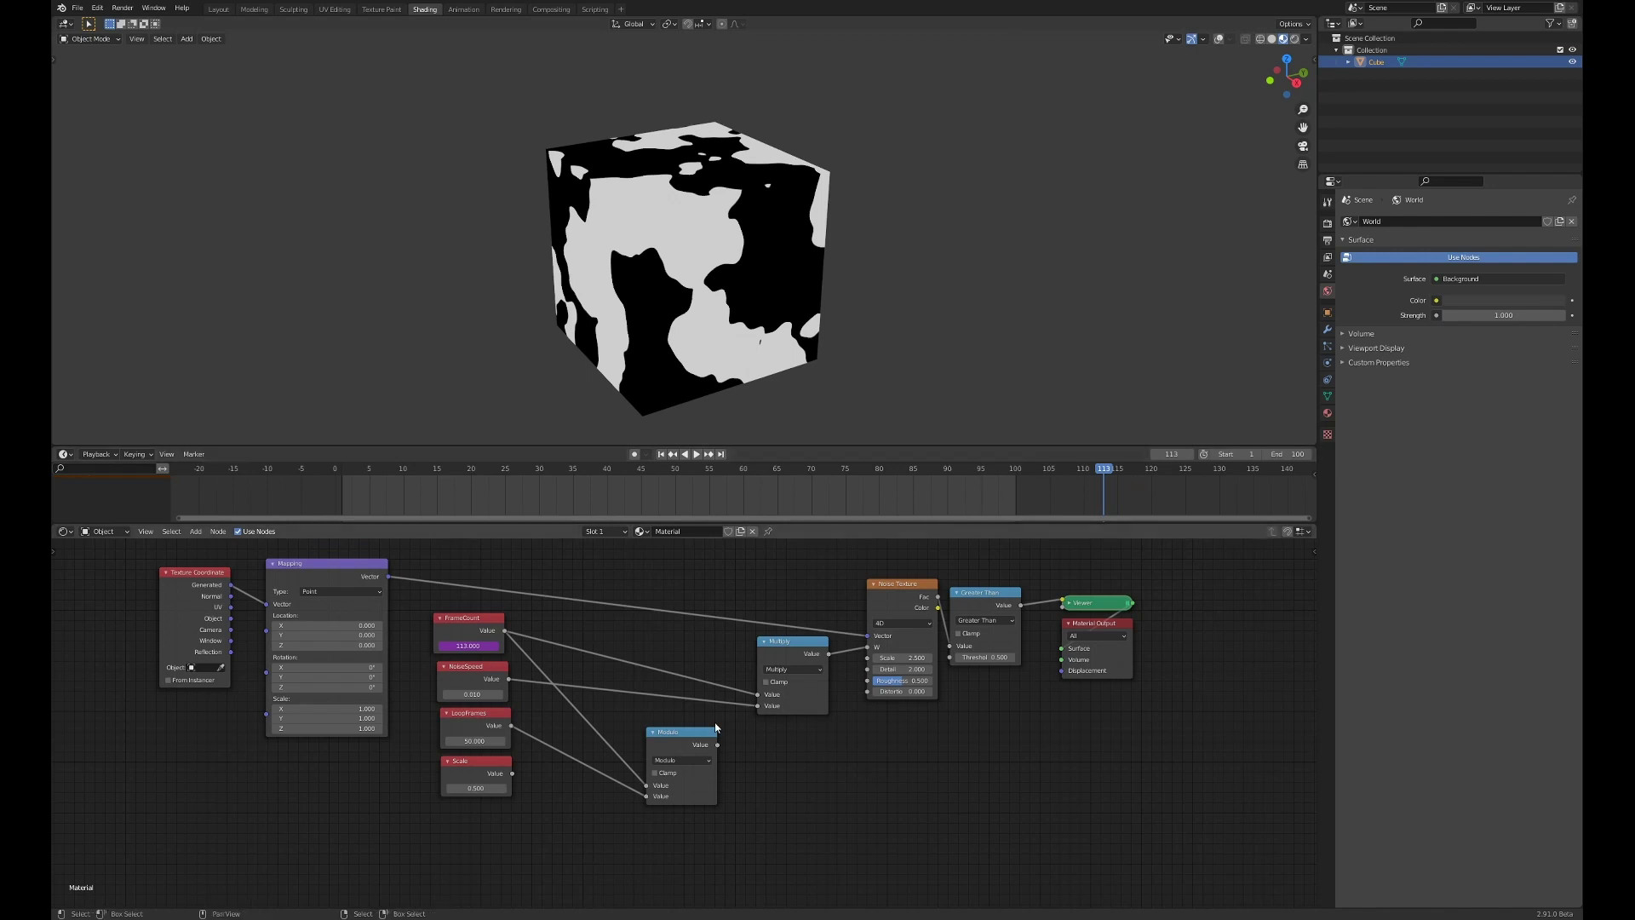
pyautogui.moveTo(704, 733); pyautogui.dragTo(646, 718)
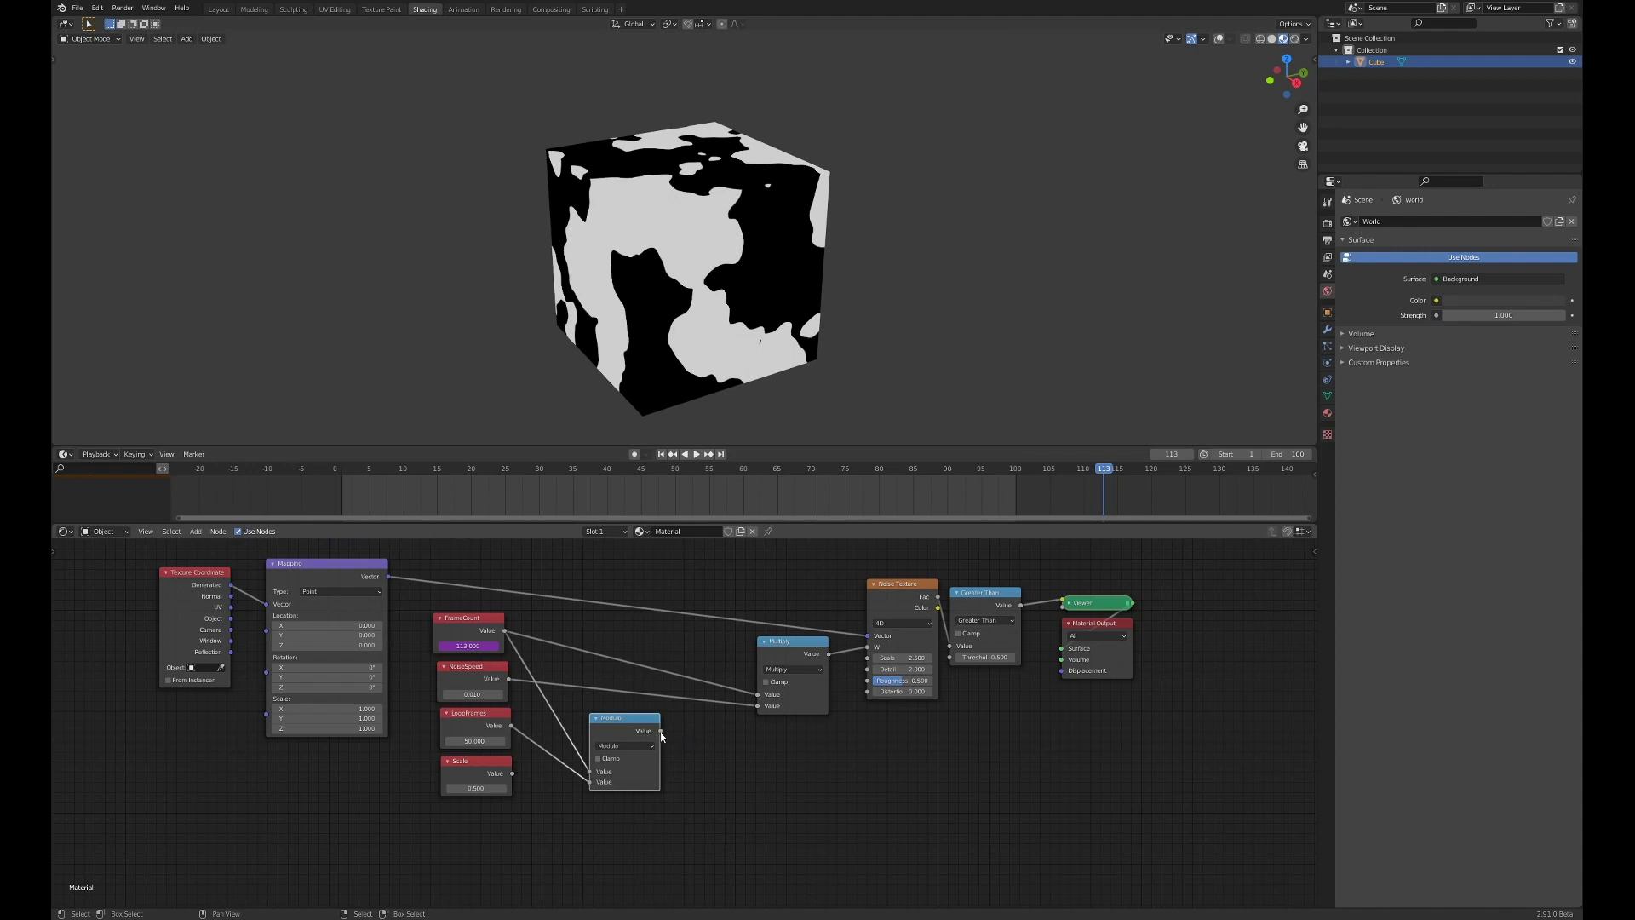
pyautogui.moveTo(660, 731); pyautogui.dragTo(758, 704)
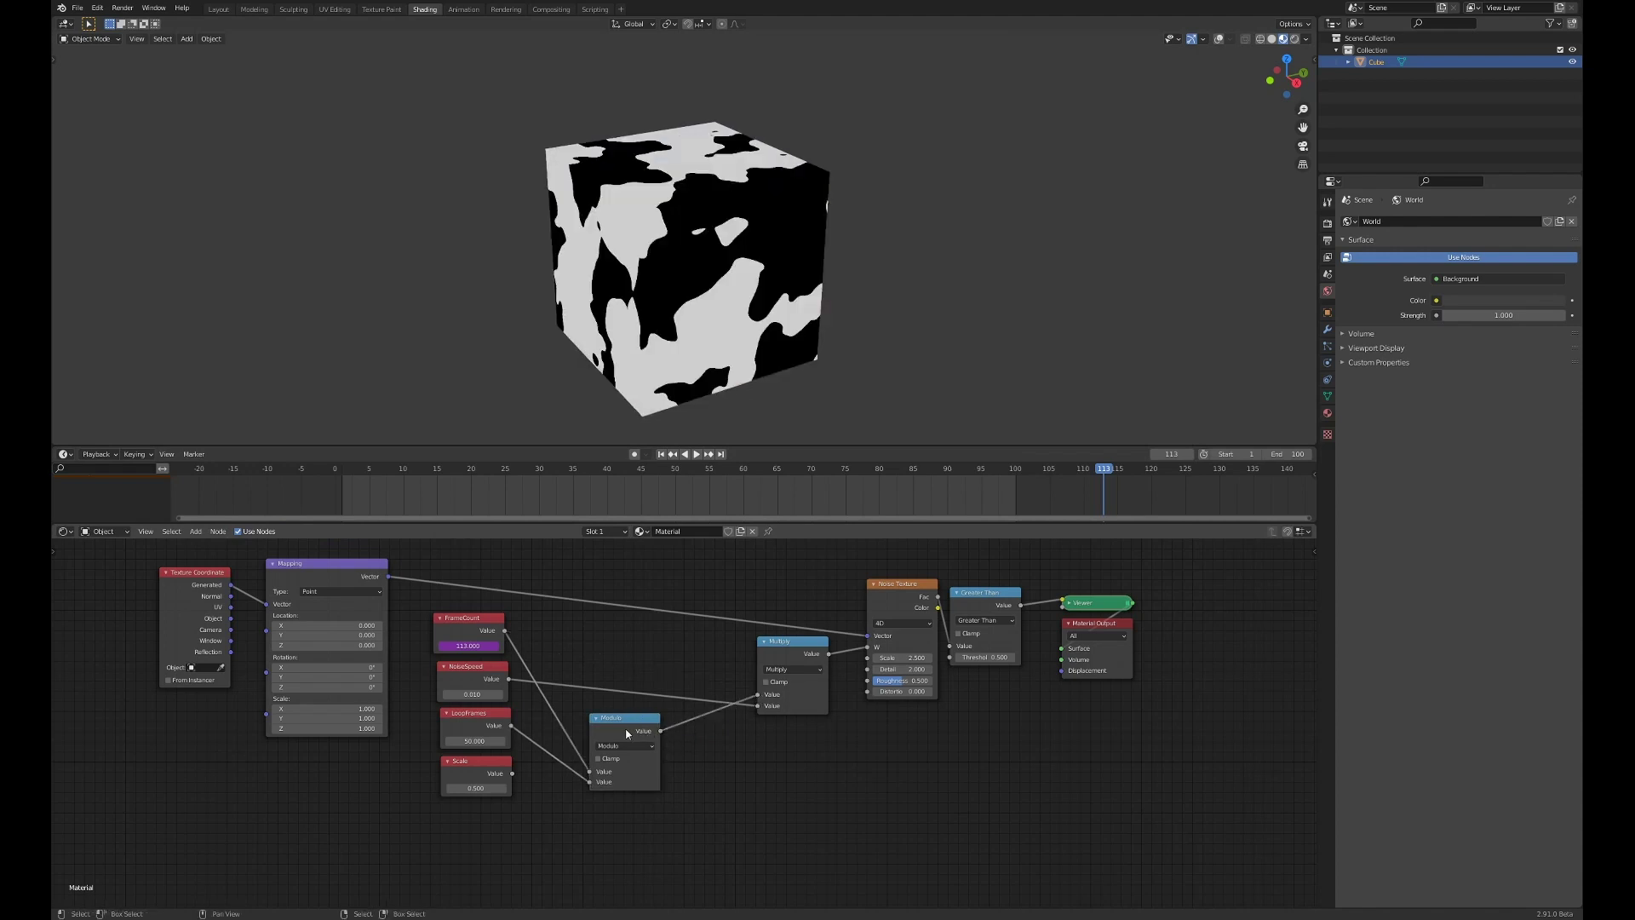
pyautogui.moveTo(627, 734); pyautogui.dragTo(636, 669)
pyautogui.moveTo(606, 494); pyautogui.dragTo(672, 501)
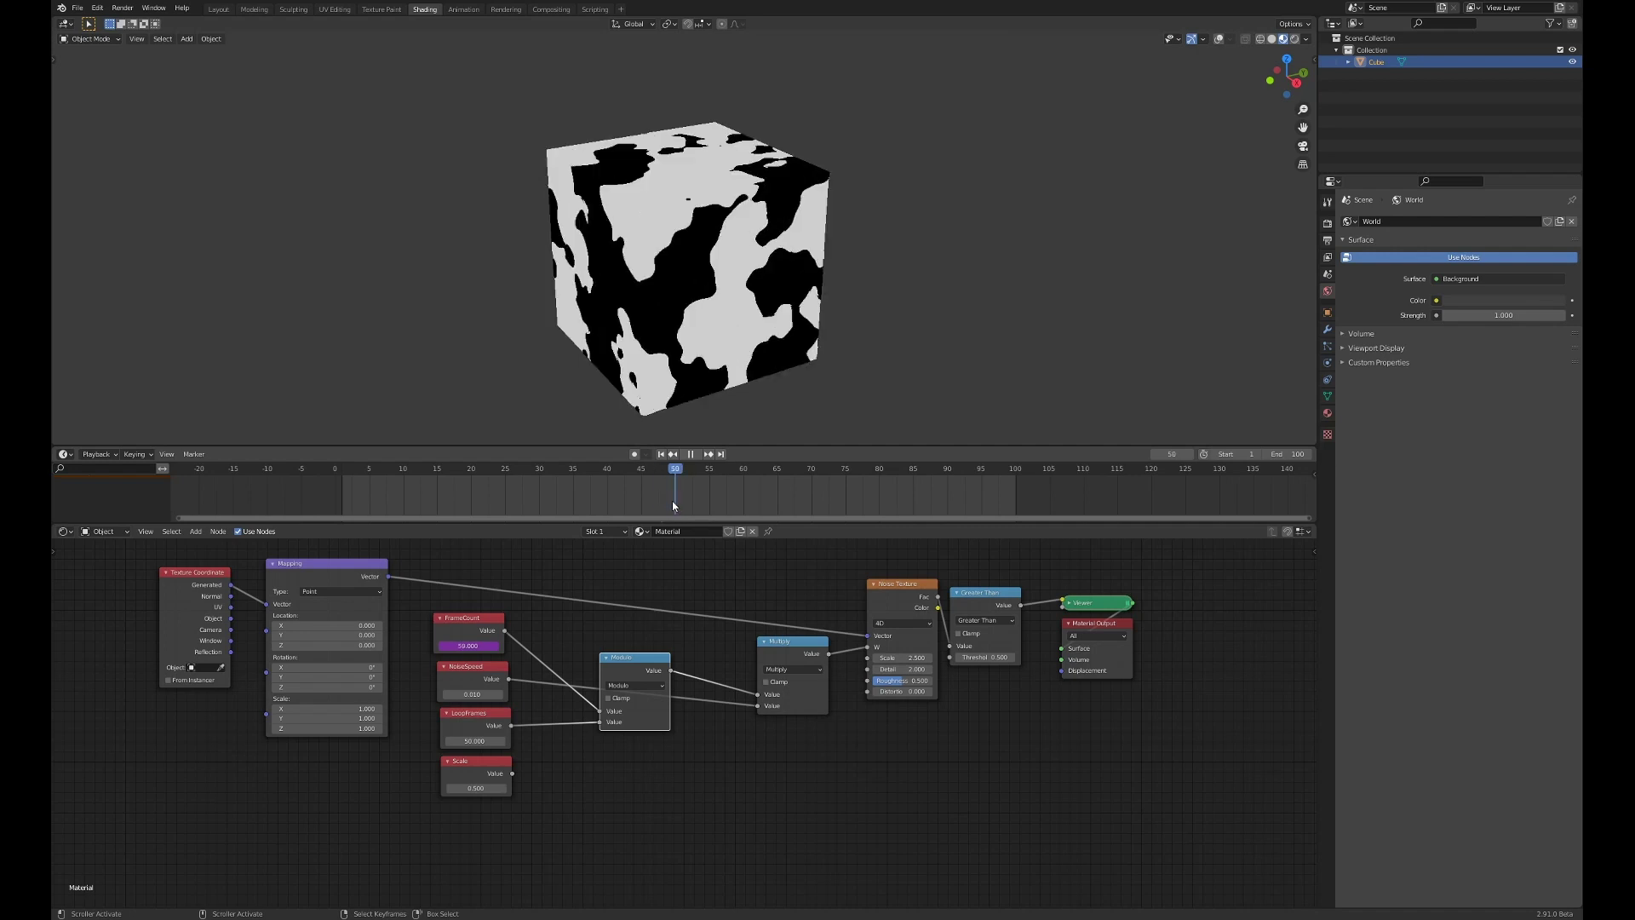
# Step: Compare the noise at frames 0, 50 and 100, then place a Modulo copy below the original
pyautogui.click(338, 482)
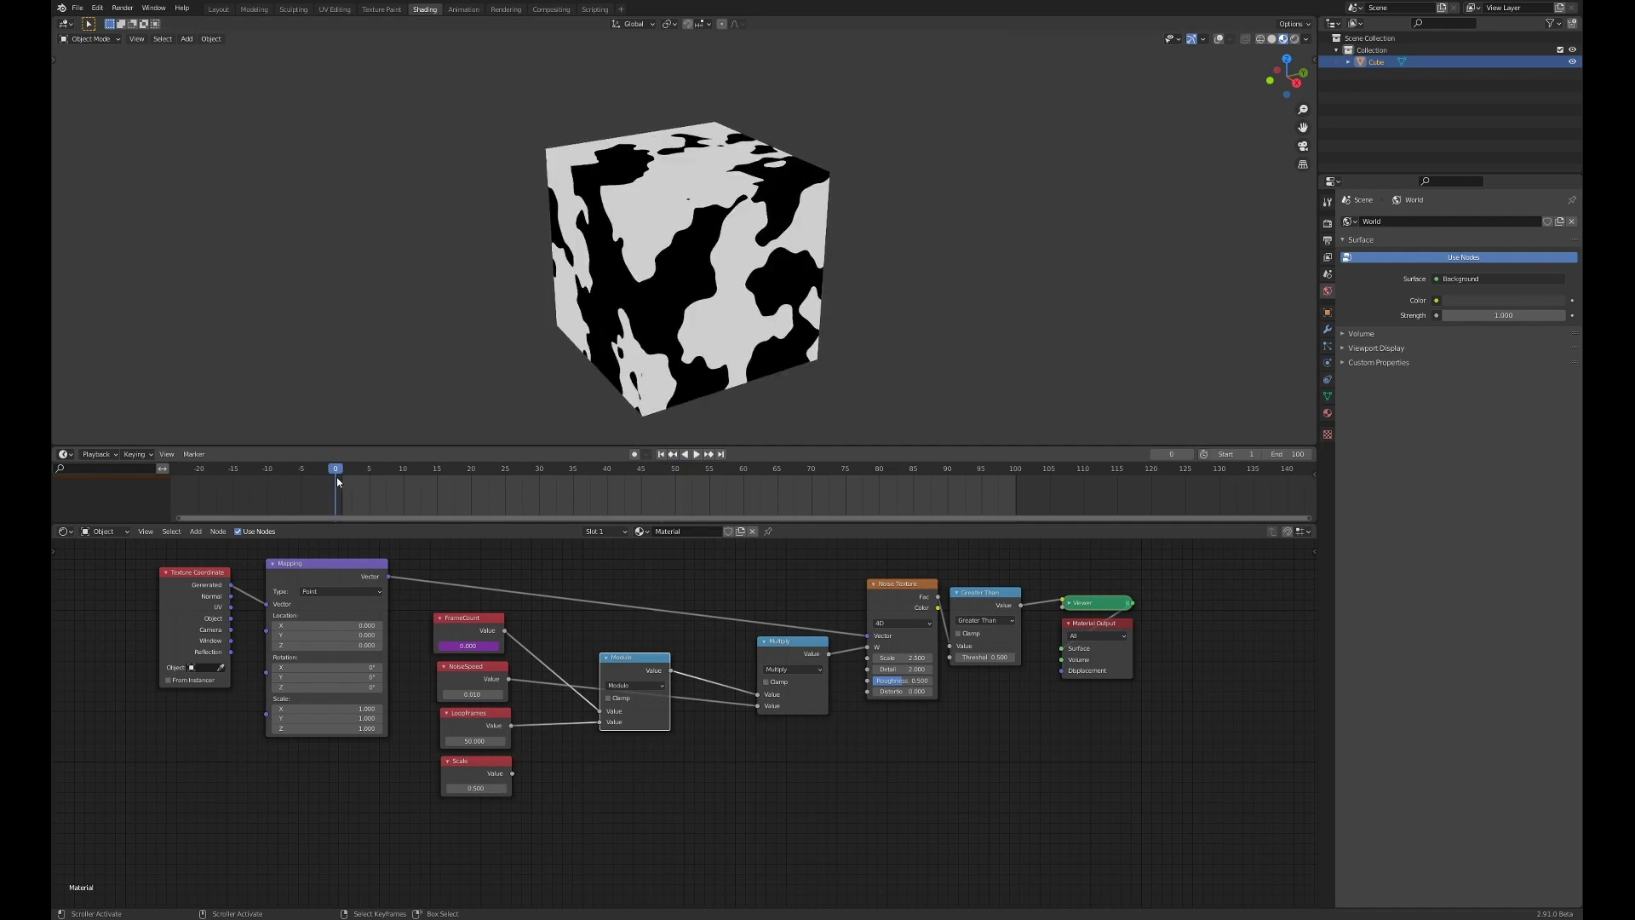
pyautogui.click(678, 481)
pyautogui.click(1014, 483)
pyautogui.press('space')
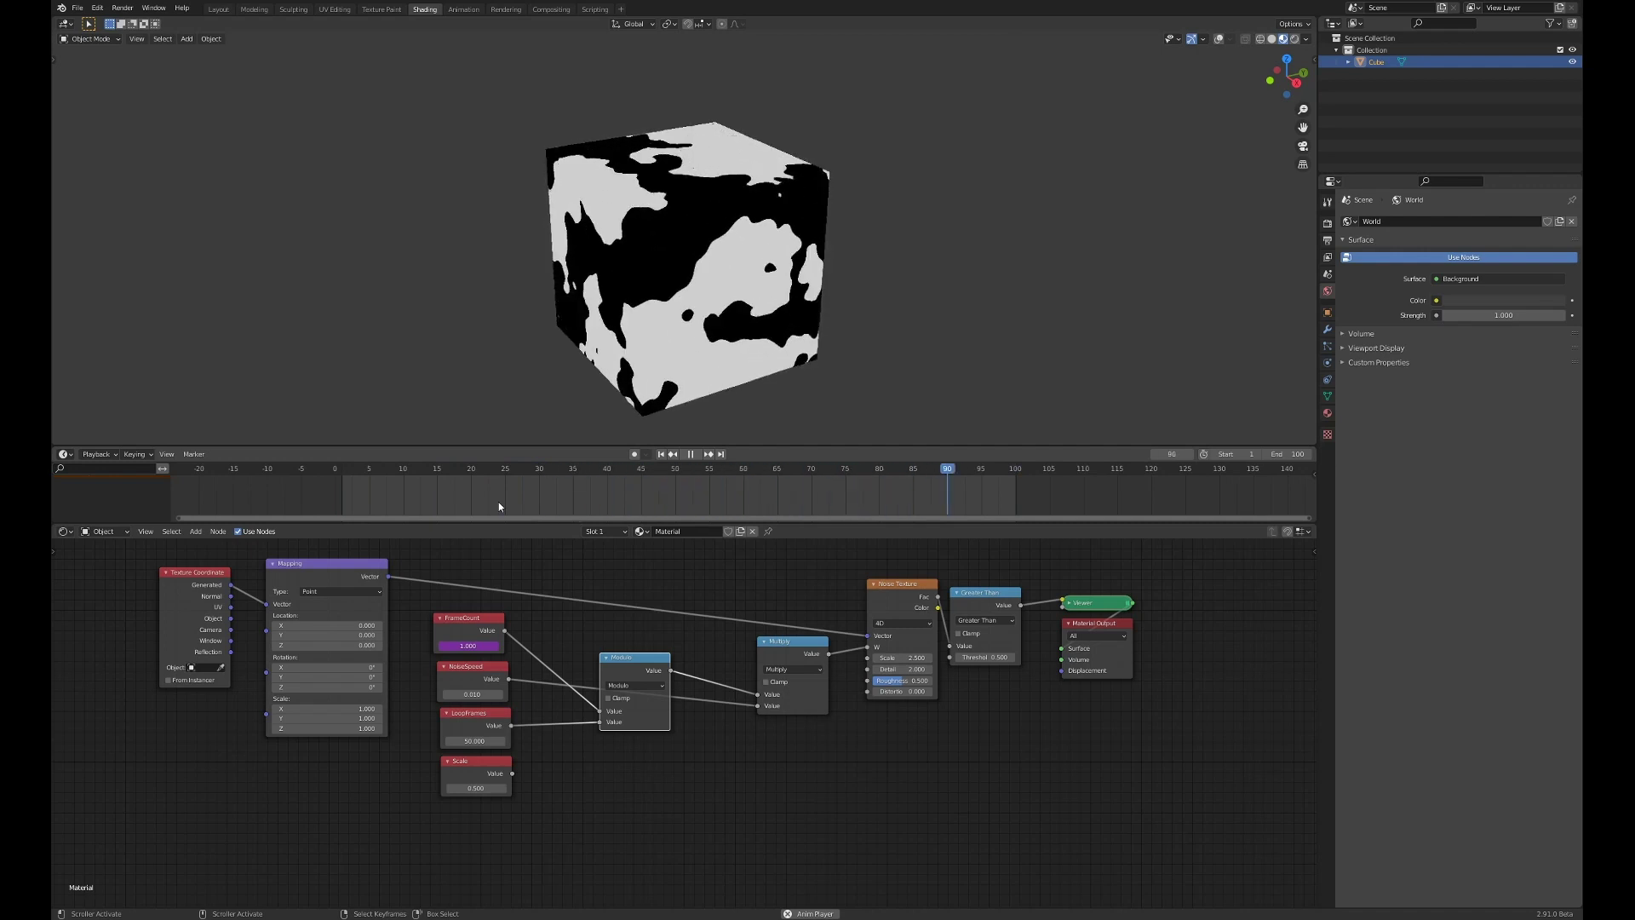
pyautogui.press('space')
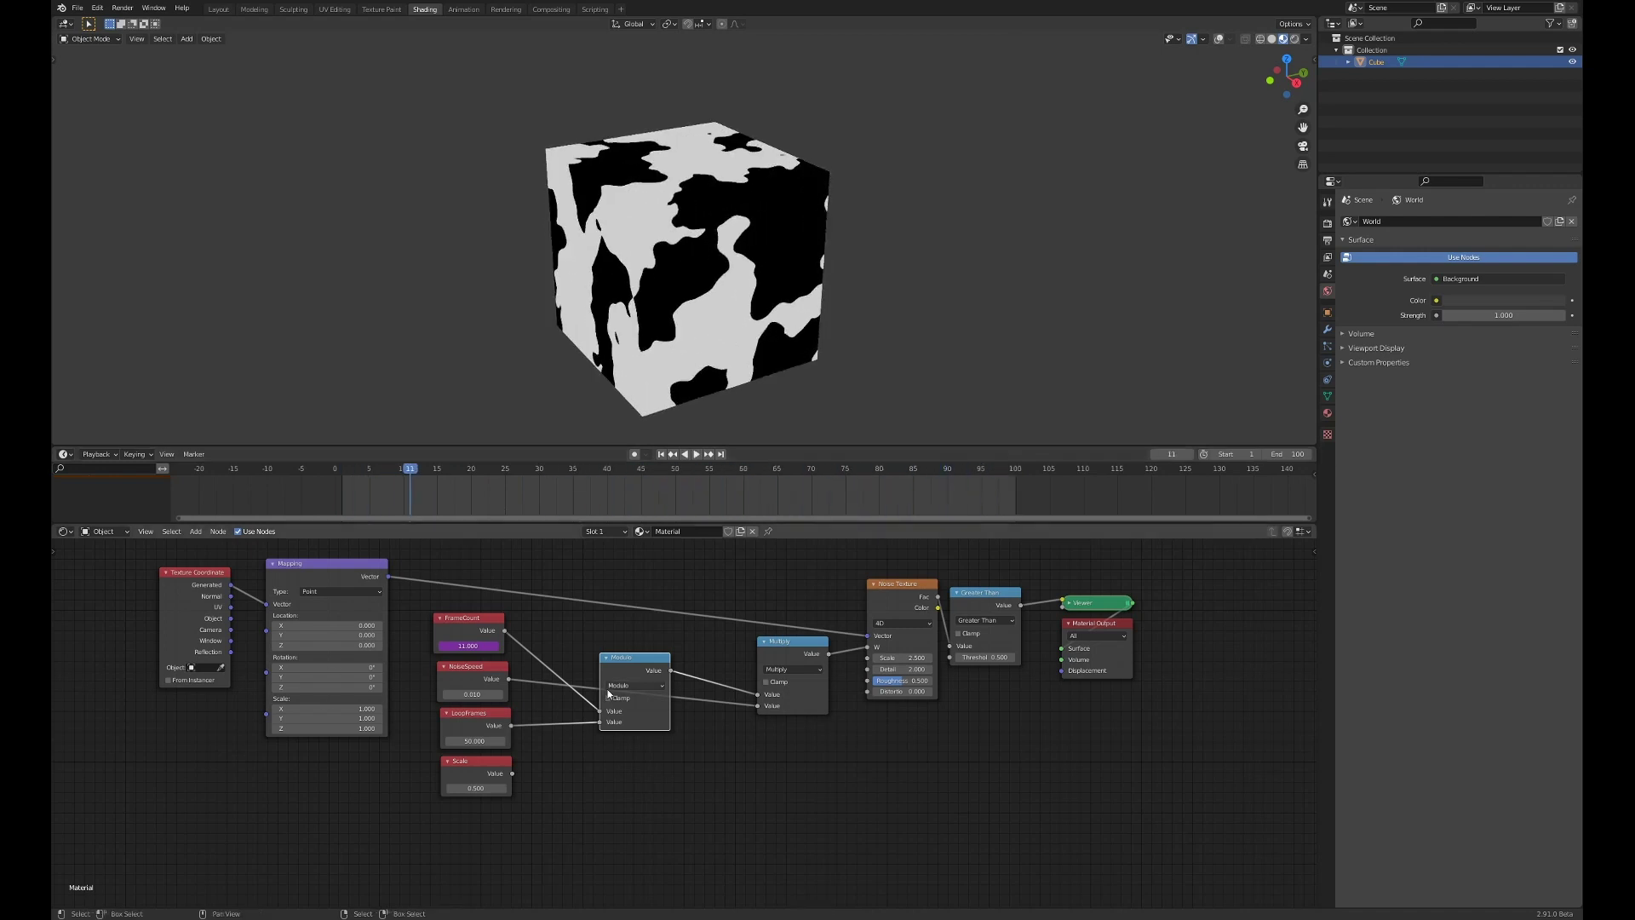
pyautogui.moveTo(627, 659); pyautogui.dragTo(628, 653)
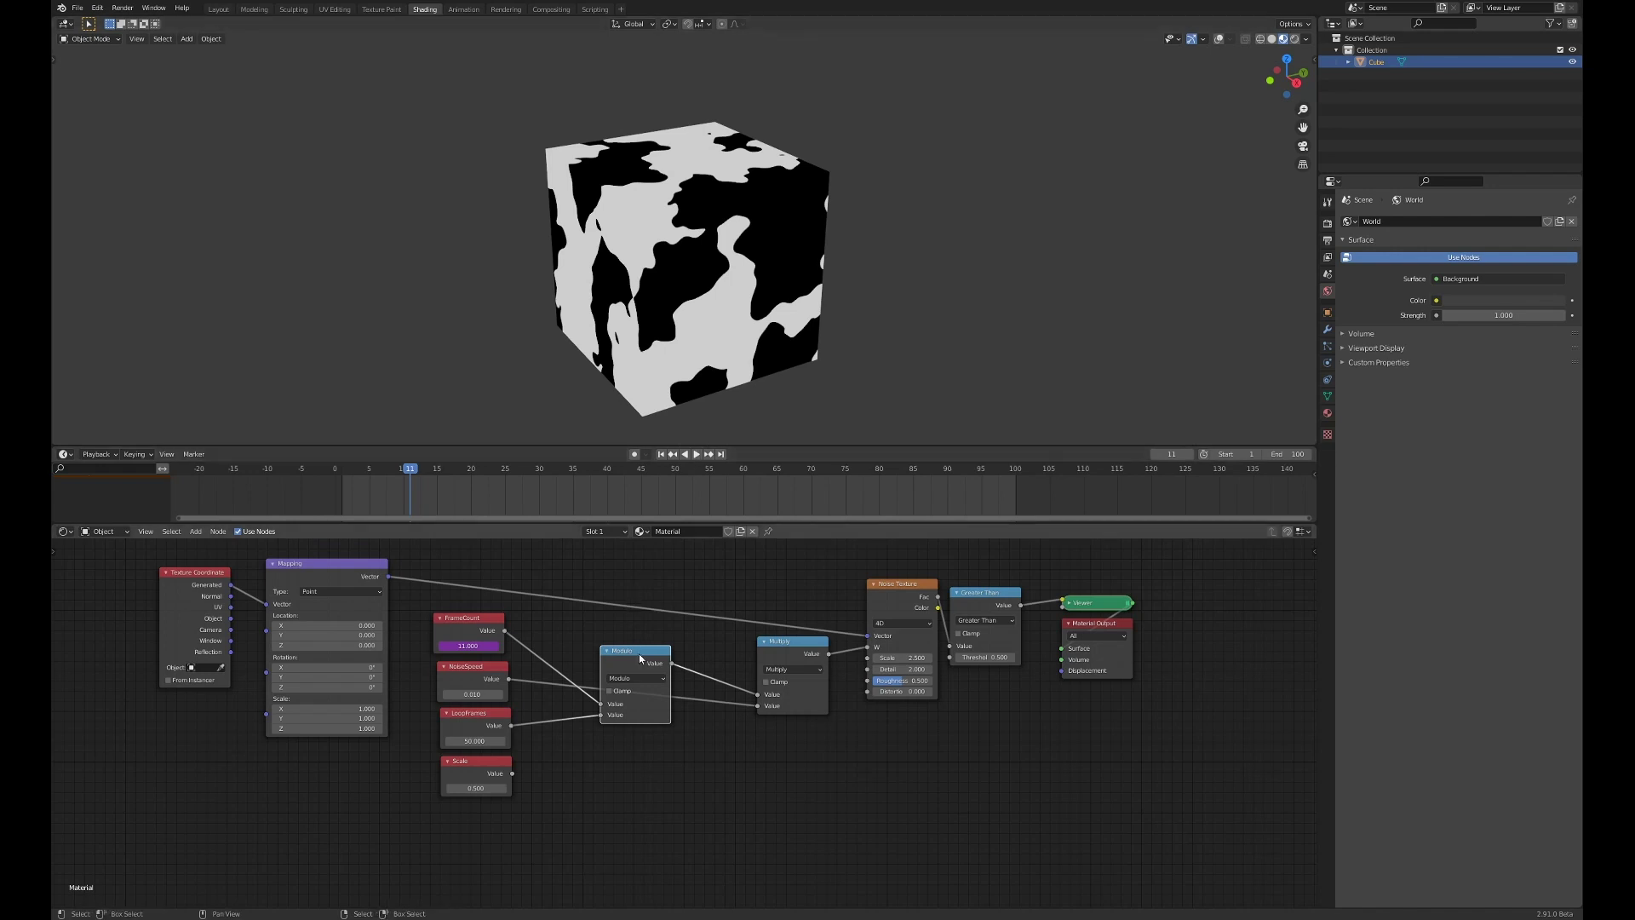
pyautogui.moveTo(640, 652); pyautogui.dragTo(646, 748)
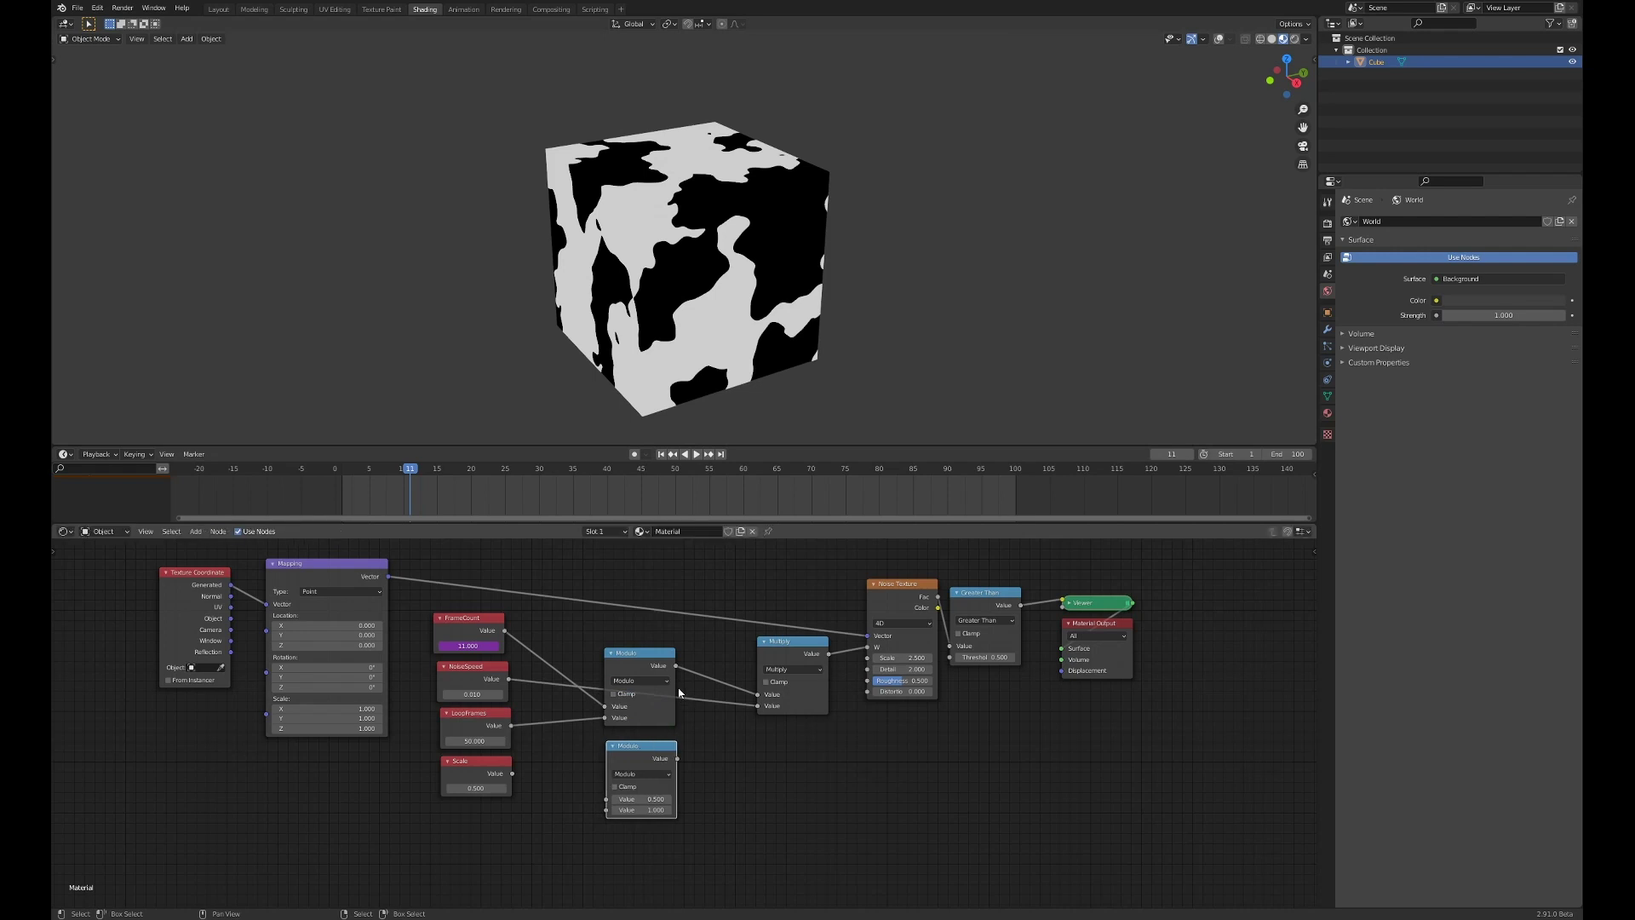
# Step: Switch the lower Math node to Subtract and link the Modulo result into its first input
pyautogui.click(642, 773)
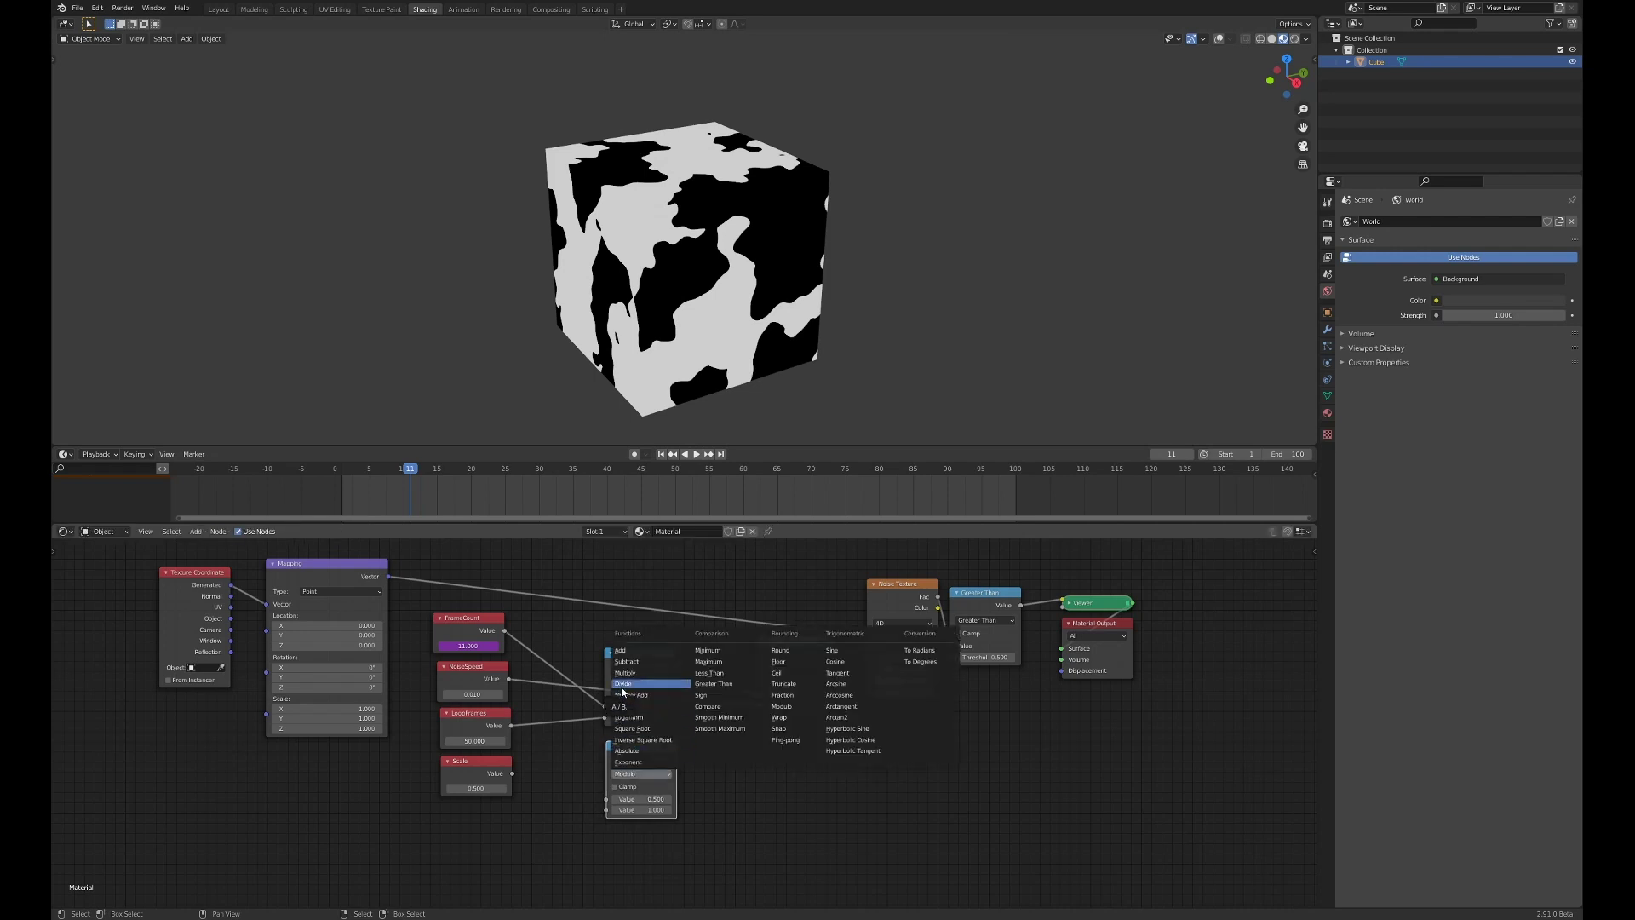
pyautogui.click(628, 662)
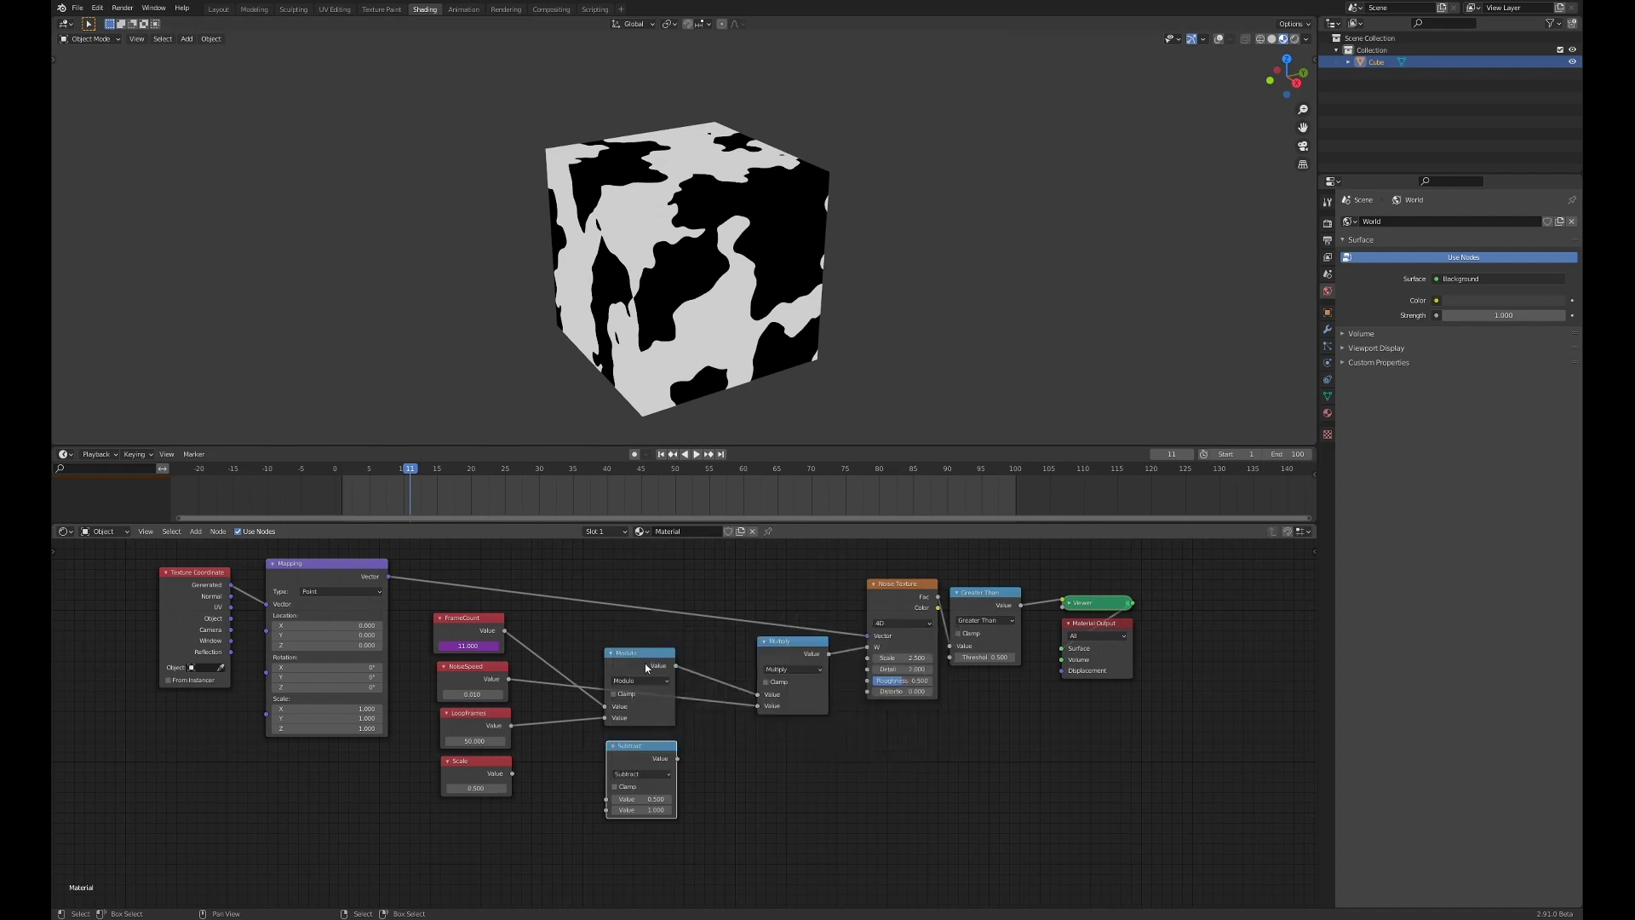
pyautogui.moveTo(675, 666); pyautogui.dragTo(512, 725)
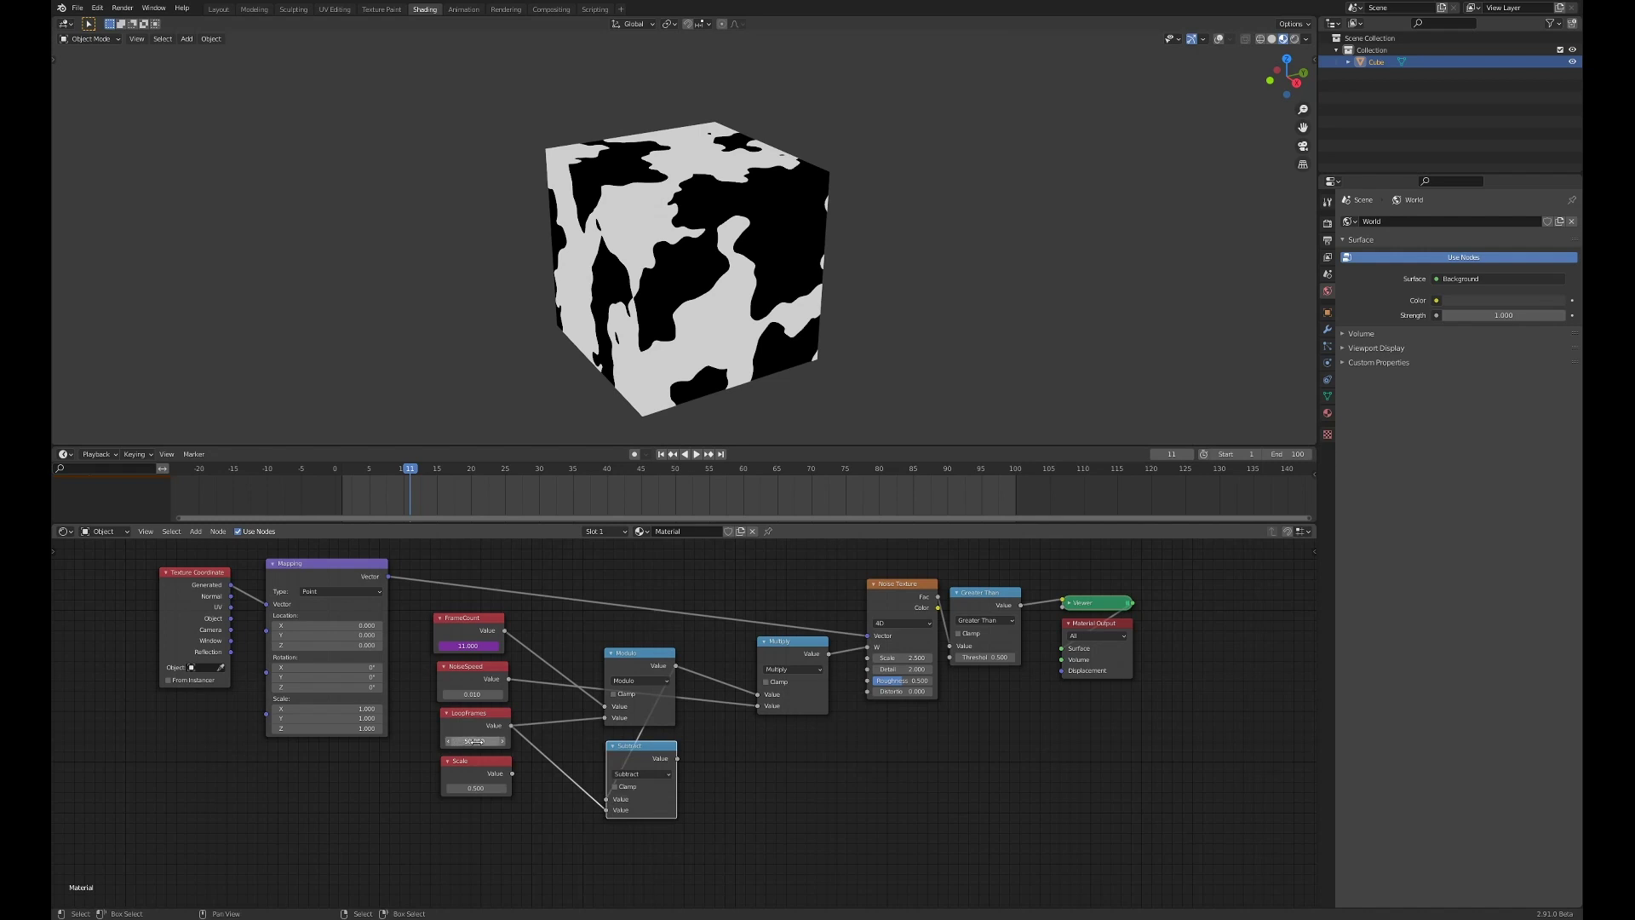
pyautogui.moveTo(648, 752); pyautogui.dragTo(640, 759)
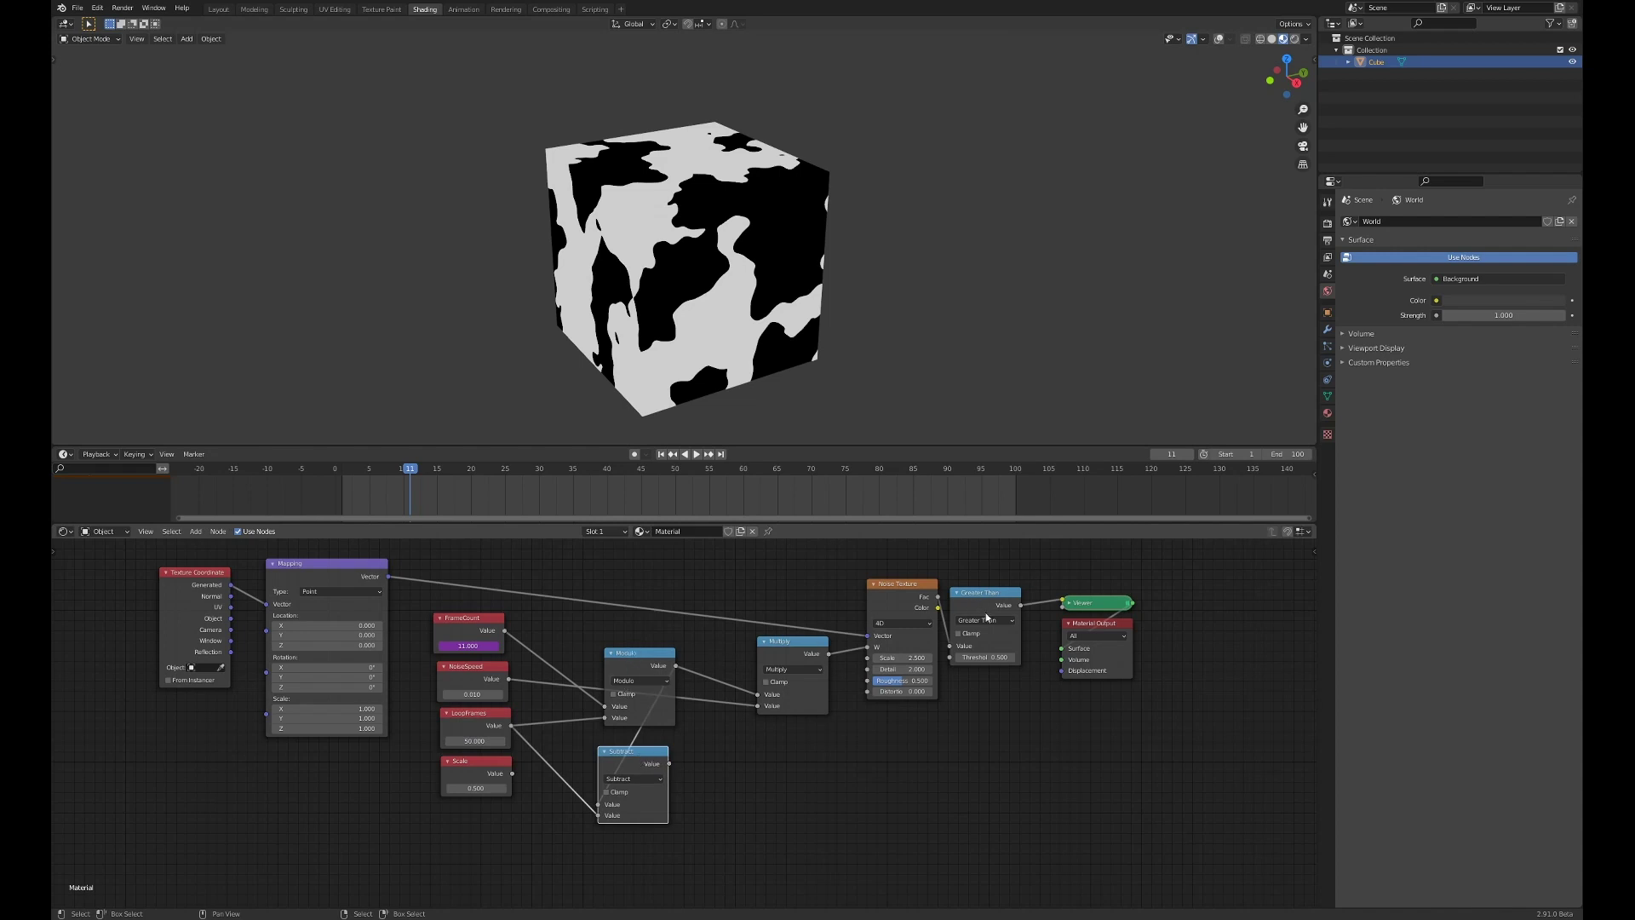
# Step: Move the Material Output, Greater Than, Noise Texture and Multiply nodes further right
pyautogui.moveTo(1160, 751); pyautogui.dragTo(906, 752, button='middle')
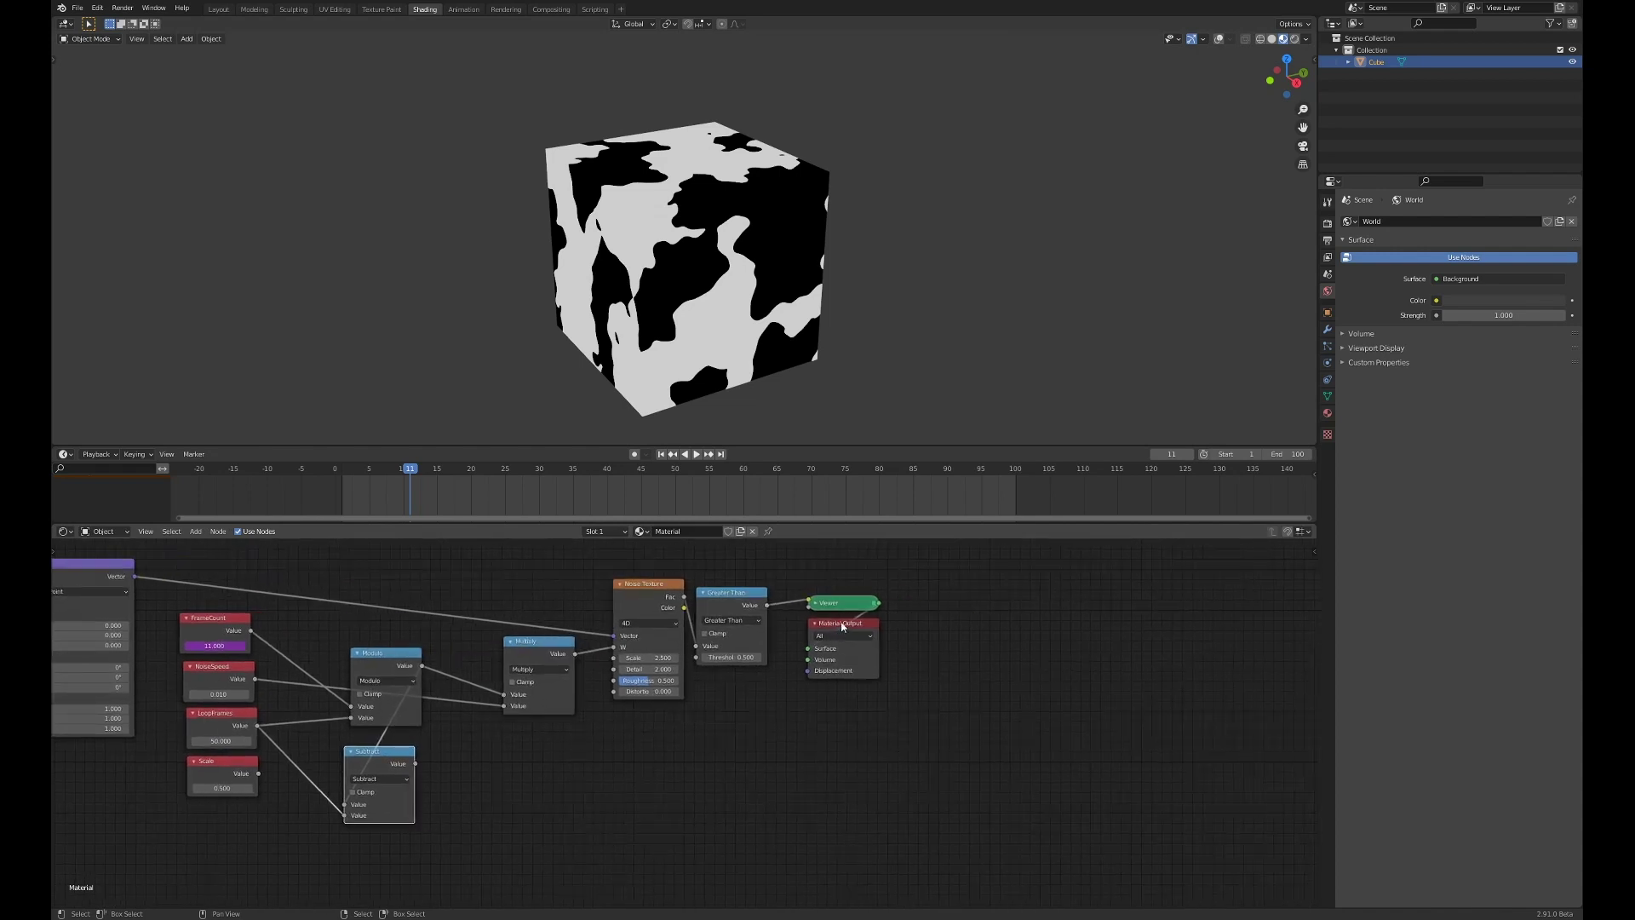
pyautogui.moveTo(841, 622); pyautogui.dragTo(1062, 630)
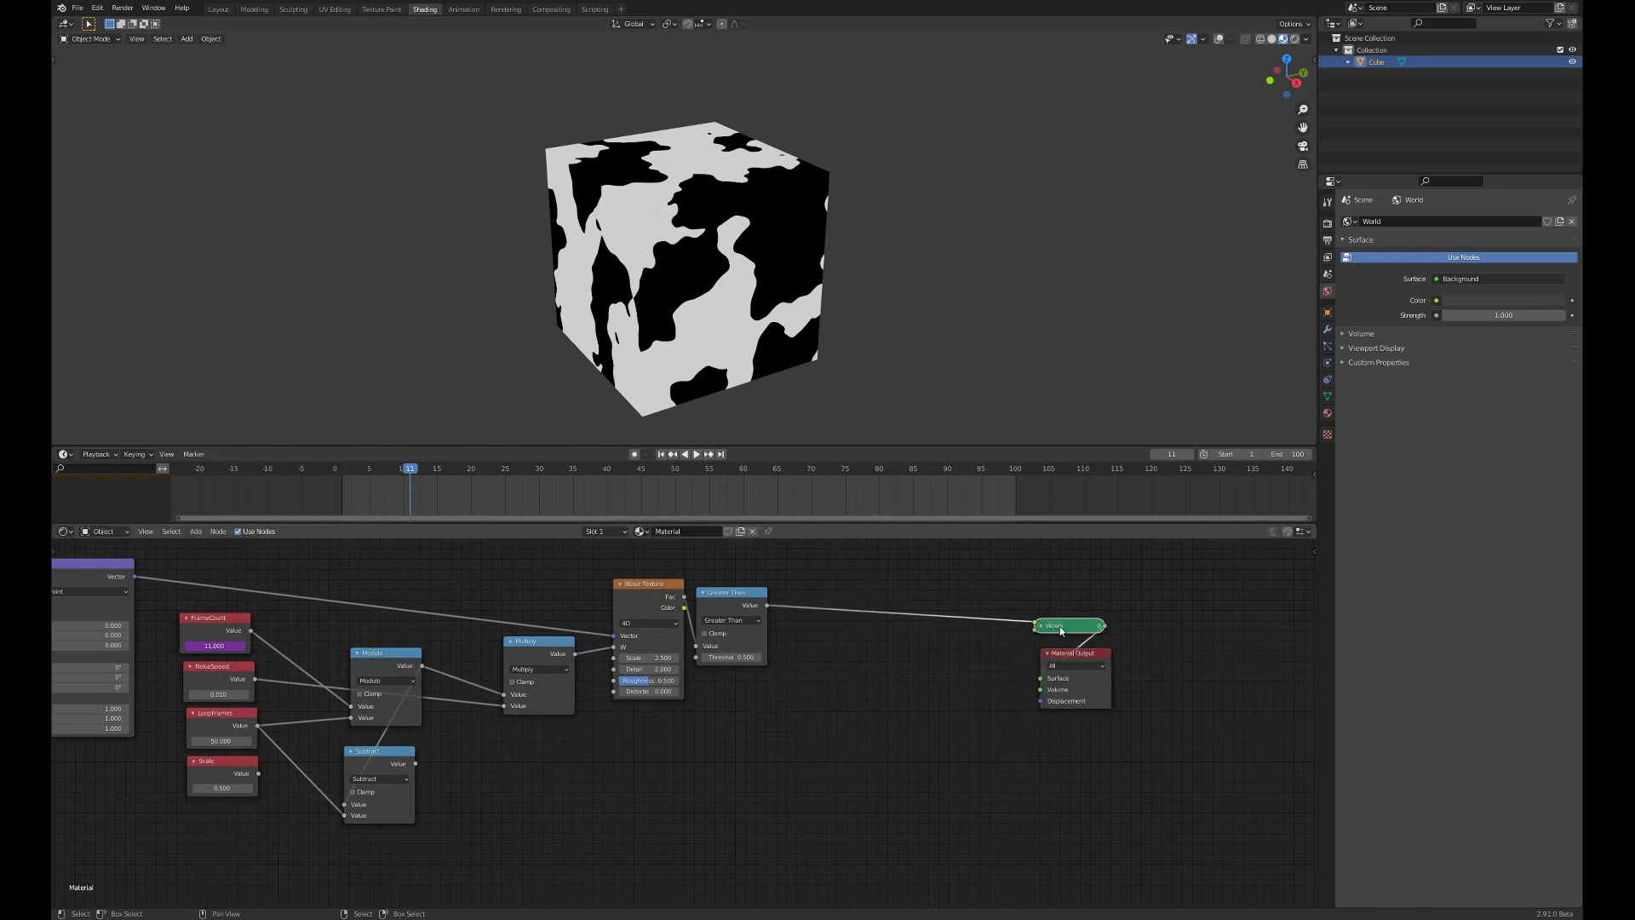
pyautogui.moveTo(734, 596); pyautogui.dragTo(971, 610)
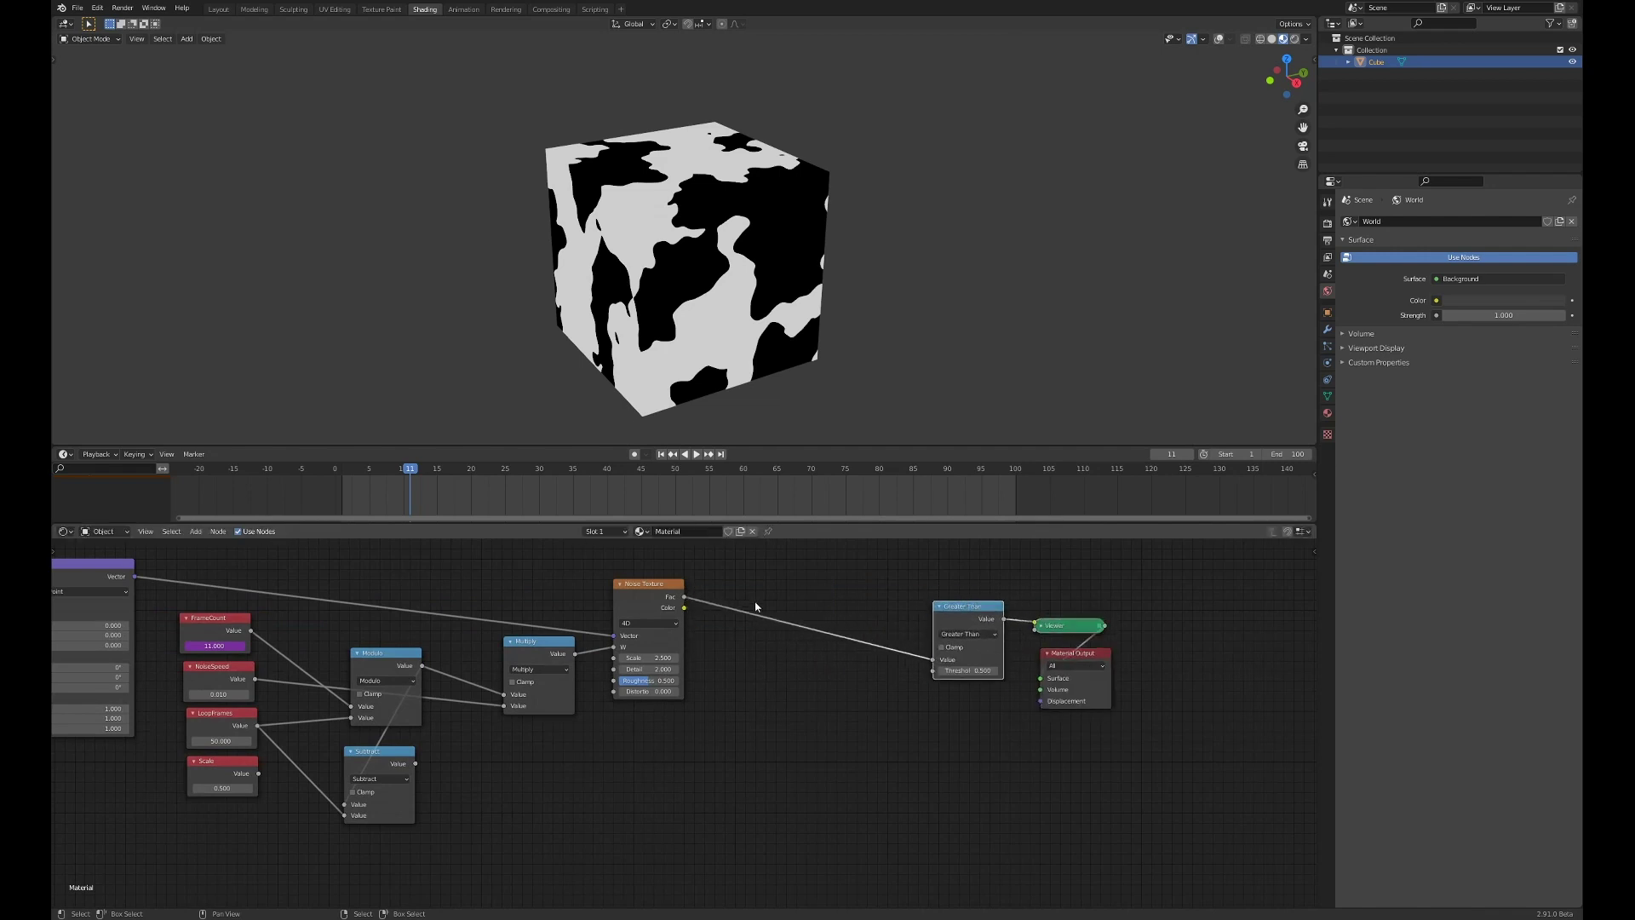
pyautogui.moveTo(643, 588); pyautogui.dragTo(860, 600)
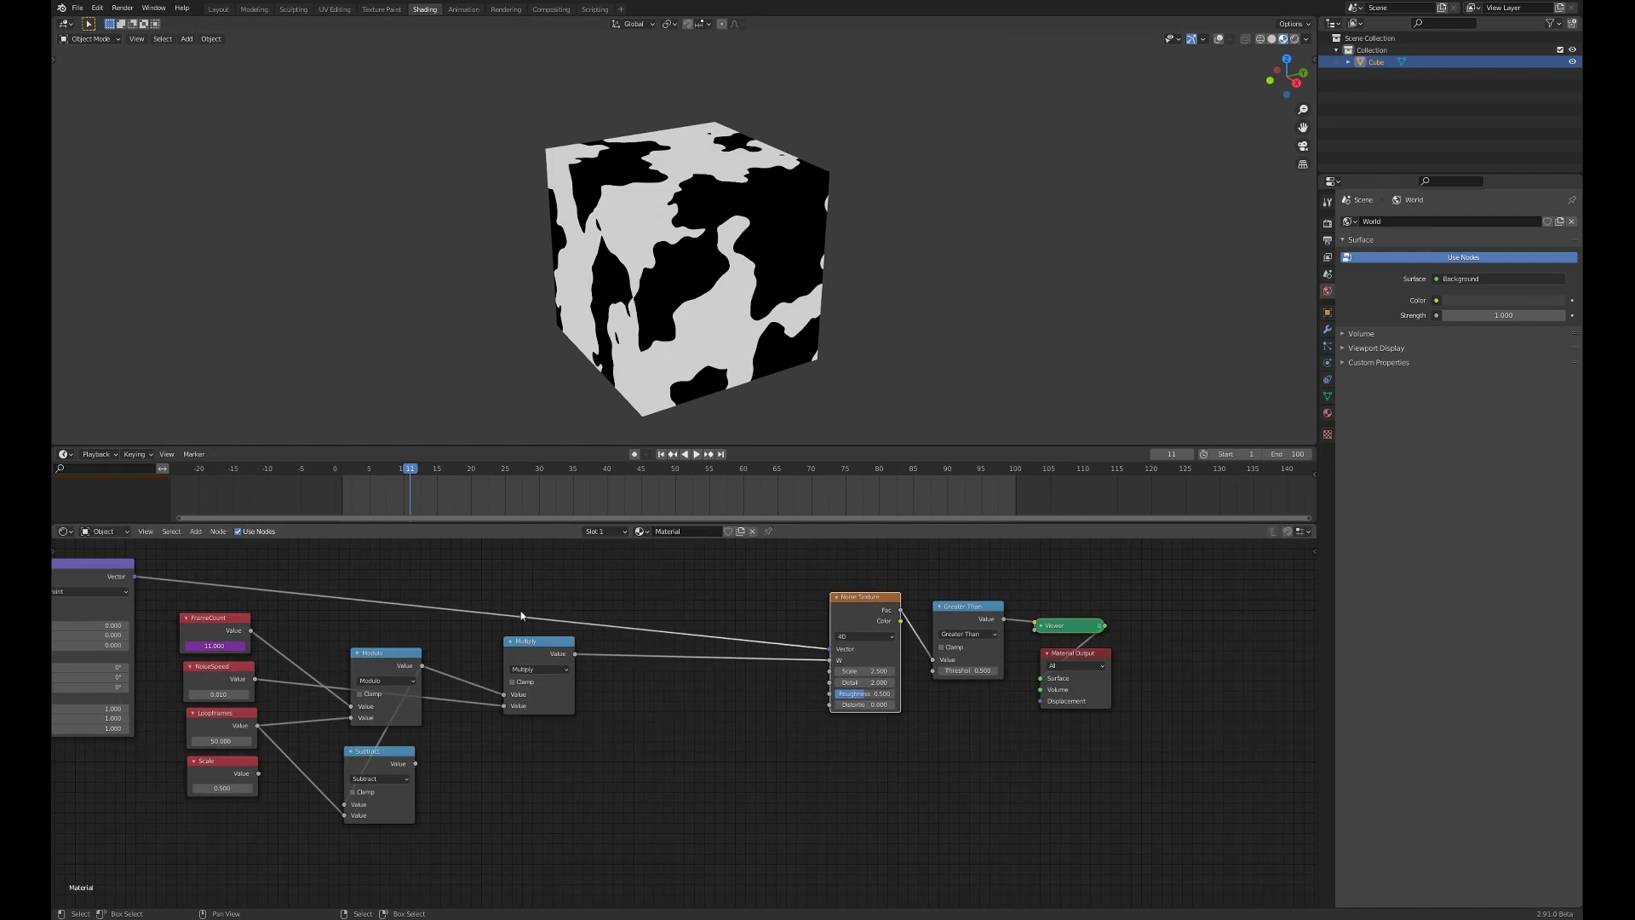
pyautogui.moveTo(538, 645); pyautogui.dragTo(754, 654)
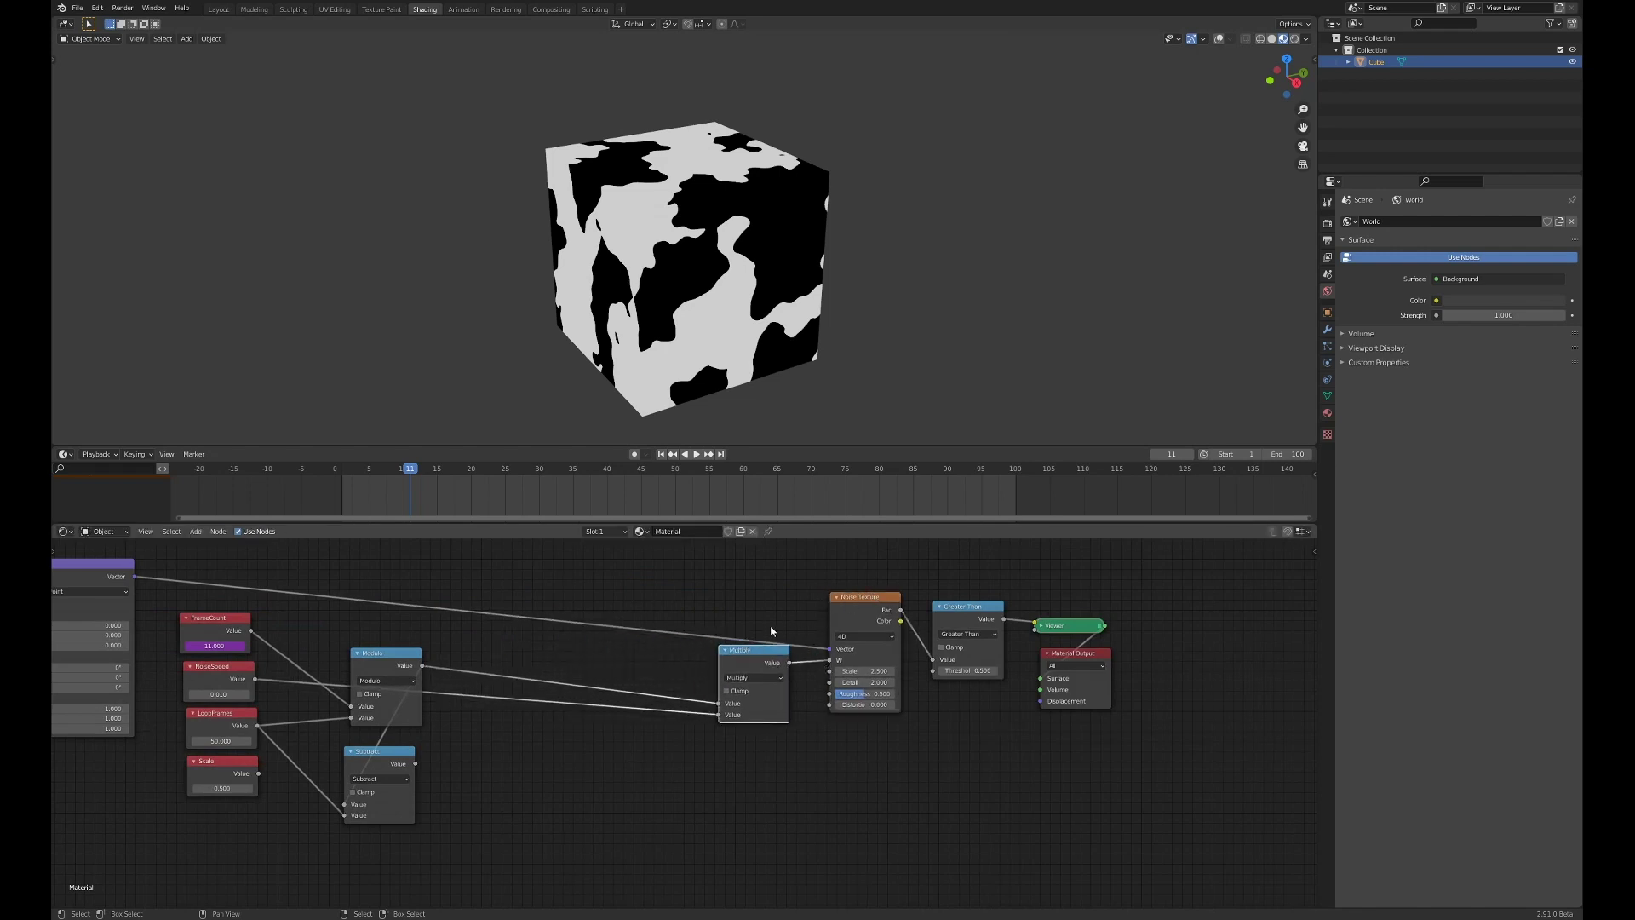
pyautogui.moveTo(769, 612); pyautogui.dragTo(796, 587, button='middle')
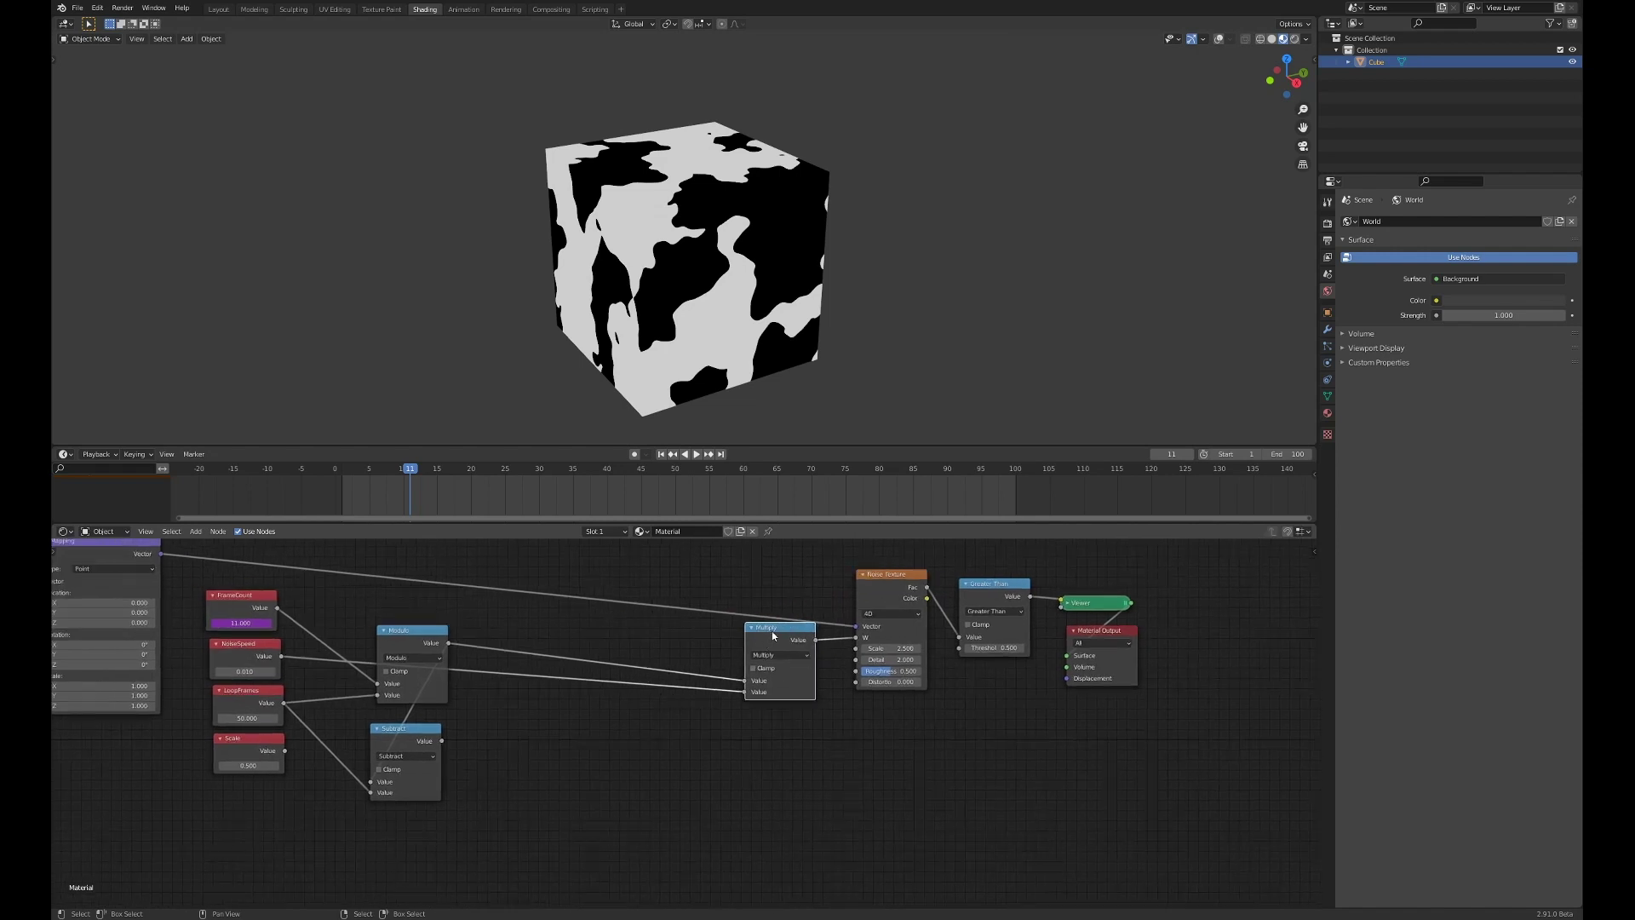
# Step: Duplicate the Multiply and Noise Texture nodes and place the copies below the originals
pyautogui.moveTo(769, 631)
pyautogui.mouseDown()
pyautogui.moveTo(747, 631)
pyautogui.moveTo(761, 628)
pyautogui.mouseUp()
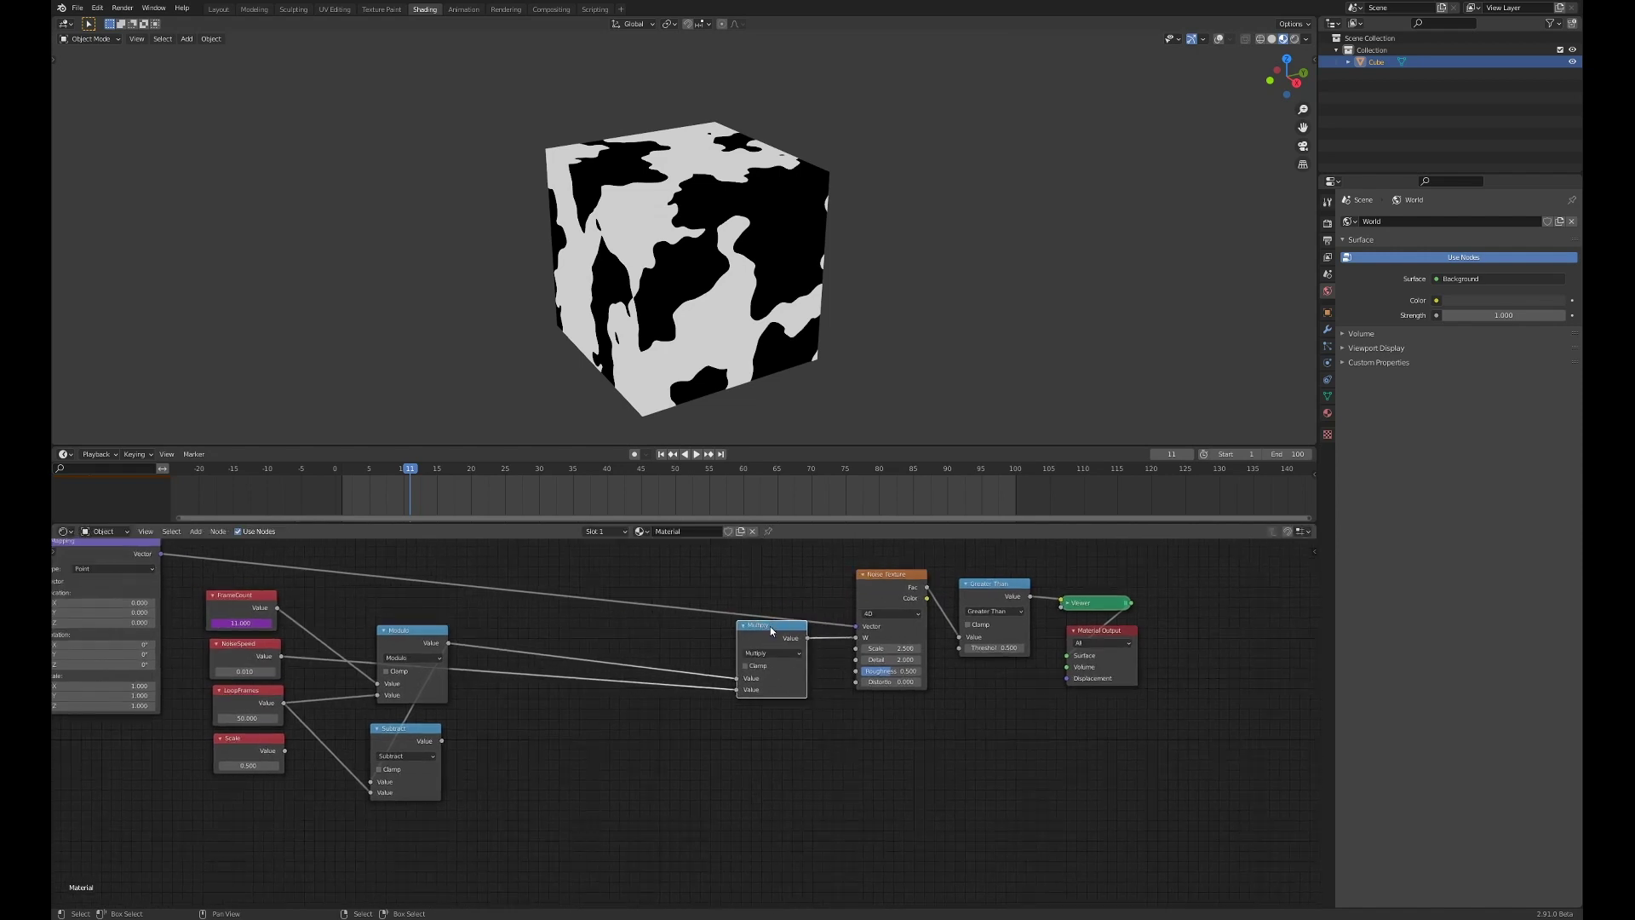
pyautogui.keyDown('shift'); pyautogui.click(880, 579); pyautogui.keyUp('shift')
pyautogui.moveTo(803, 599); pyautogui.dragTo(792, 579, button='middle')
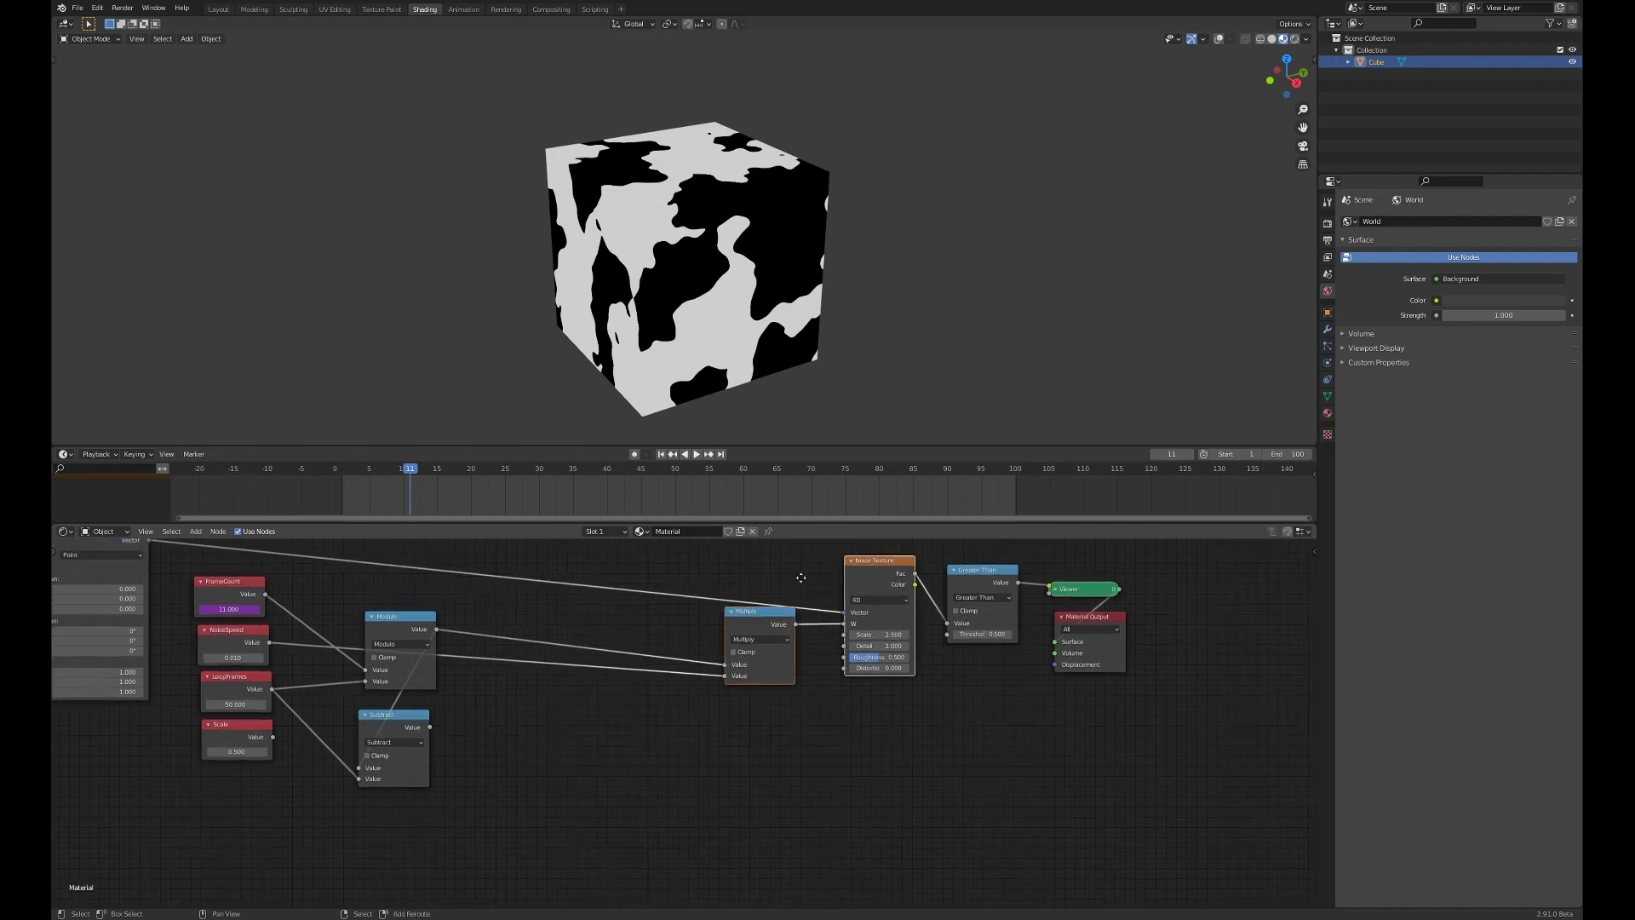
pyautogui.hotkey('shift', 'd')
pyautogui.click(795, 726)
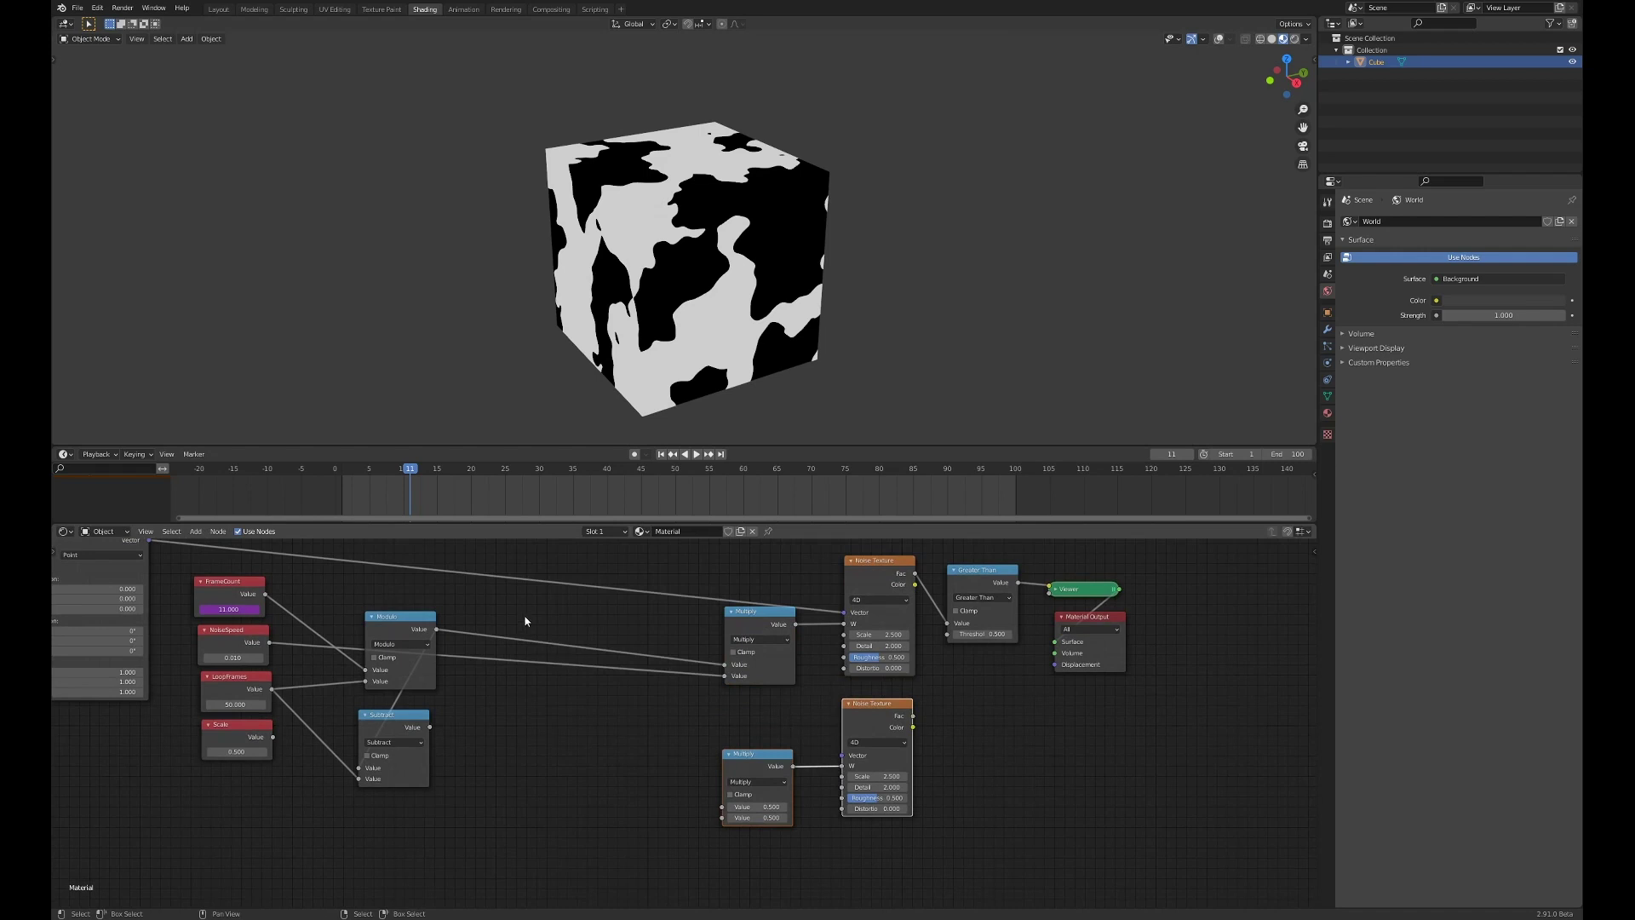
# Step: Route the Mapping Vector output through a reroute point to both Noise Texture nodes
pyautogui.moveTo(584, 600); pyautogui.dragTo(680, 630, button='middle')
pyautogui.press('g')
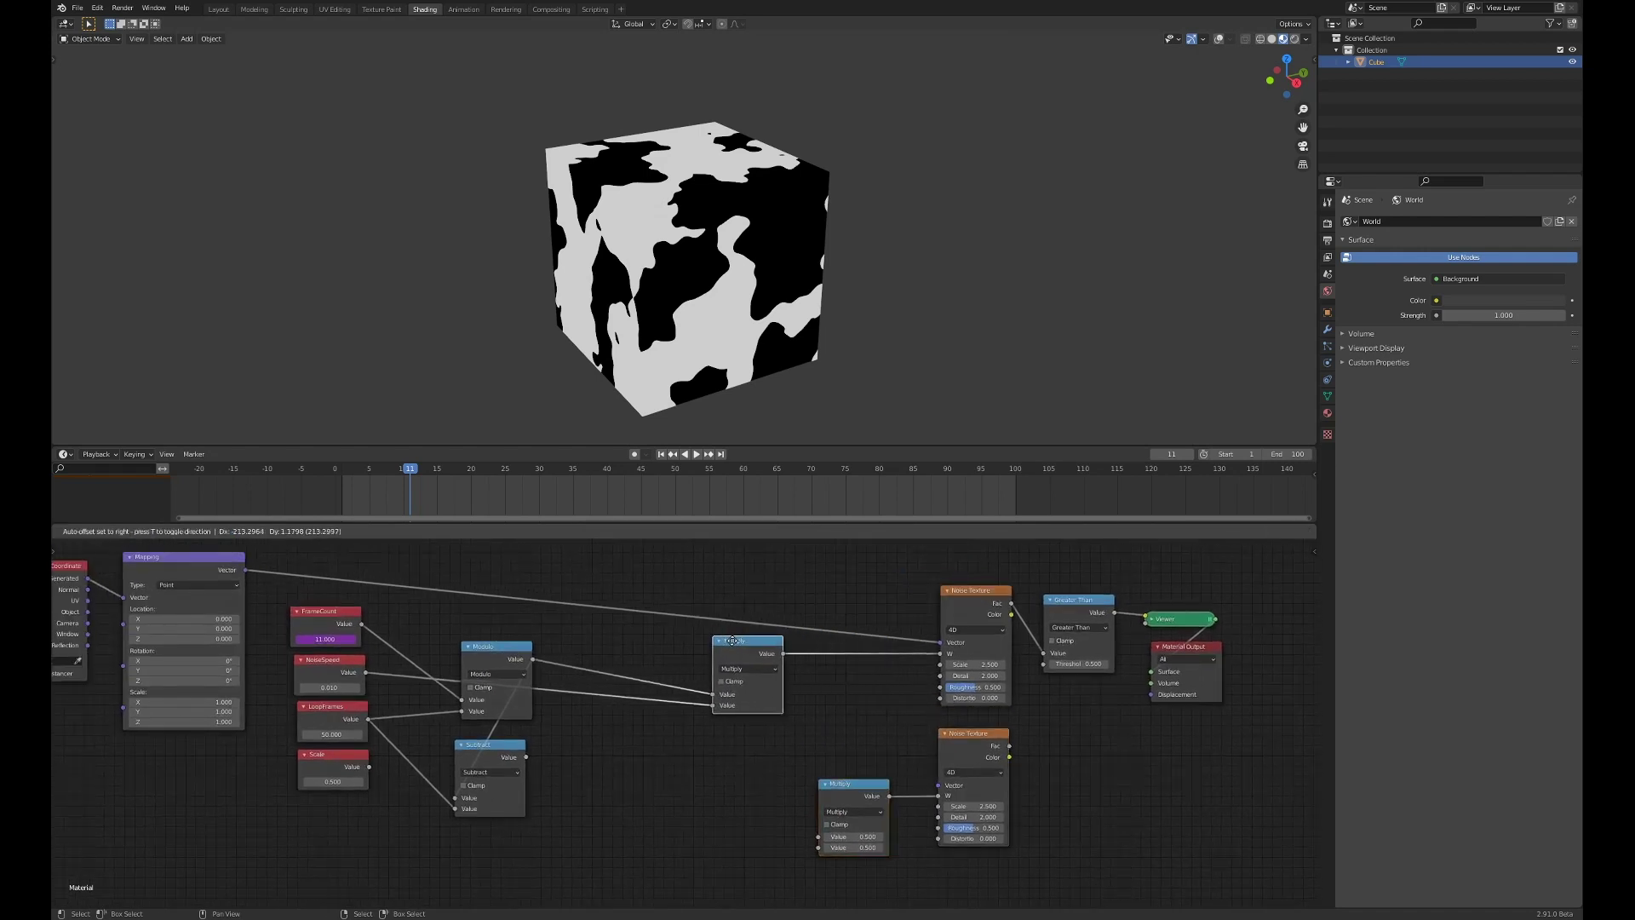
pyautogui.click(688, 631)
pyautogui.press('b')
pyautogui.moveTo(796, 621); pyautogui.dragTo(798, 638)
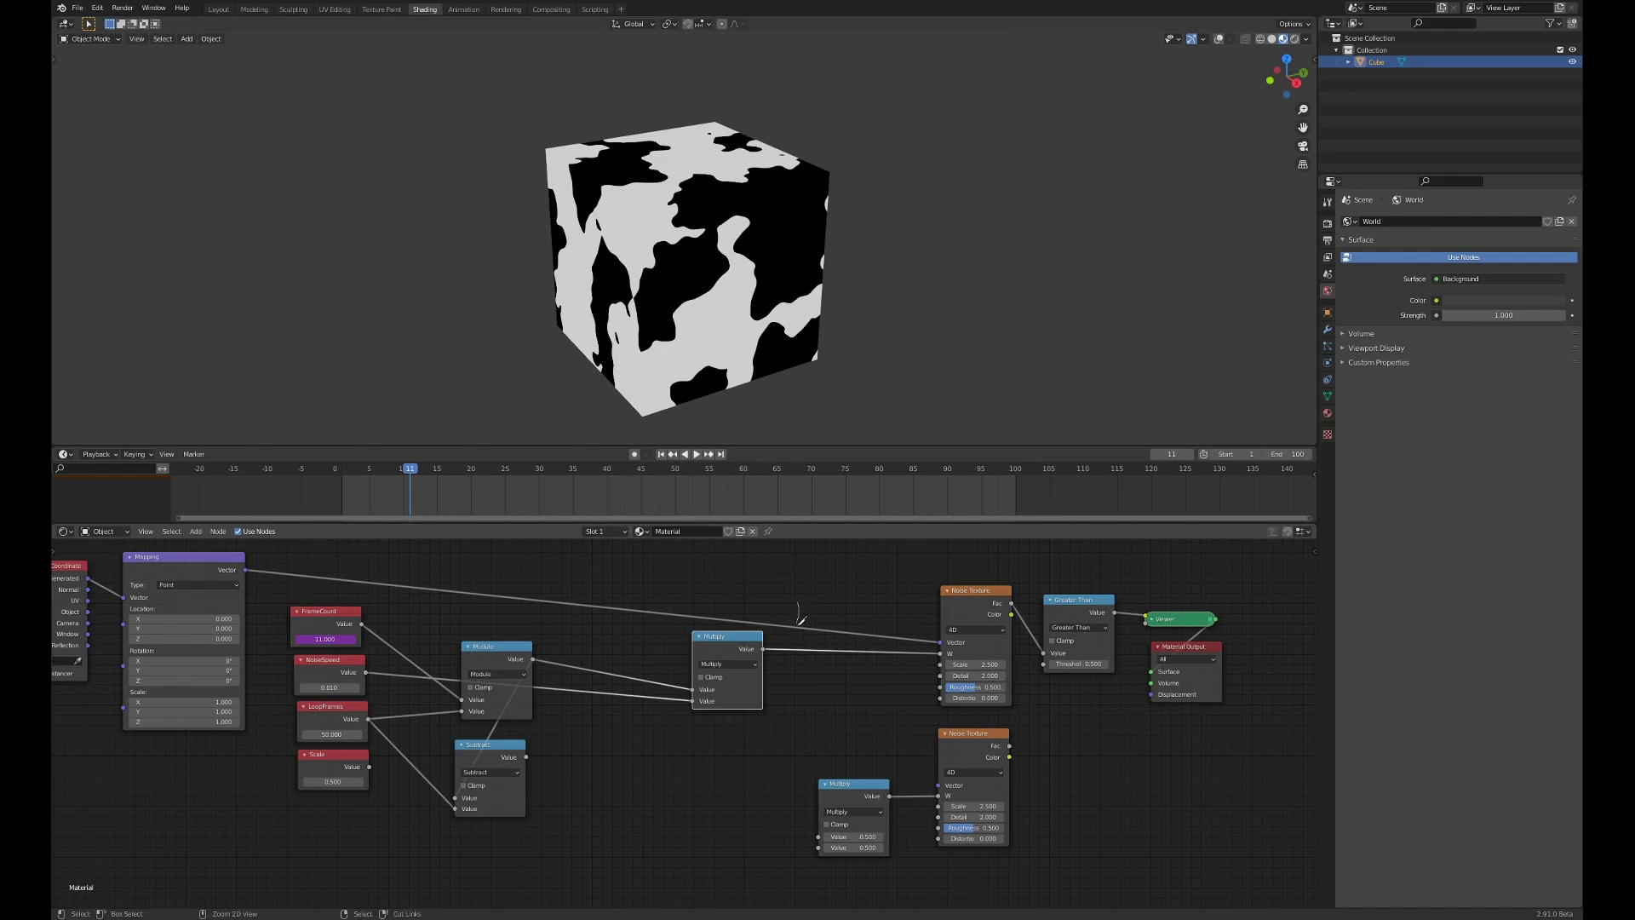
pyautogui.keyDown('ctrl'); pyautogui.moveTo(803, 621); pyautogui.dragTo(799, 635, button='right'); pyautogui.keyUp('ctrl')
pyautogui.moveTo(853, 631); pyautogui.dragTo(915, 654, button='middle')
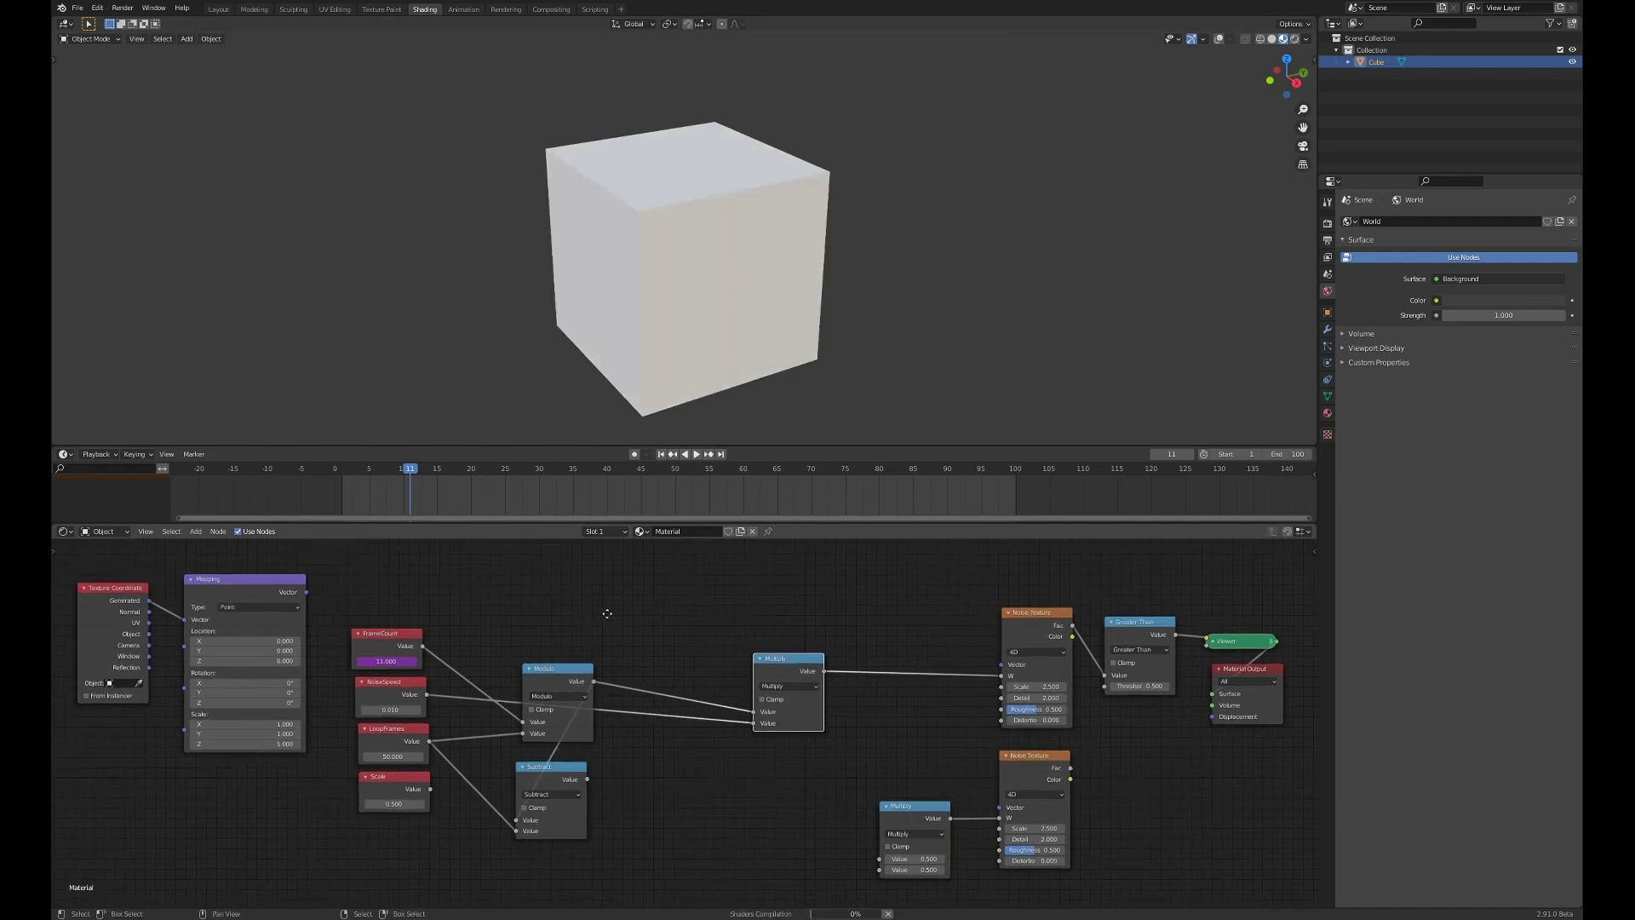
pyautogui.moveTo(305, 591); pyautogui.dragTo(1000, 664)
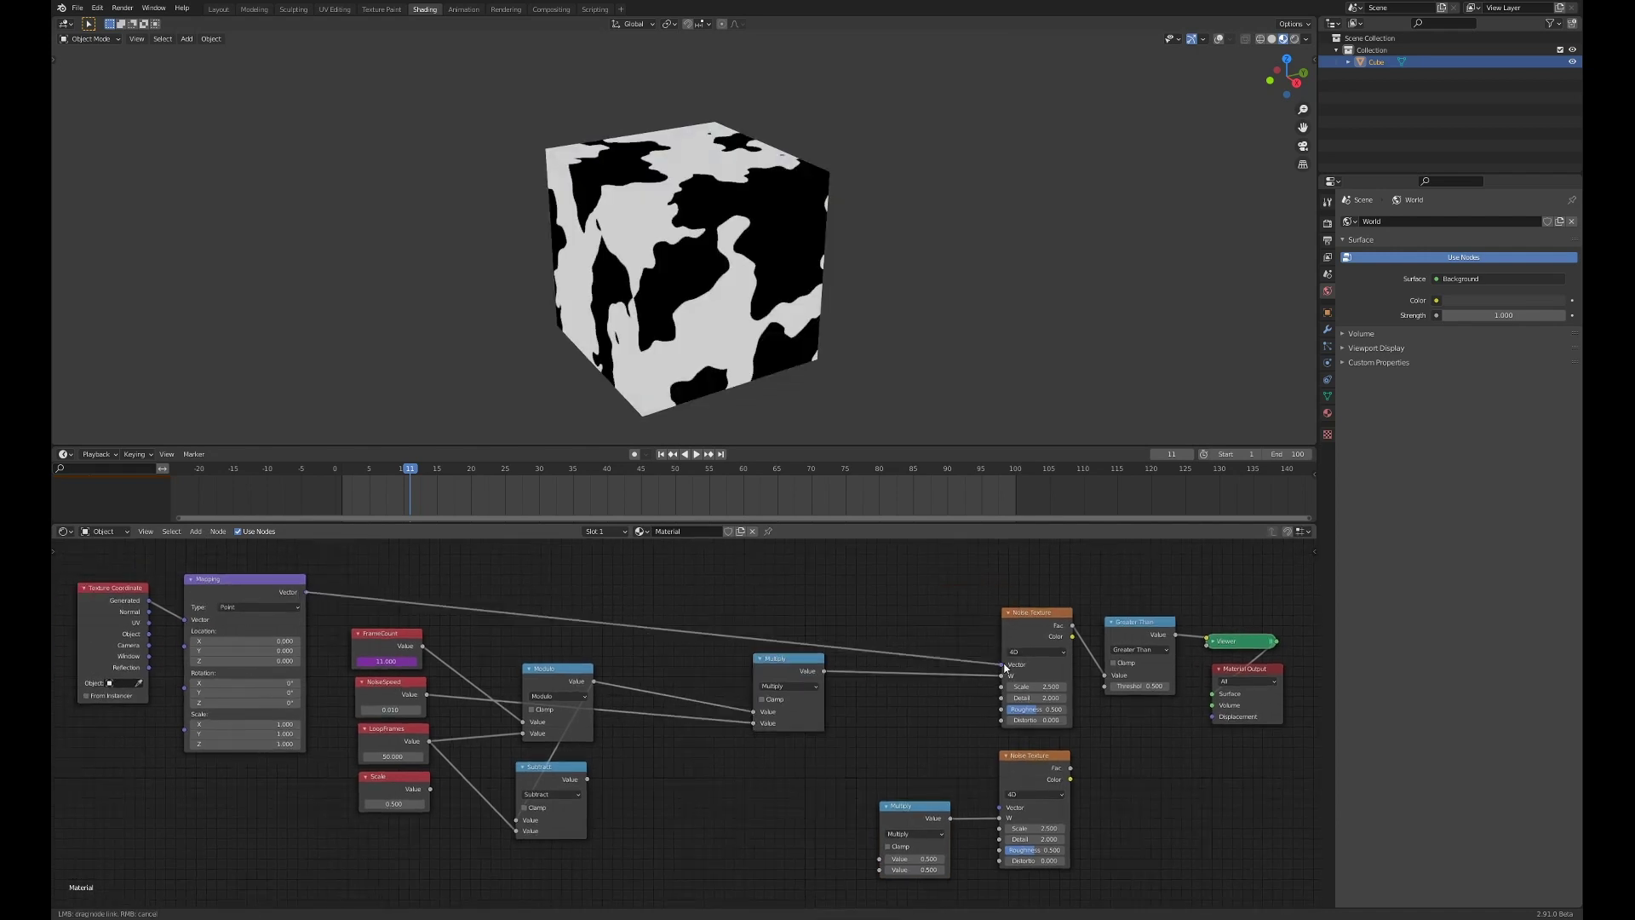
pyautogui.keyDown('shift'); pyautogui.moveTo(875, 639); pyautogui.dragTo(866, 656, button='right'); pyautogui.keyUp('shift')
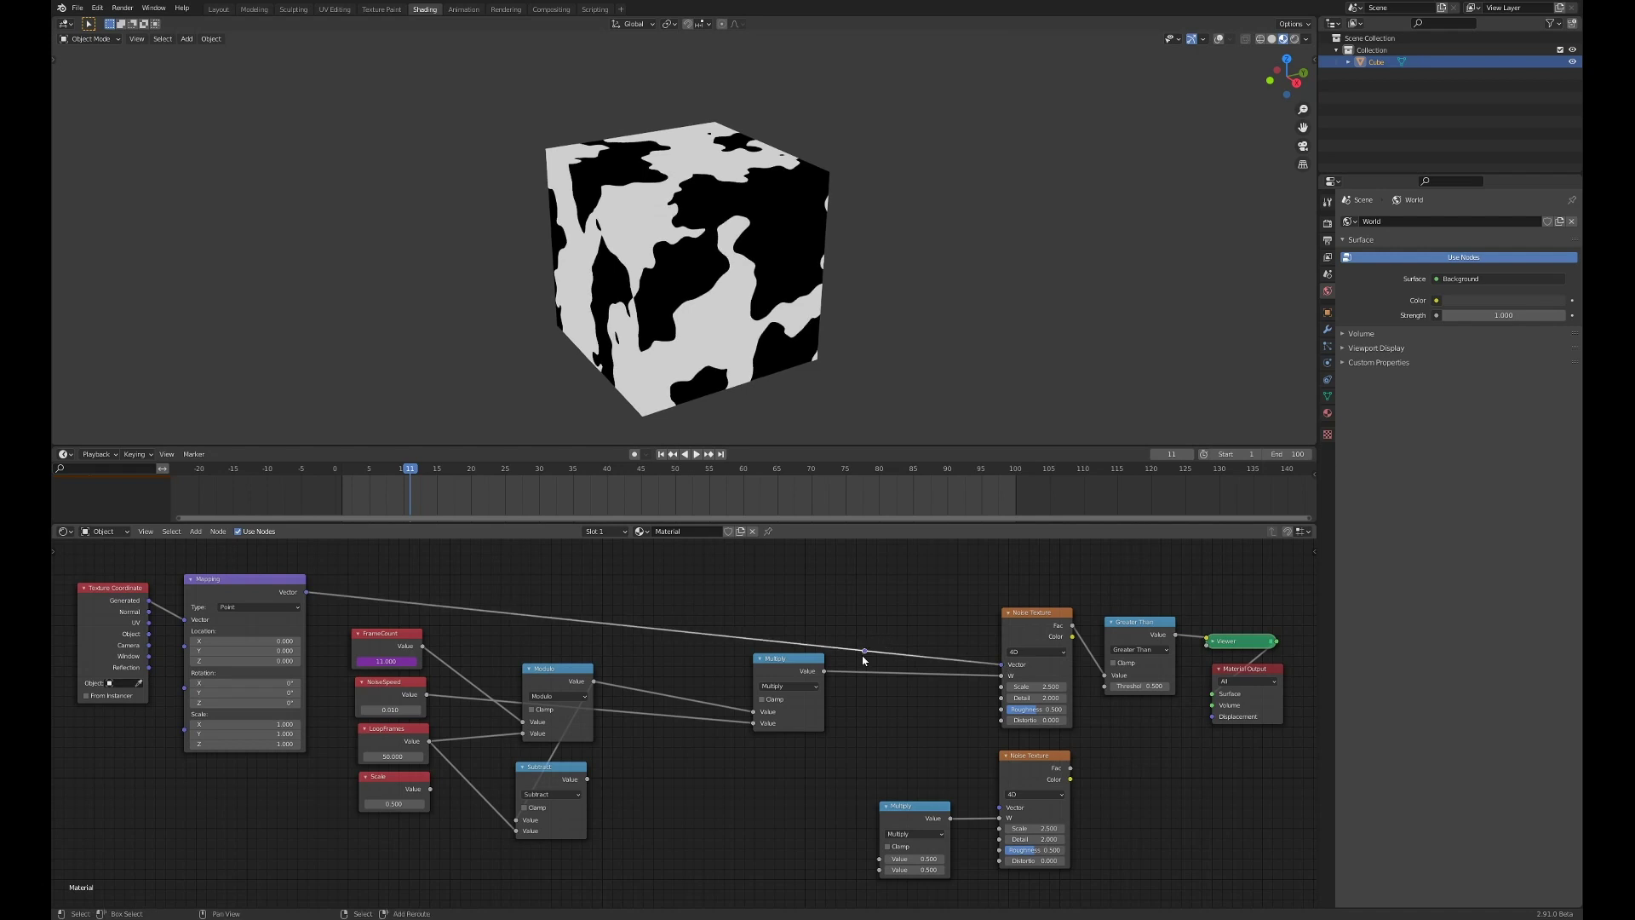
pyautogui.moveTo(866, 651); pyautogui.dragTo(999, 807)
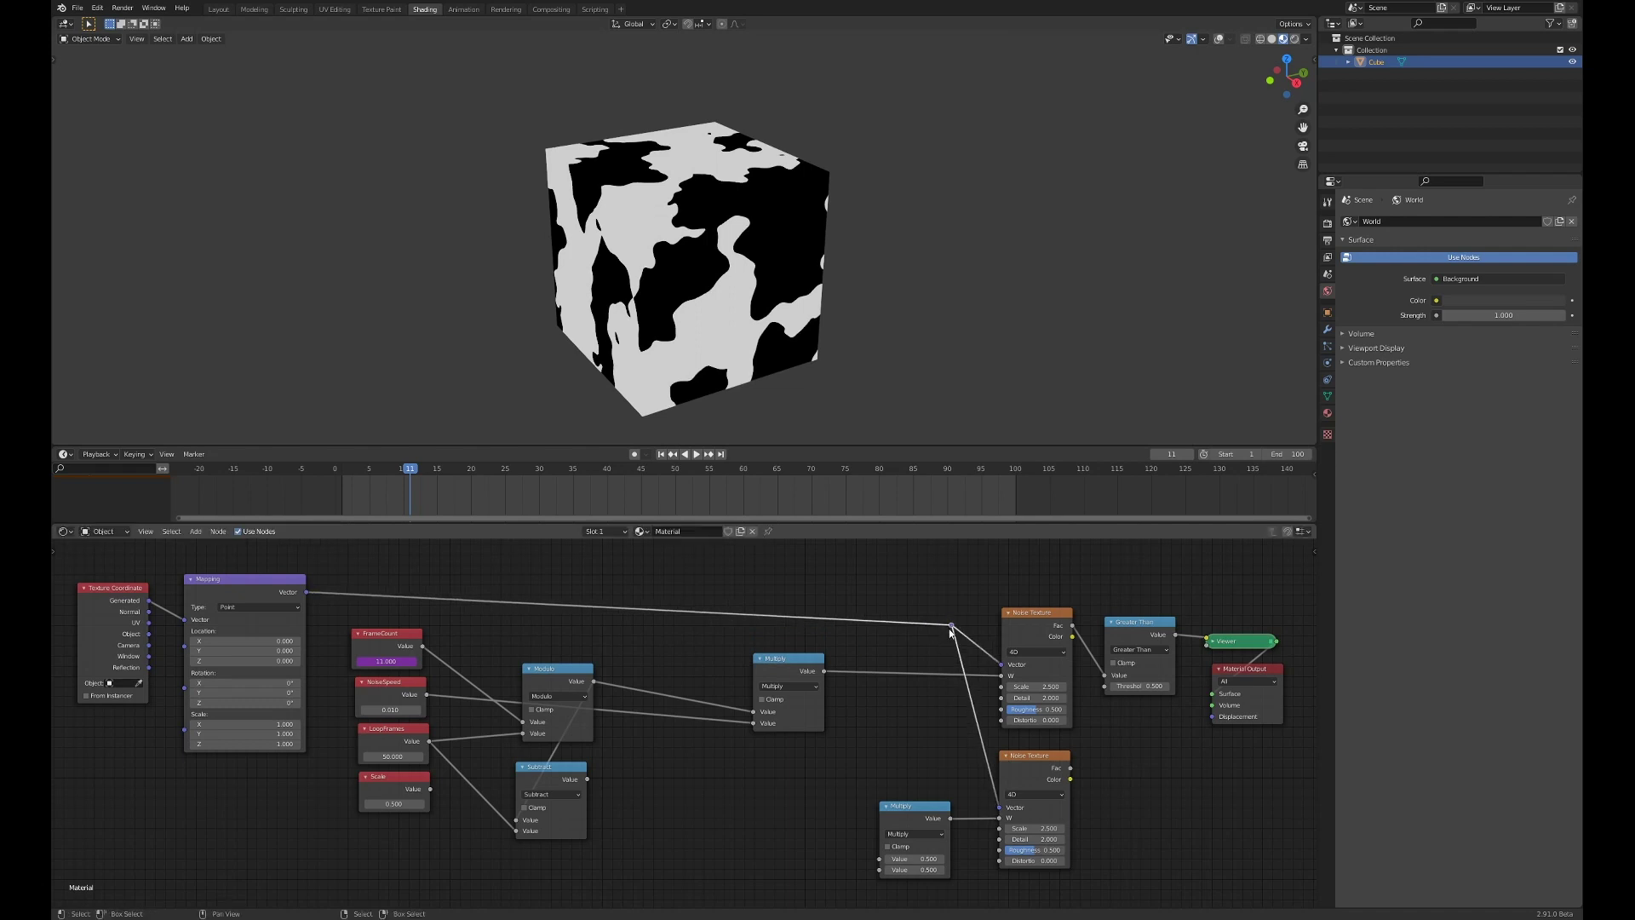
# Step: Feed NoiseSpeed and the Subtract result into the second Multiply node
pyautogui.moveTo(836, 636); pyautogui.dragTo(830, 621, button='middle')
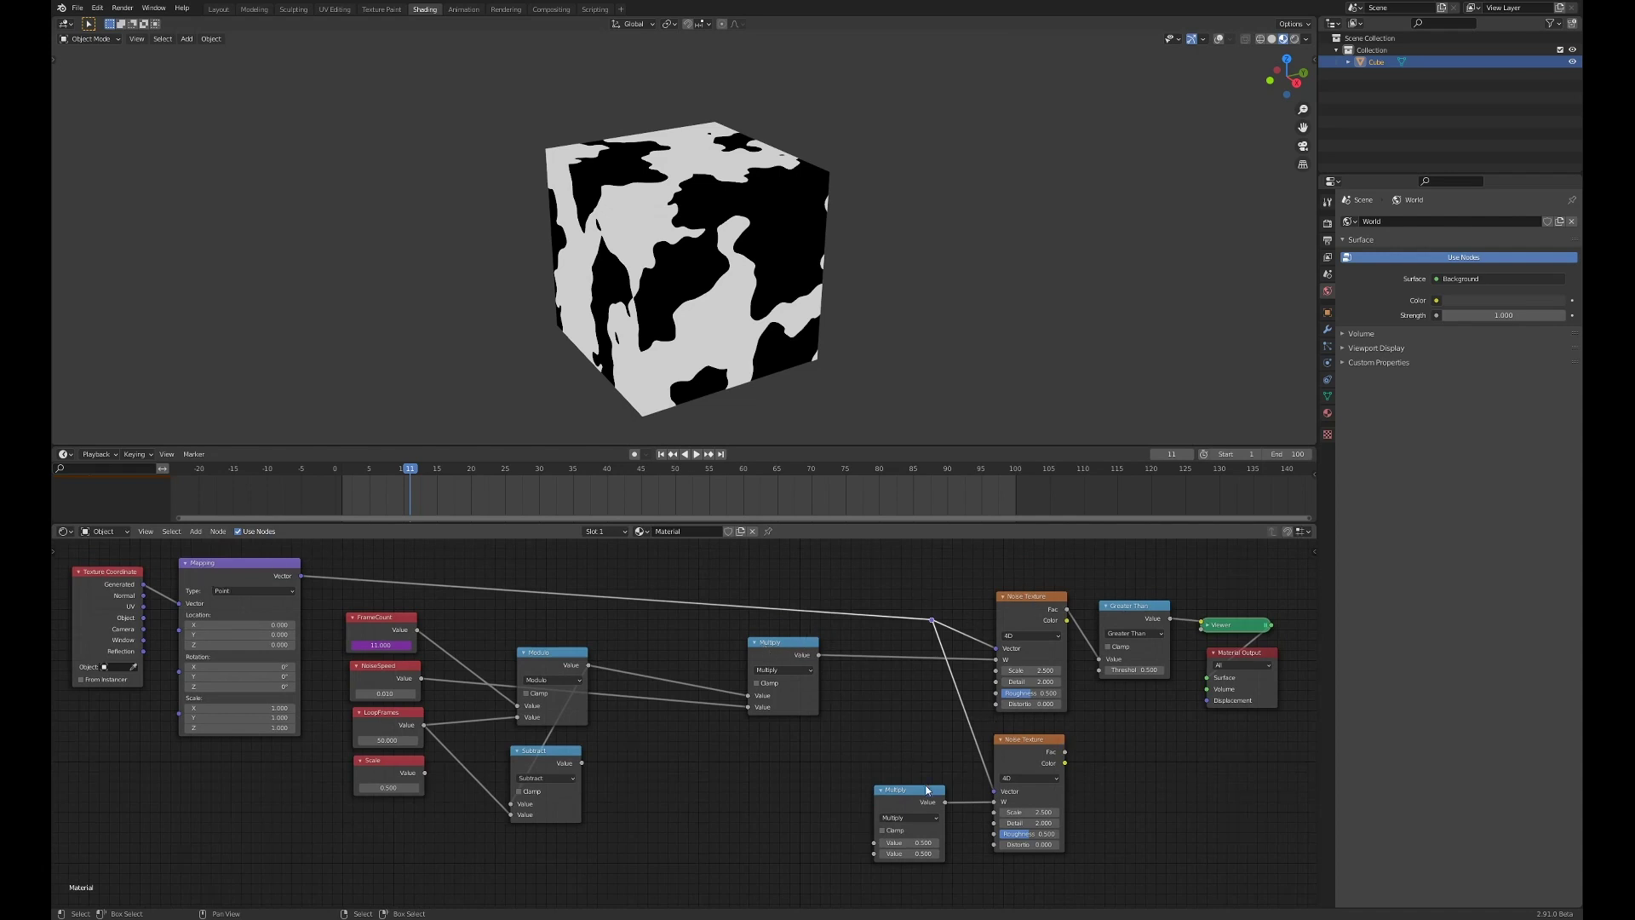
pyautogui.moveTo(777, 663); pyautogui.dragTo(865, 663)
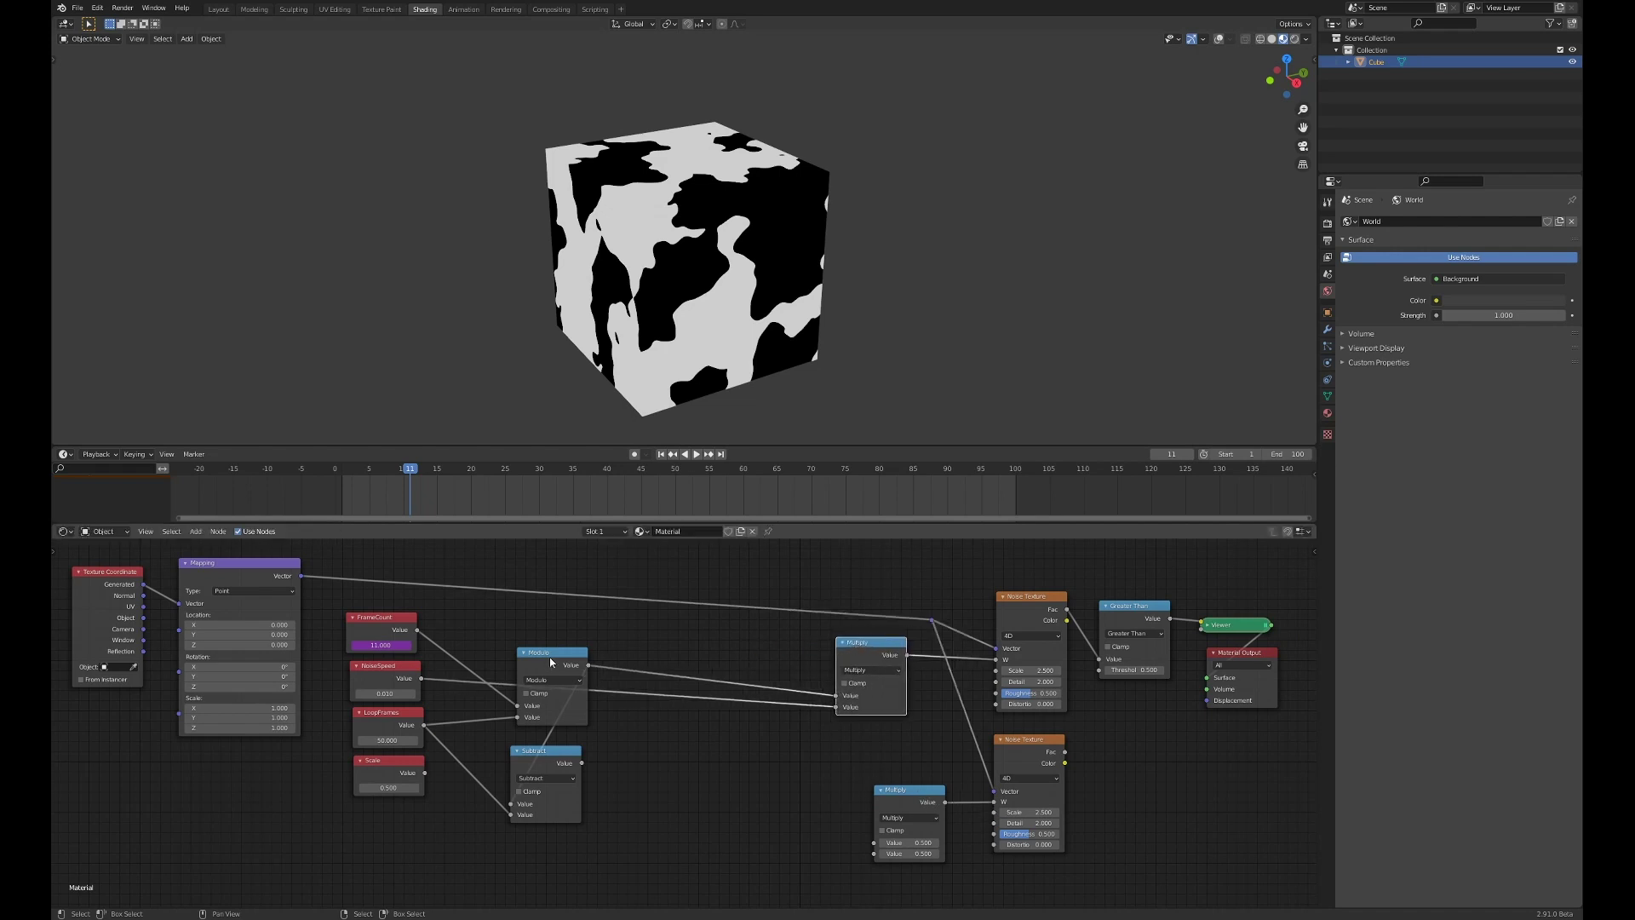
pyautogui.moveTo(551, 661)
pyautogui.mouseDown()
pyautogui.moveTo(645, 644)
pyautogui.moveTo(553, 621)
pyautogui.moveTo(549, 649)
pyautogui.mouseUp()
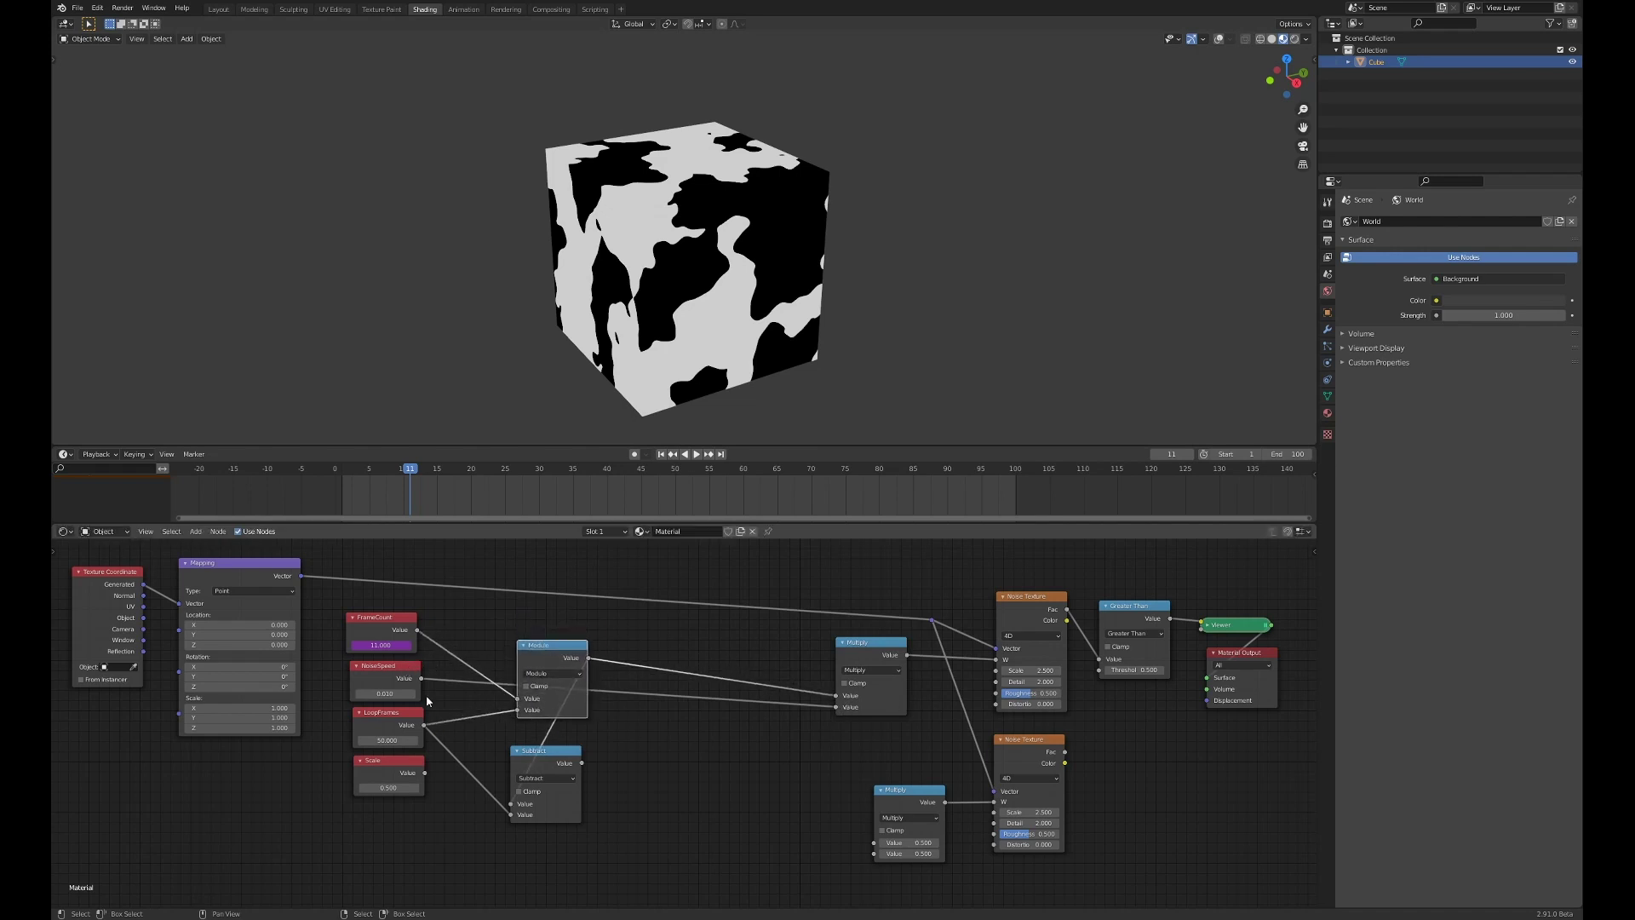
pyautogui.moveTo(422, 678); pyautogui.dragTo(874, 856)
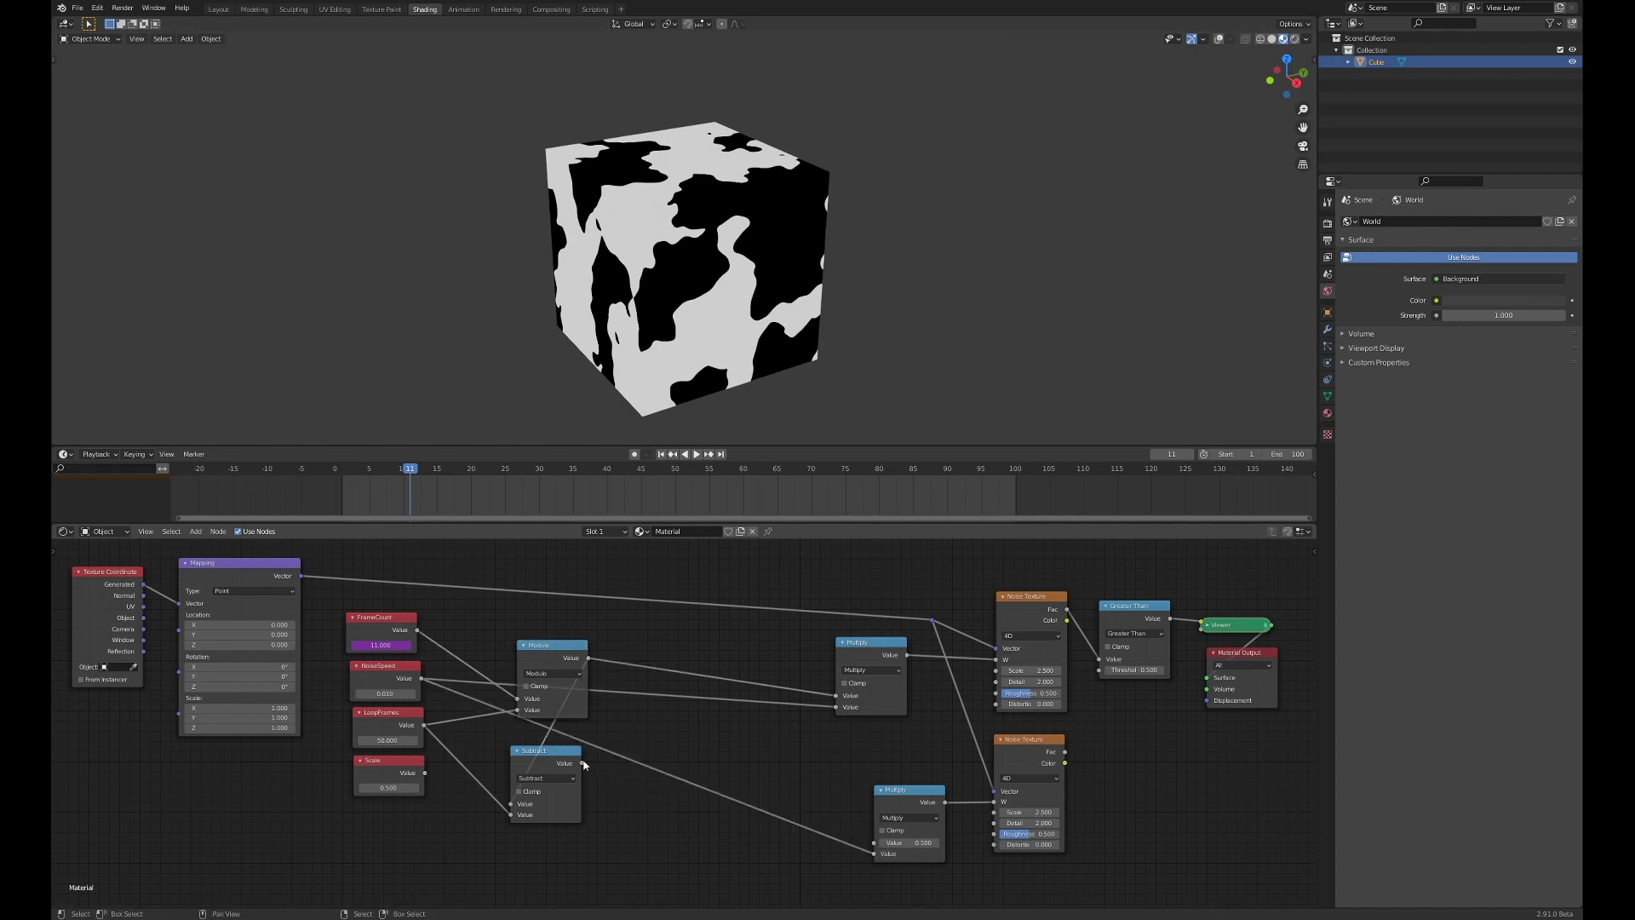
pyautogui.moveTo(585, 764); pyautogui.dragTo(877, 843)
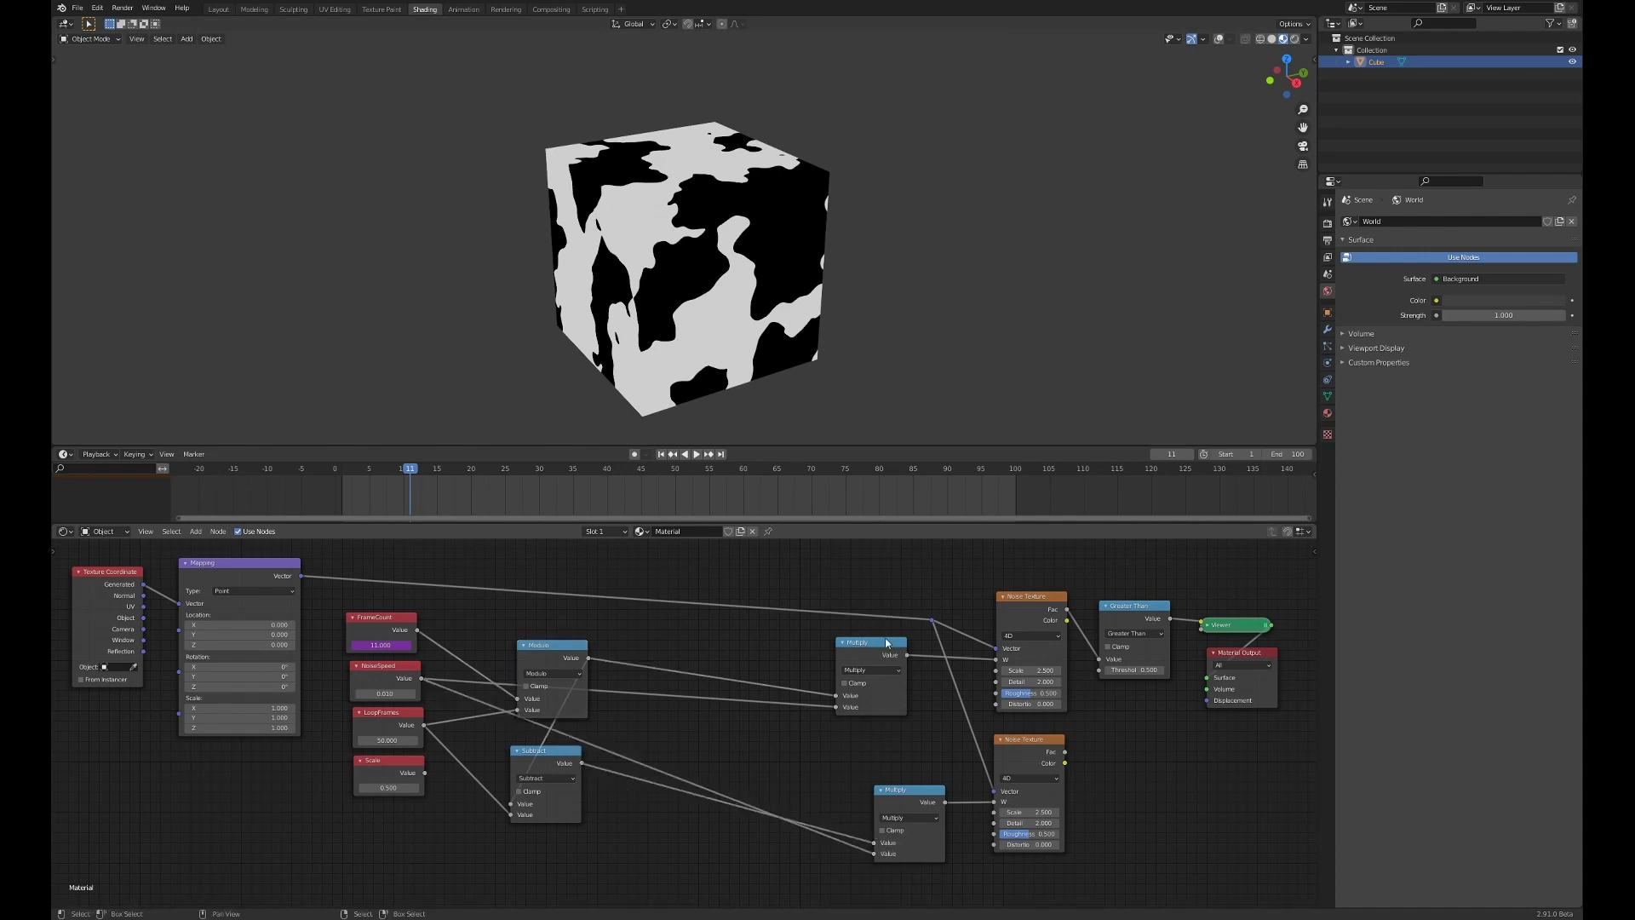
# Step: Tidy the layout, aligning the lower Multiply/Noise pair and moving the output nodes up-right
pyautogui.click(1021, 746)
pyautogui.click(1029, 612)
pyautogui.click(1038, 739)
pyautogui.moveTo(944, 713); pyautogui.dragTo(776, 709, button='middle')
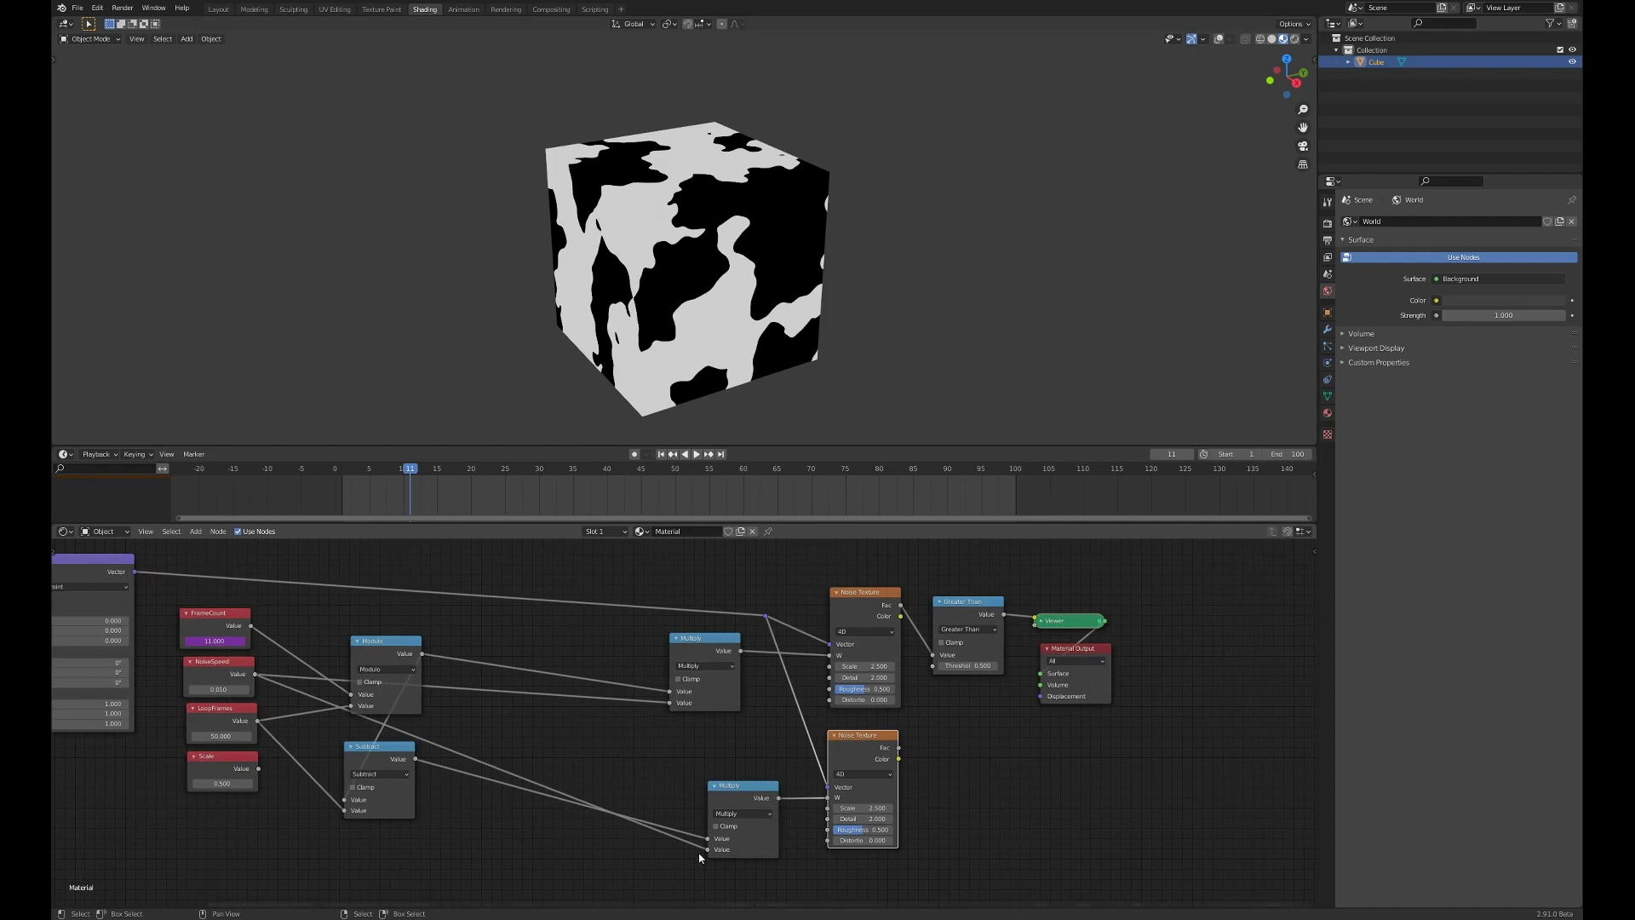
pyautogui.moveTo(664, 875); pyautogui.dragTo(956, 720)
pyautogui.press('g')
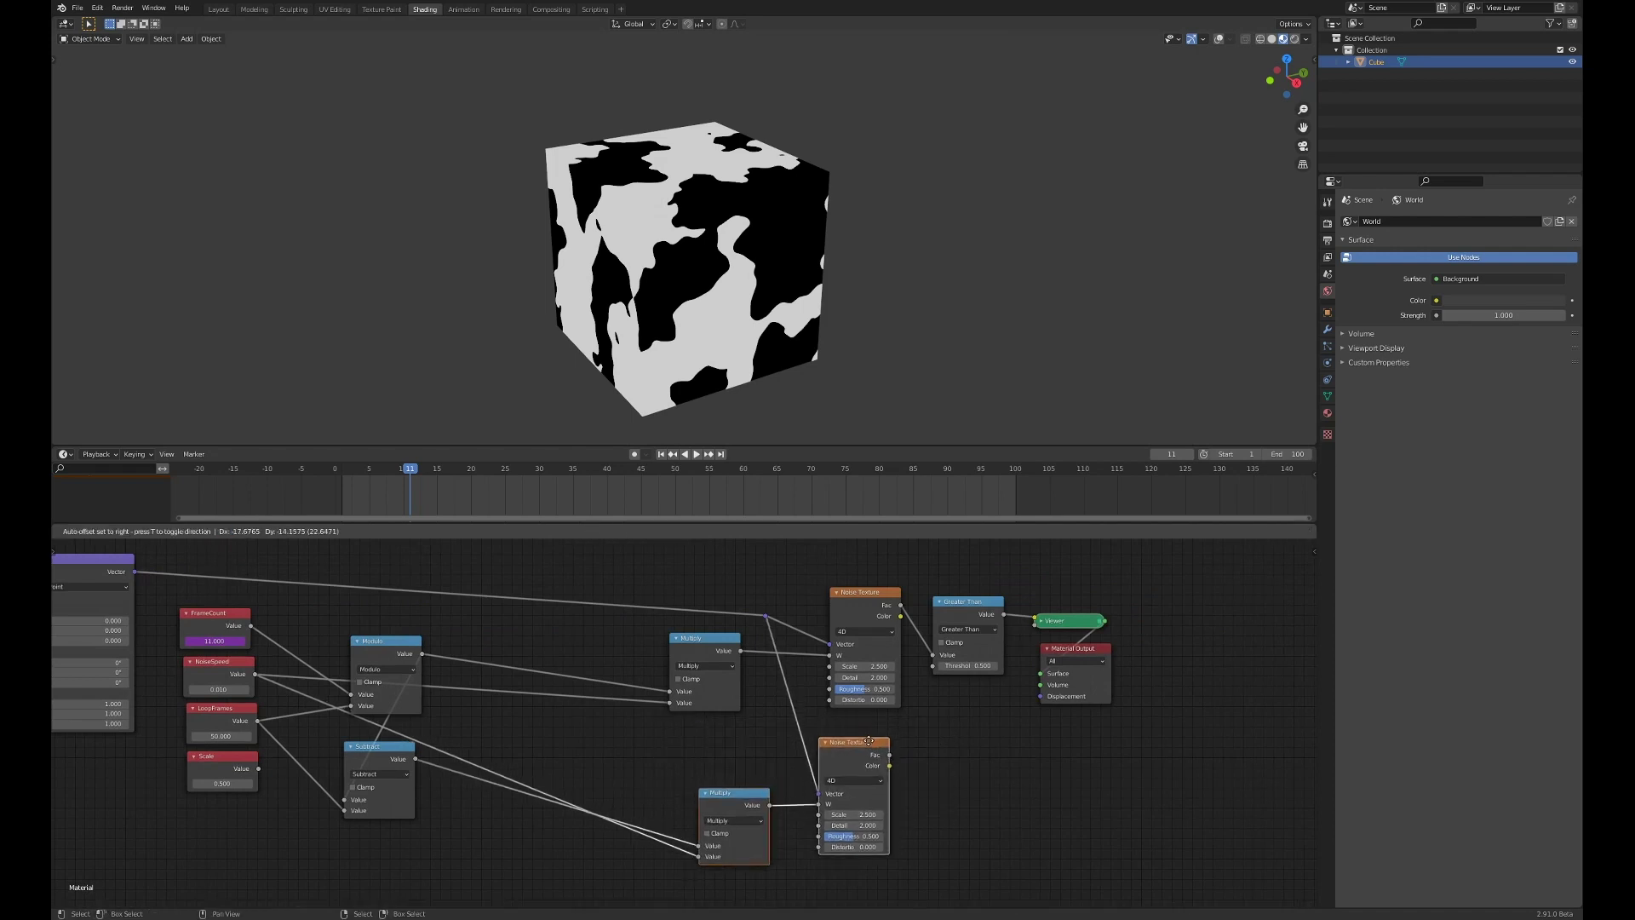
pyautogui.click(869, 741)
pyautogui.moveTo(714, 648); pyautogui.dragTo(724, 646)
pyautogui.moveTo(866, 596); pyautogui.dragTo(843, 596)
pyautogui.moveTo(1188, 571); pyautogui.dragTo(911, 734)
pyautogui.moveTo(977, 602); pyautogui.dragTo(1100, 570)
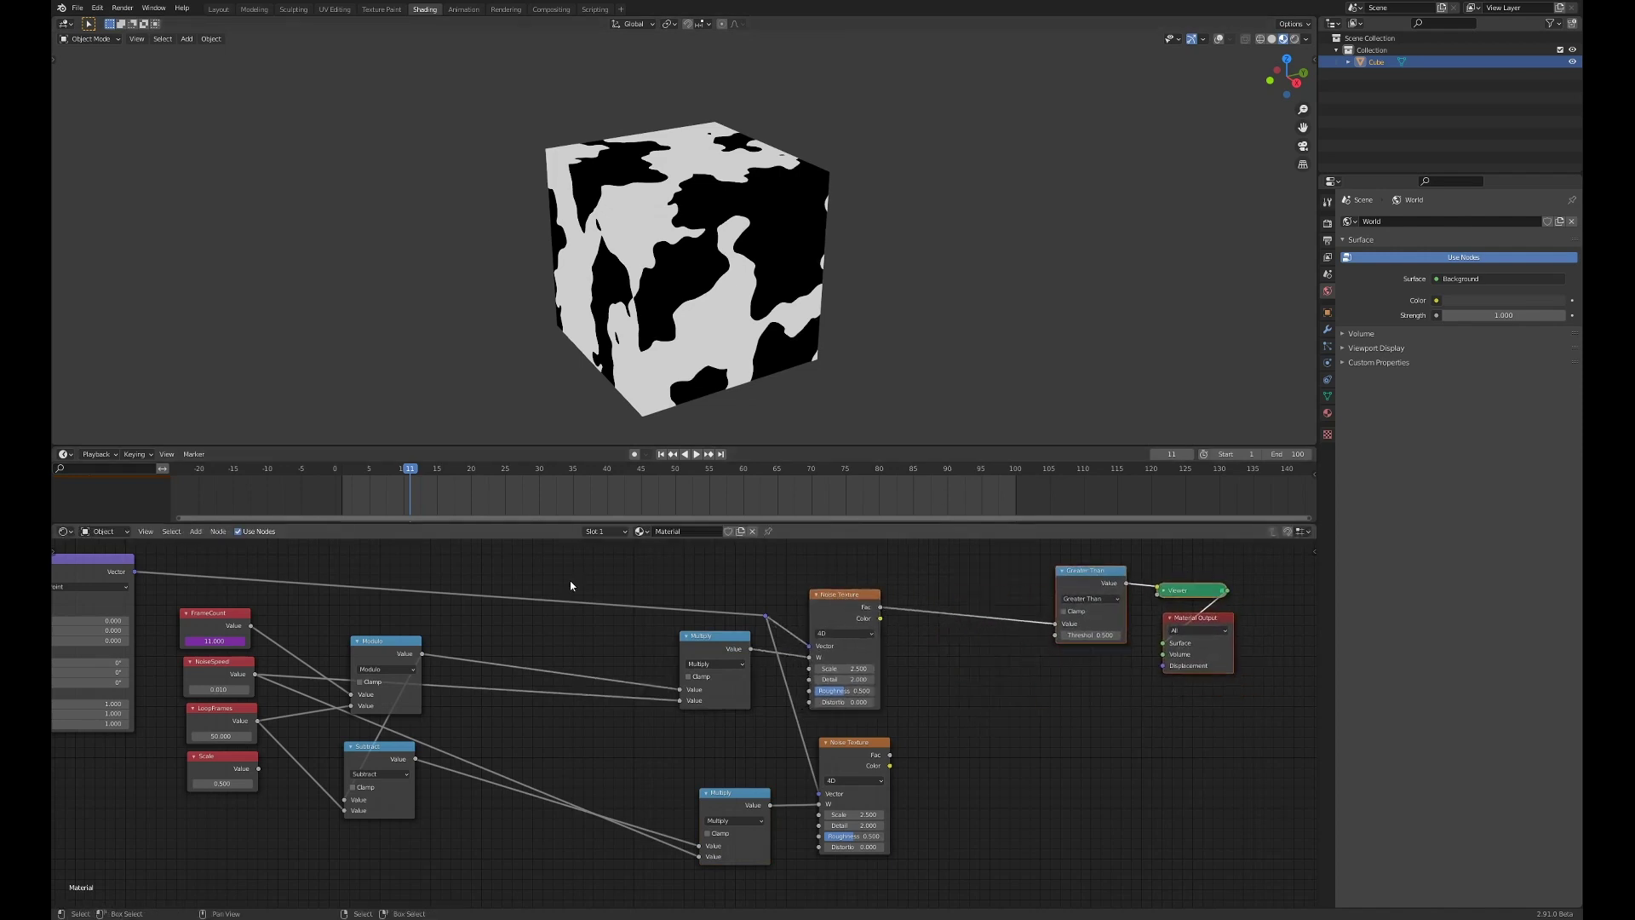
# Step: Preview the lower noise's Fac on the cube while scrubbing frames 0 to 31
pyautogui.click(336, 485)
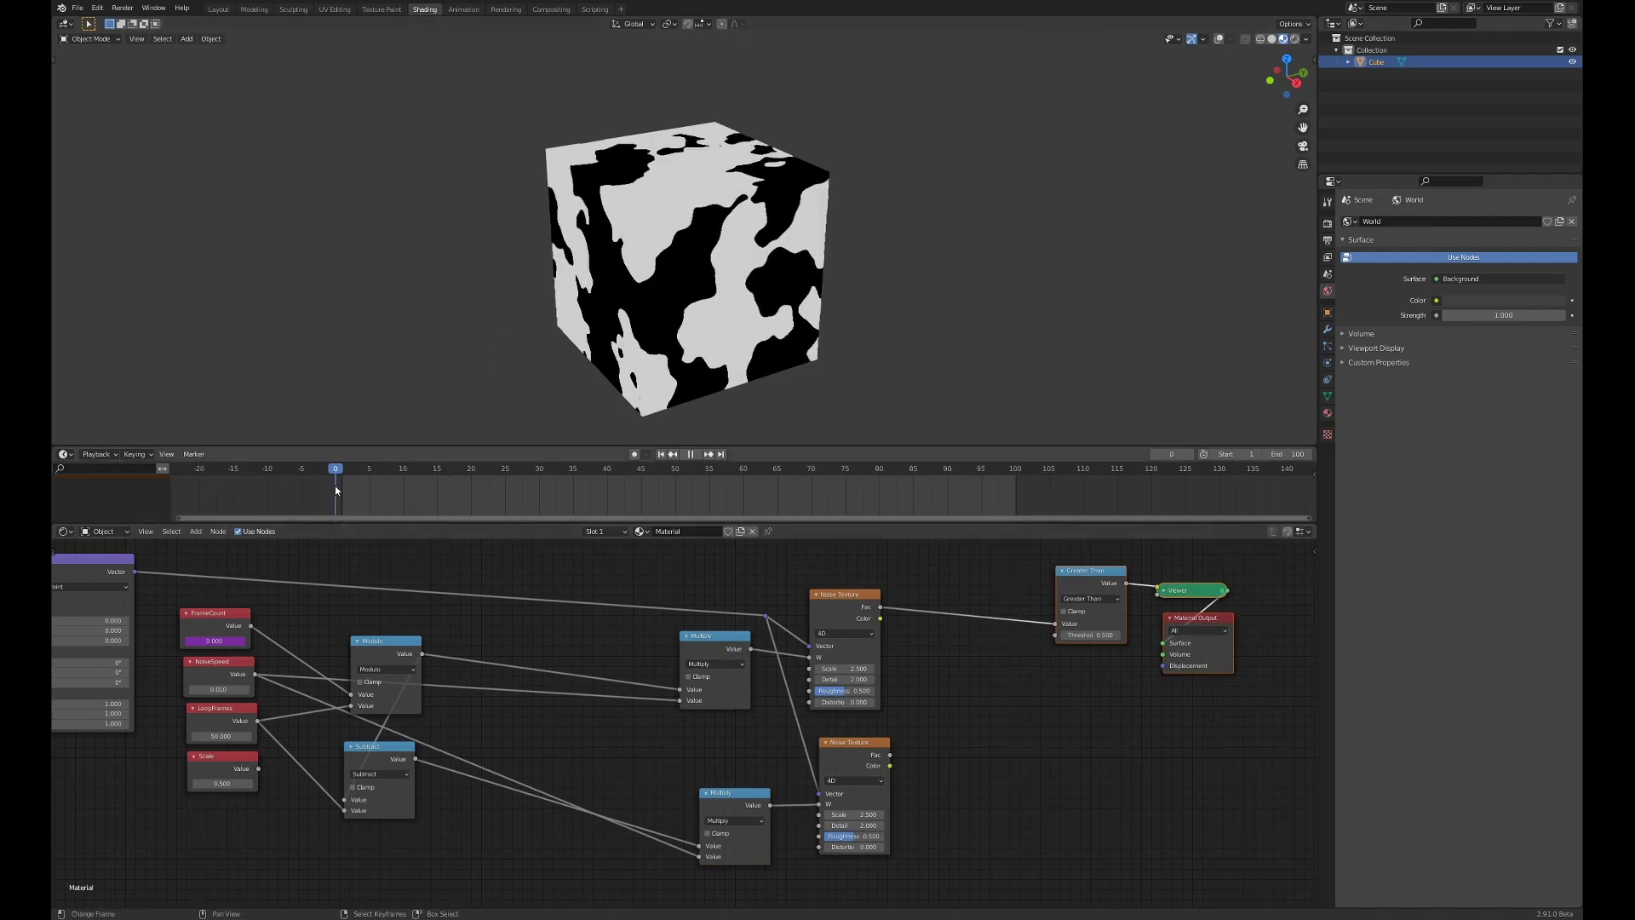
pyautogui.press('space')
pyautogui.press('space')
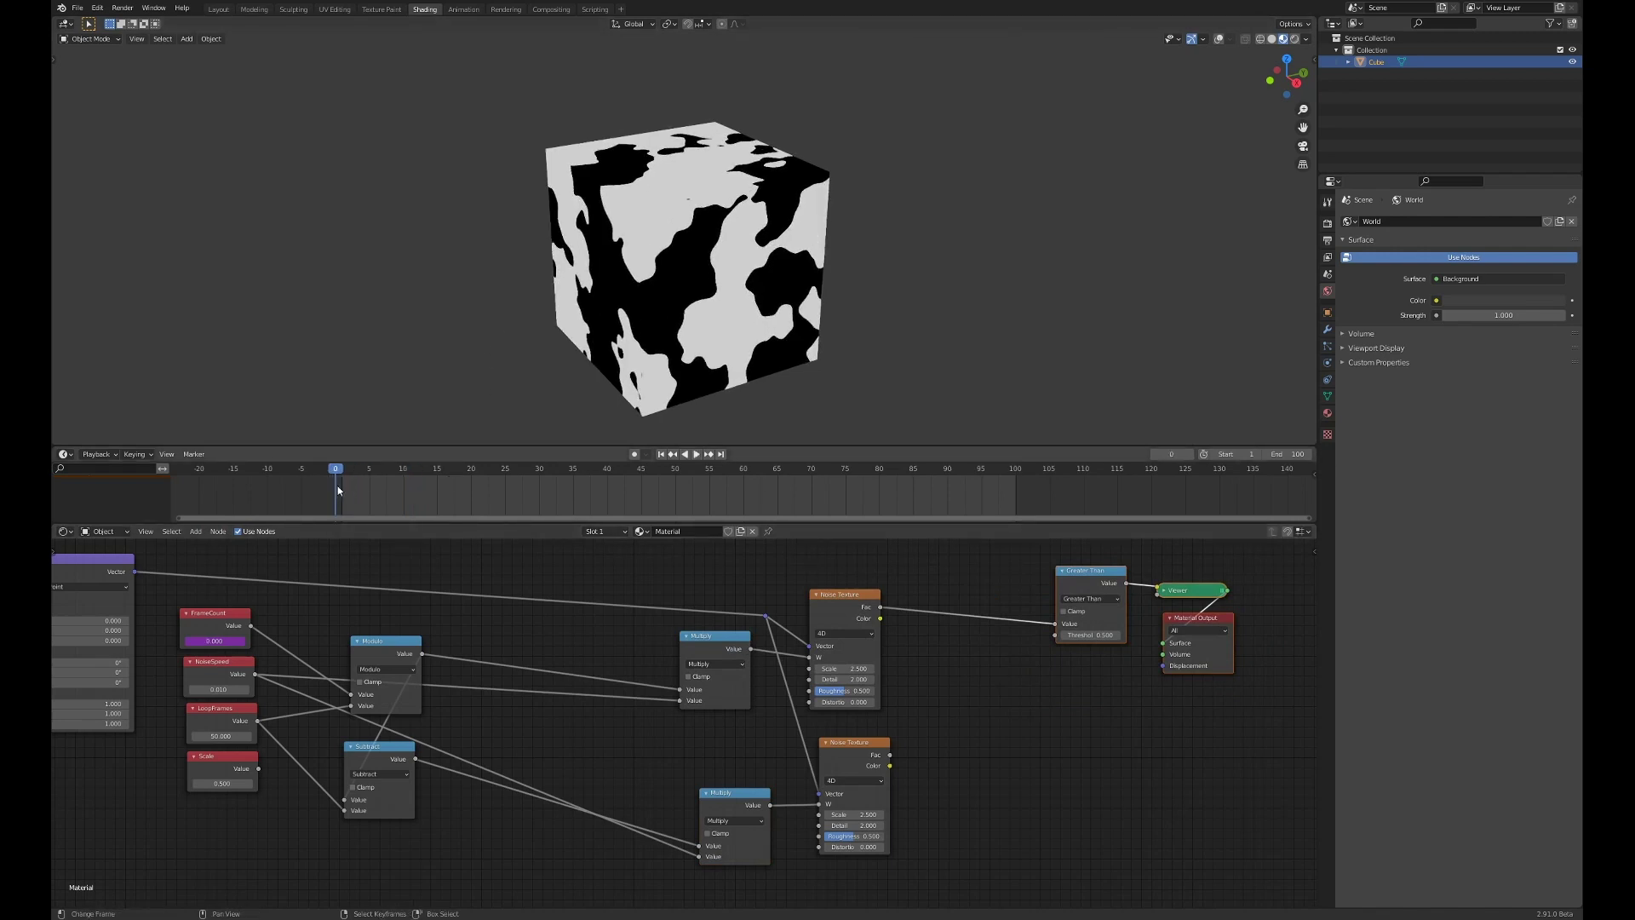
pyautogui.press('space')
pyautogui.moveTo(337, 486); pyautogui.dragTo(512, 482)
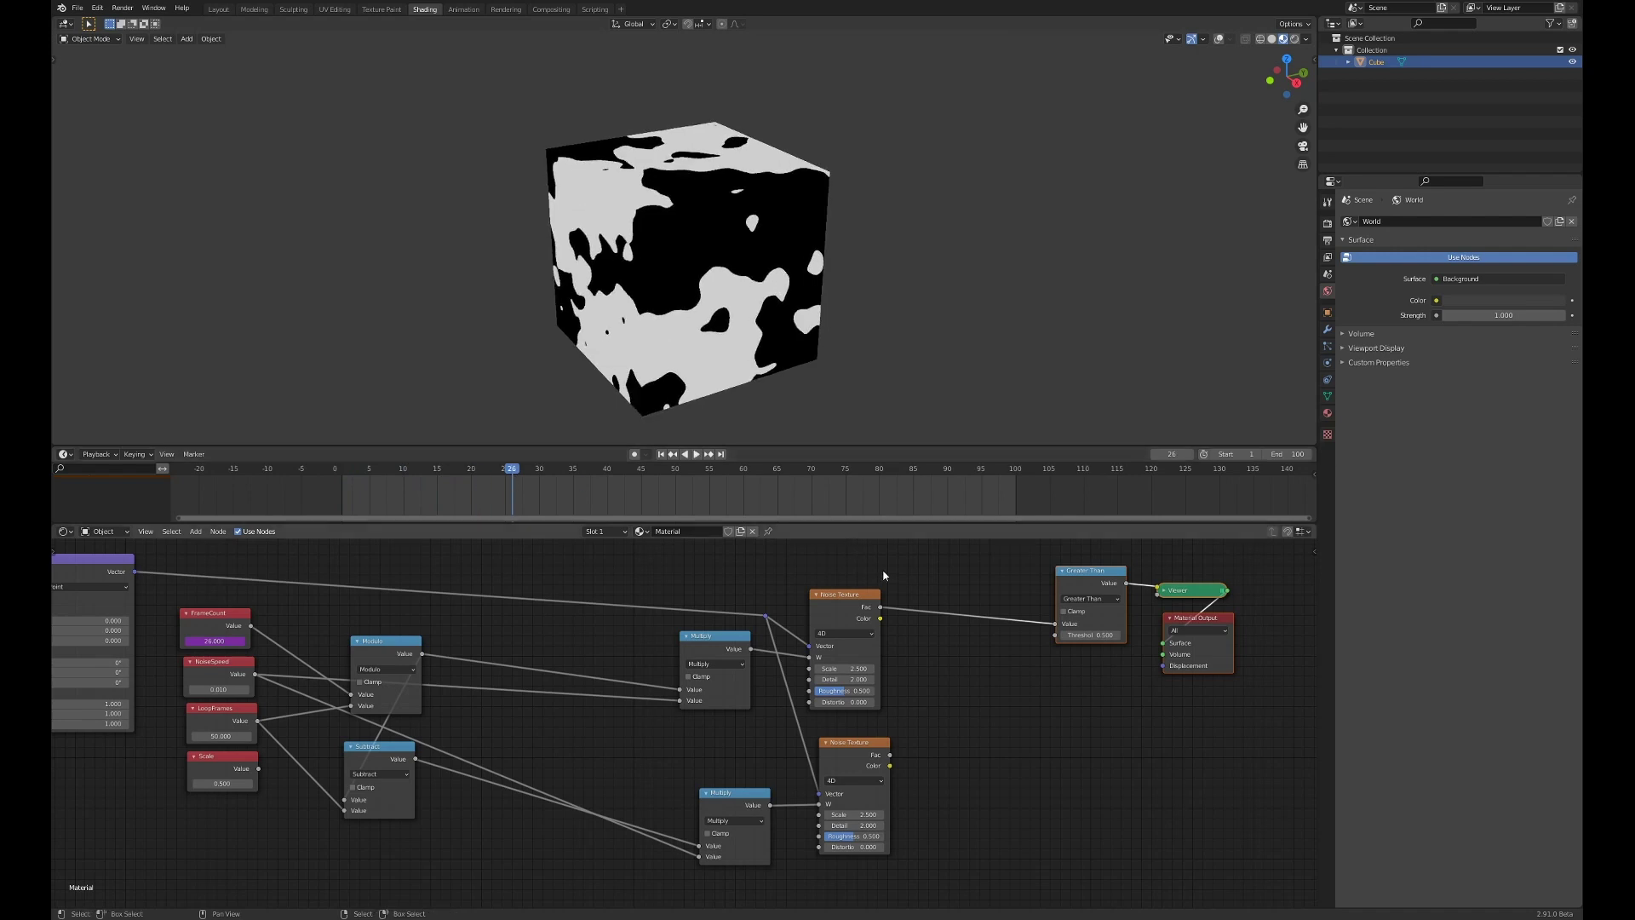
pyautogui.keyDown('ctrl'); pyautogui.keyDown('shift'); pyautogui.click(851, 743); pyautogui.keyUp('shift'); pyautogui.keyUp('ctrl')
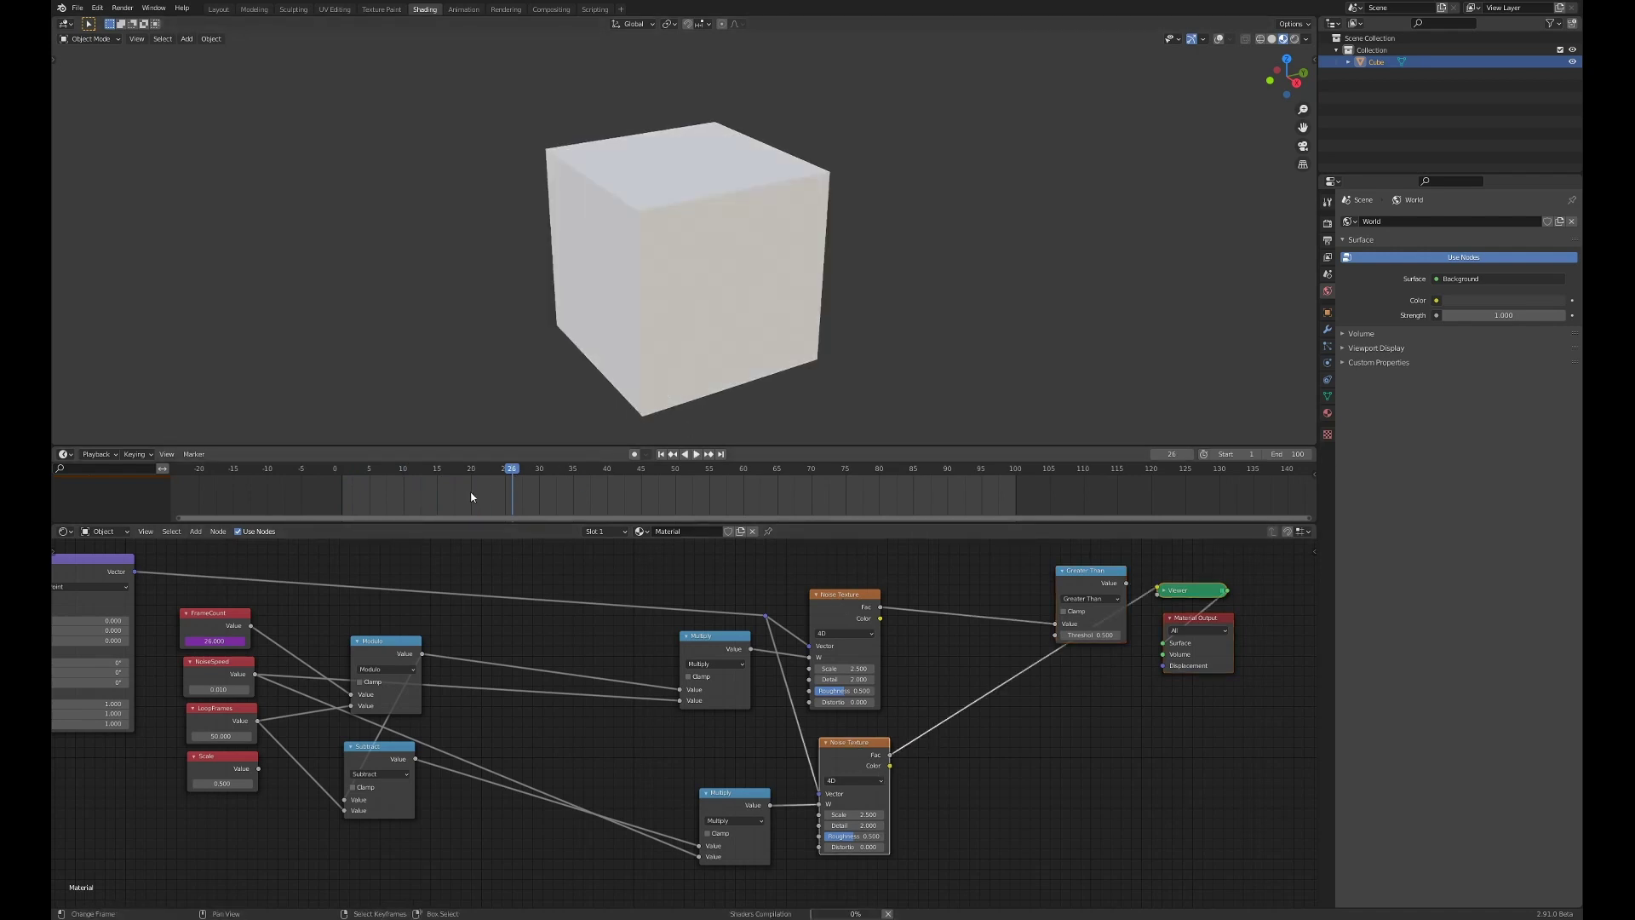
pyautogui.moveTo(473, 497); pyautogui.dragTo(546, 482)
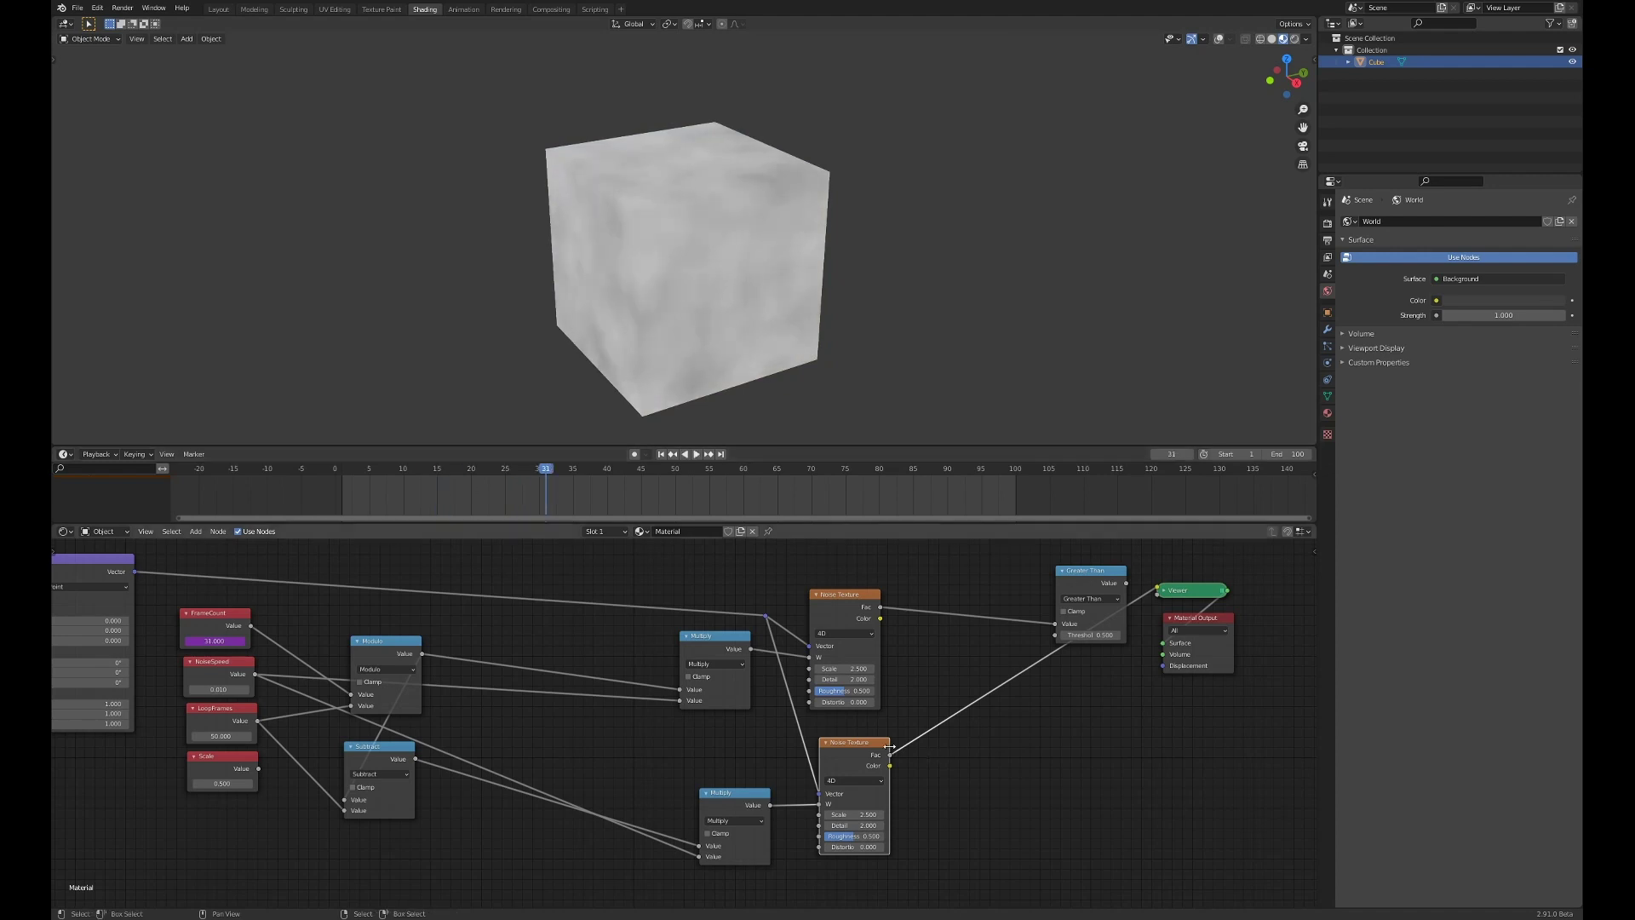
# Step: Connect the lower Noise Texture's Fac to Greater Than, remove the dangling link, and check frame 46
pyautogui.moveTo(895, 755); pyautogui.dragTo(999, 658)
pyautogui.keyDown('ctrl'); pyautogui.keyDown('shift'); pyautogui.click(1082, 600); pyautogui.keyUp('shift'); pyautogui.keyUp('ctrl')
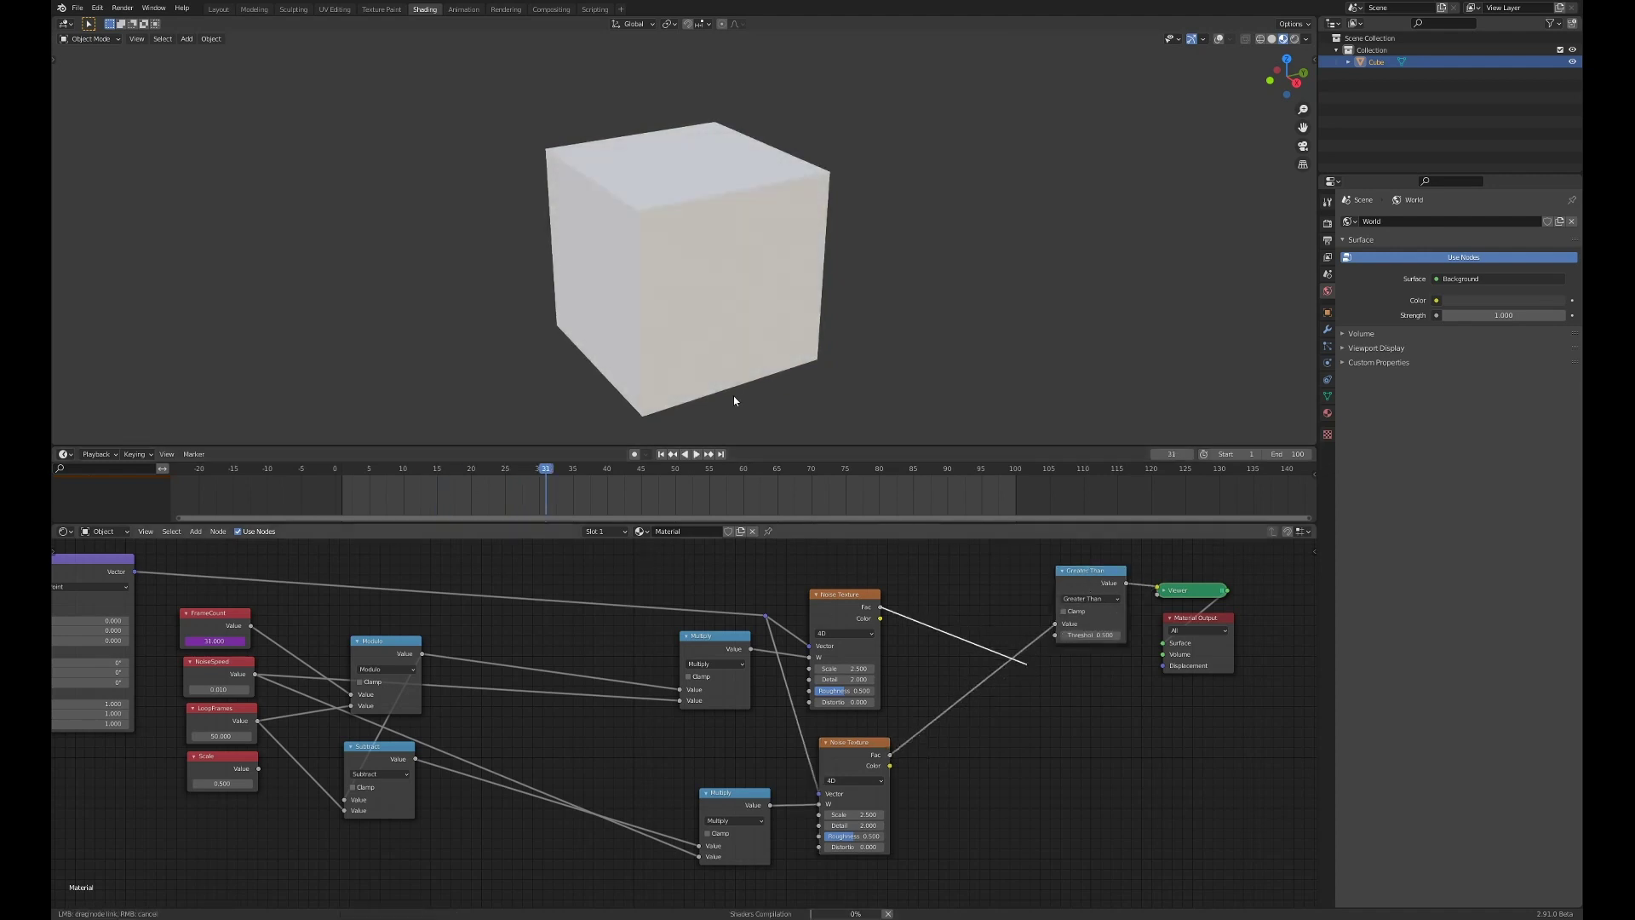
pyautogui.moveTo(840, 440); pyautogui.dragTo(910, 455)
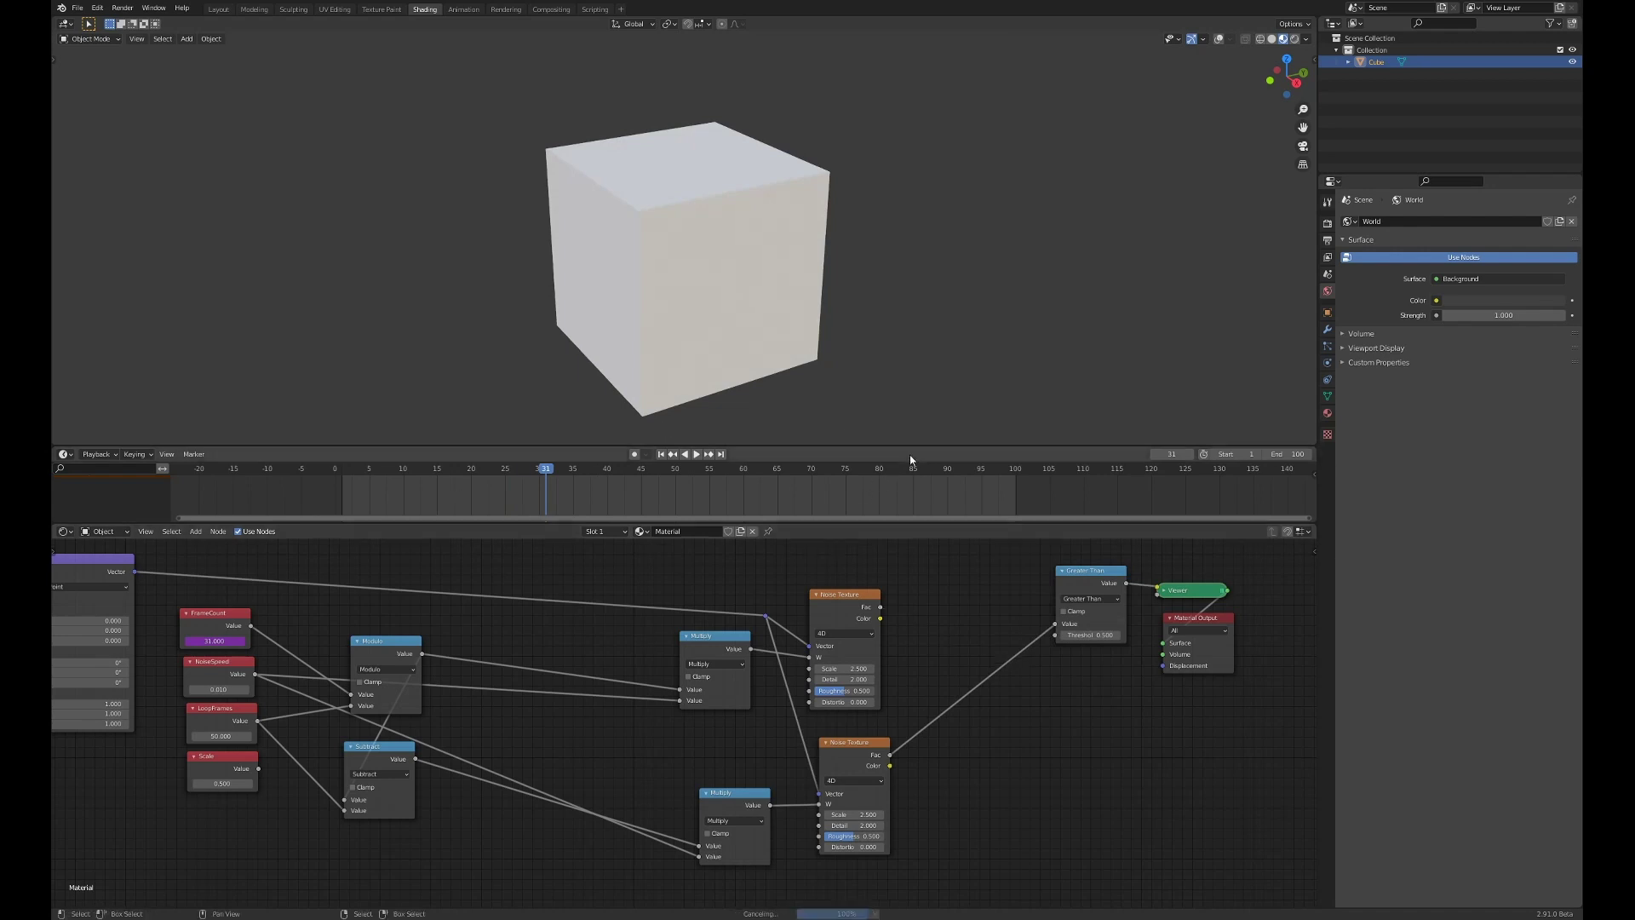
pyautogui.moveTo(400, 482); pyautogui.dragTo(709, 538)
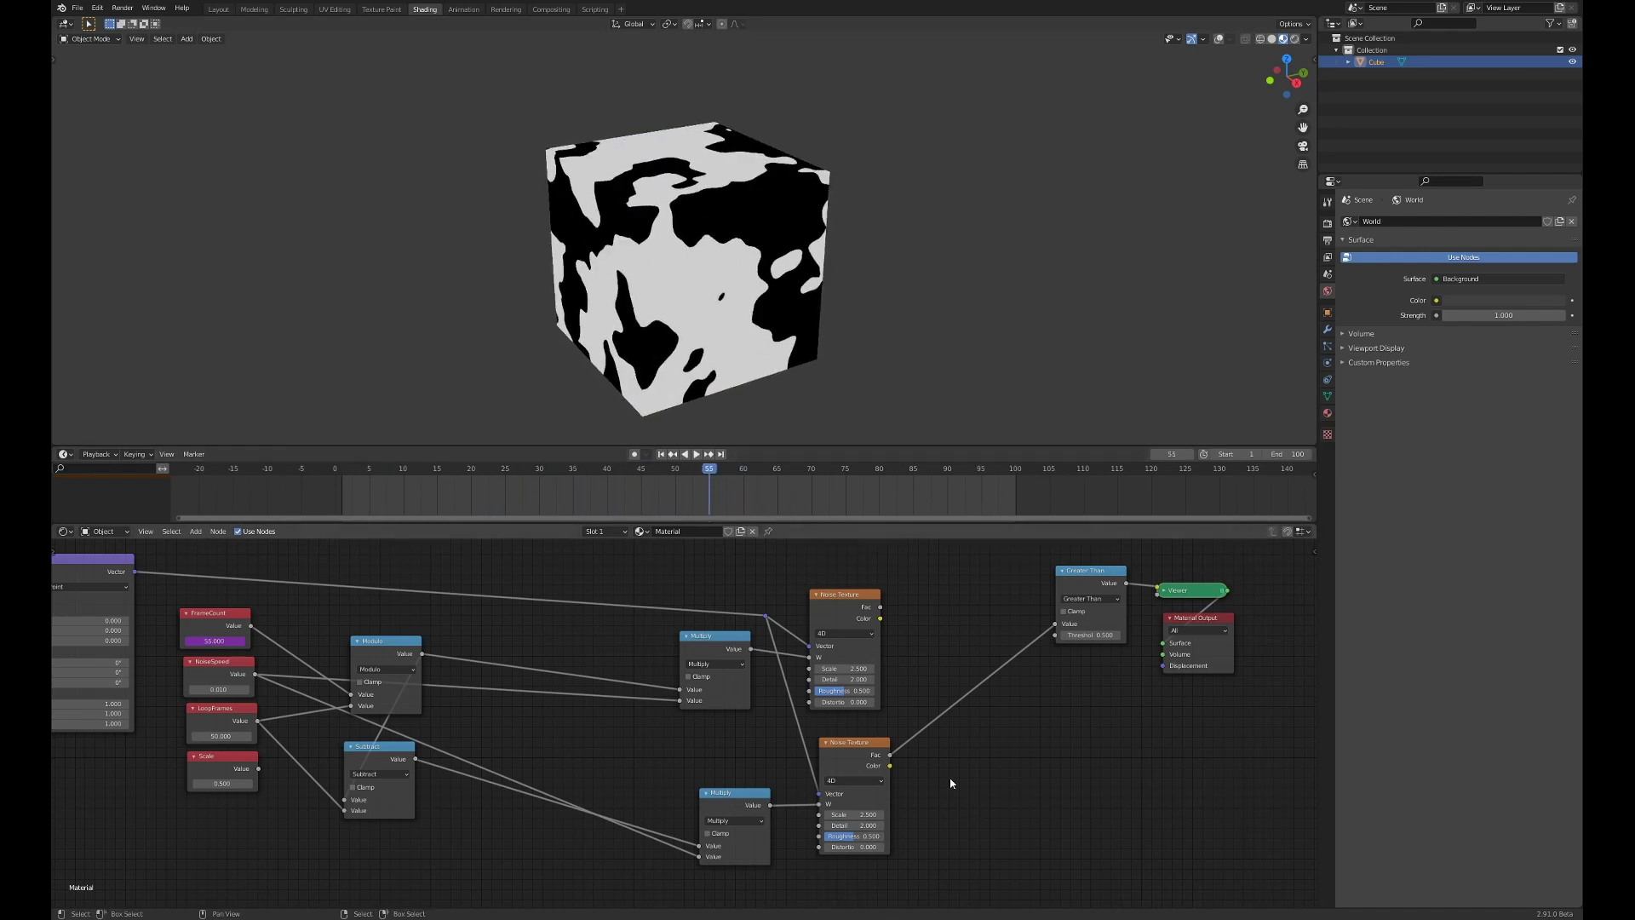
pyautogui.scroll(-2, 951, 782)
pyautogui.click(677, 724)
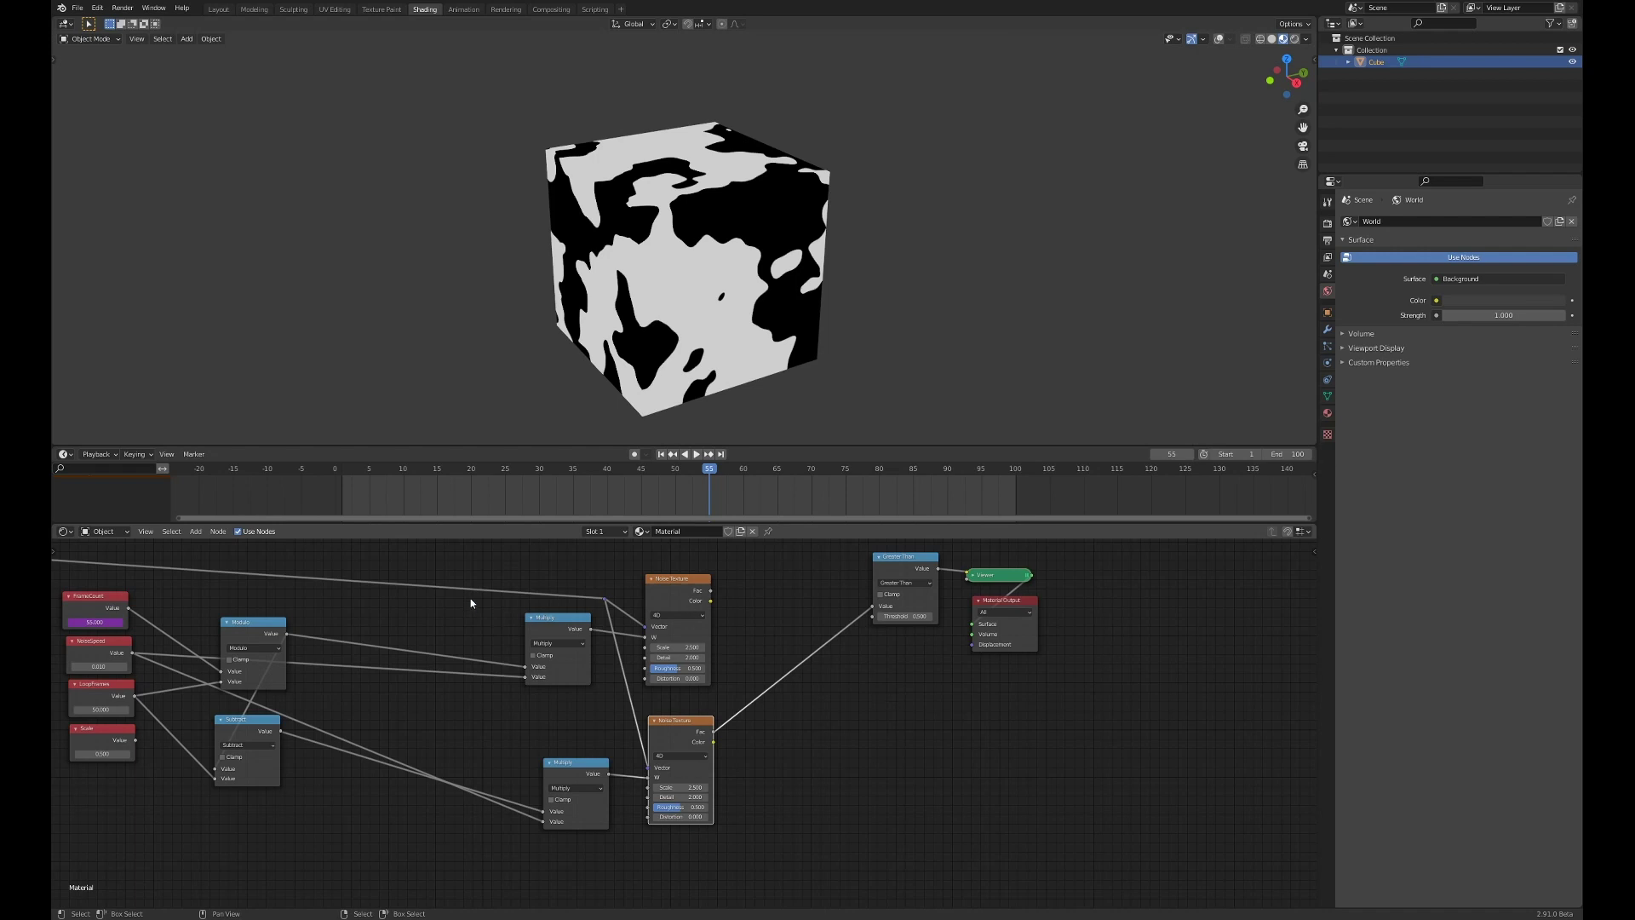
pyautogui.moveTo(505, 557); pyautogui.dragTo(769, 861)
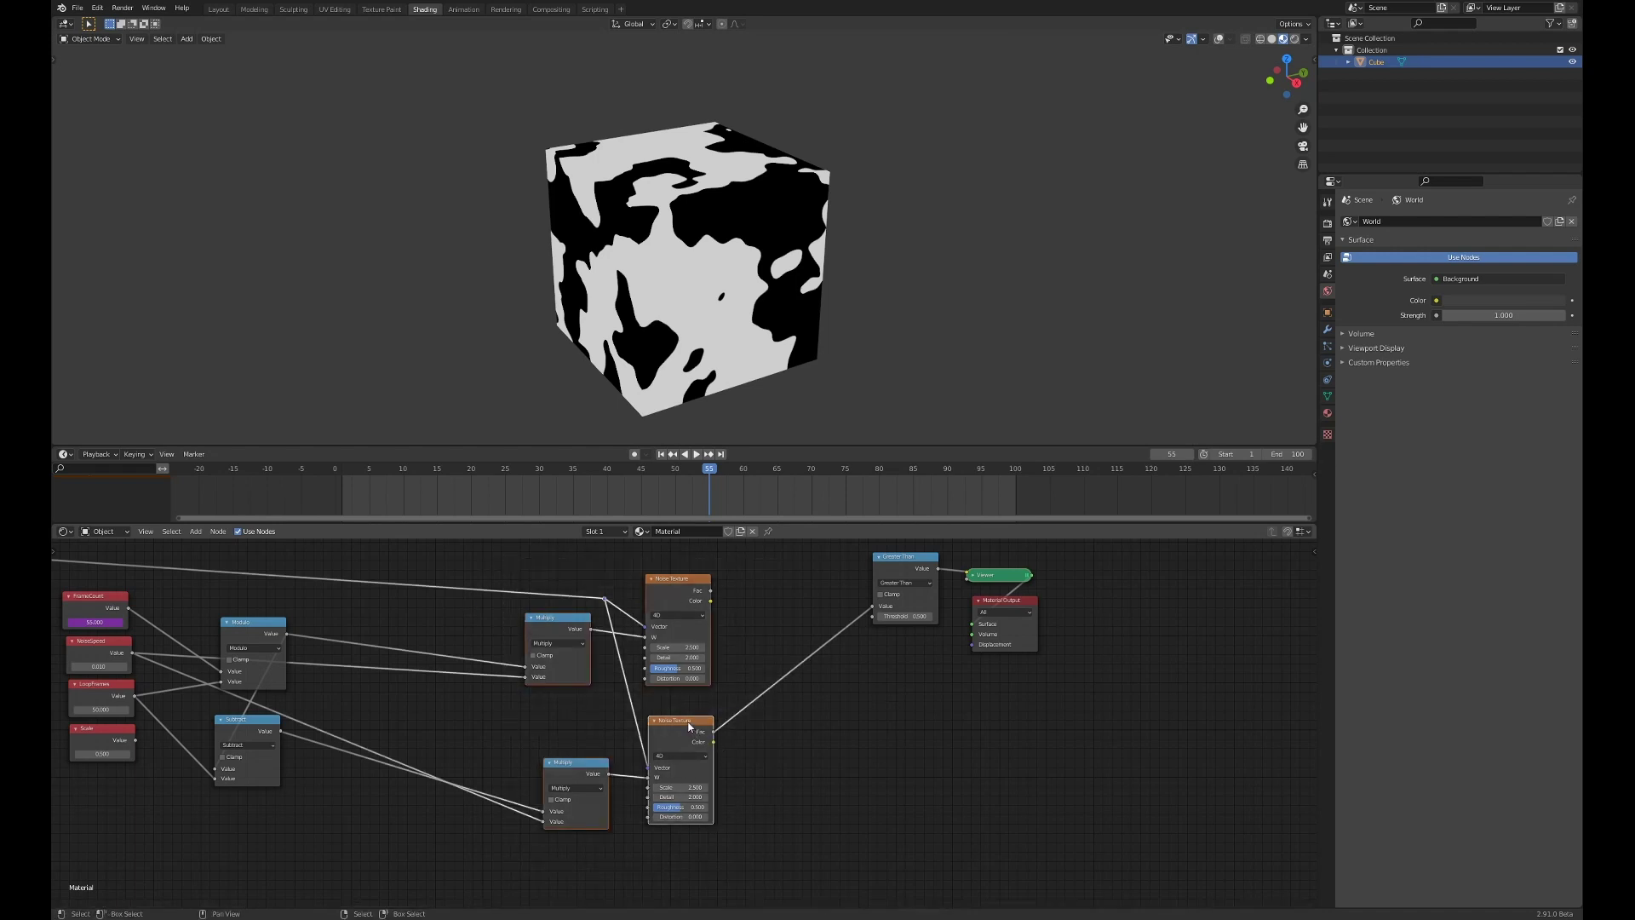
# Step: Shift the Multiply and Noise Texture nodes left and duplicate the lower Multiply below them
pyautogui.press('g')
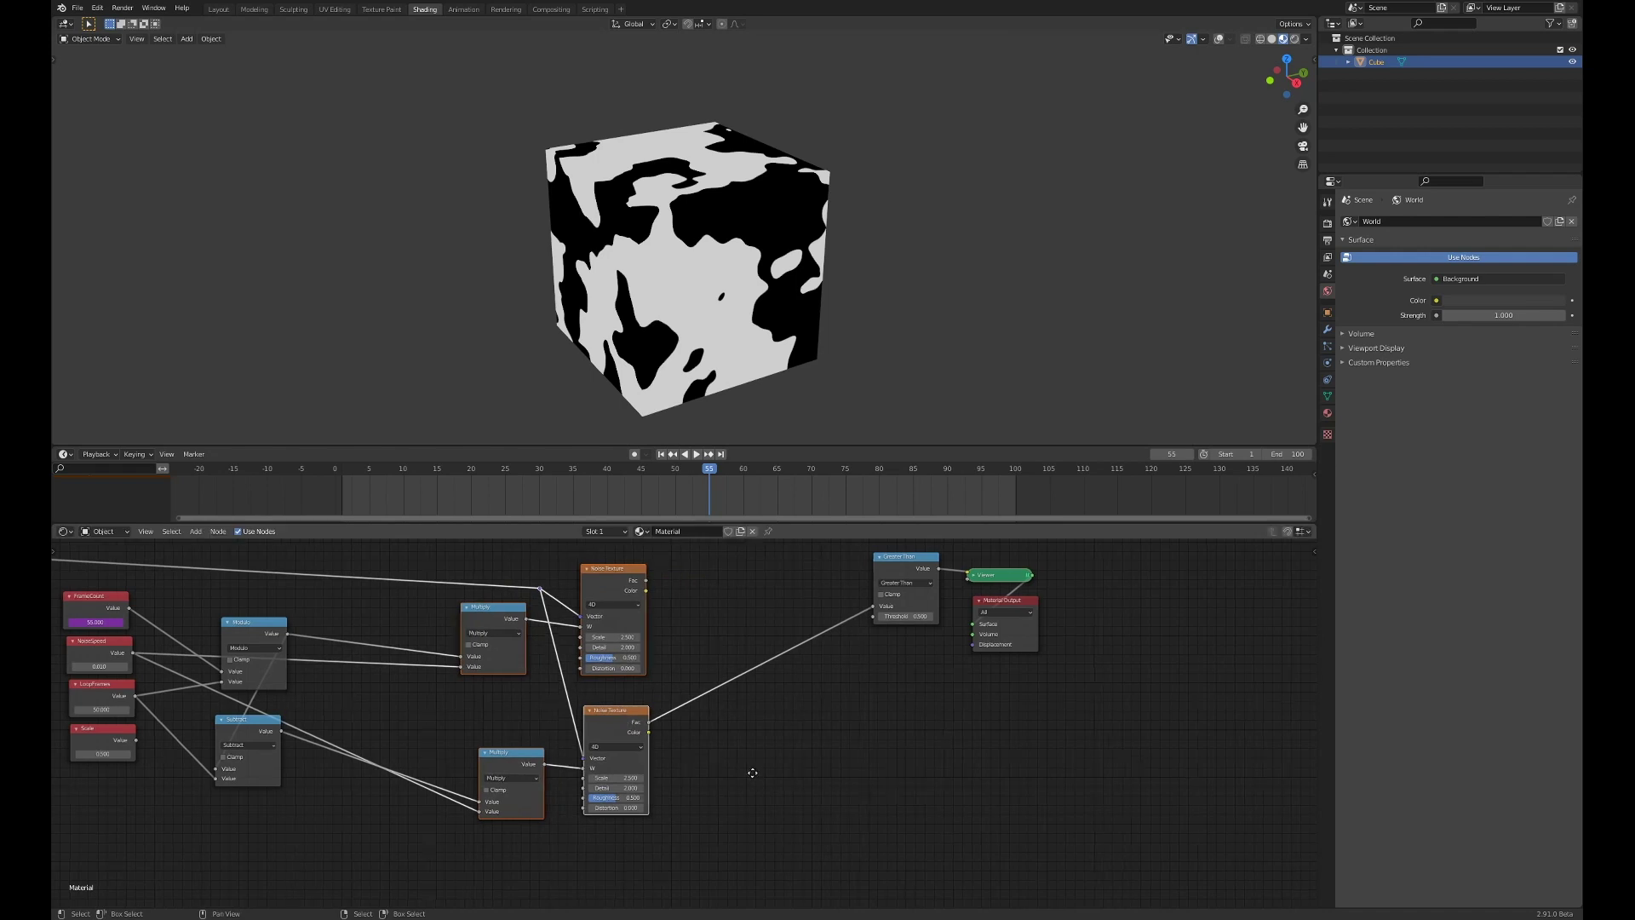
pyautogui.click(752, 772)
pyautogui.moveTo(752, 772); pyautogui.dragTo(852, 688, button='middle')
pyautogui.click(615, 680)
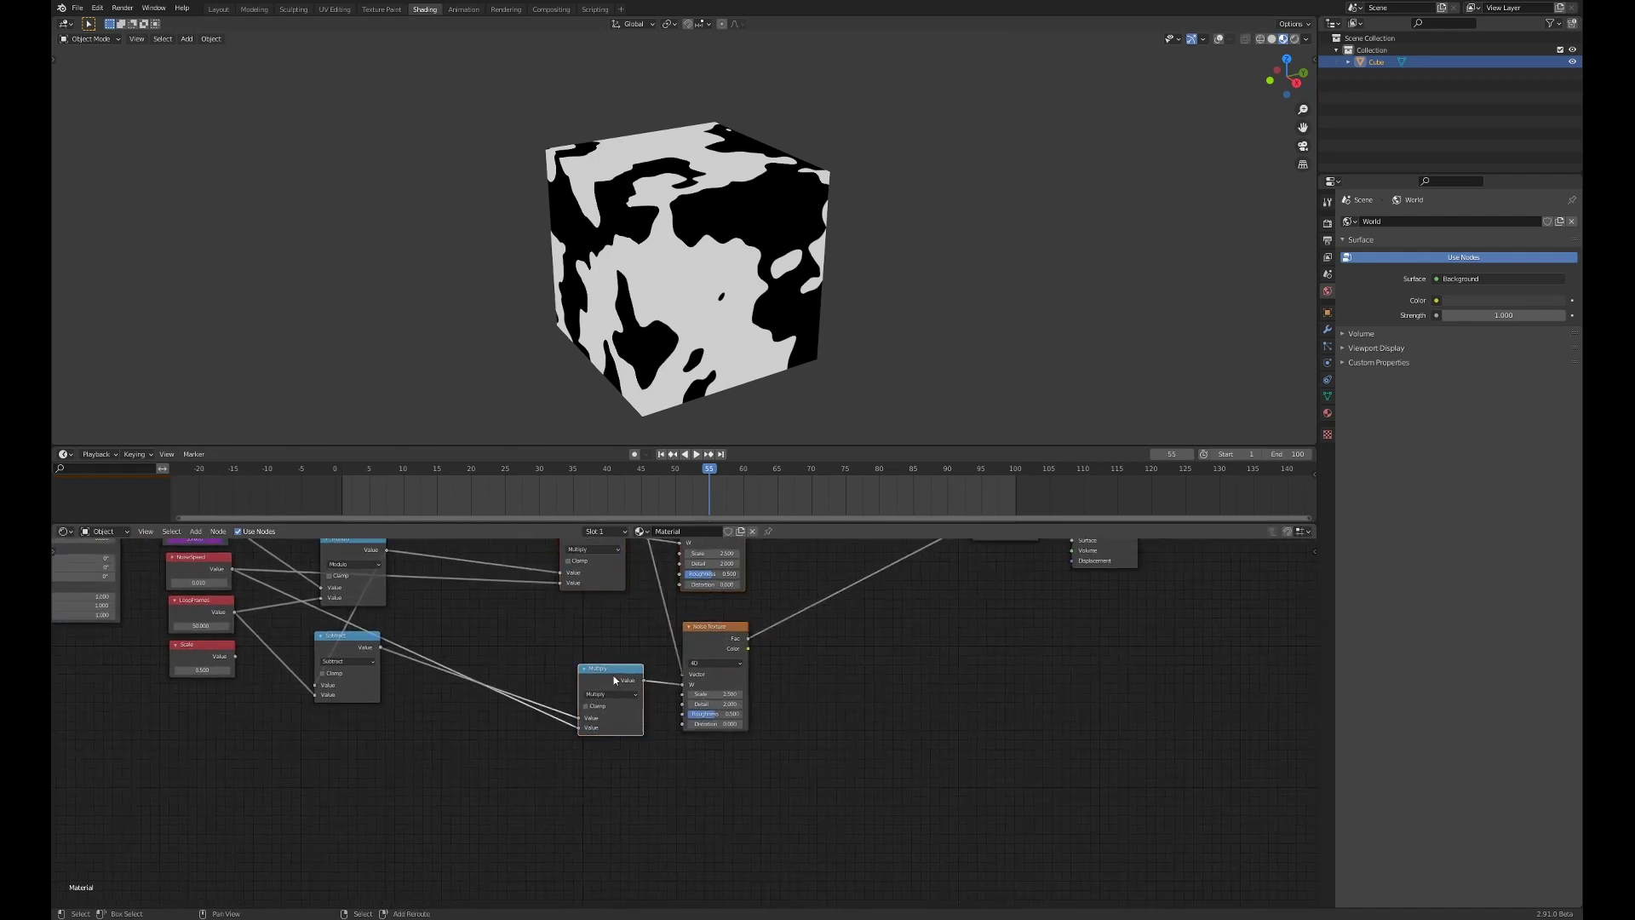
pyautogui.hotkey('shift', 'd')
pyautogui.click(708, 780)
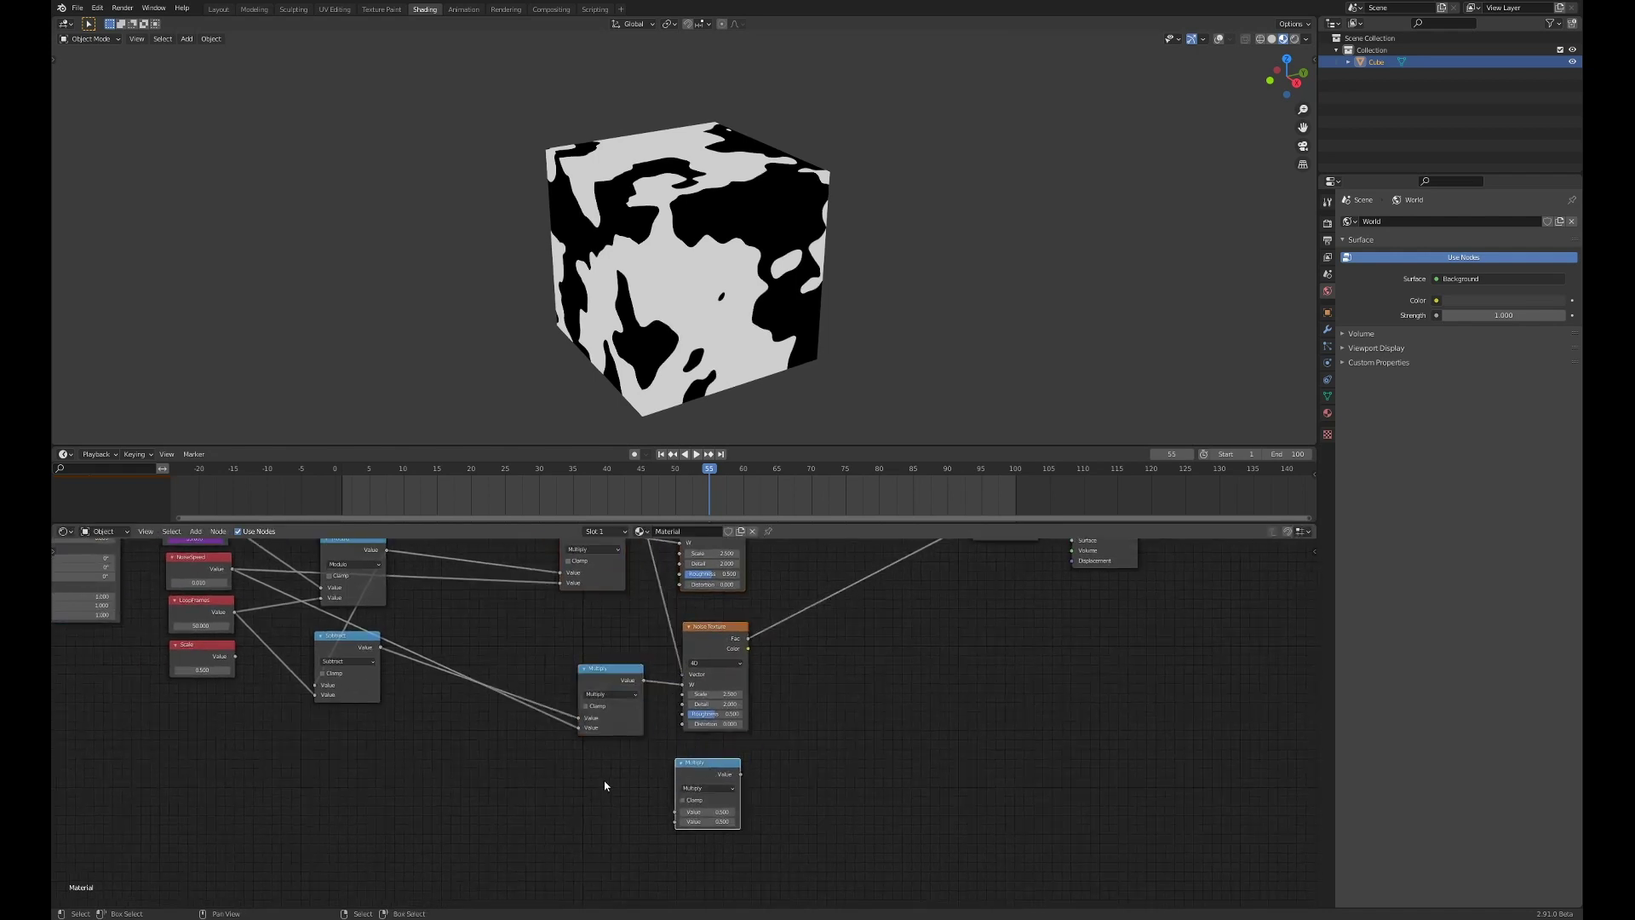
pyautogui.scroll(-1, 605, 785)
pyautogui.moveTo(606, 786); pyautogui.dragTo(658, 795, button='middle')
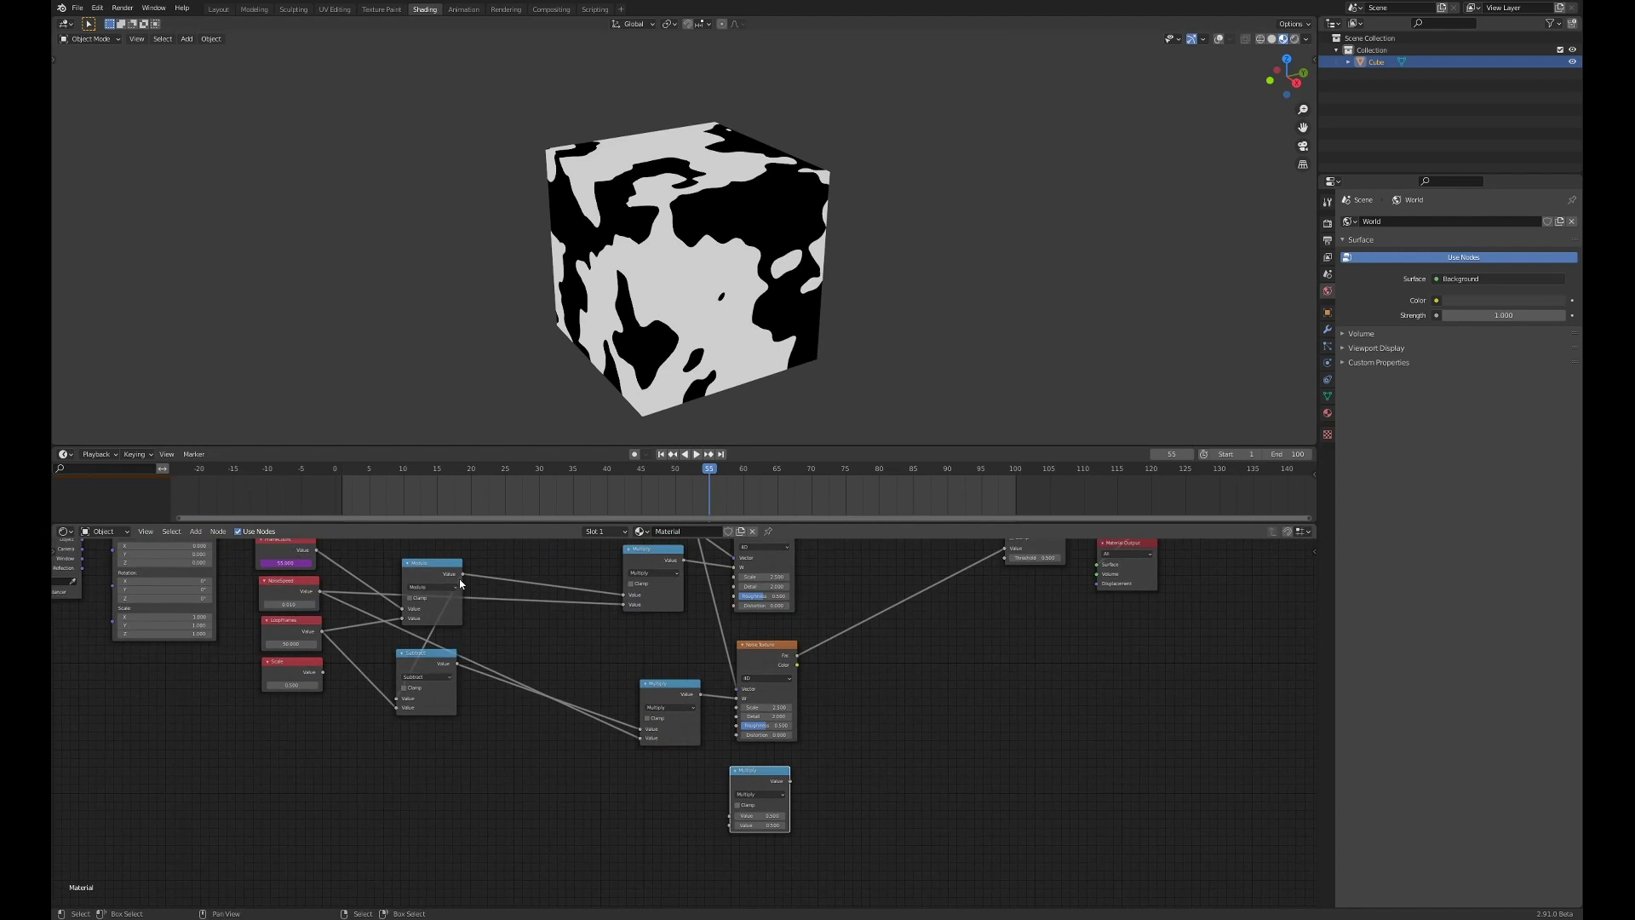
# Step: Make the copy a Divide node dividing the Modulo result by LoopFrames
pyautogui.moveTo(464, 576); pyautogui.dragTo(732, 823)
pyautogui.click(753, 801)
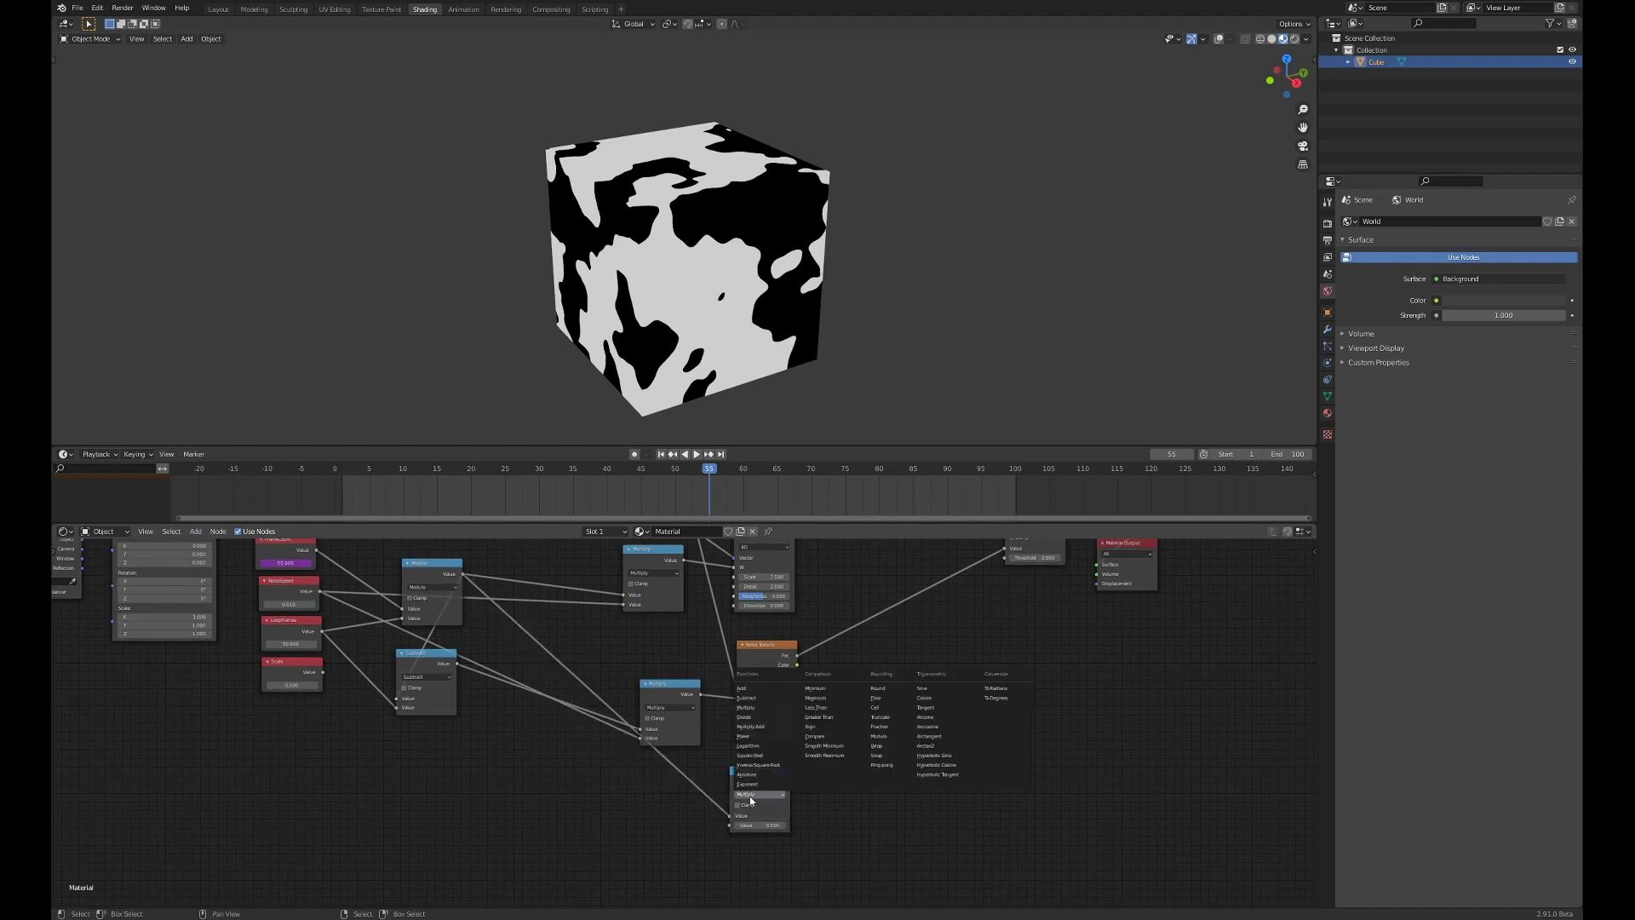
pyautogui.click(756, 715)
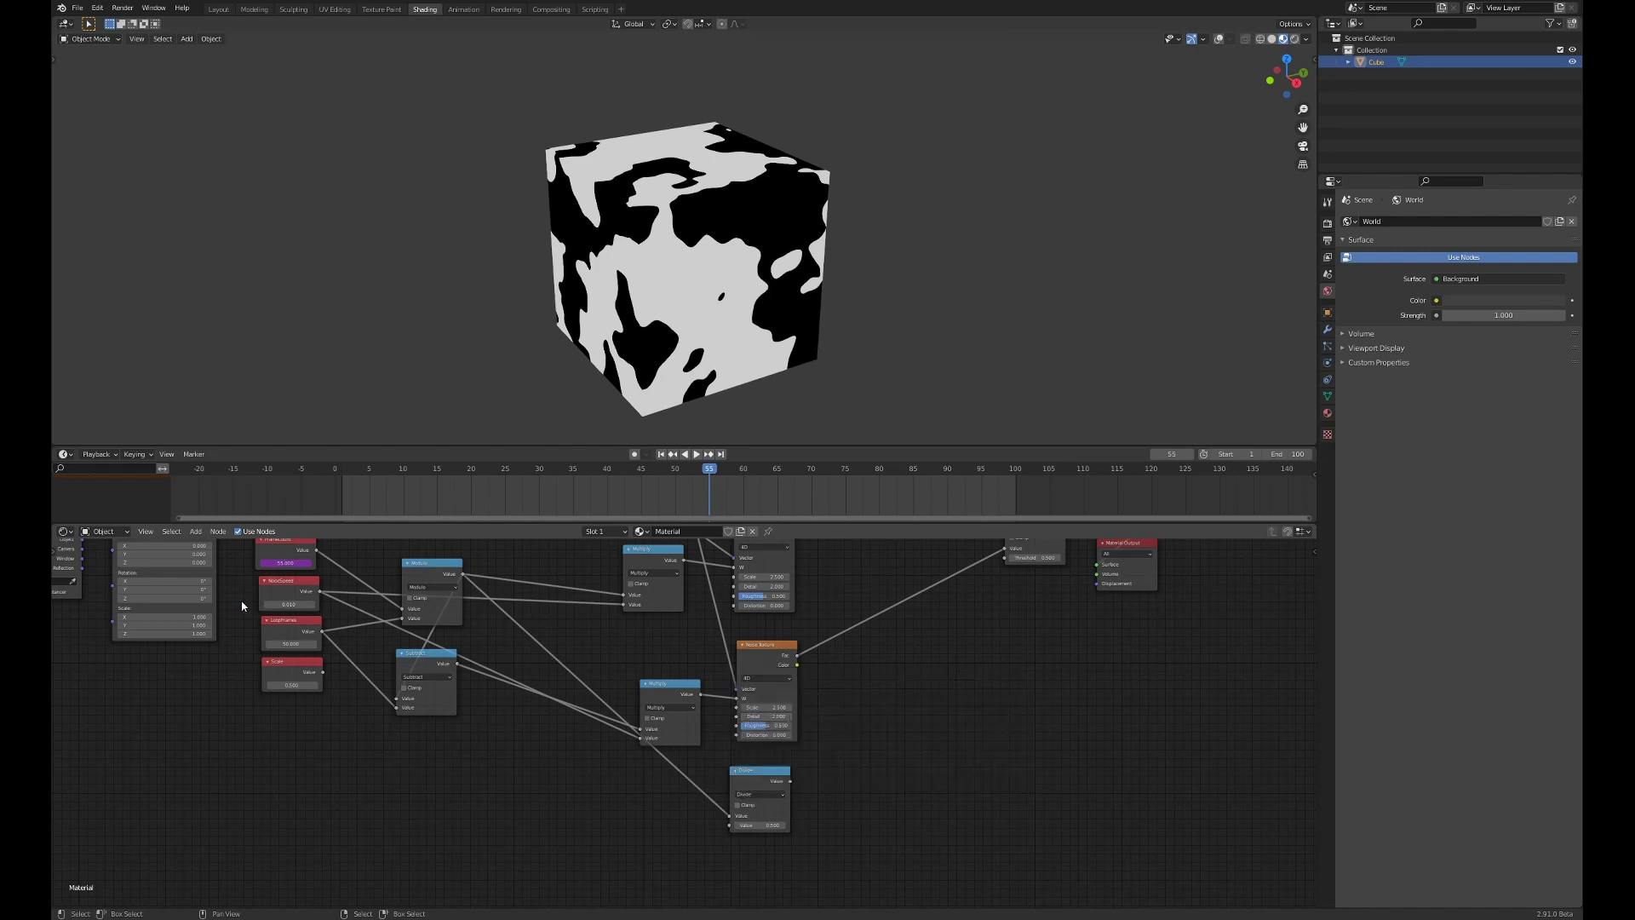
pyautogui.moveTo(324, 629); pyautogui.dragTo(730, 826)
pyautogui.moveTo(755, 771); pyautogui.dragTo(762, 768)
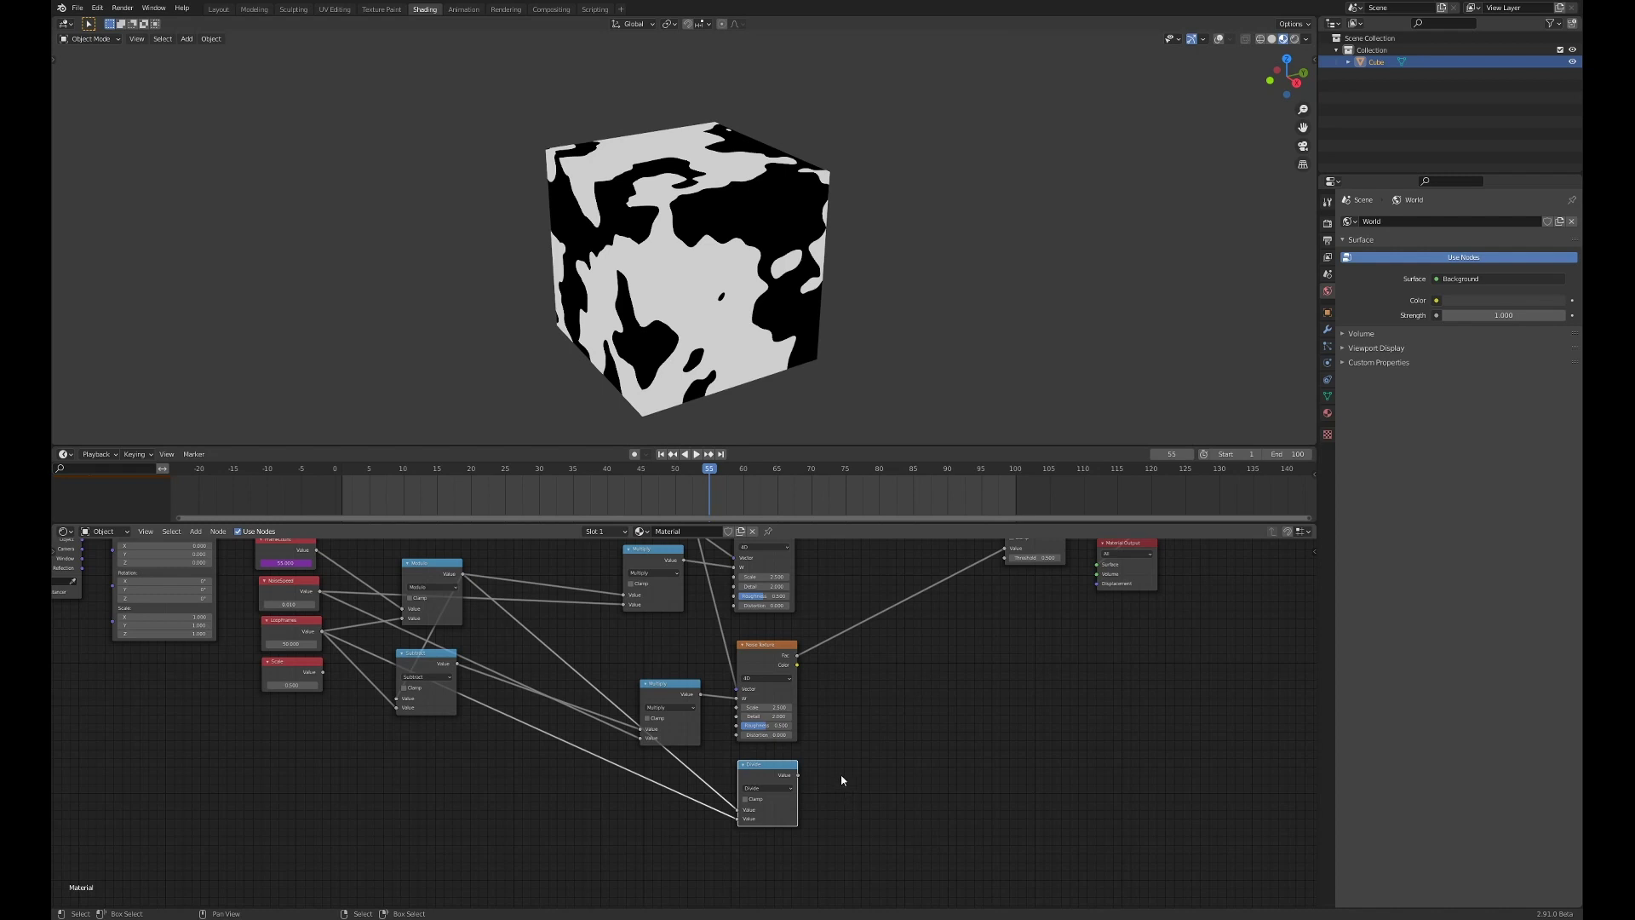
# Step: Link the Divide output into Greater Than and play the loop from frame 0 to watch the shading
pyautogui.moveTo(778, 768); pyautogui.dragTo(770, 768)
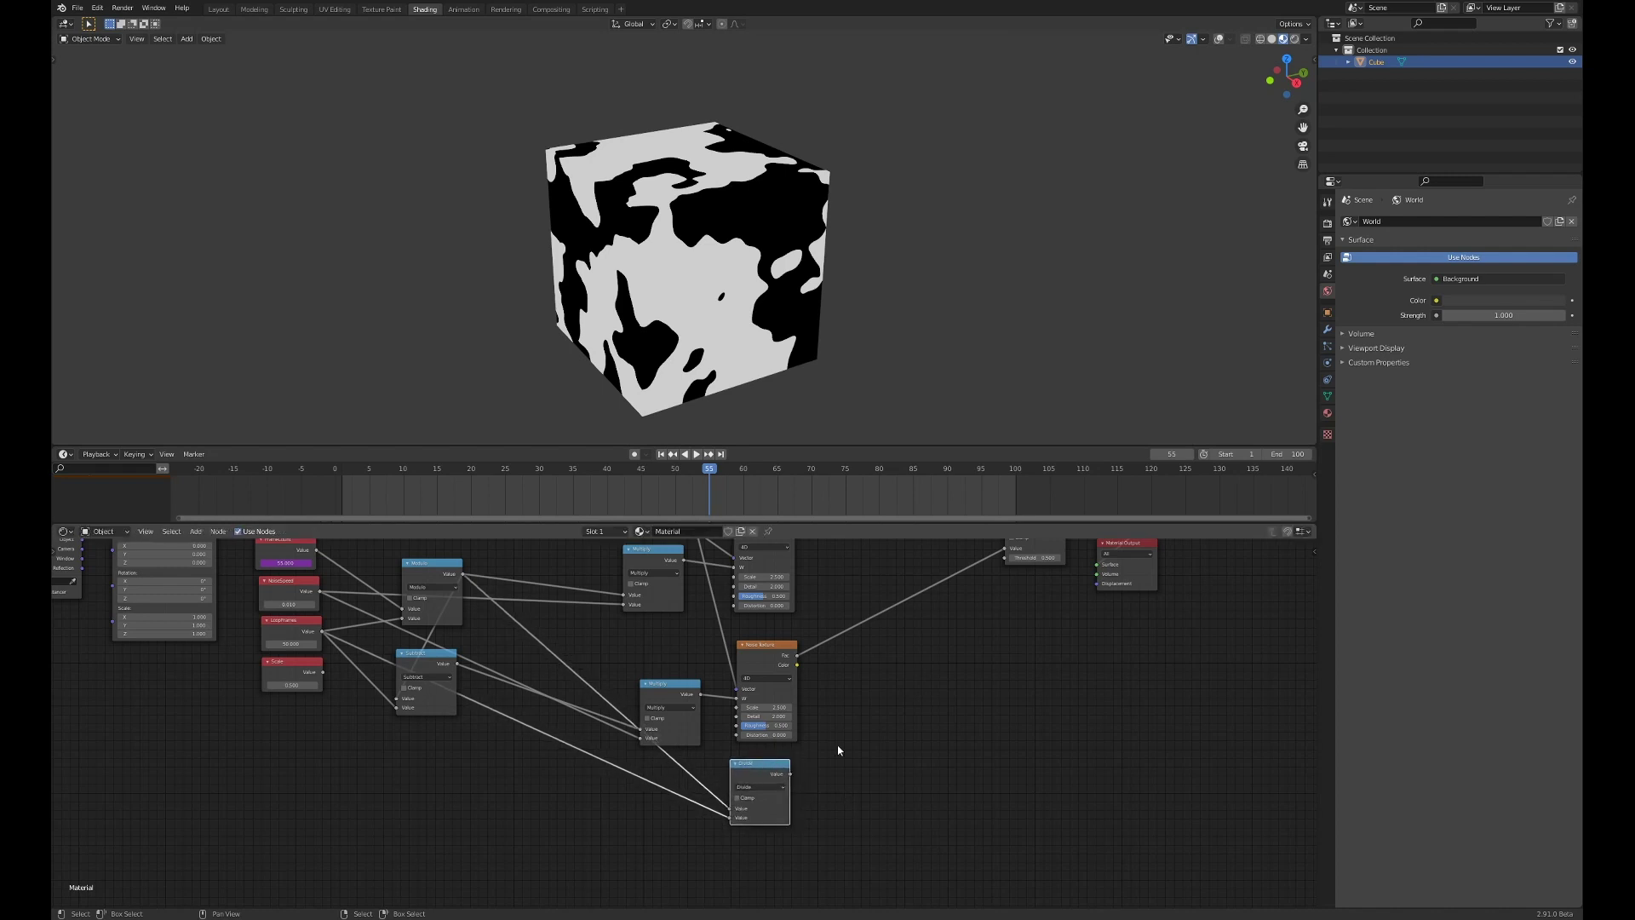
pyautogui.moveTo(840, 748); pyautogui.dragTo(612, 783, button='middle')
pyautogui.scroll(-1, 722, 746)
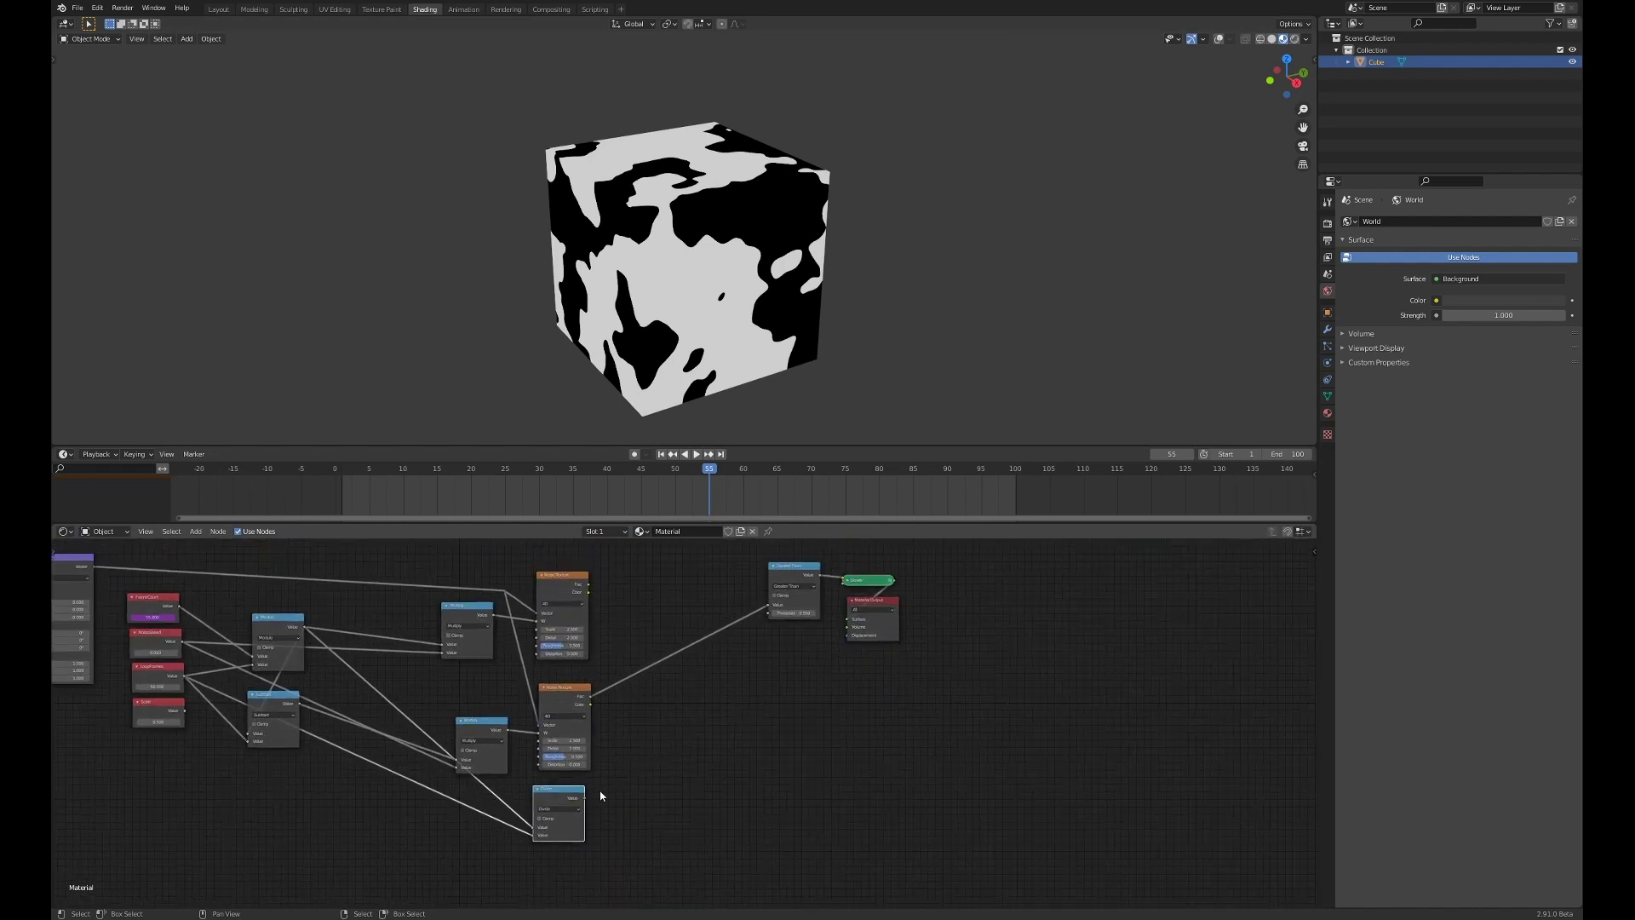
pyautogui.keyDown('ctrl'); pyautogui.keyDown('shift'); pyautogui.click(600, 796); pyautogui.keyUp('shift'); pyautogui.keyUp('ctrl')
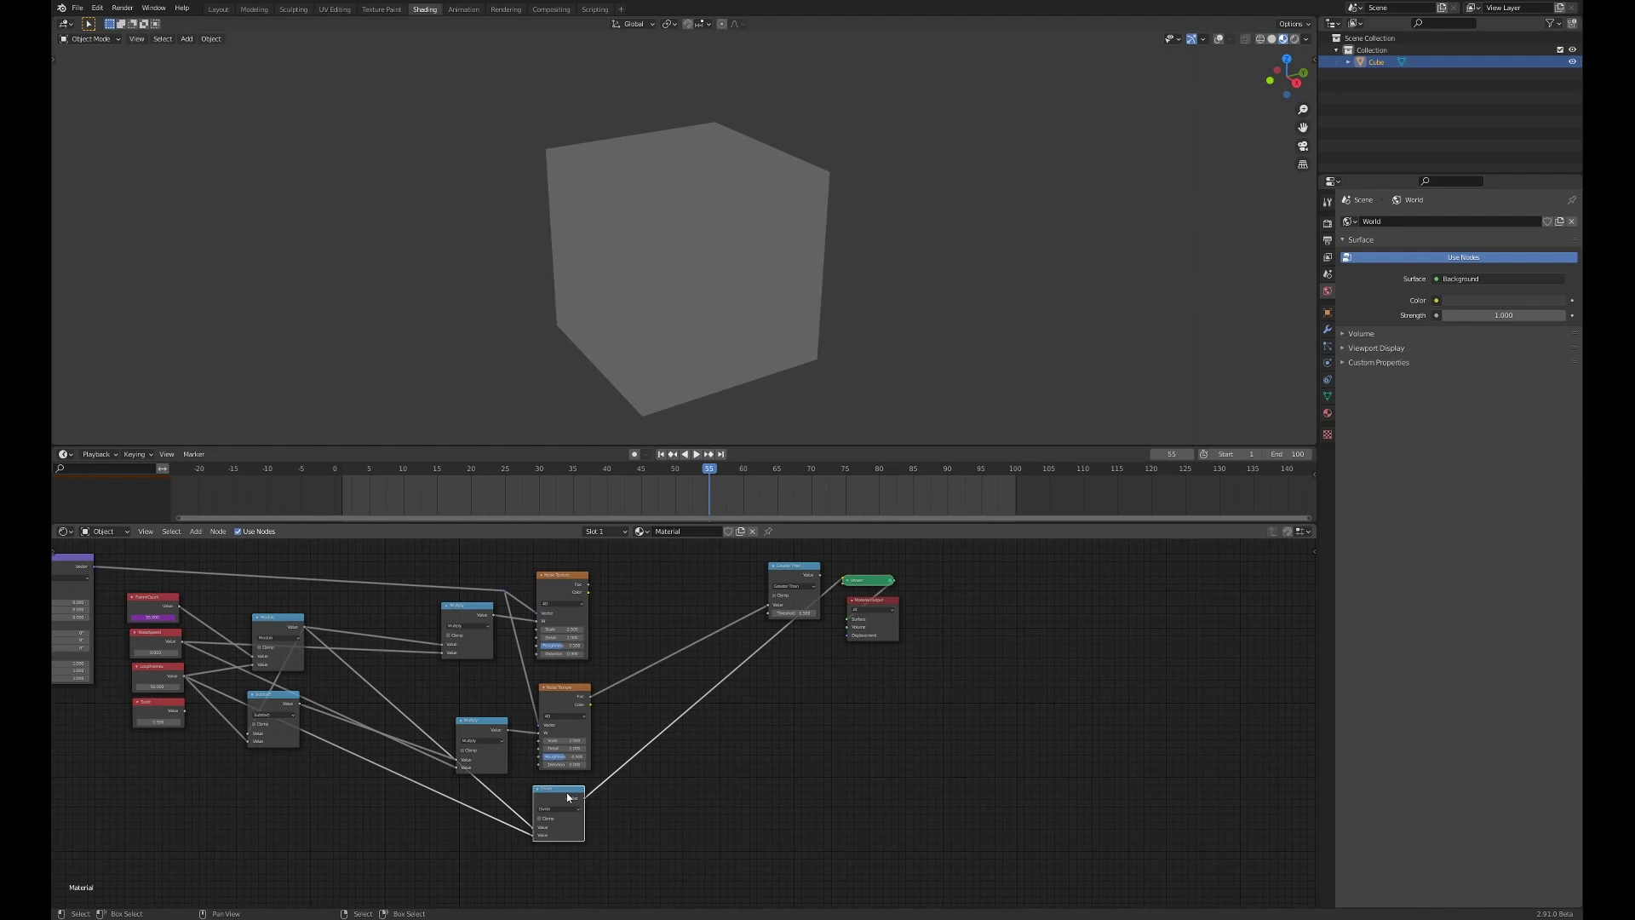
pyautogui.hotkey('shift', 'Left')
pyautogui.press('space')
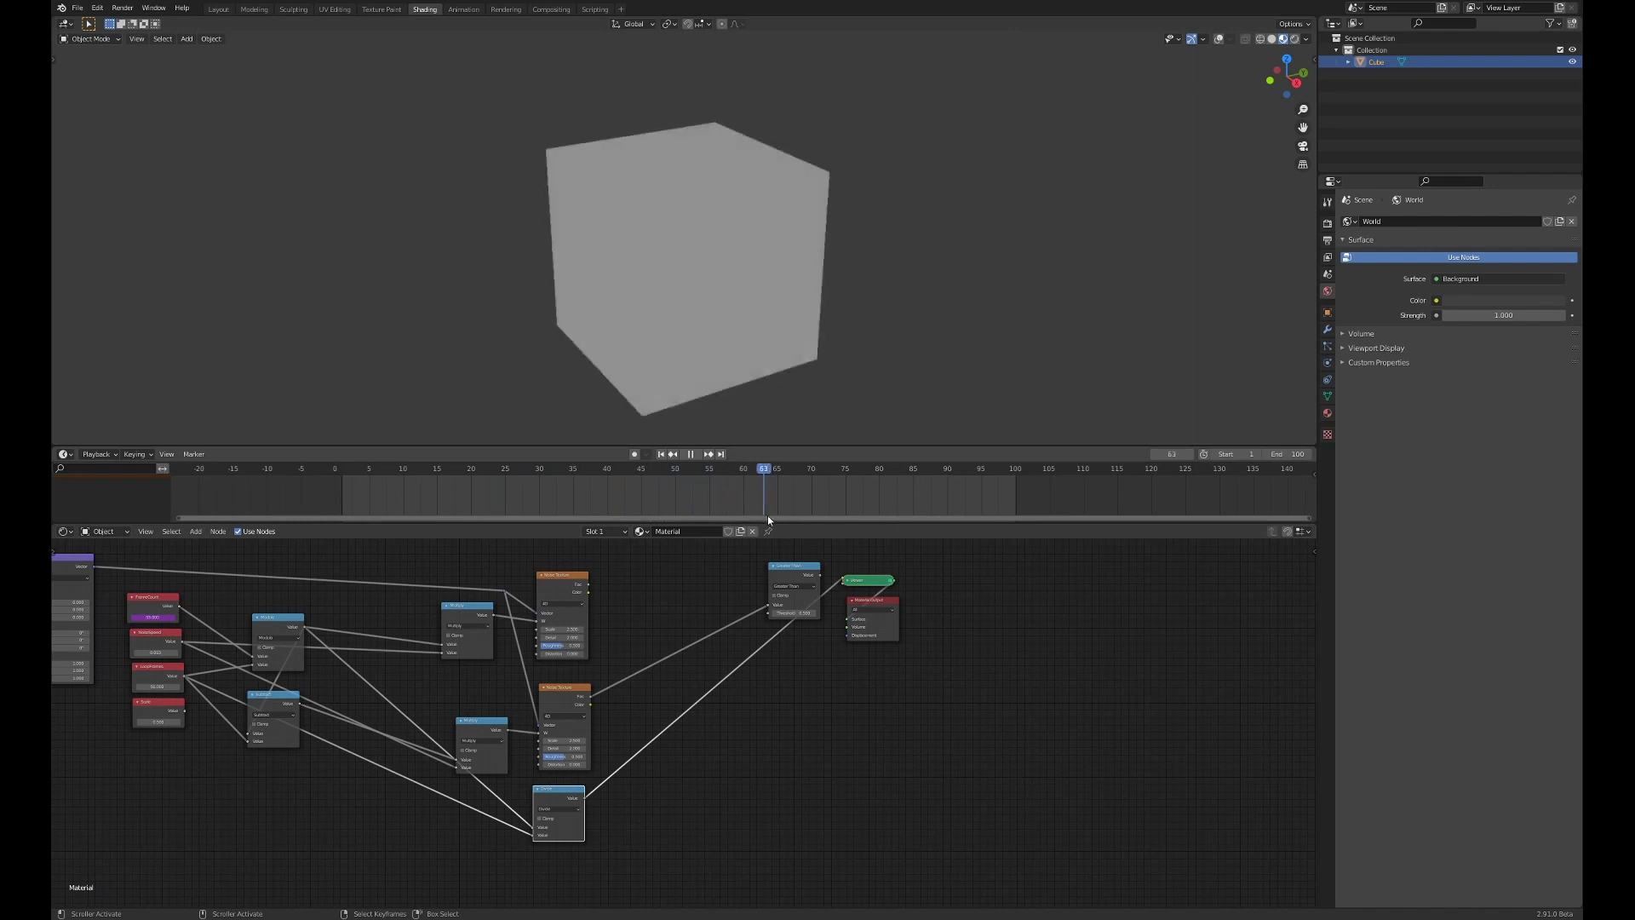
pyautogui.moveTo(940, 516); pyautogui.dragTo(338, 510)
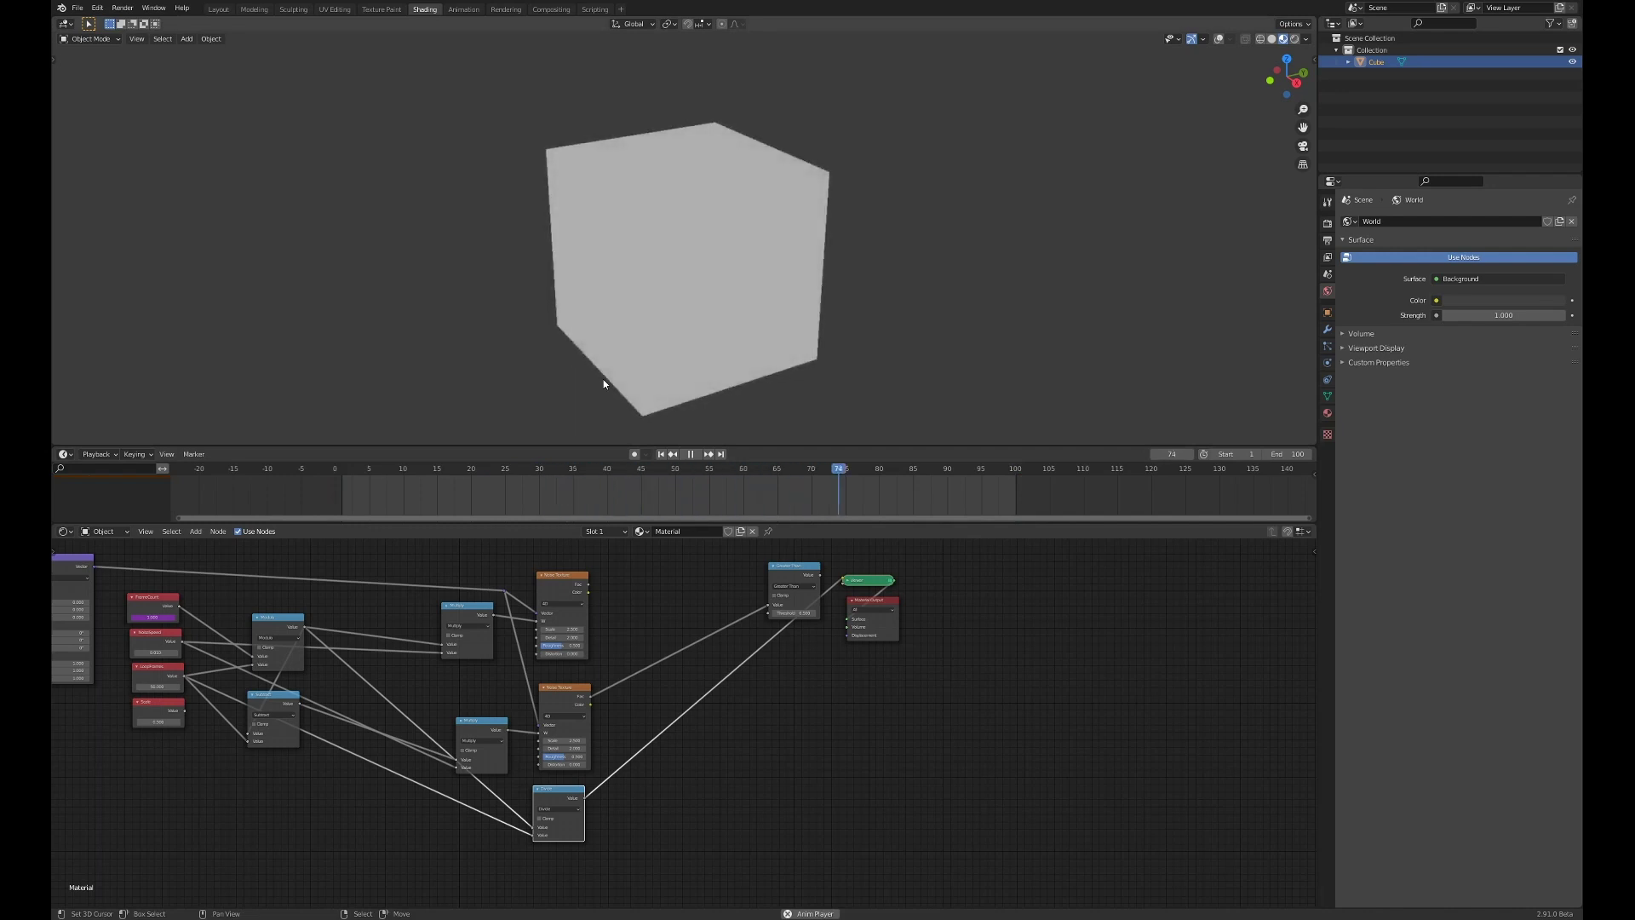
pyautogui.press('space')
# Step: Insert a ColorRamp node onto the Divide link and position it slightly lower
pyautogui.hotkey('shift', 'a')
pyautogui.moveTo(712, 763)
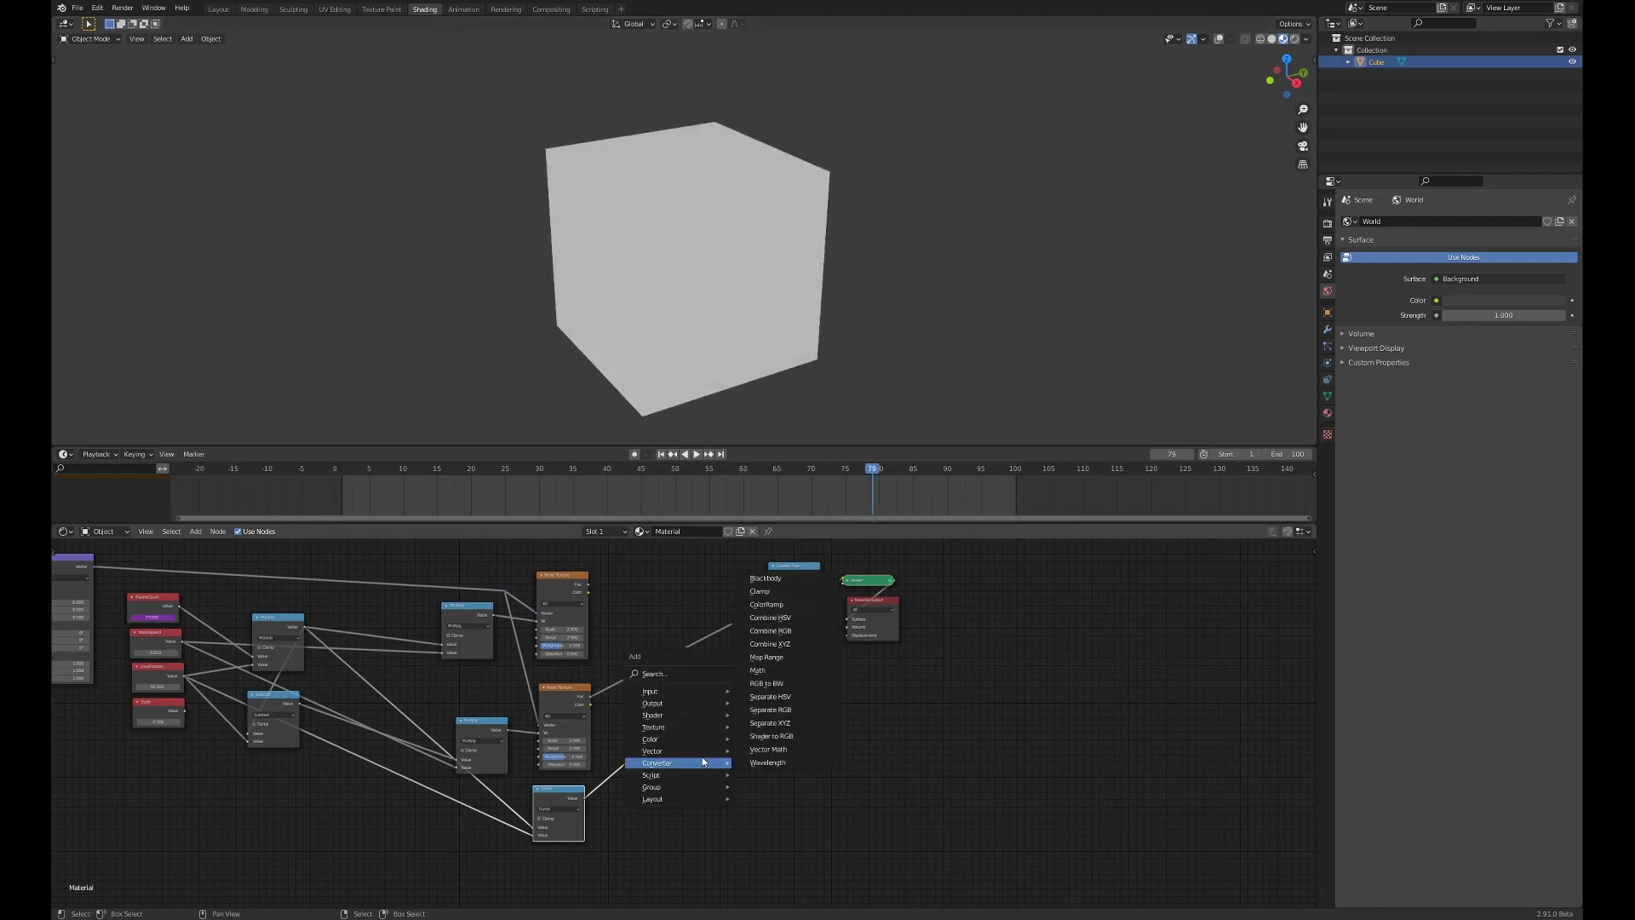
pyautogui.click(767, 604)
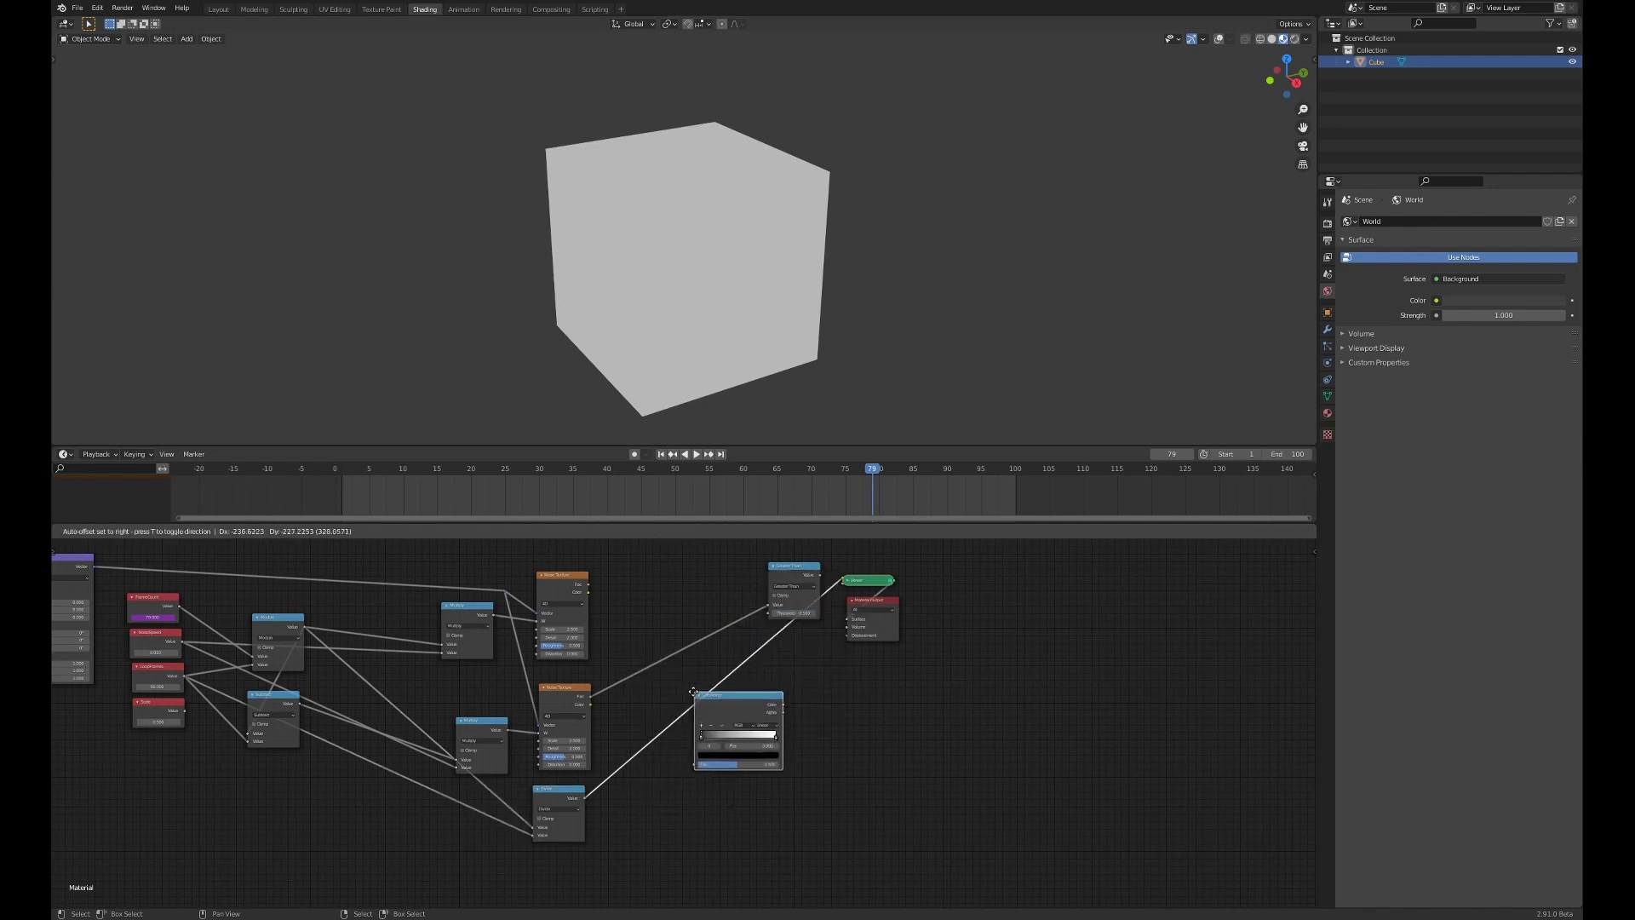
pyautogui.click(669, 705)
pyautogui.moveTo(723, 708); pyautogui.dragTo(735, 794)
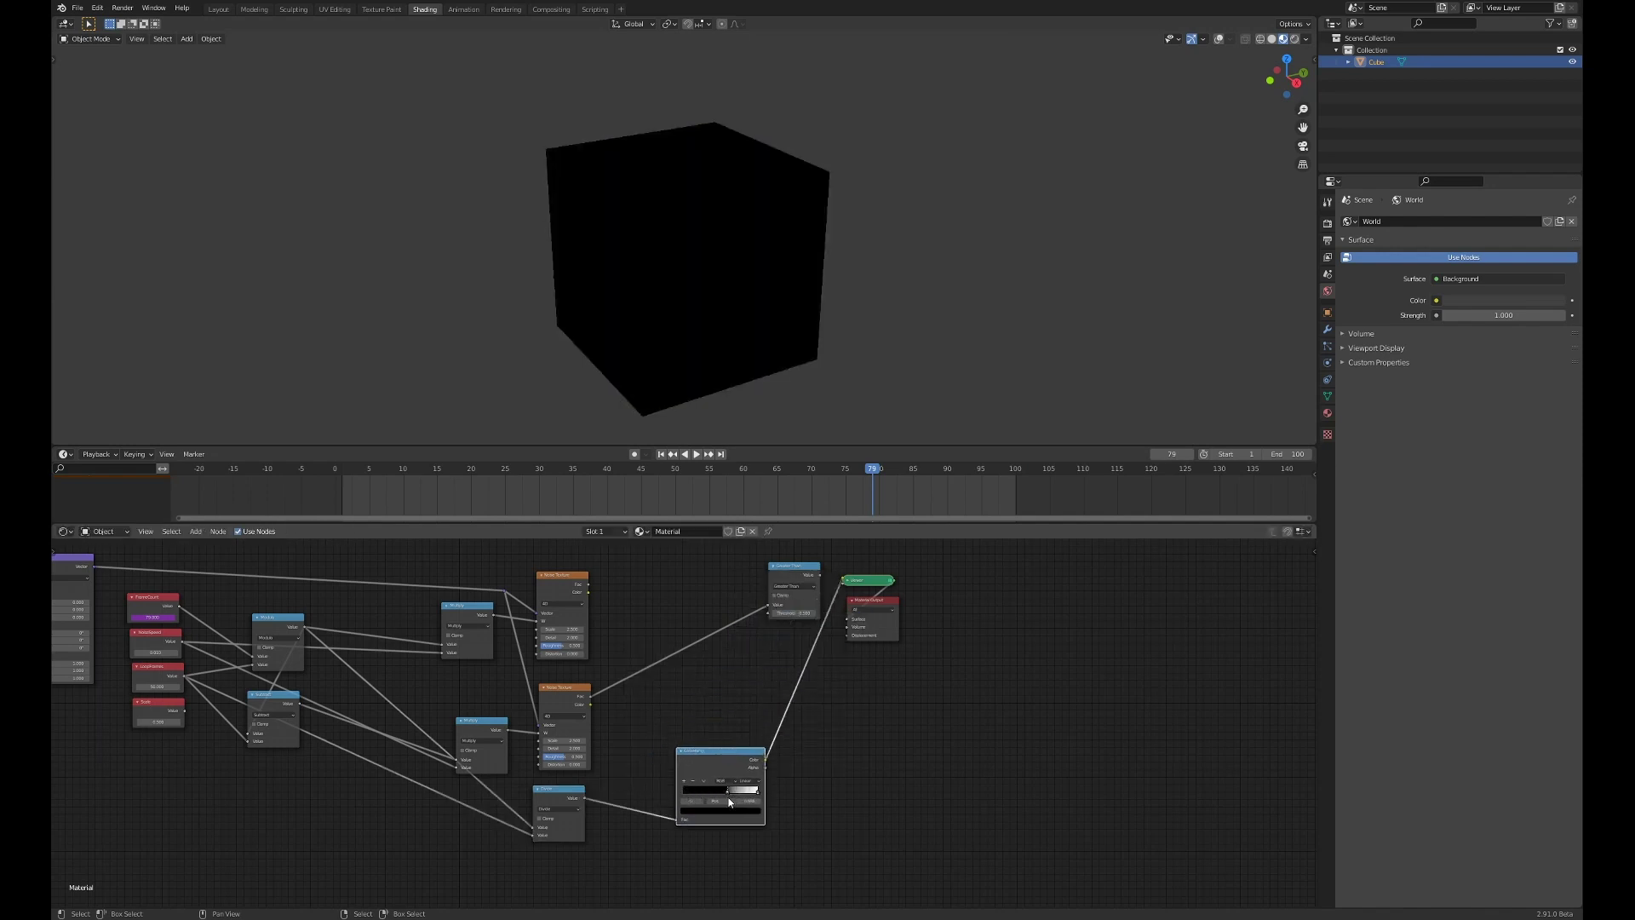
# Step: Play the animation, adjust LoopFrames, and test a red ColorRamp stop before stopping playback
pyautogui.press('space')
pyautogui.moveTo(376, 632); pyautogui.dragTo(610, 625, button='middle')
pyautogui.click(389, 679)
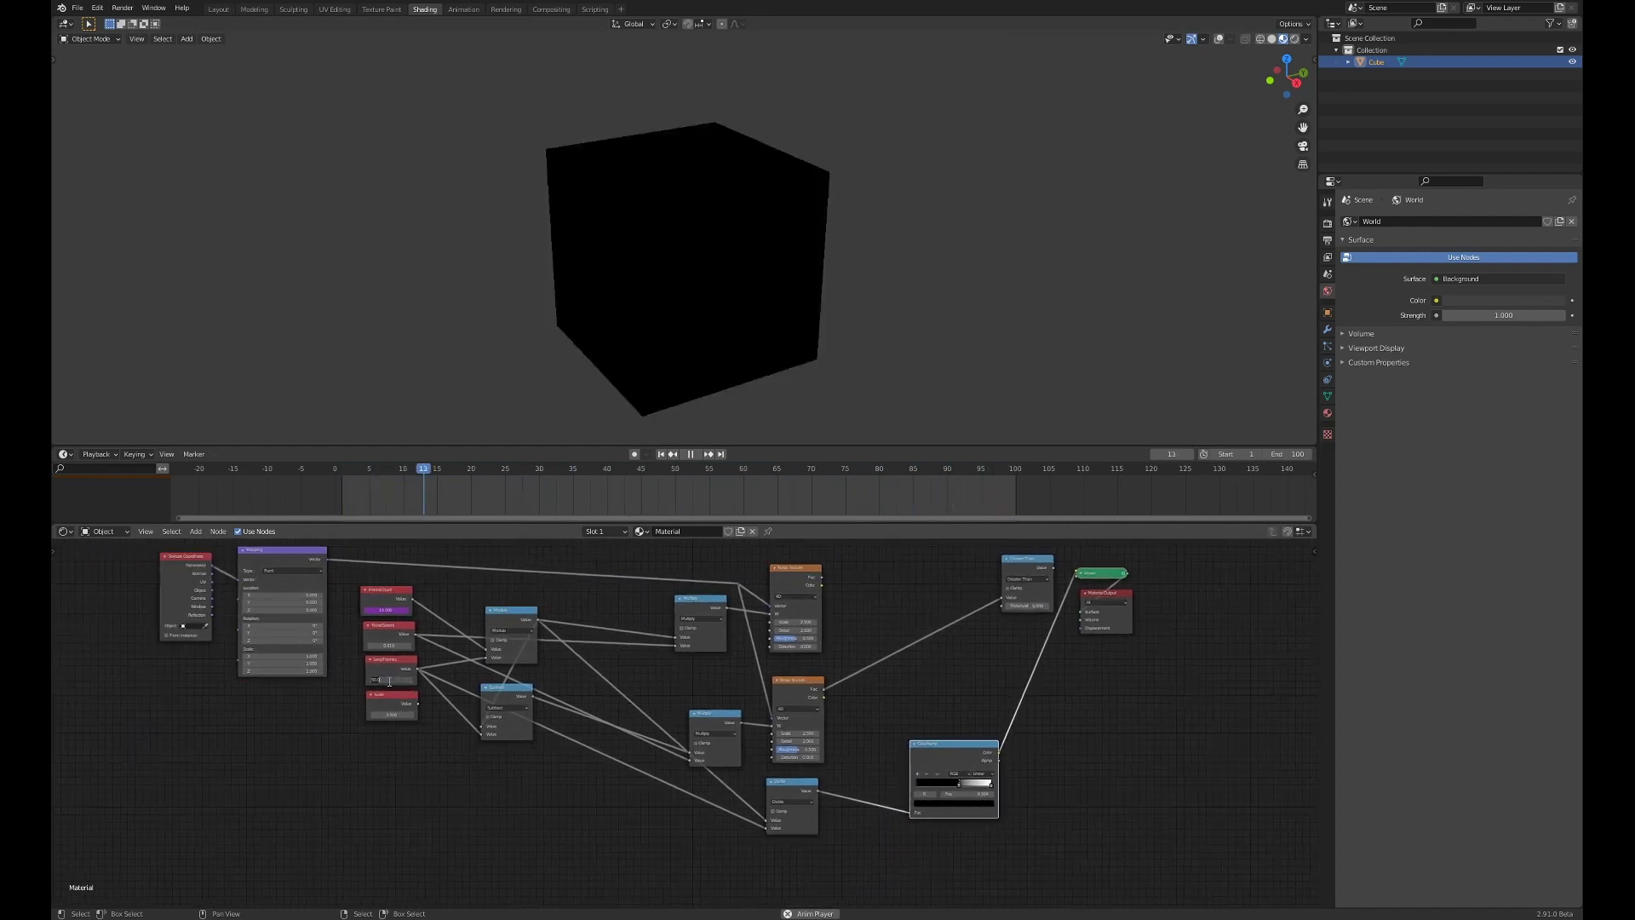
pyautogui.press('Return')
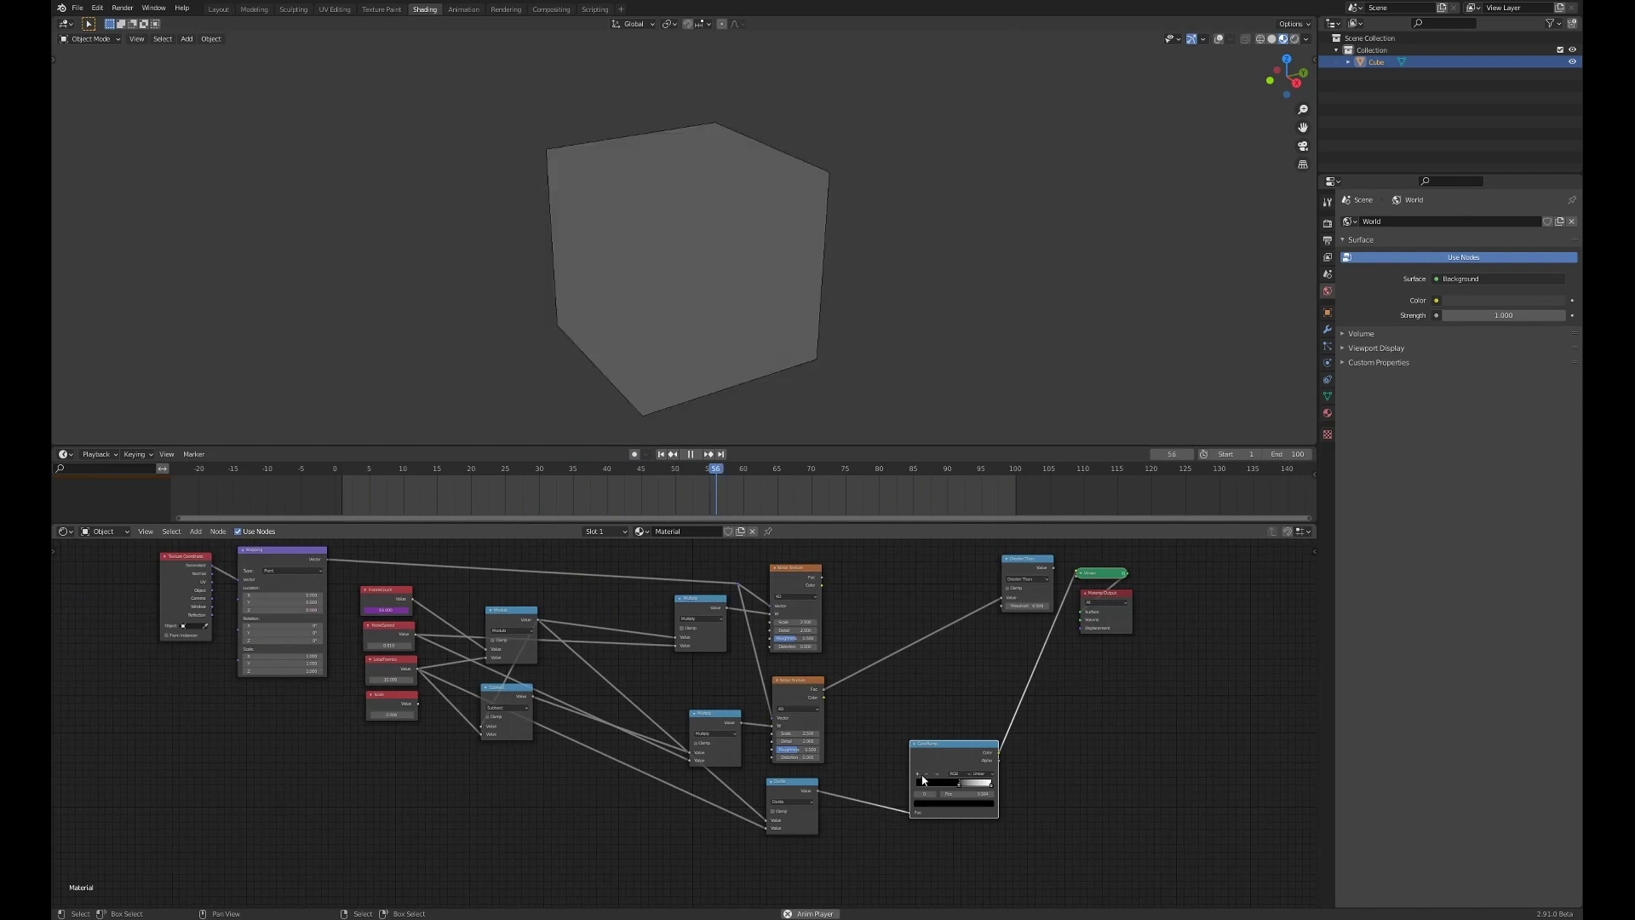
pyautogui.click(969, 804)
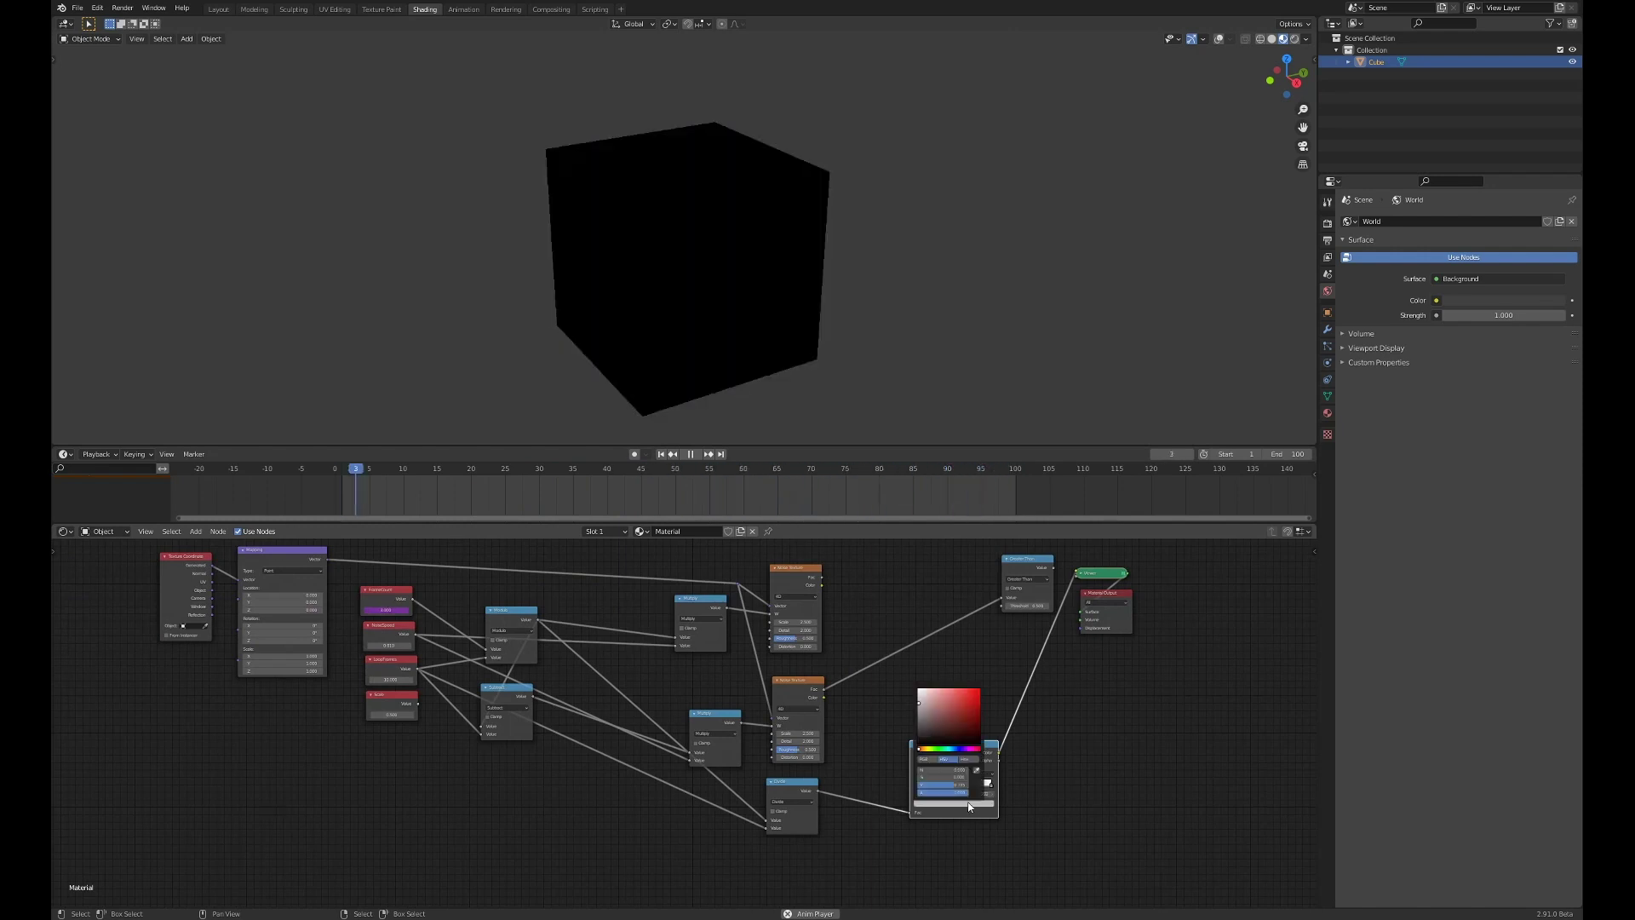
pyautogui.hotkey('ctrl', 'v')
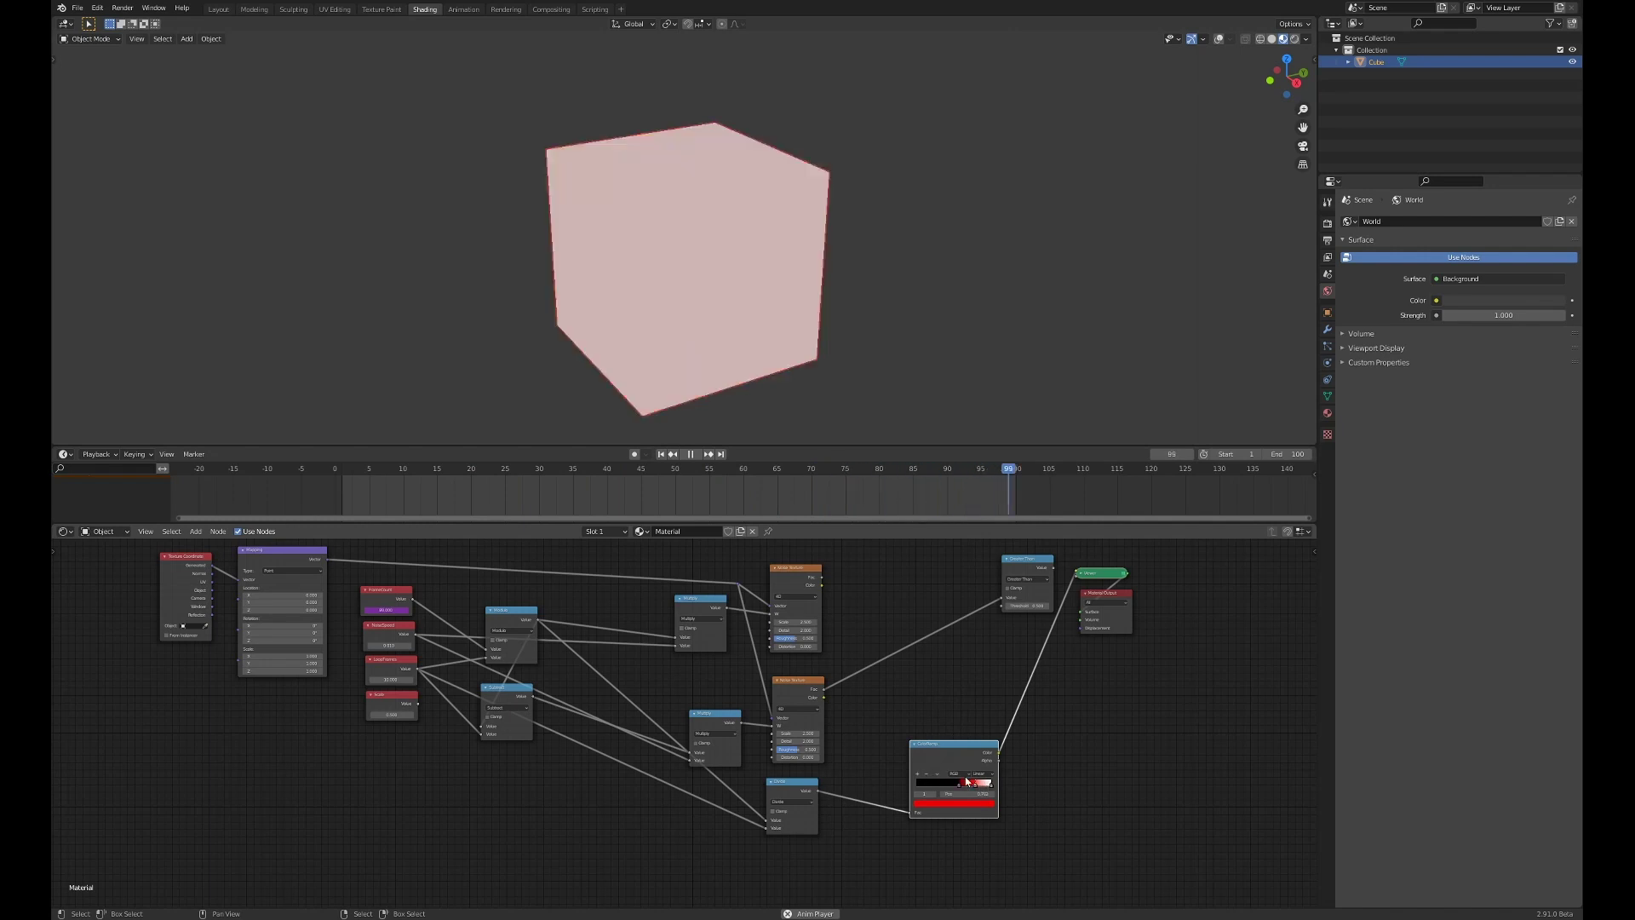
pyautogui.press('space')
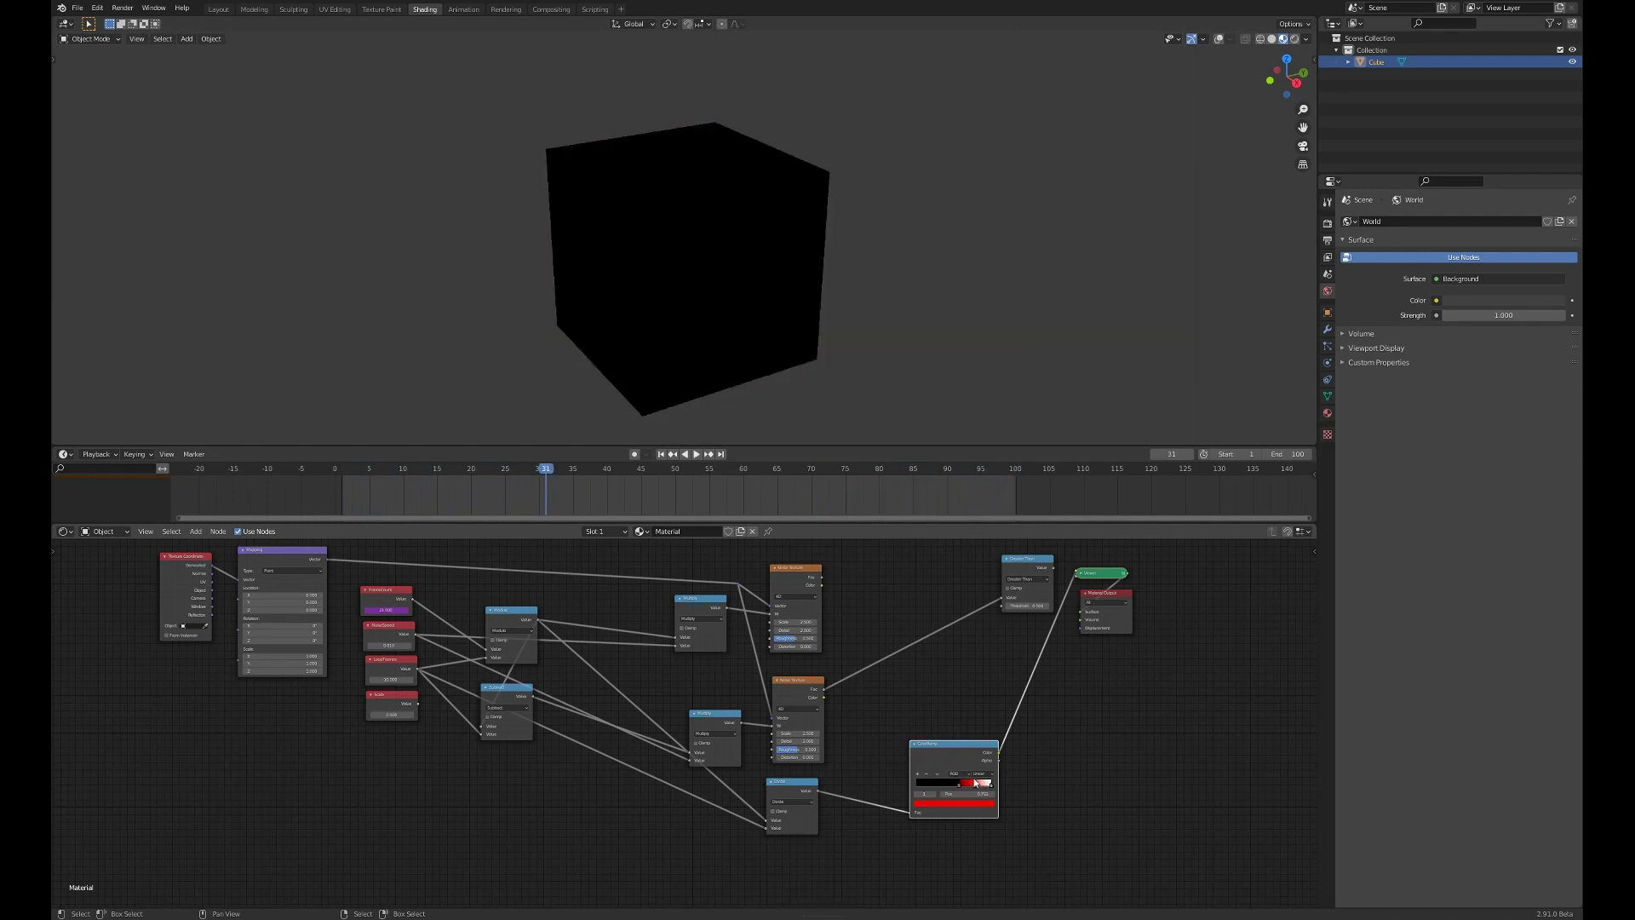
# Step: Dissolve the ColorRamp node with Ctrl+X so Divide feeds the Viewer directly
pyautogui.moveTo(947, 755); pyautogui.dragTo(920, 753)
pyautogui.hotkey('ctrl', 'x')
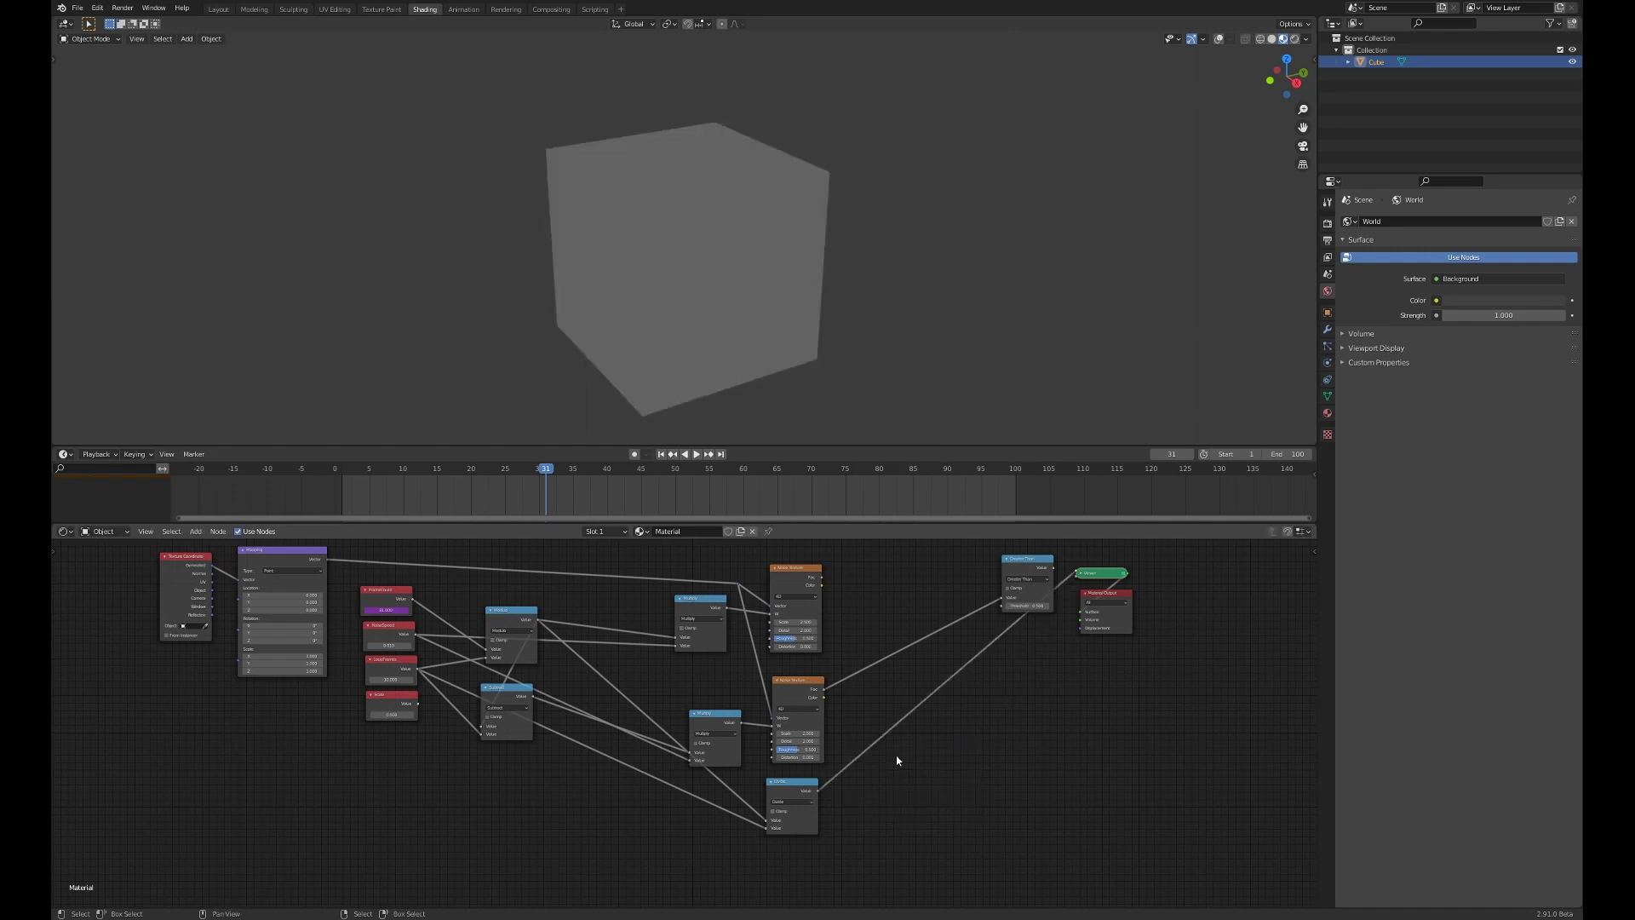
pyautogui.moveTo(859, 782); pyautogui.dragTo(687, 832, button='middle')
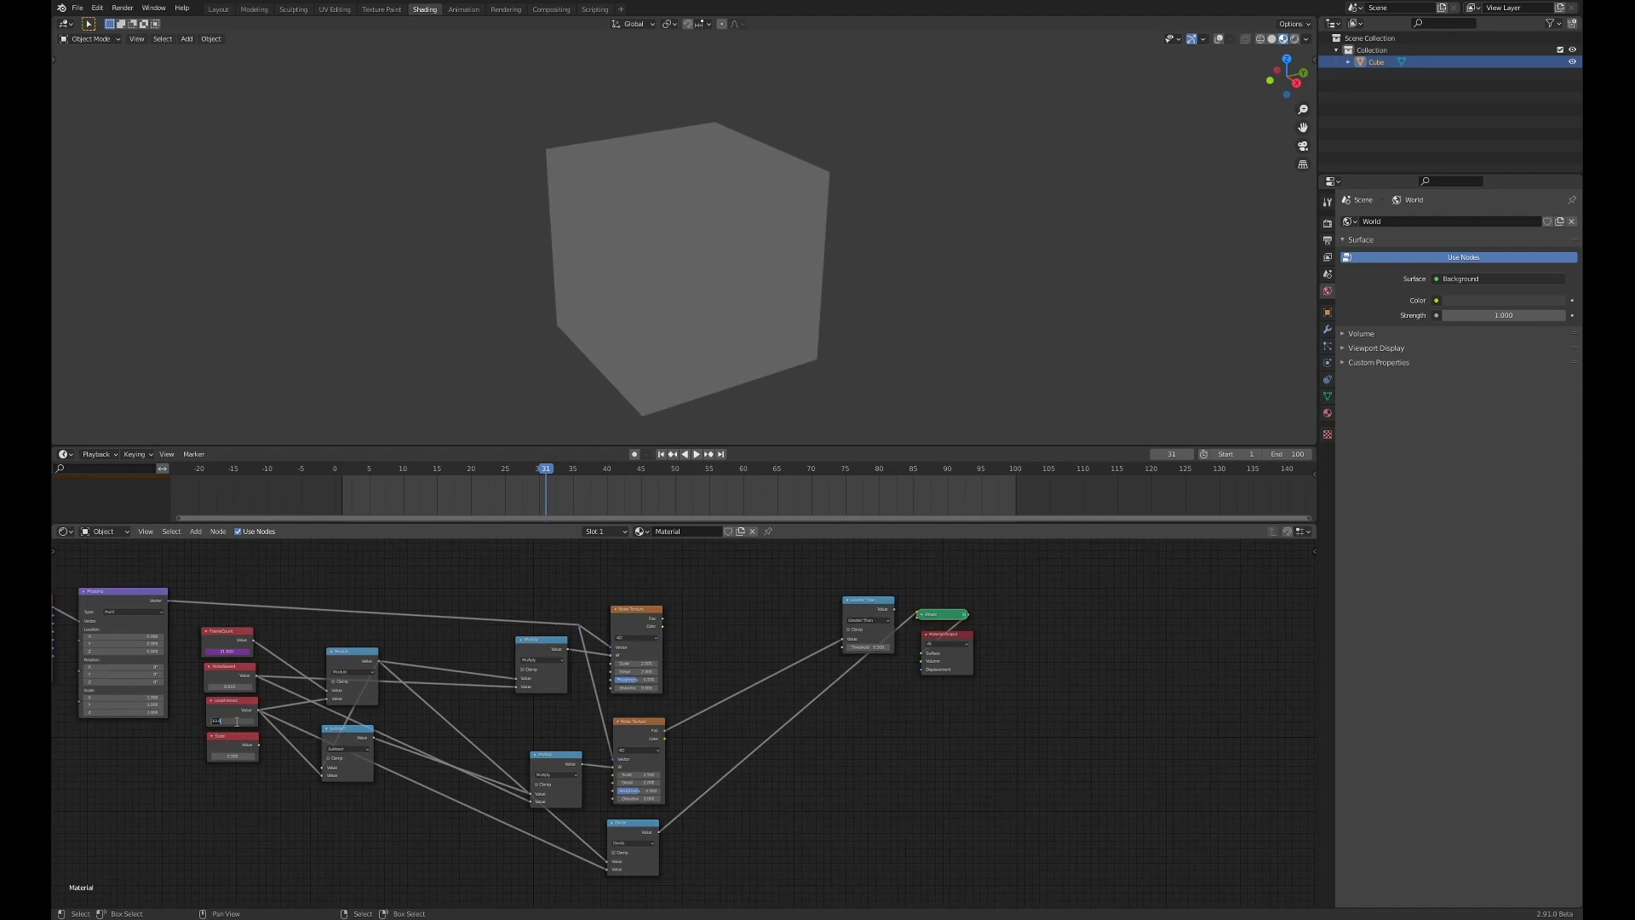
# Step: Add a Mix RGB node and place it before the Greater Than node
pyautogui.press('Return')
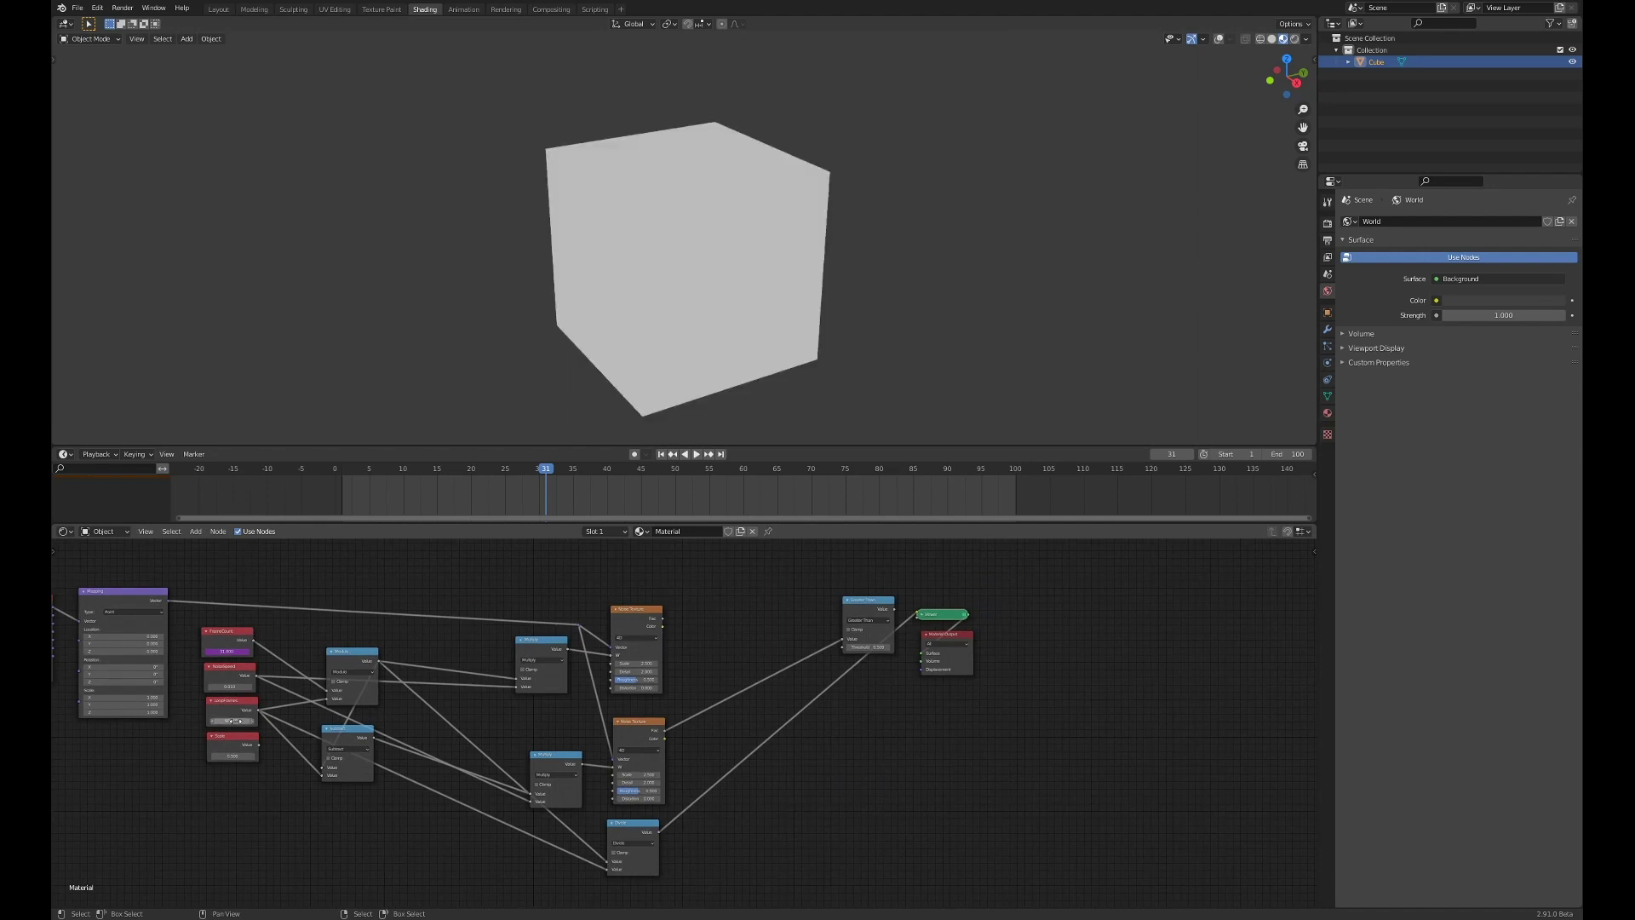
pyautogui.hotkey('shift', 'a')
pyautogui.moveTo(859, 730)
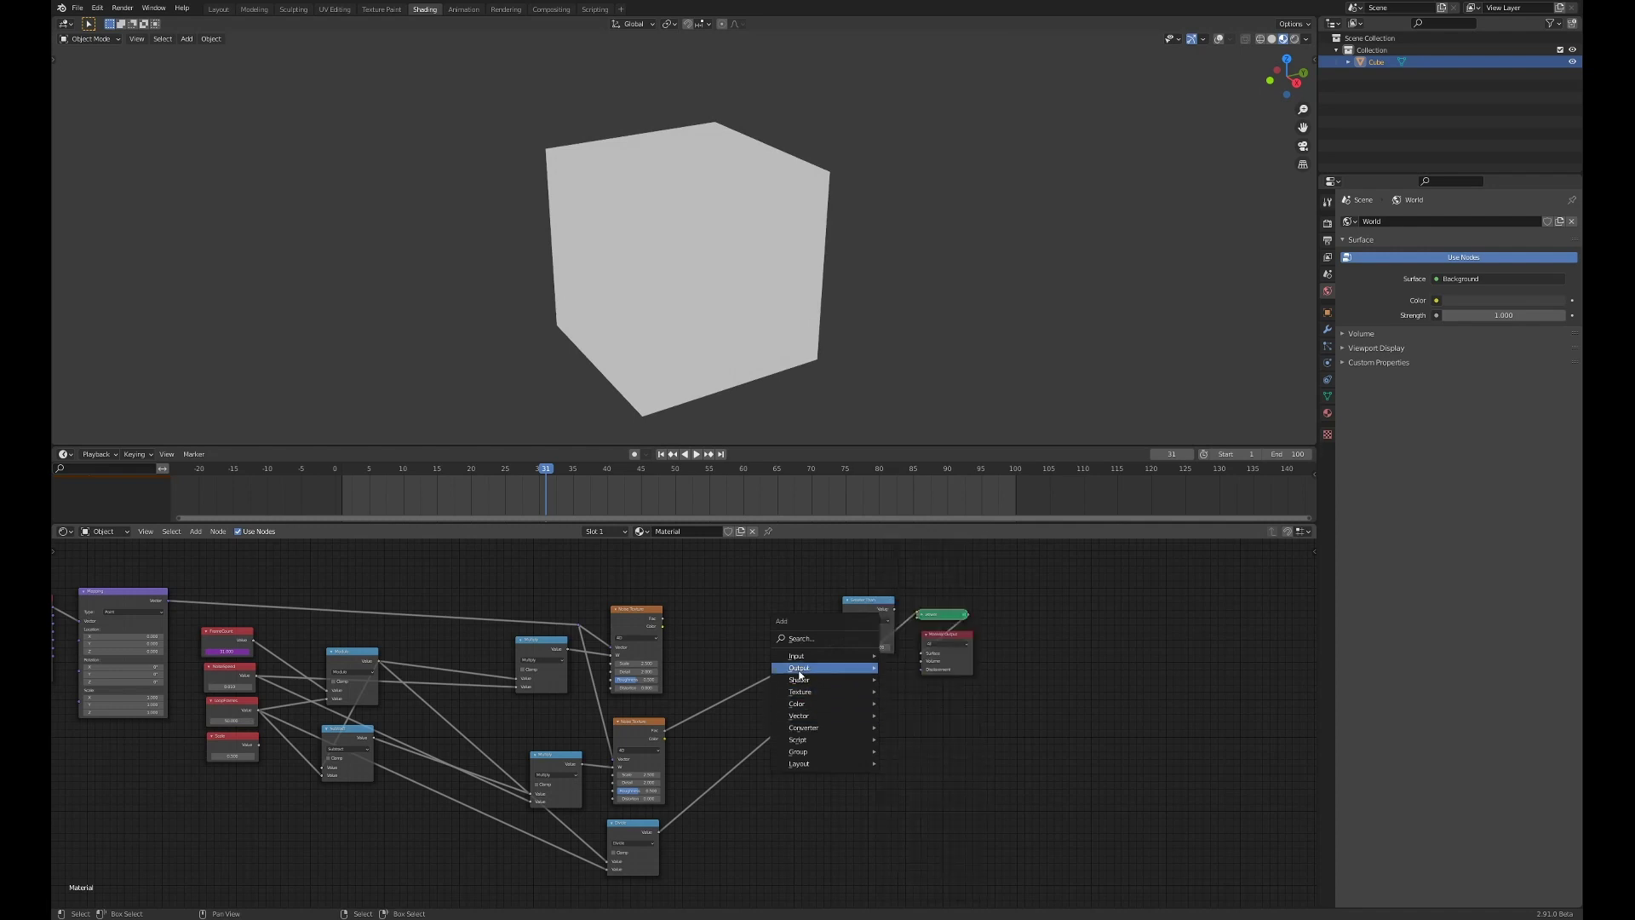
pyautogui.moveTo(806, 706)
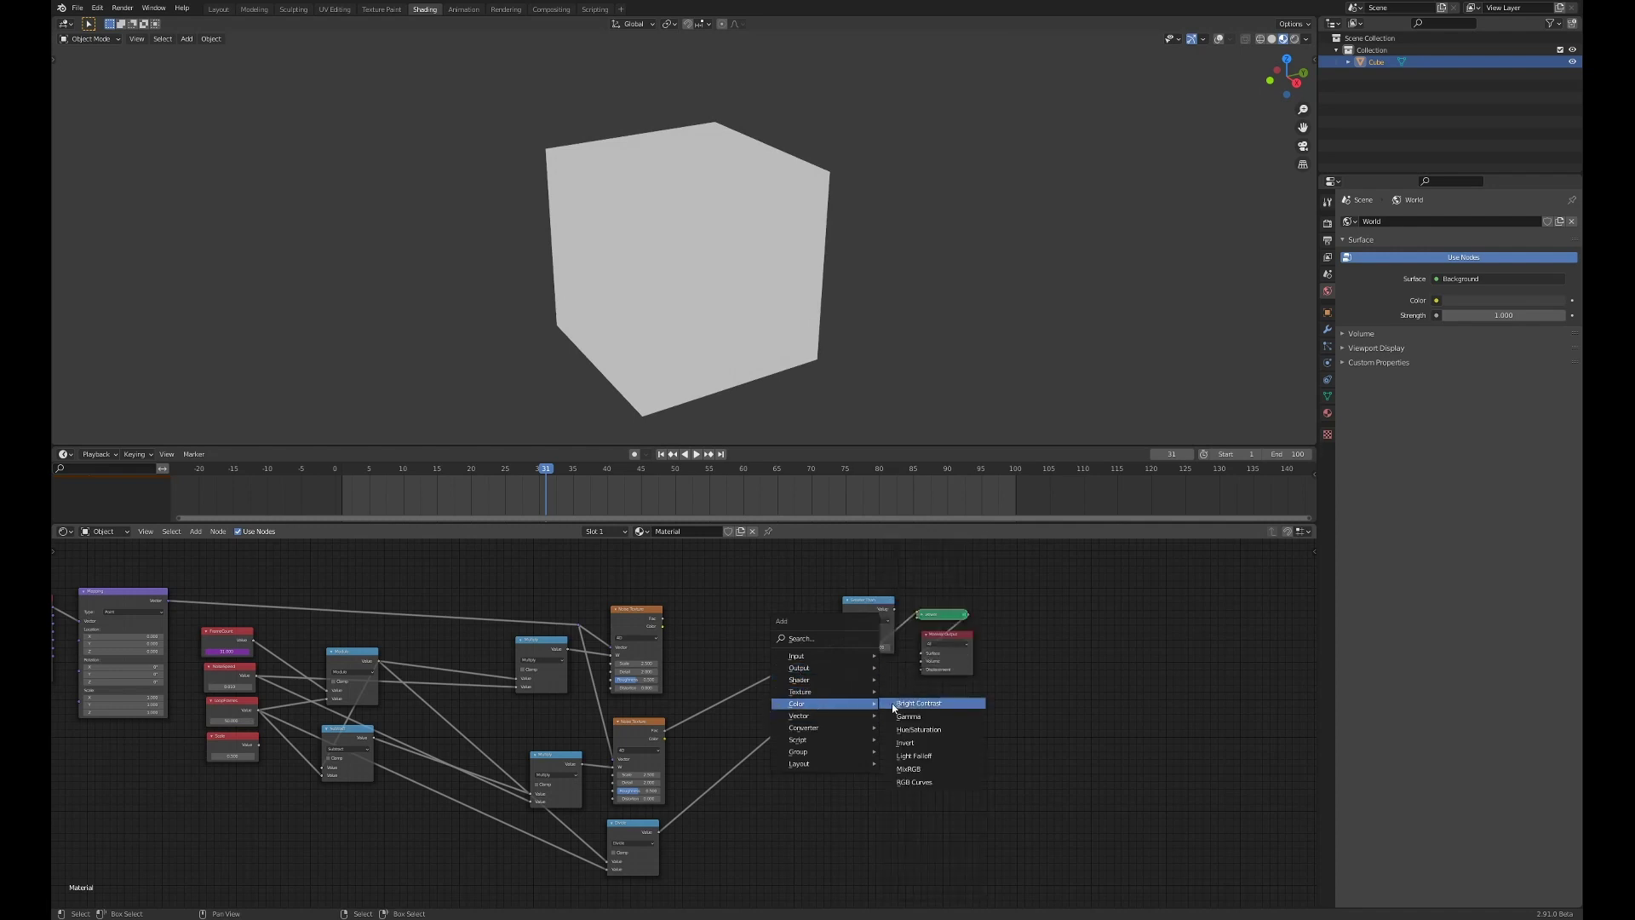
pyautogui.click(901, 769)
pyautogui.click(725, 637)
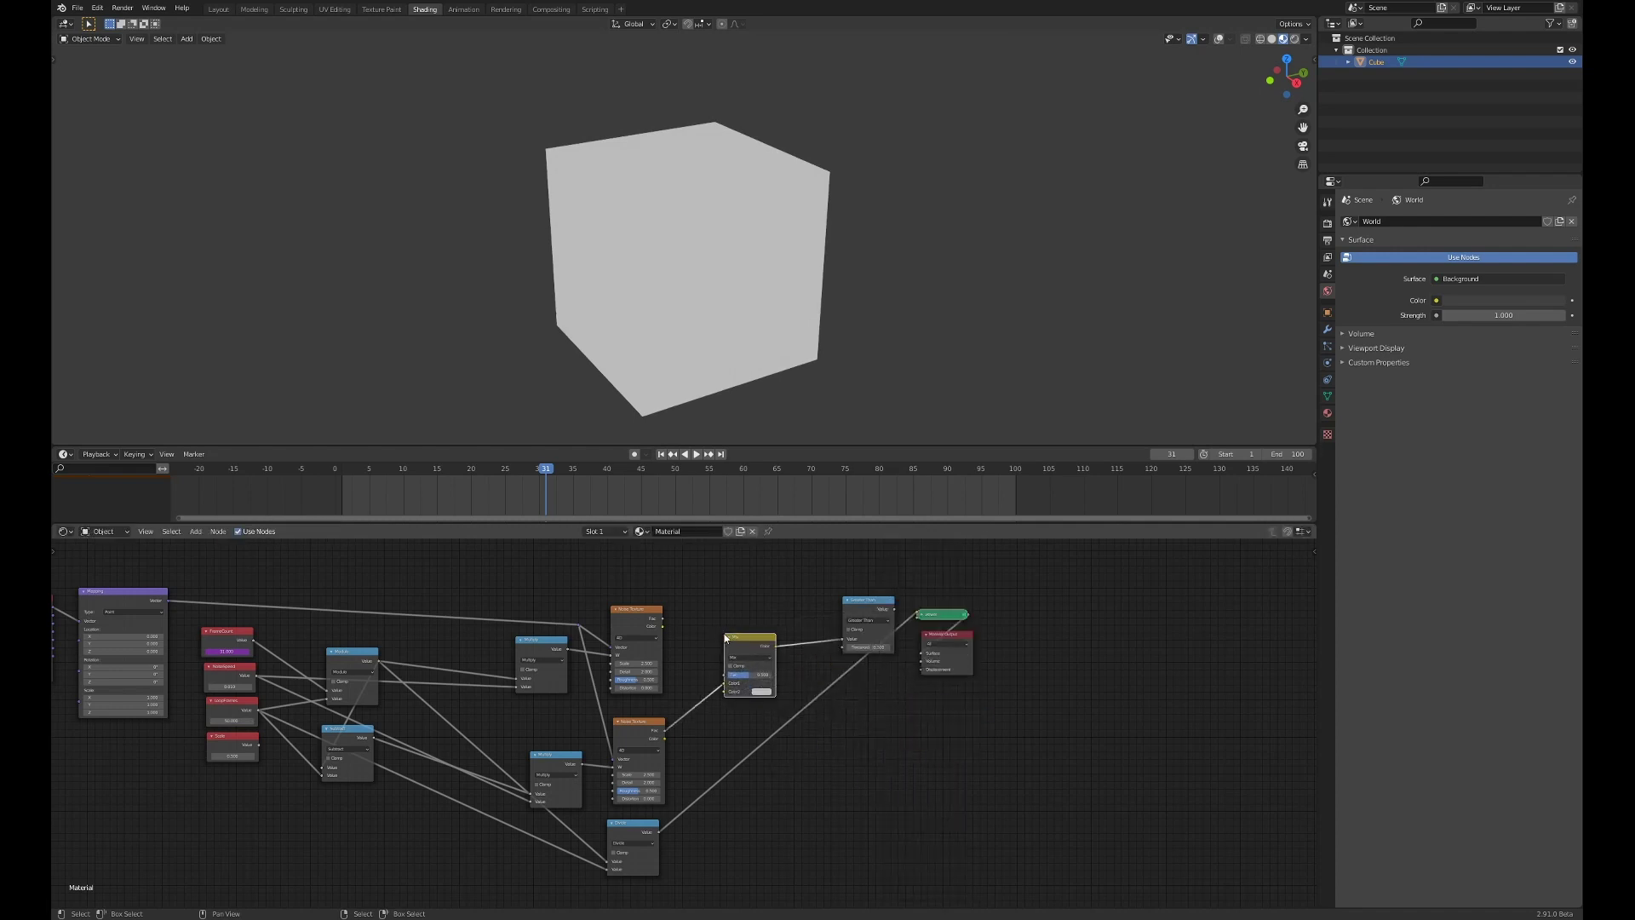
# Step: Feed a Noise Texture colour and the Divide factor into the Mix, then preview Greater Than playing
pyautogui.moveTo(665, 628); pyautogui.dragTo(724, 688)
pyautogui.moveTo(657, 832); pyautogui.dragTo(728, 677)
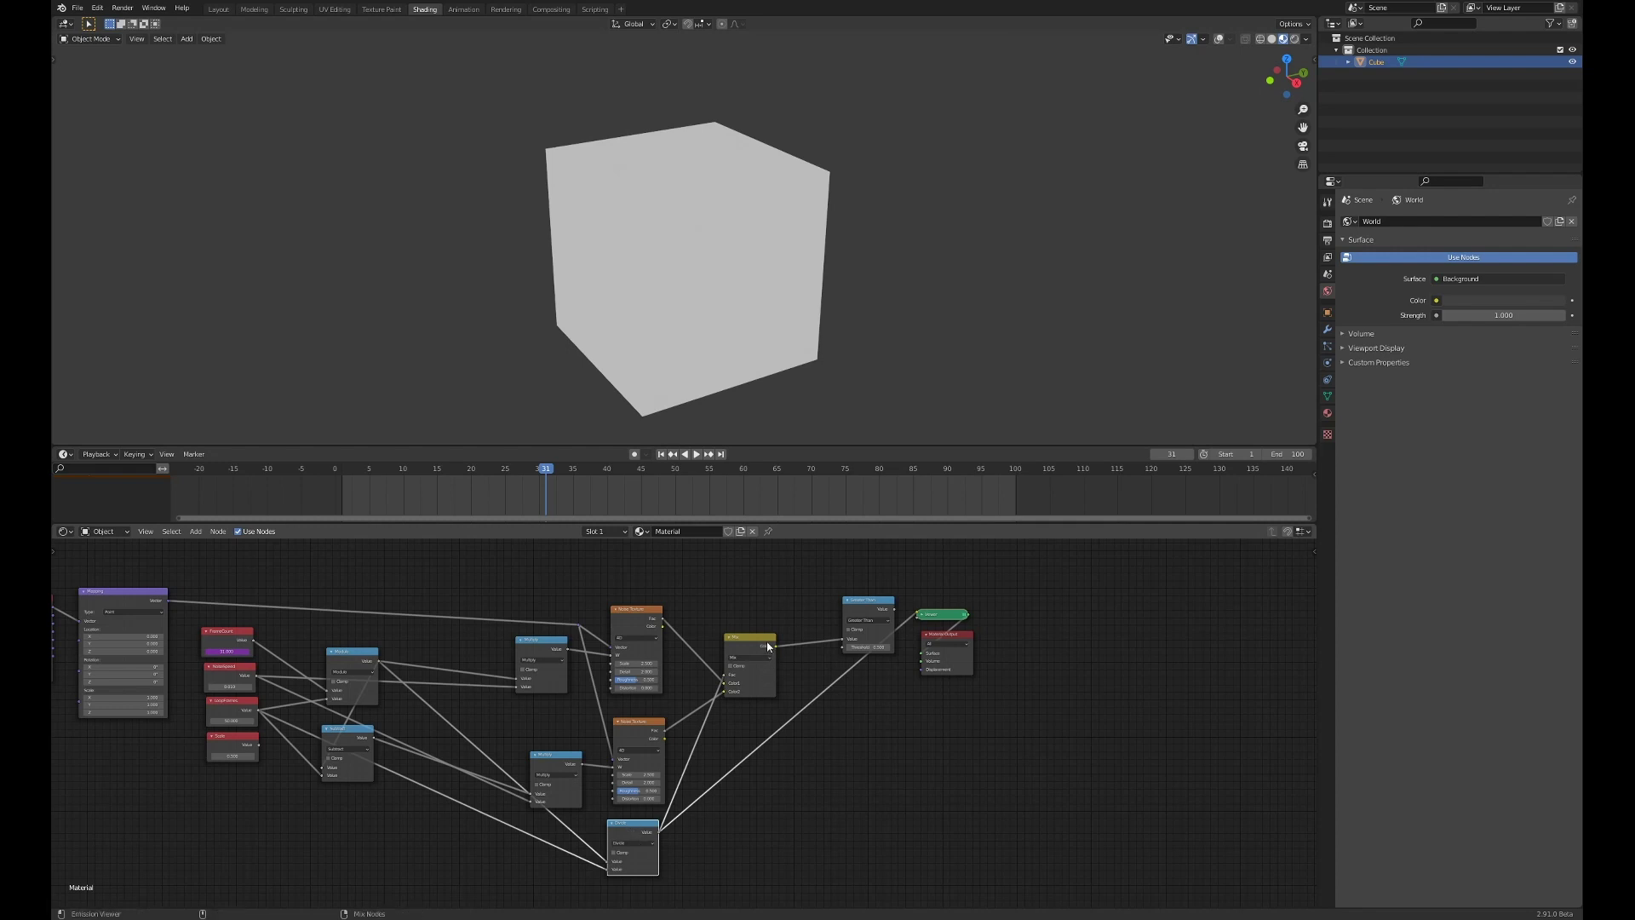
pyautogui.keyDown('ctrl'); pyautogui.keyDown('shift'); pyautogui.click(879, 604); pyautogui.keyUp('shift'); pyautogui.keyUp('ctrl')
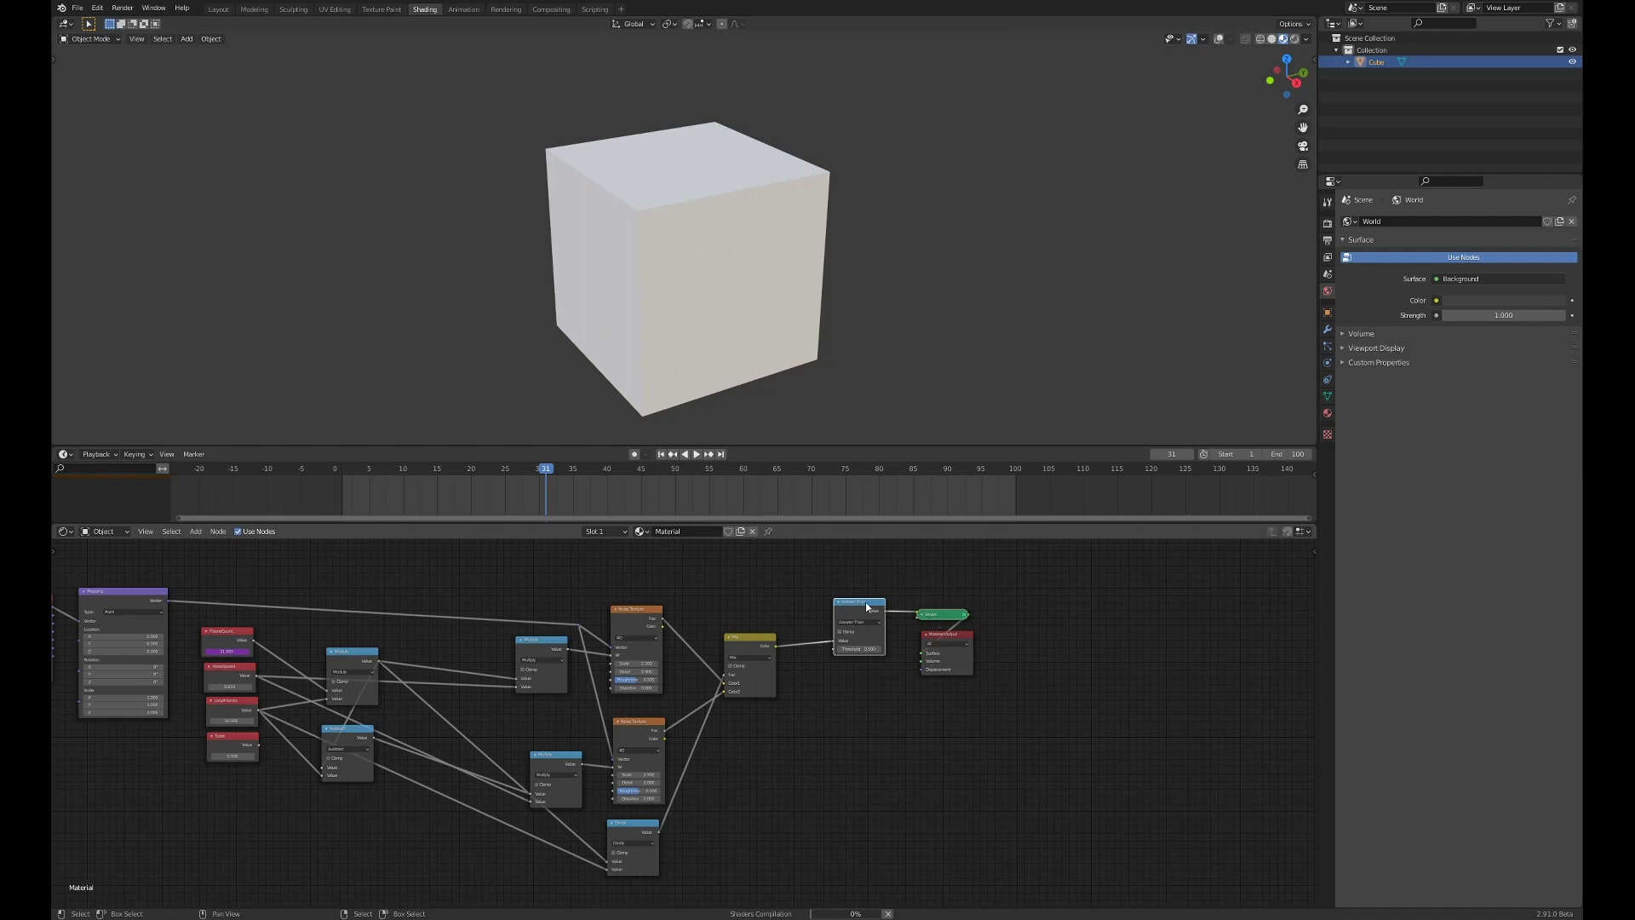
pyautogui.press('space')
pyautogui.moveTo(550, 494); pyautogui.dragTo(338, 497)
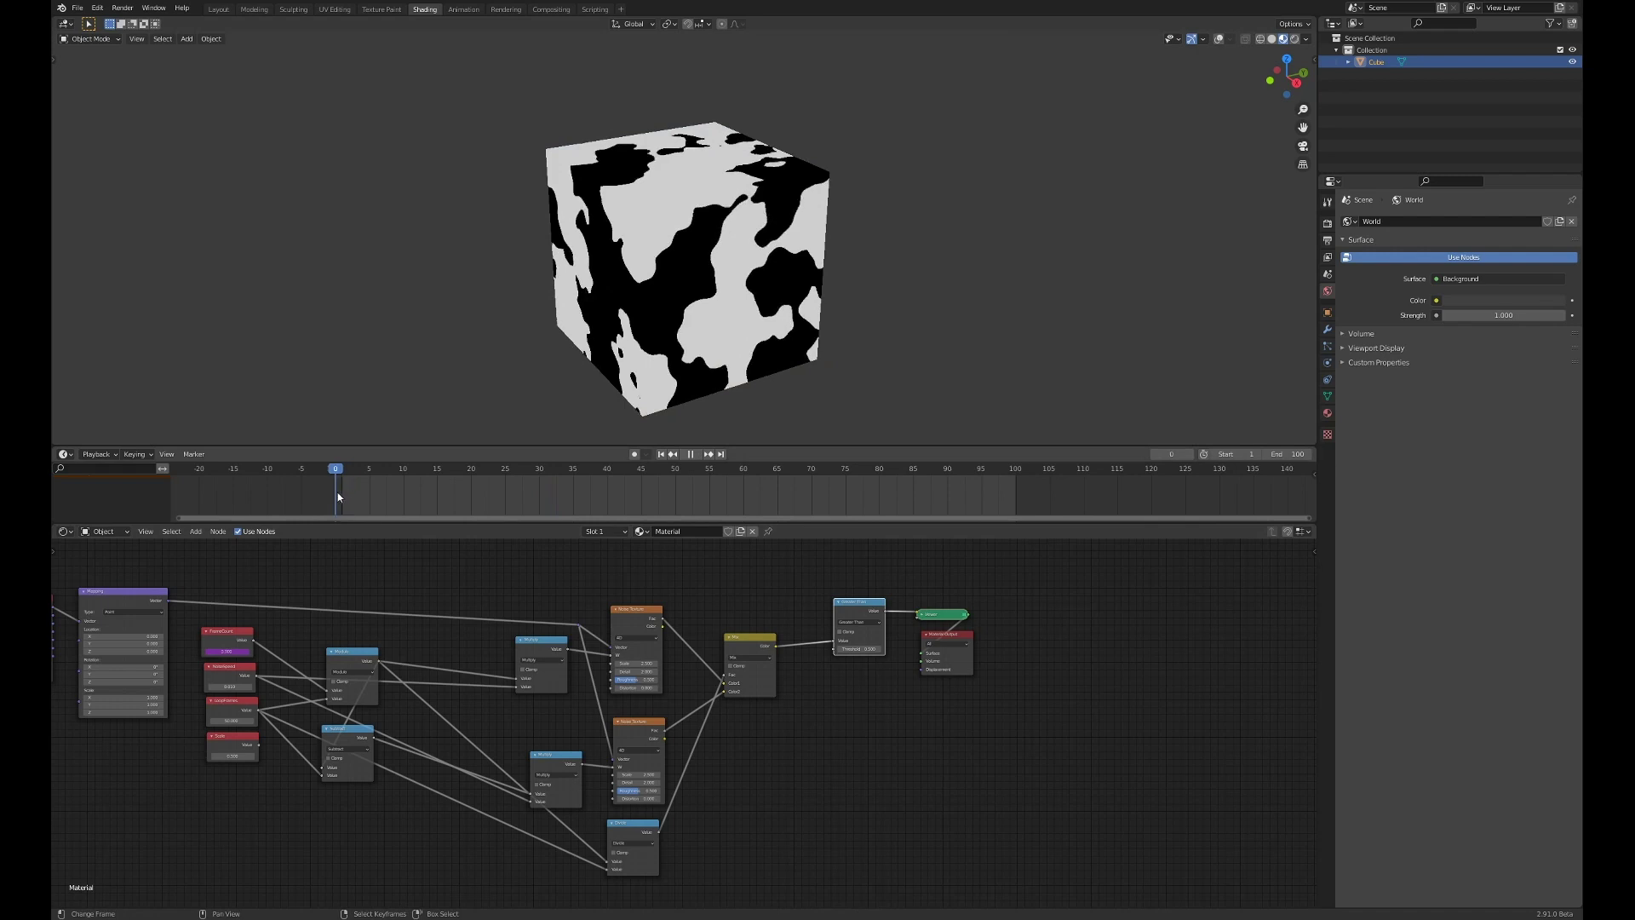
# Step: Preview the looping noise by playing the animation from frame 100
pyautogui.press('space')
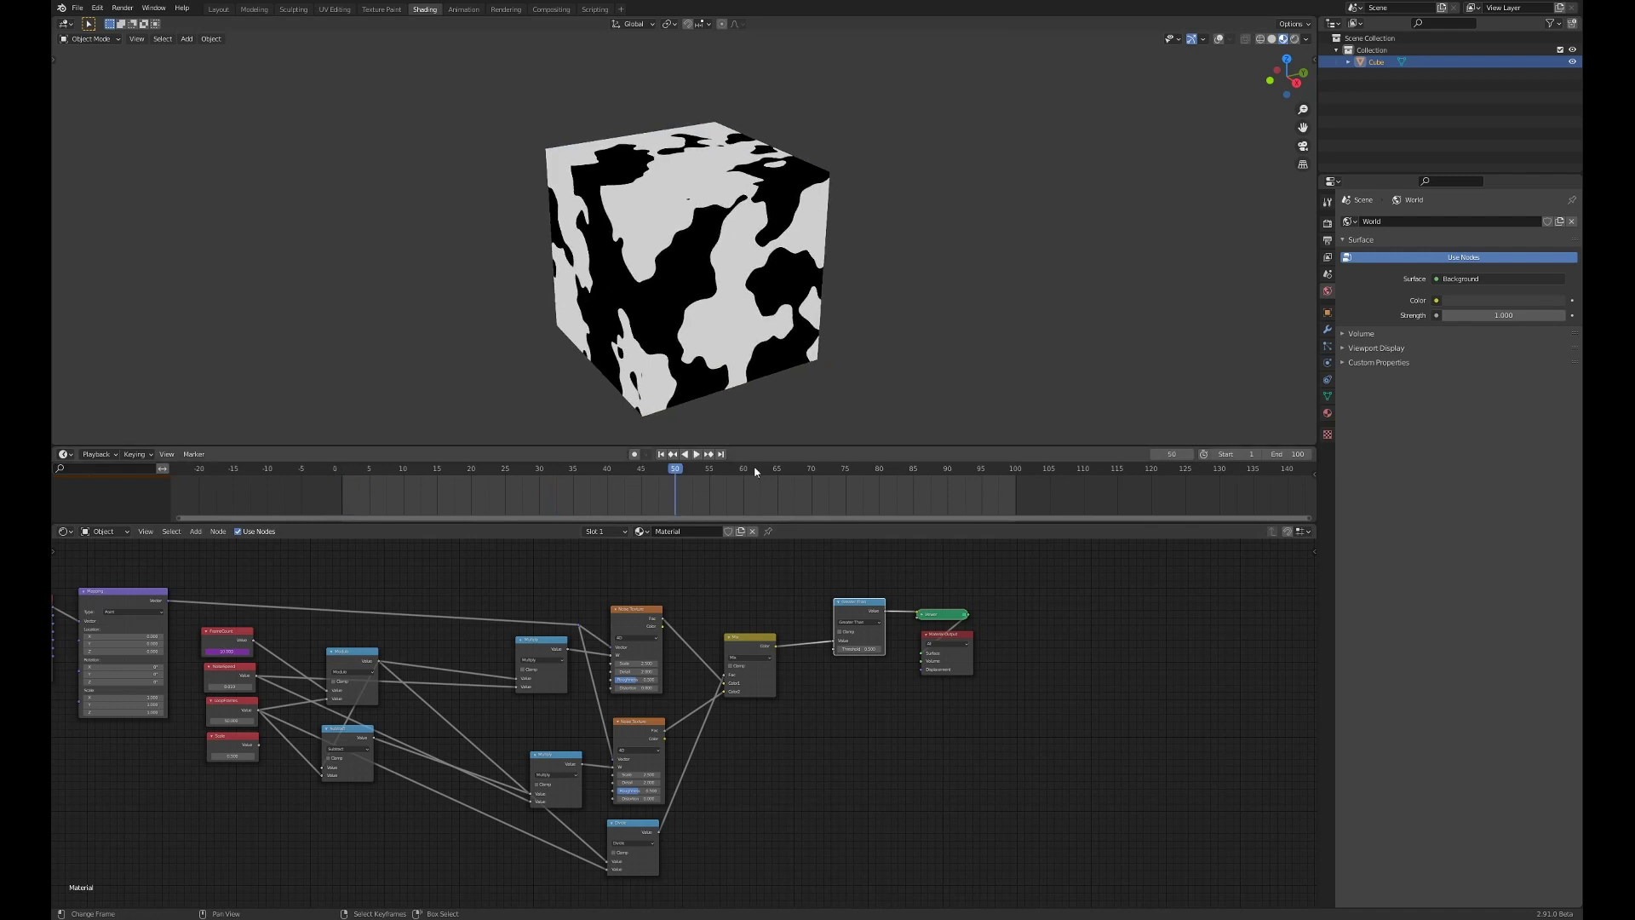
pyautogui.click(1017, 479)
pyautogui.press('space')
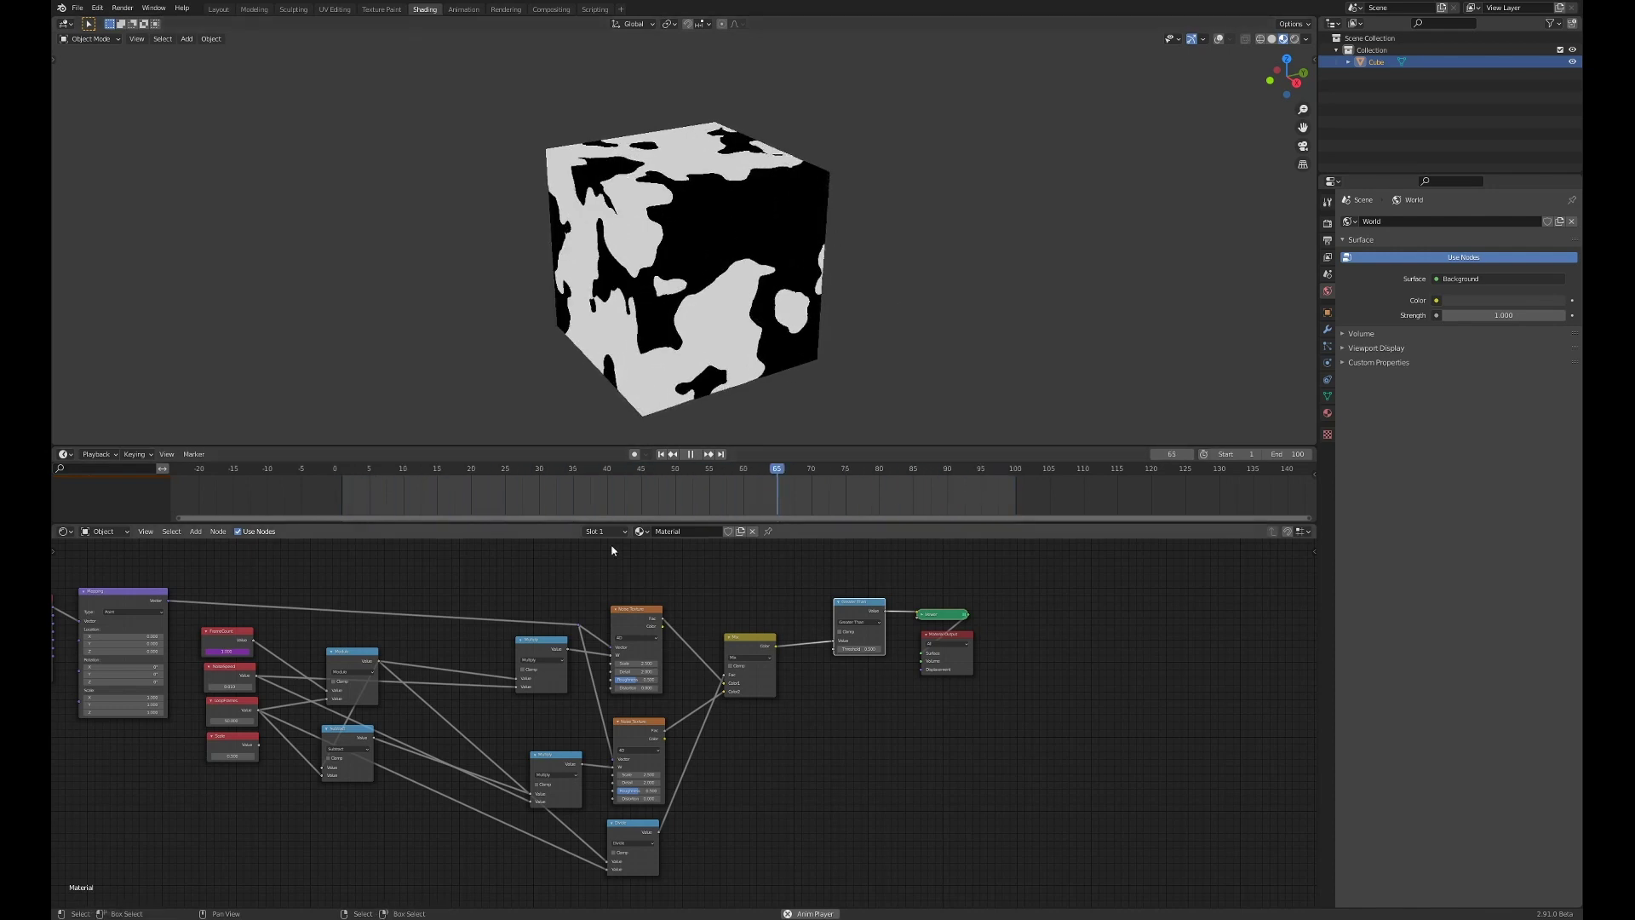
# Step: Select the Noise Texture nodes and move the Scale node below the other inputs
pyautogui.moveTo(548, 592); pyautogui.dragTo(706, 587, button='middle')
pyautogui.scroll(1, 706, 587)
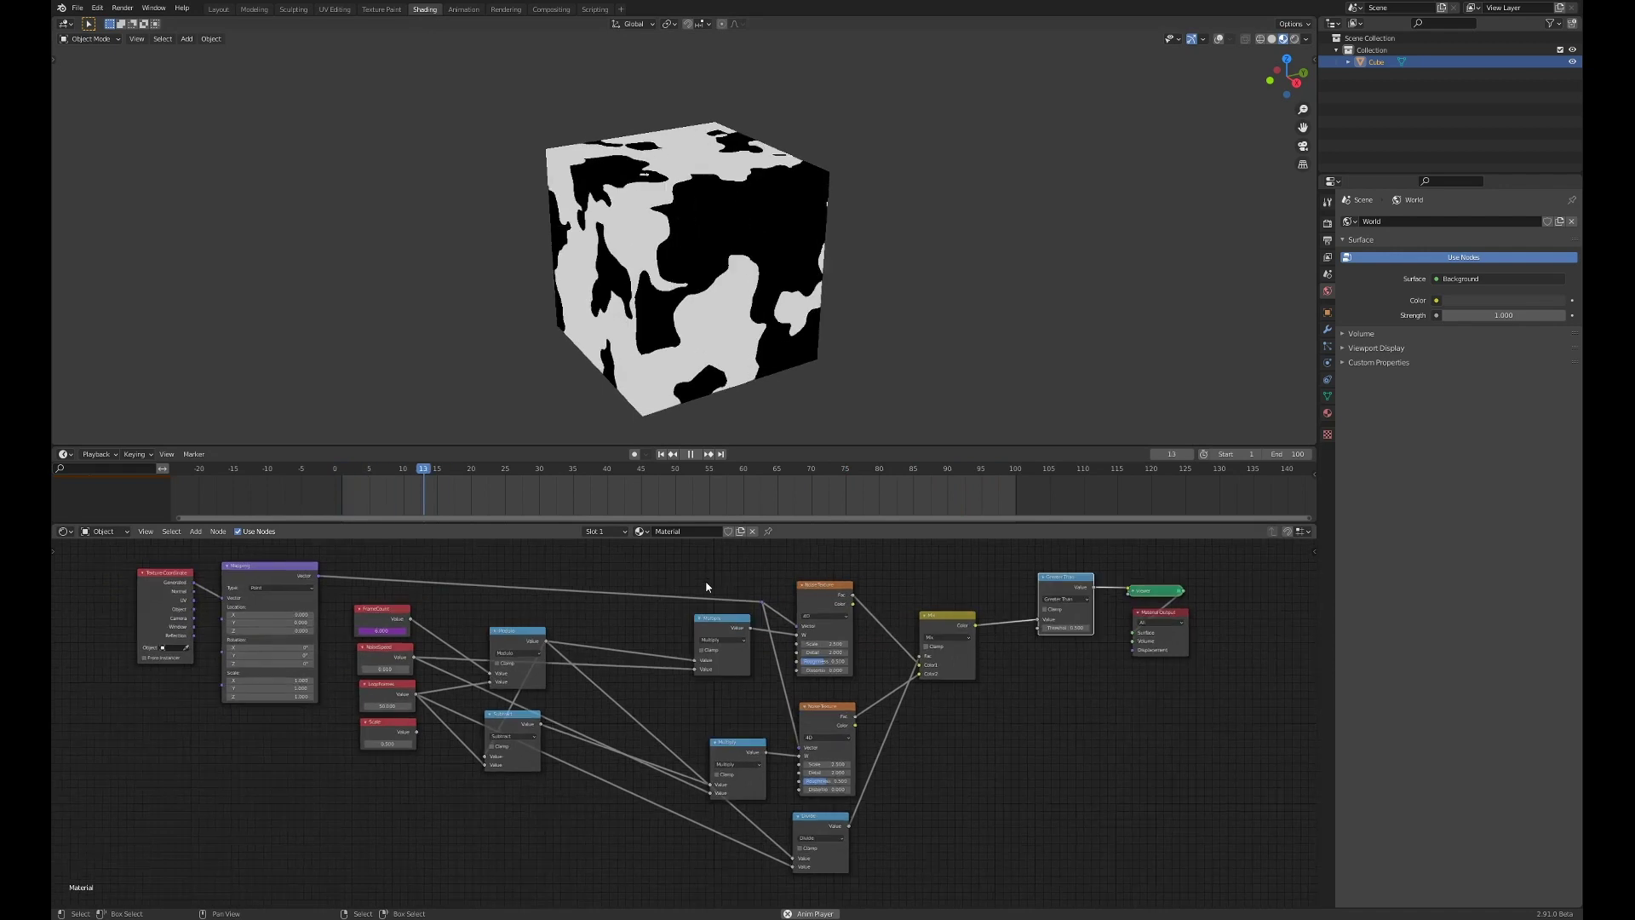
pyautogui.click(826, 586)
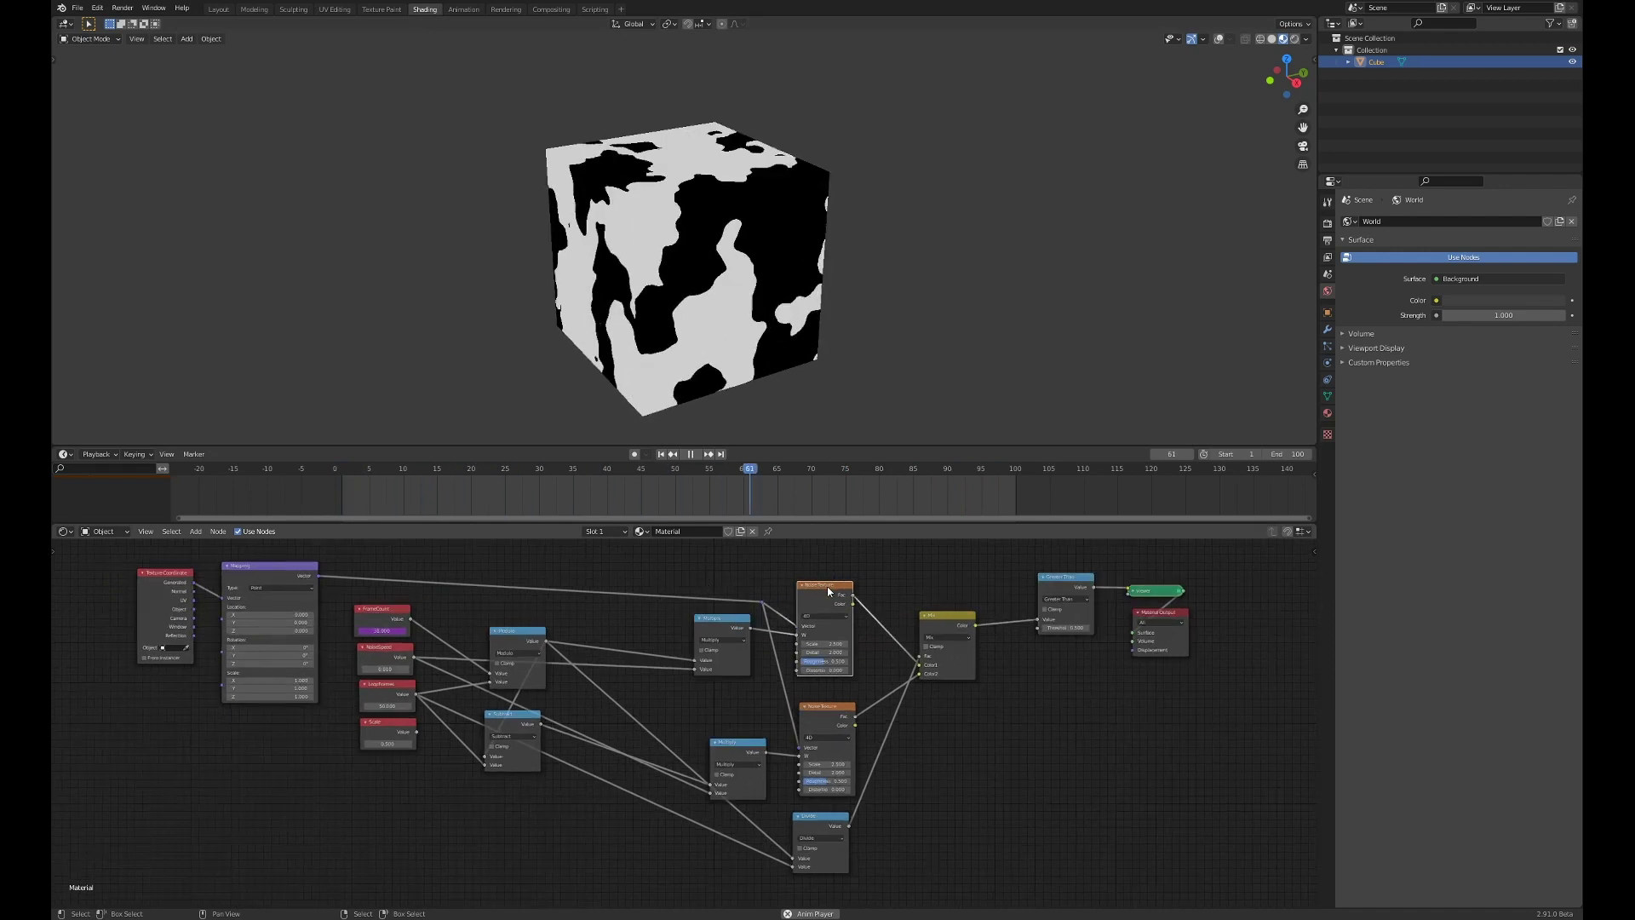
pyautogui.moveTo(822, 707); pyautogui.dragTo(823, 704)
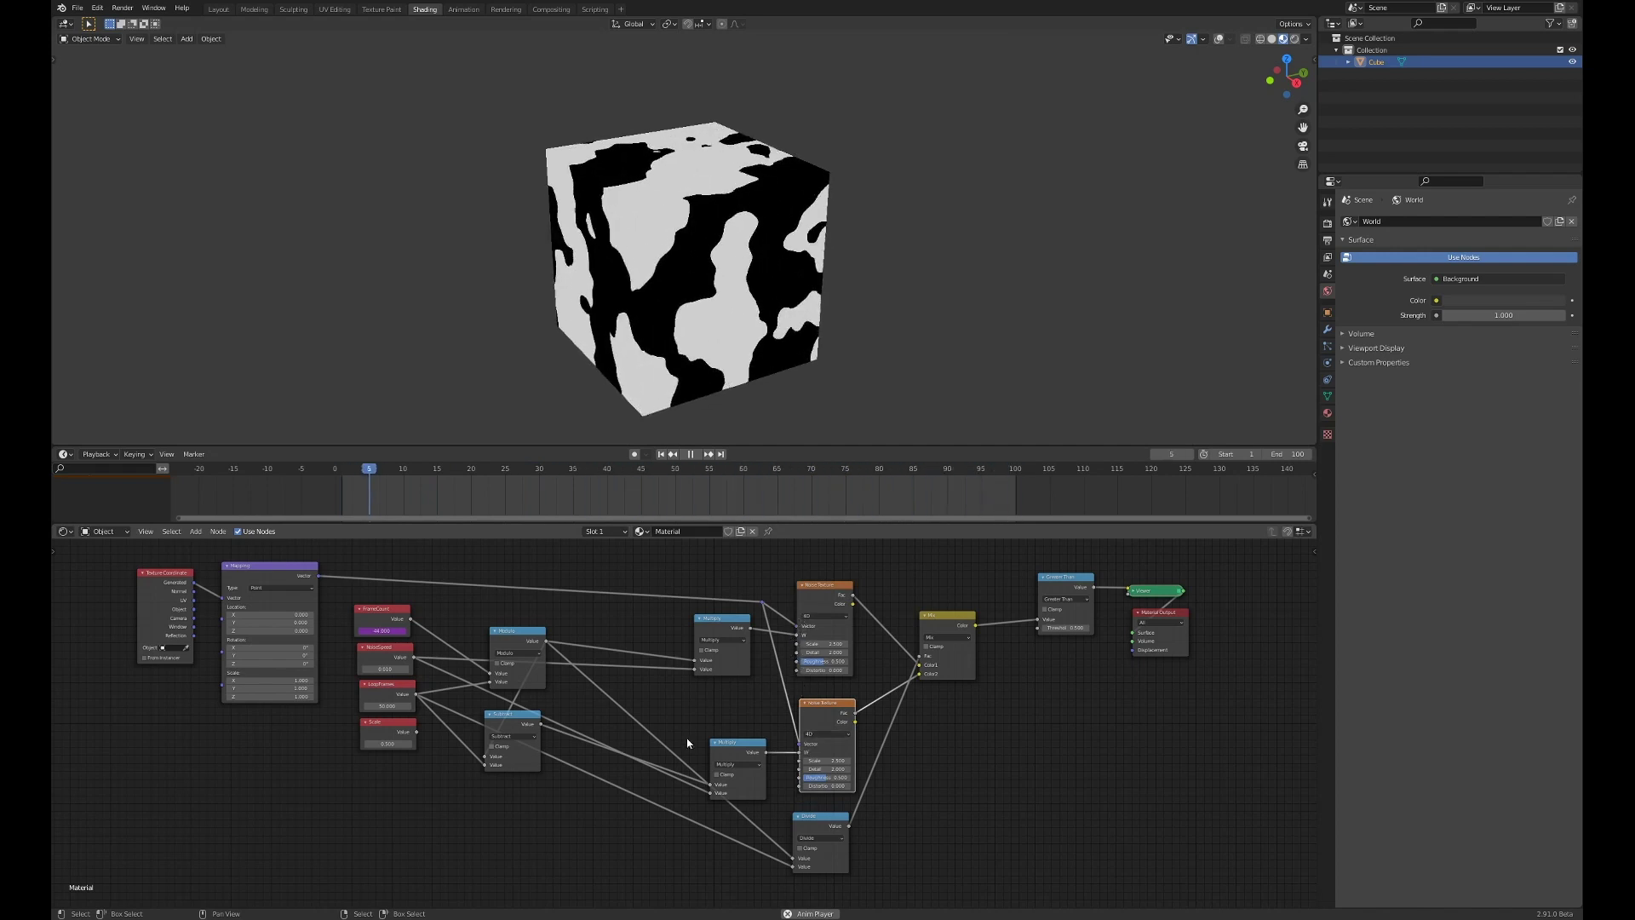
pyautogui.moveTo(396, 734); pyautogui.dragTo(797, 643)
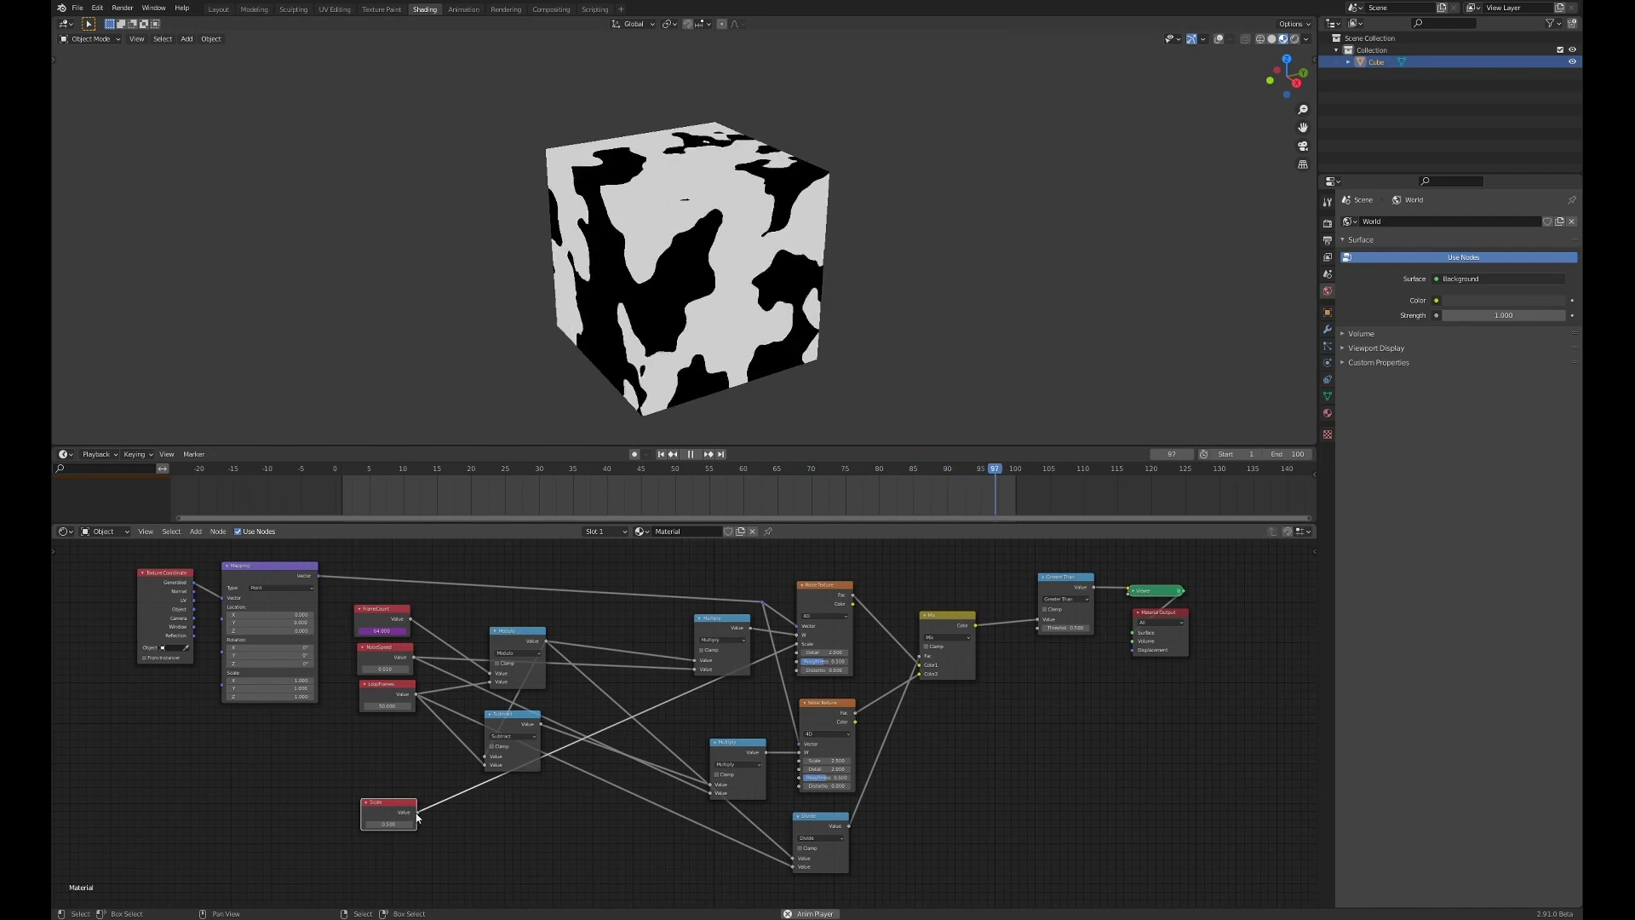
# Step: Connect the Scale node to the lower Noise Texture's Scale and lower it to 1.870
pyautogui.moveTo(689, 847); pyautogui.dragTo(805, 767)
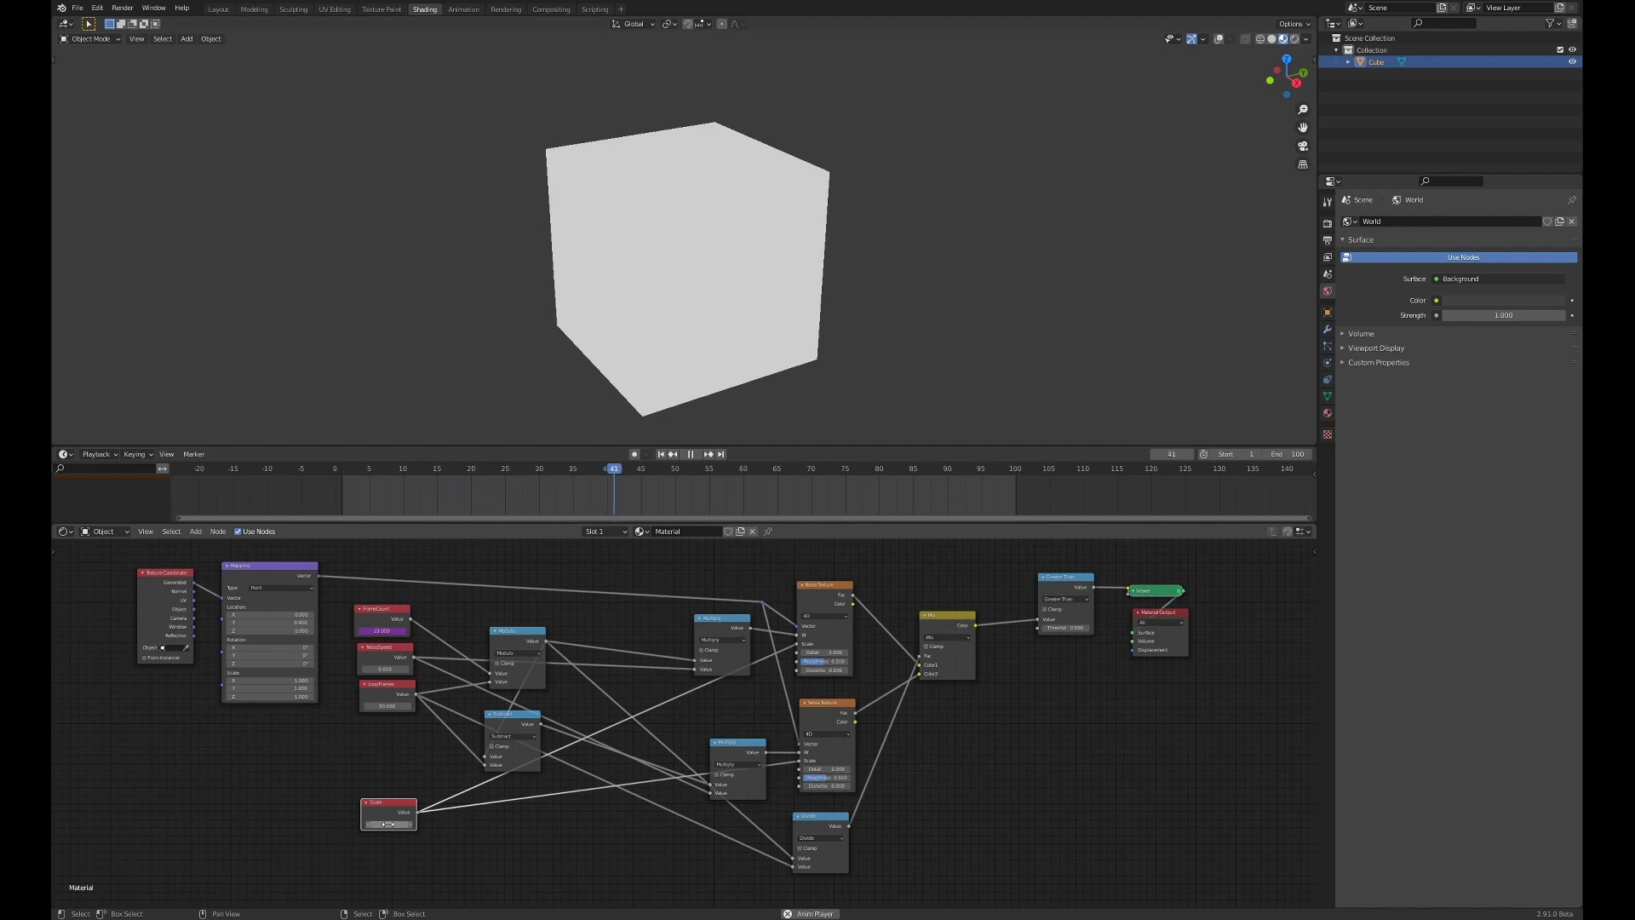
pyautogui.press('Return')
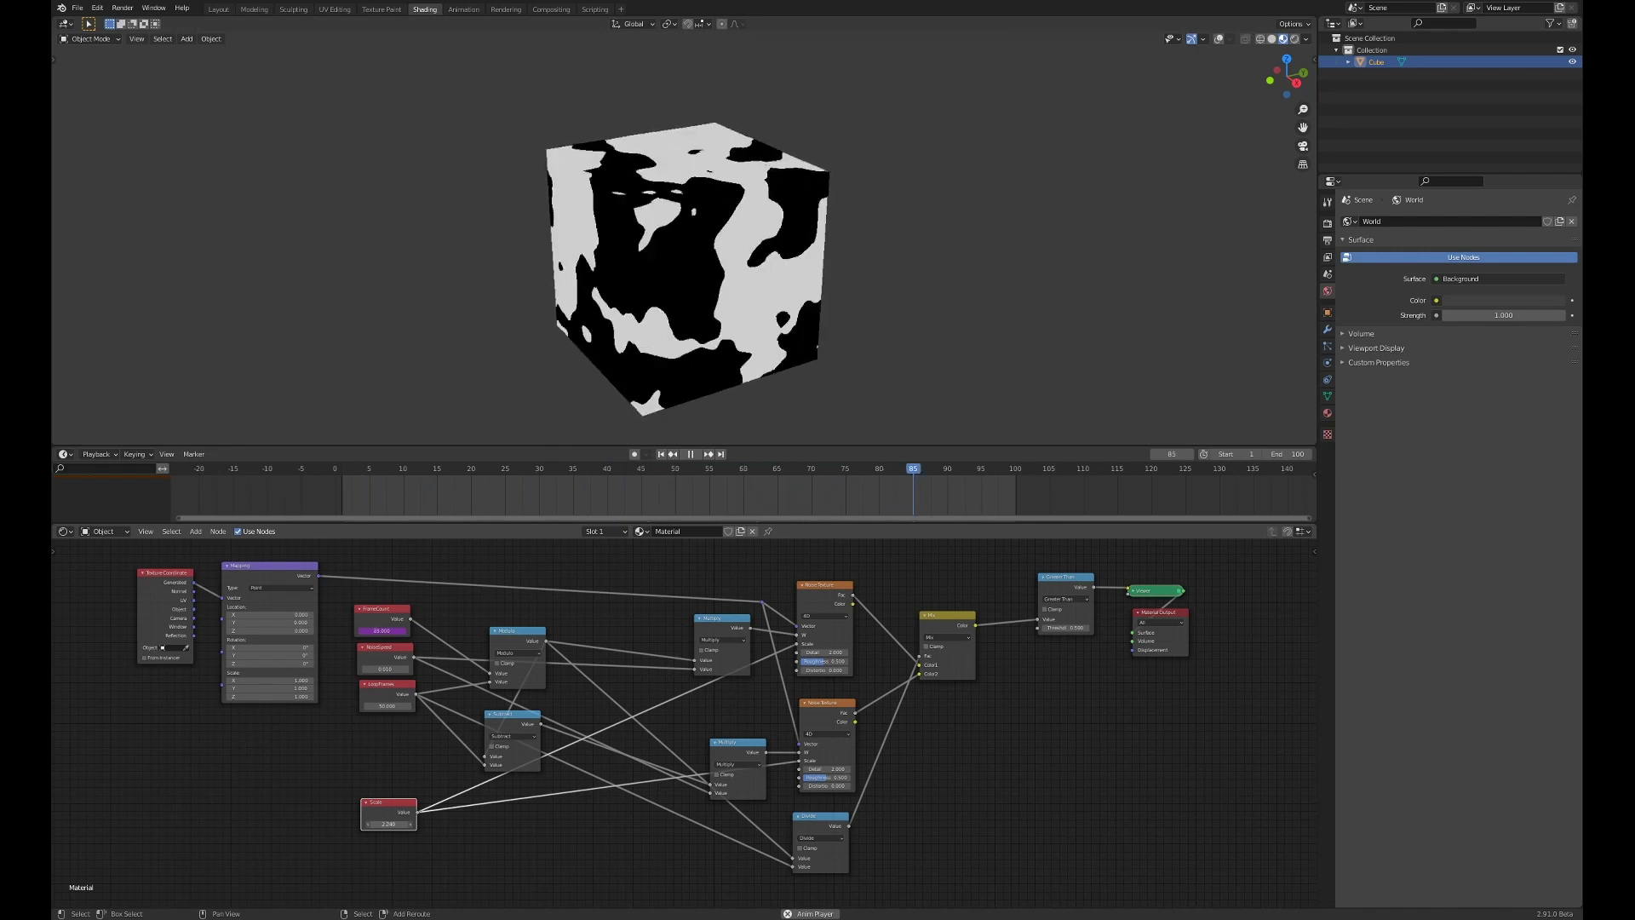
pyautogui.moveTo(407, 823); pyautogui.dragTo(375, 822)
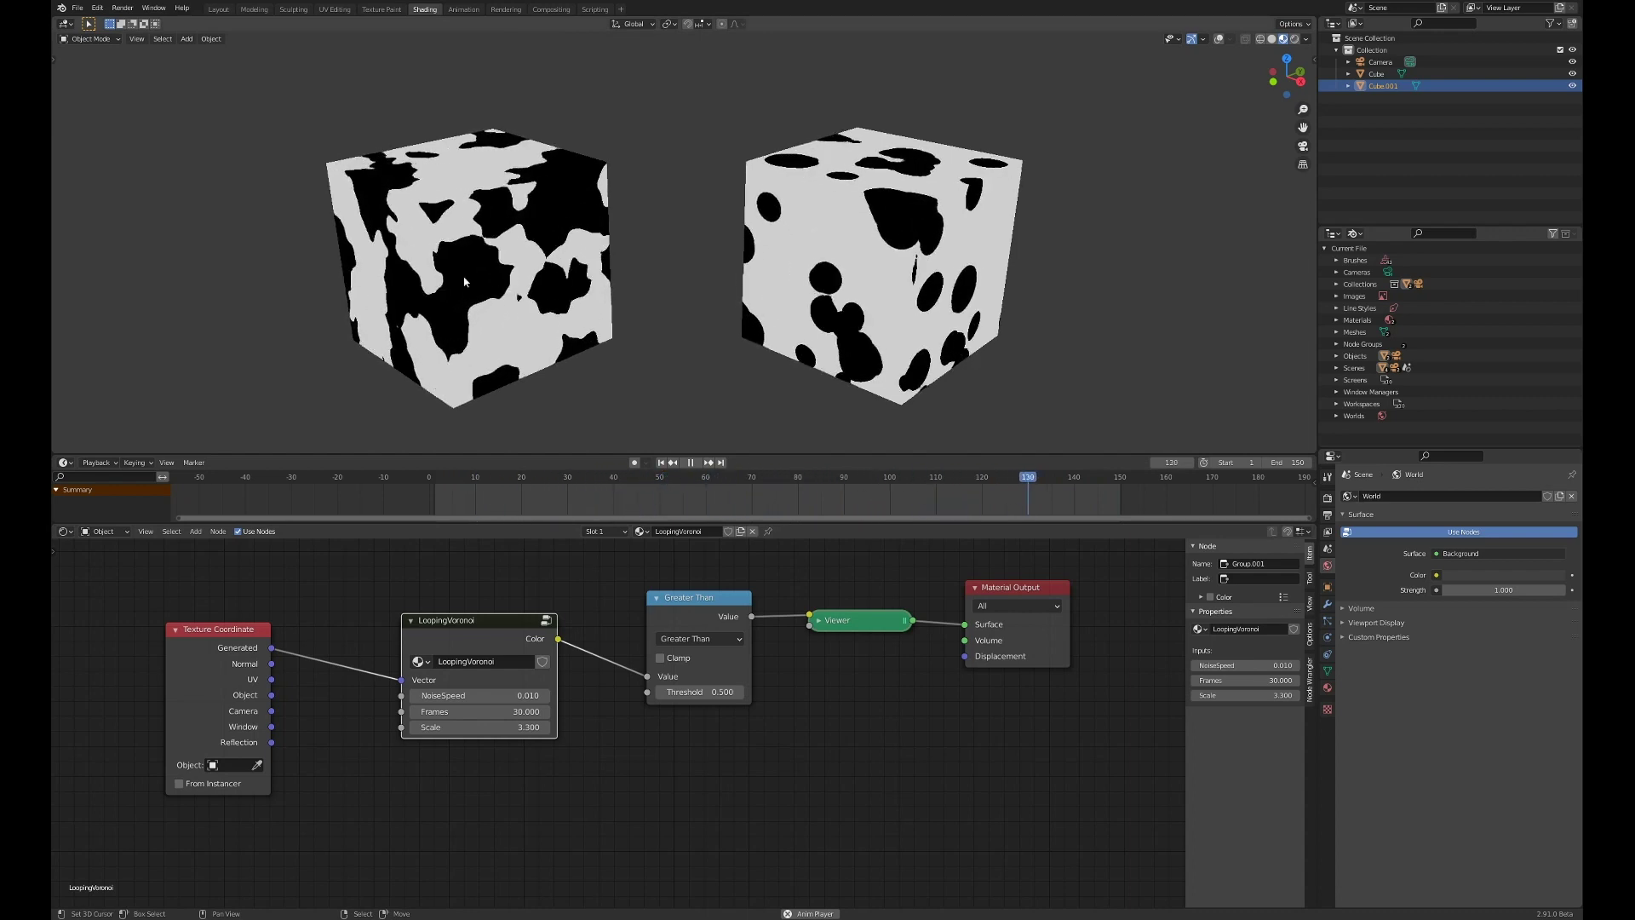
# Step: Select the left cube to show its LoopingNoise group, then reposition the group node
pyautogui.moveTo(454, 625)
pyautogui.mouseDown()
pyautogui.moveTo(434, 613)
pyautogui.moveTo(476, 612)
pyautogui.mouseUp()
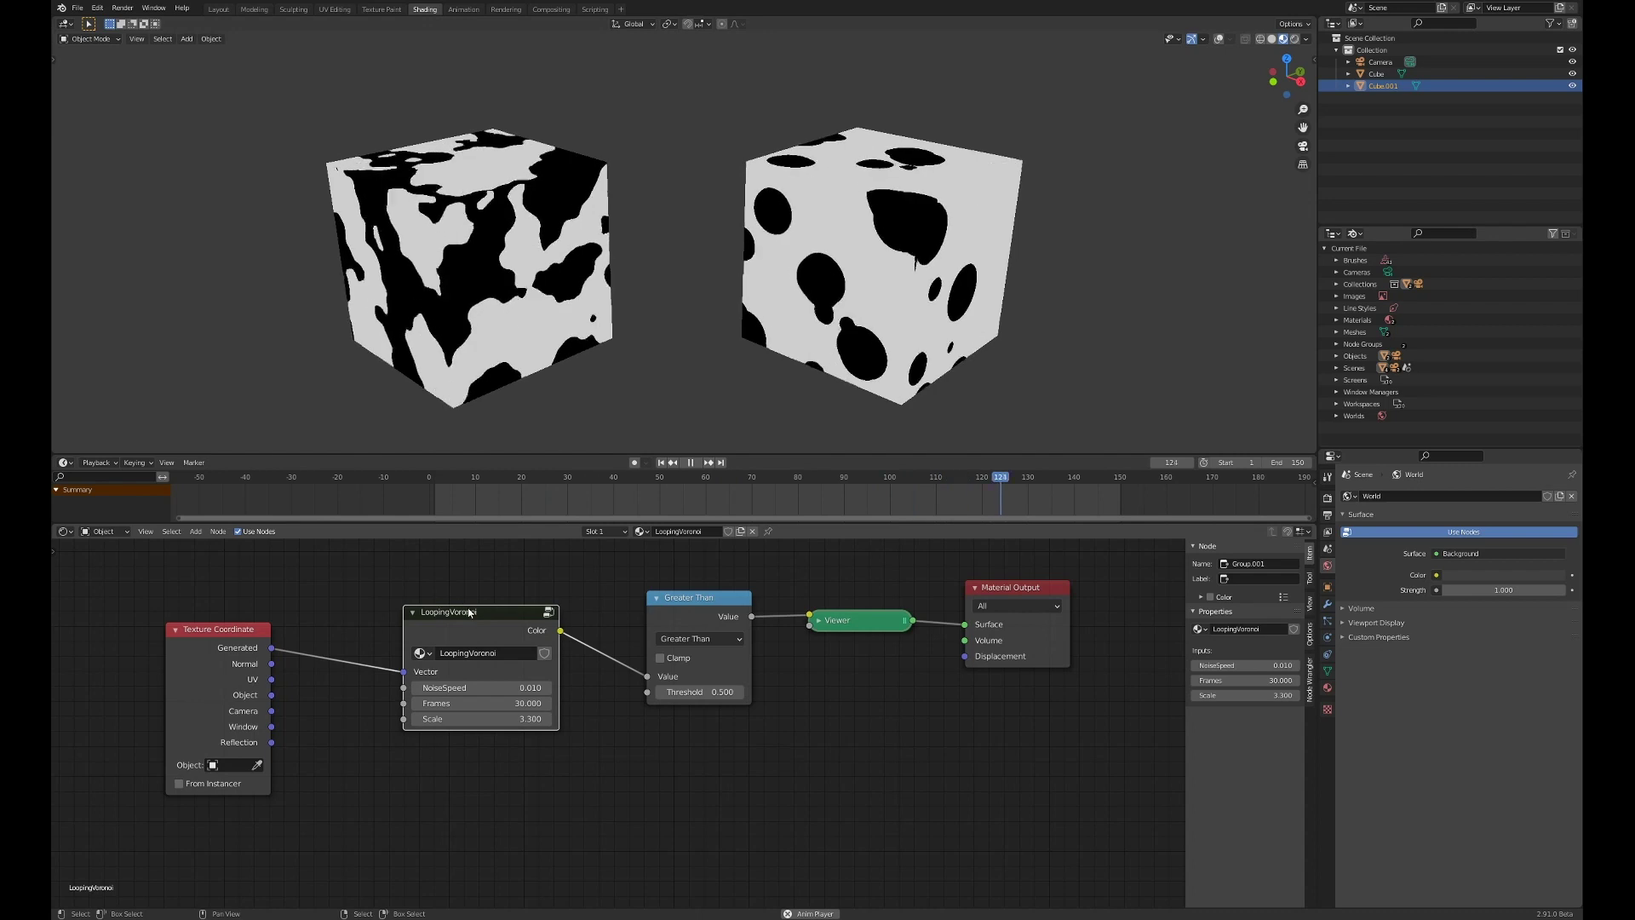
pyautogui.click(488, 305)
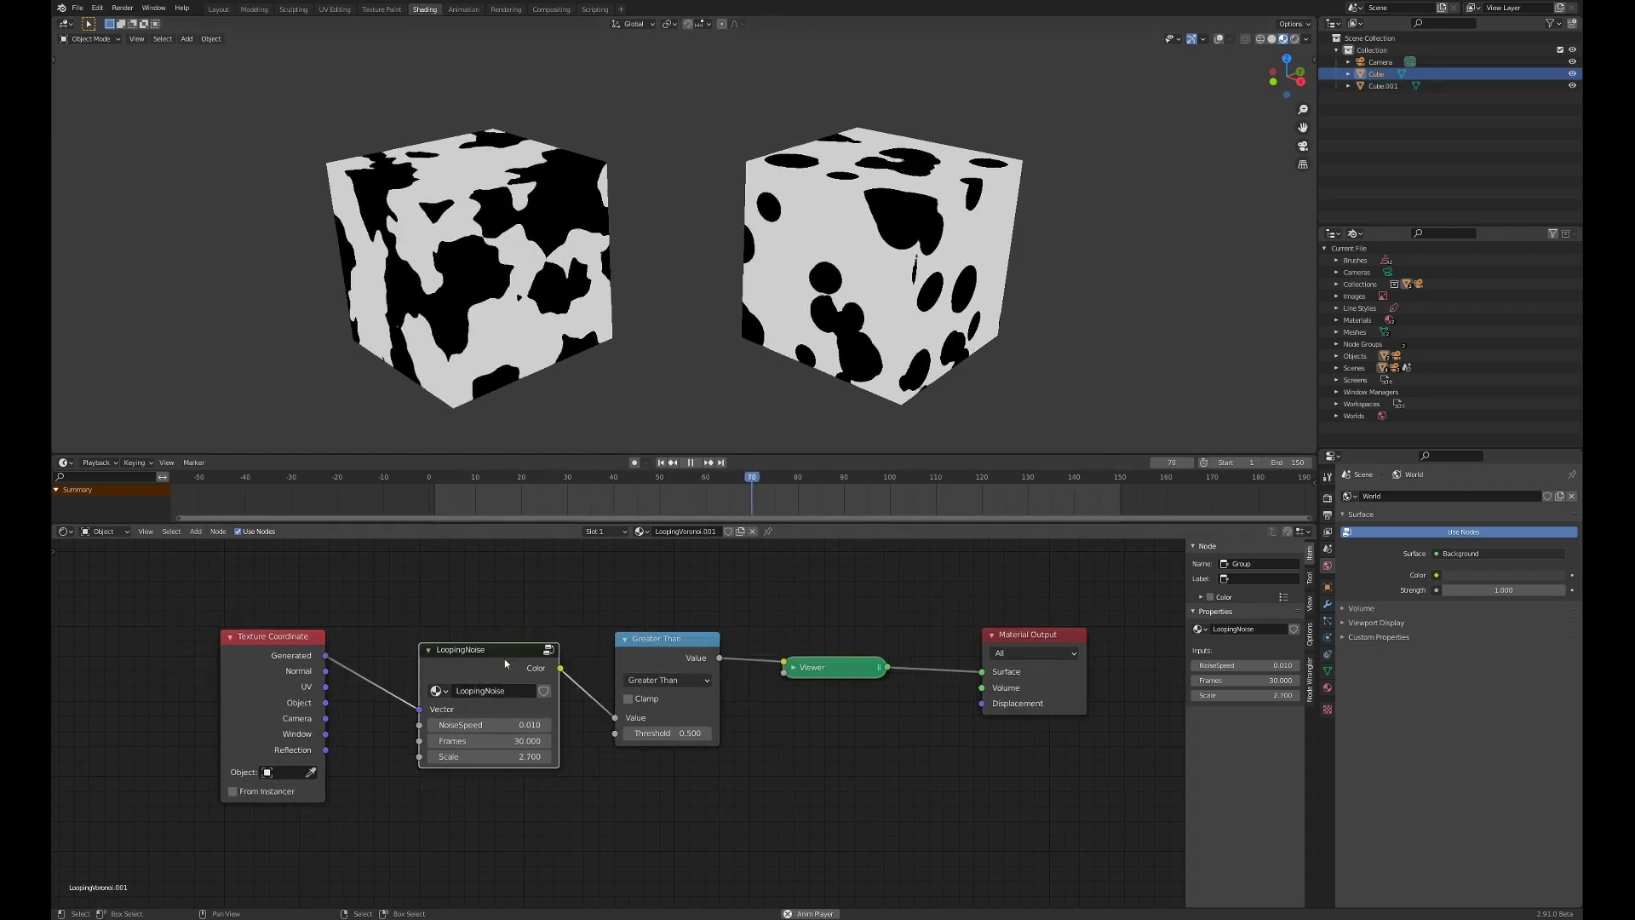
pyautogui.moveTo(505, 663); pyautogui.dragTo(489, 659)
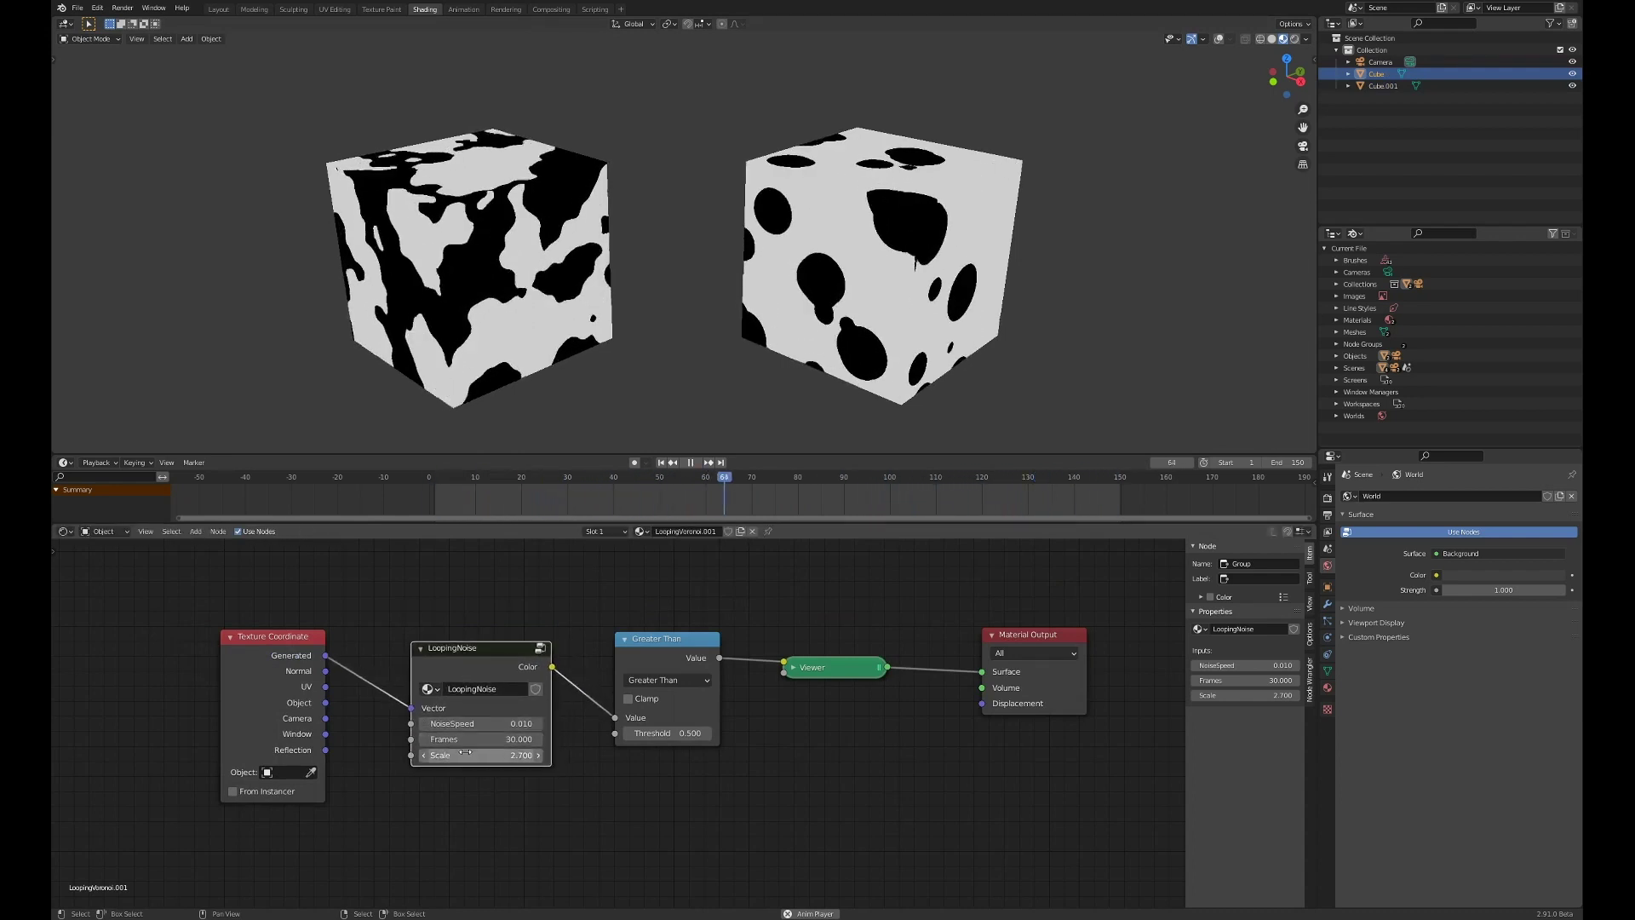